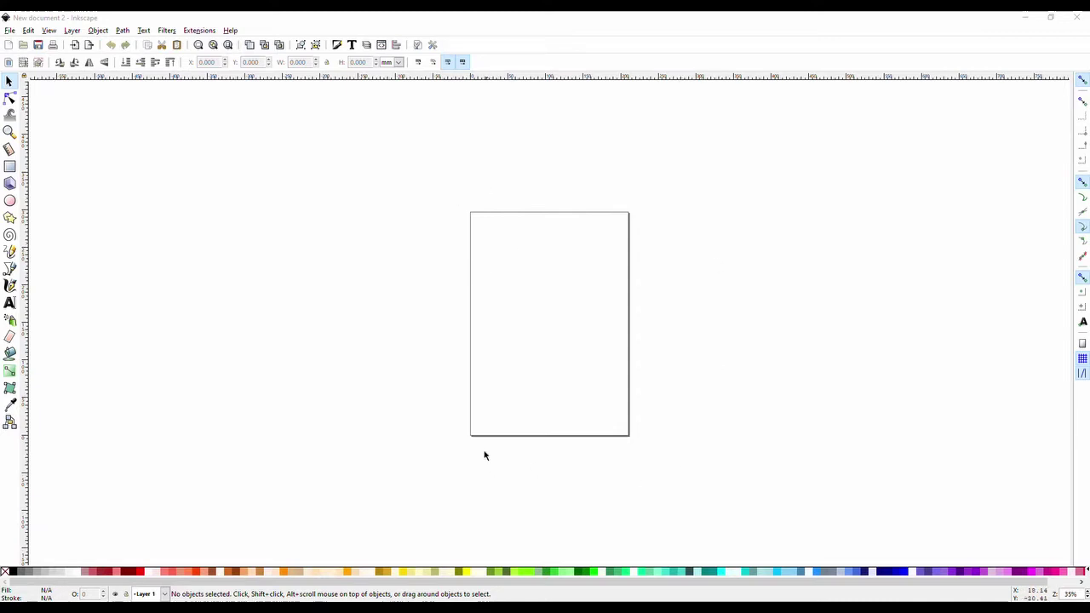
Step: Turn off the page border in the document properties
left_click(7, 31)
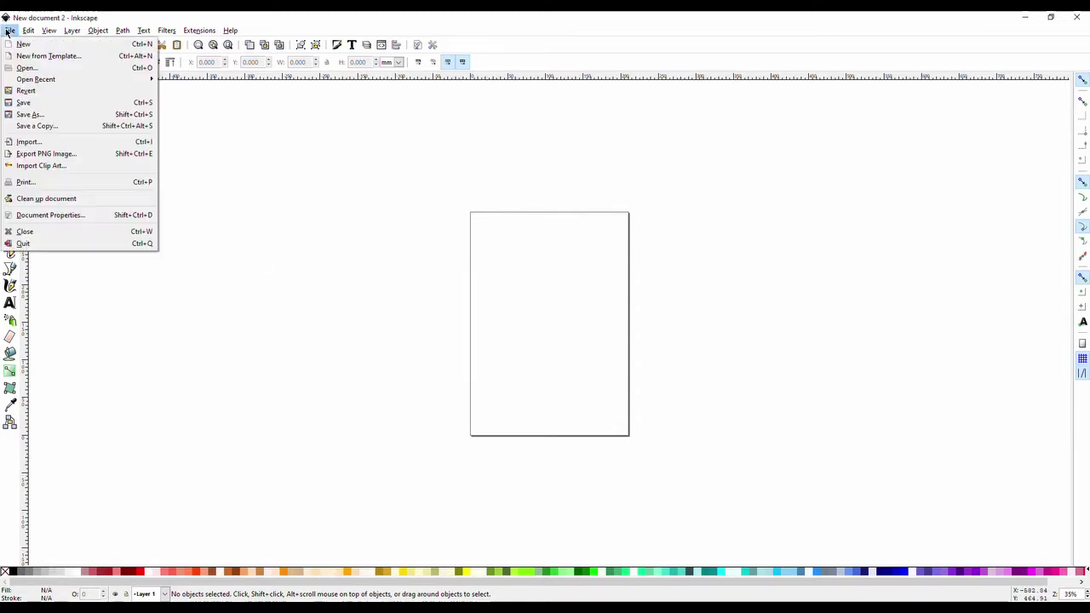
left_click(44, 215)
left_click_drag(985, 187, 297, 187)
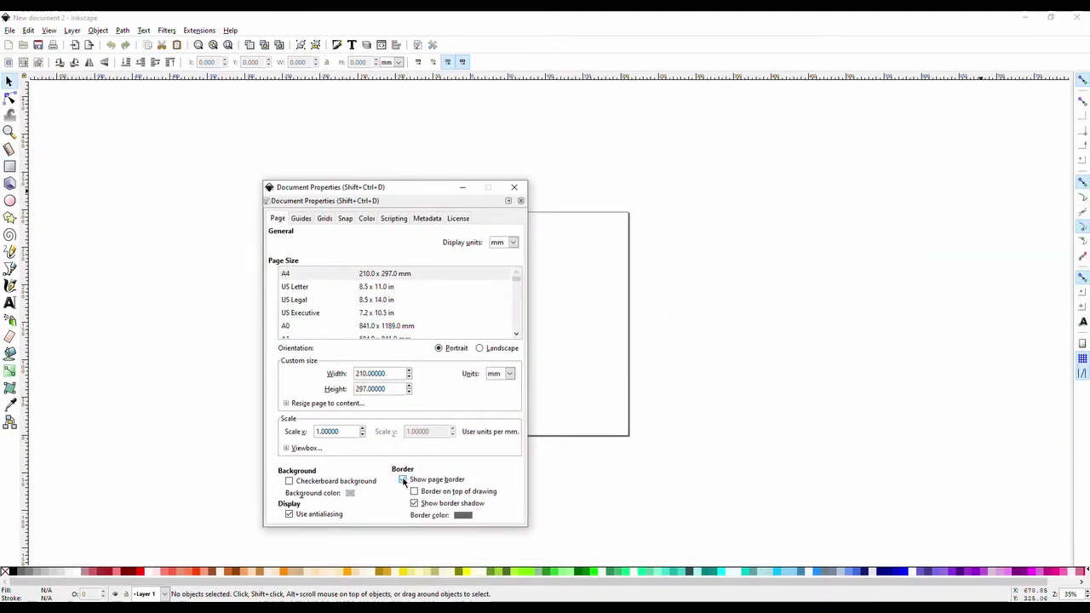
left_click(404, 482)
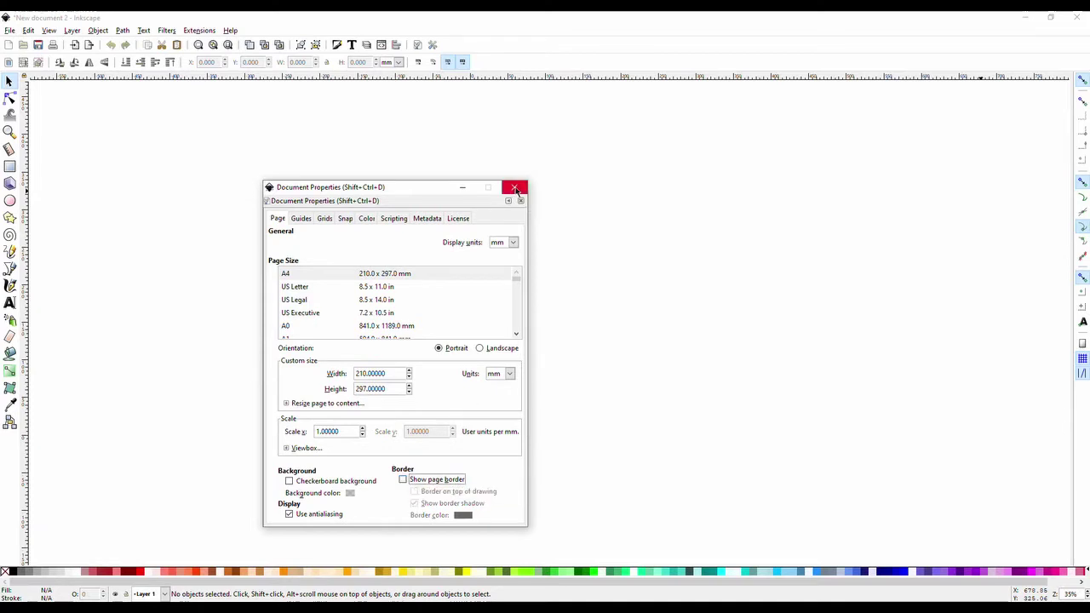
Step: Set both the display units and the custom page size units to inches in the document properties
left_click(514, 244)
left_click(503, 295)
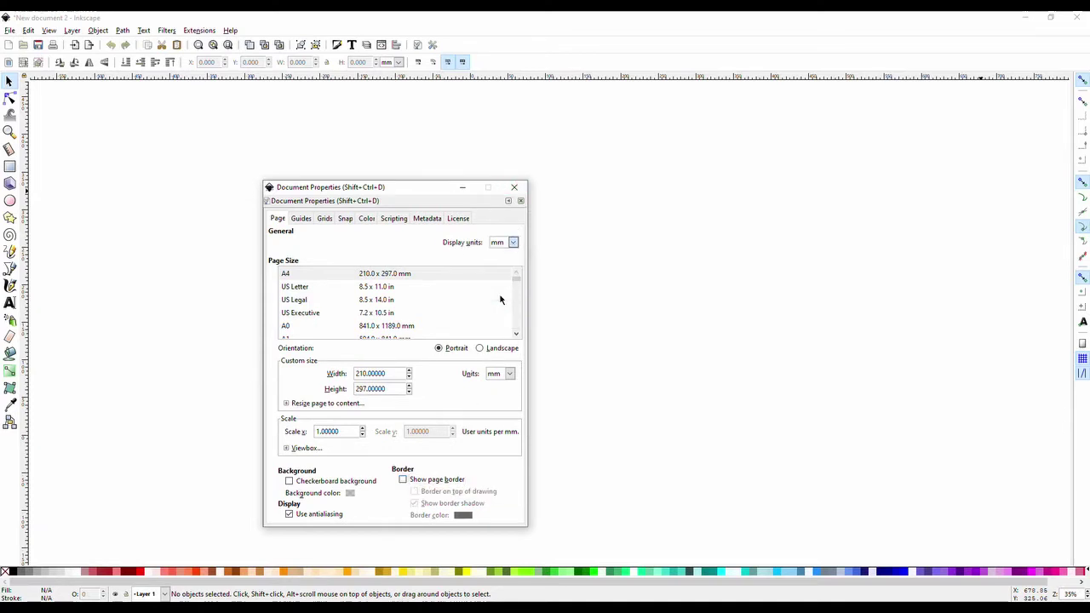
left_click(504, 373)
left_click(486, 431)
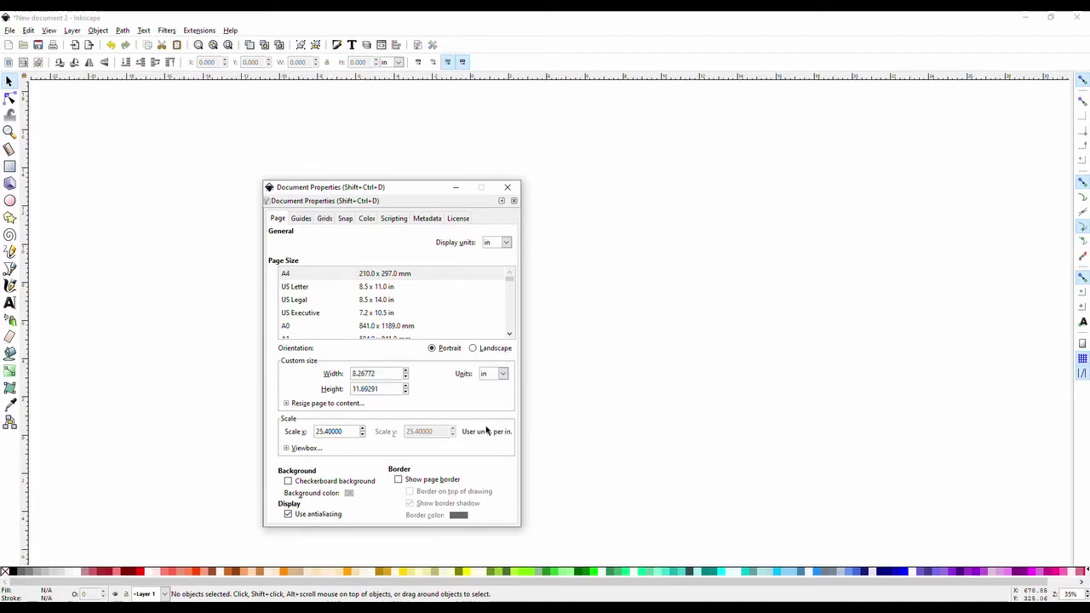
left_click(508, 188)
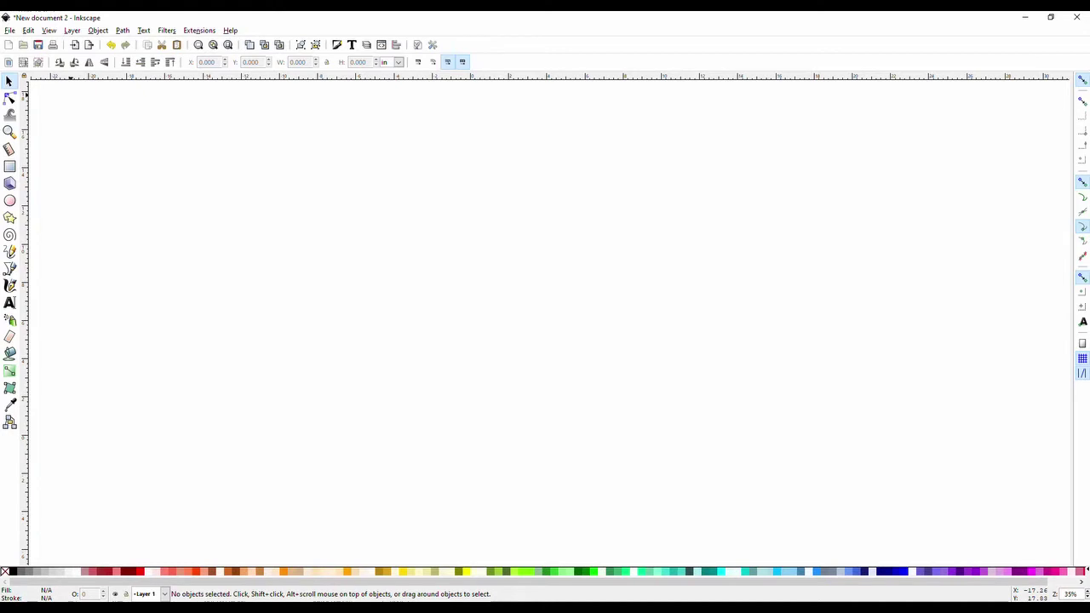
Step: Import the "Projector P1 Tangerine low waist harem pants" PDF using internal import with embedded images
left_click(9, 29)
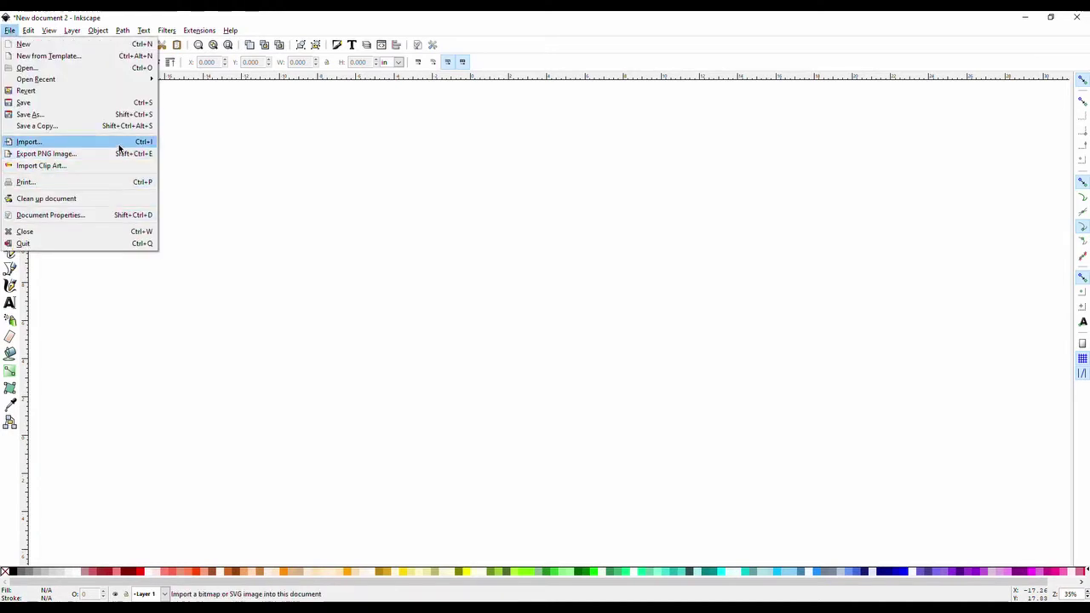
left_click(34, 146)
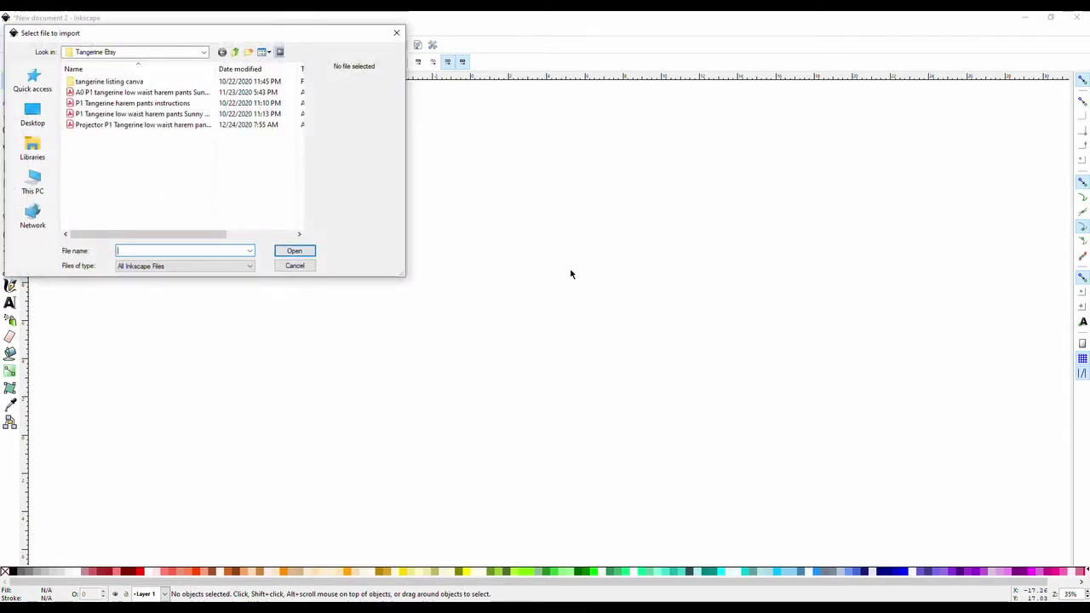
left_click(134, 127)
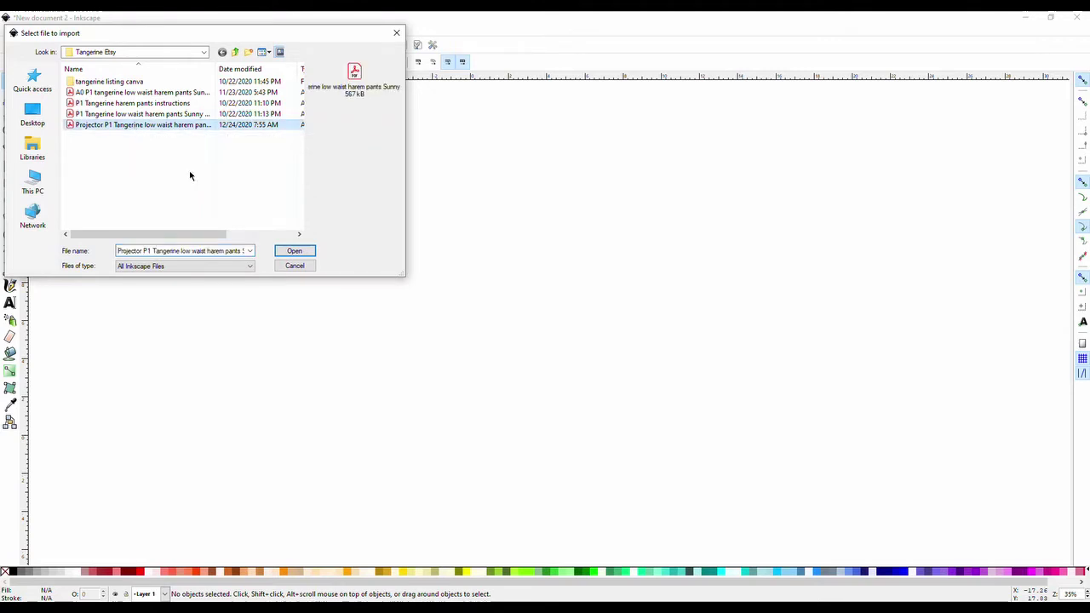
left_click(289, 253)
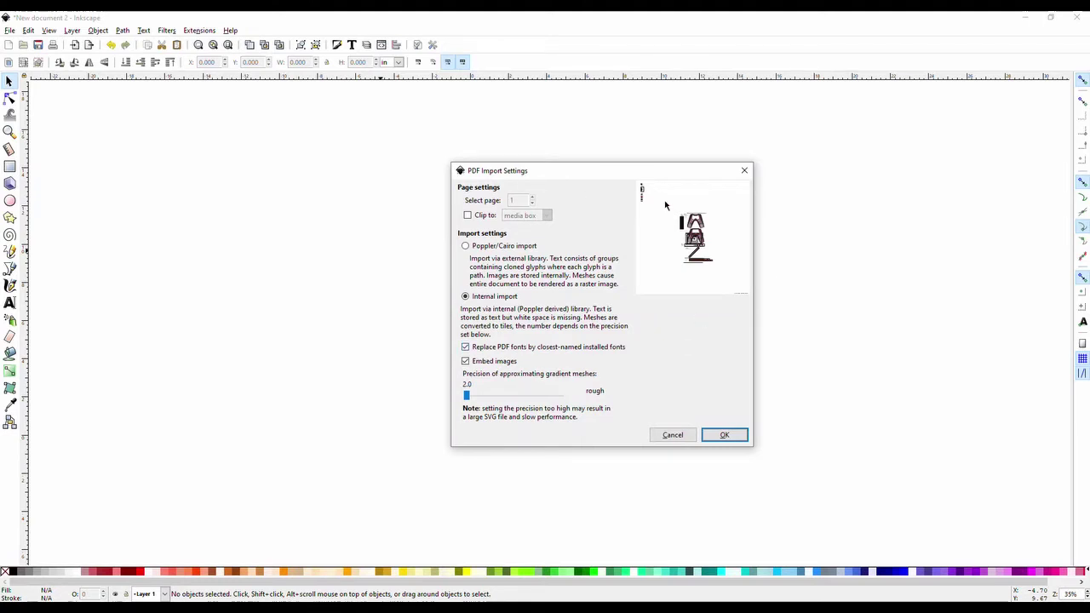
left_click(722, 435)
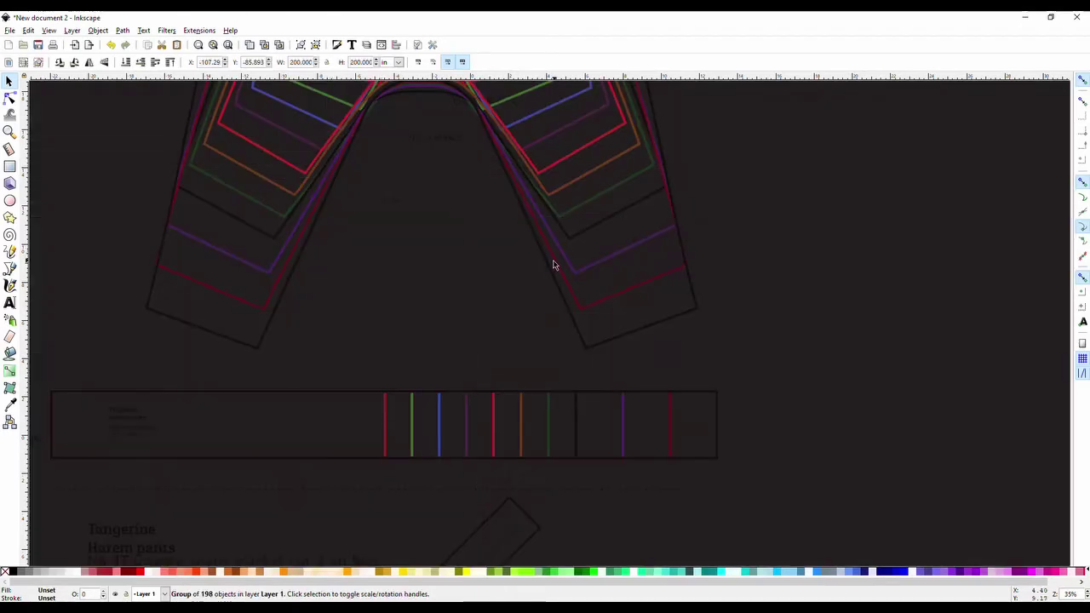
Step: Move the whole imported pattern group to about X -61.7 in, Y -76.3 in
left_click(523, 238, "ctrl")
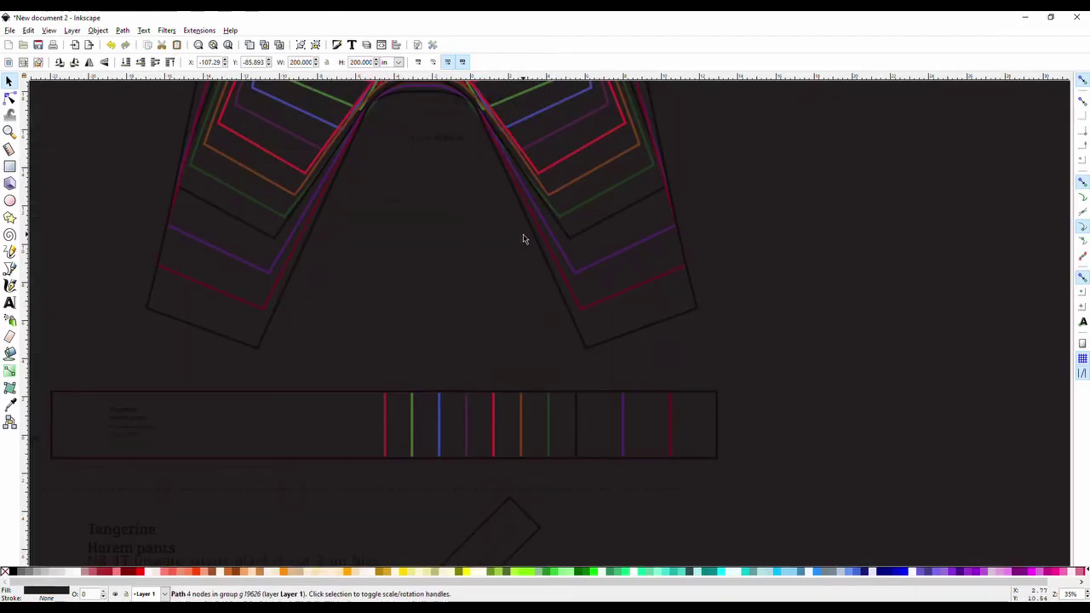
scroll(502, 242, "down", 2)
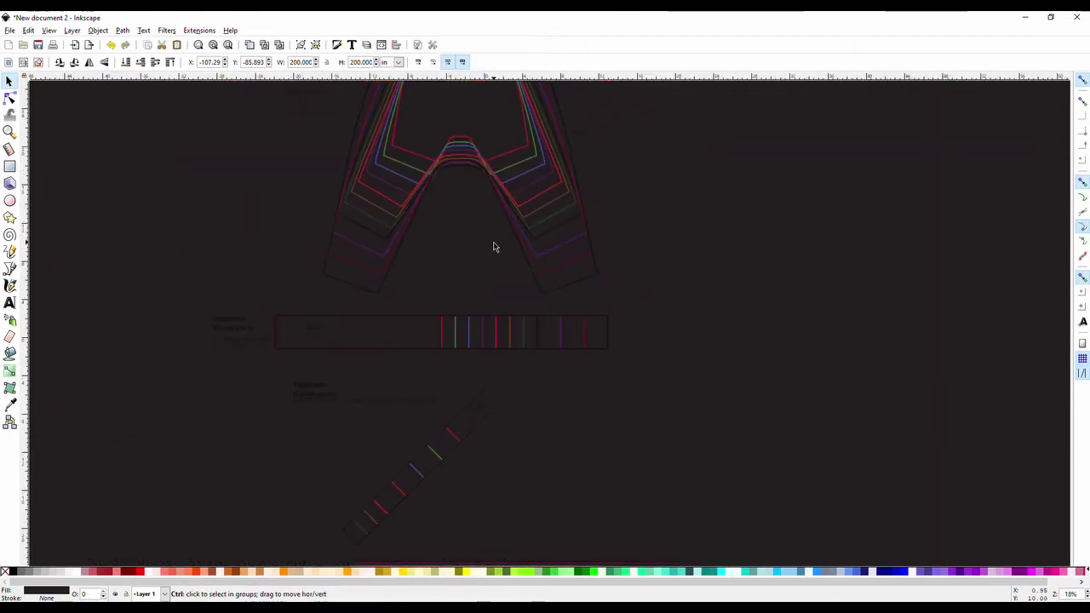
scroll(494, 247, "down", 1)
scroll(404, 341, "up", 2)
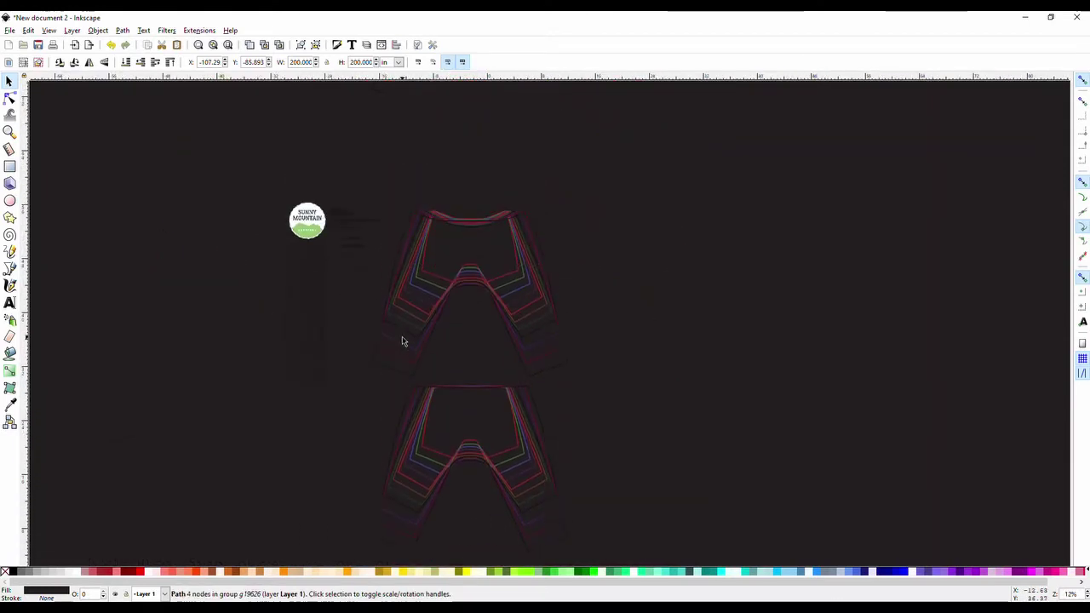
left_click(176, 219)
scroll(188, 228, "down", 2)
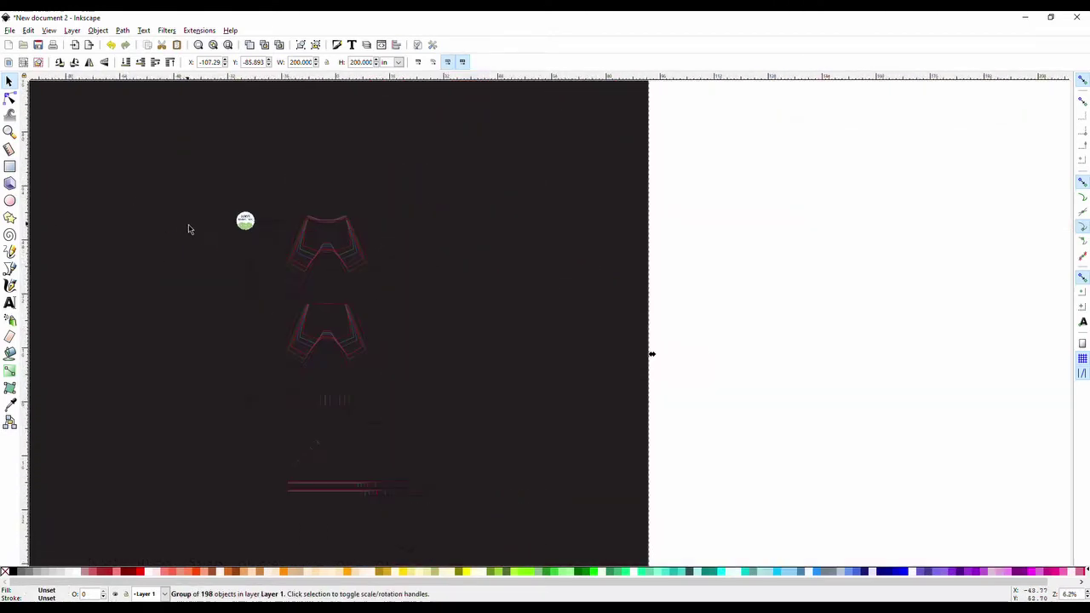
scroll(275, 253, "up", 3)
left_click_drag(219, 258, 367, 224)
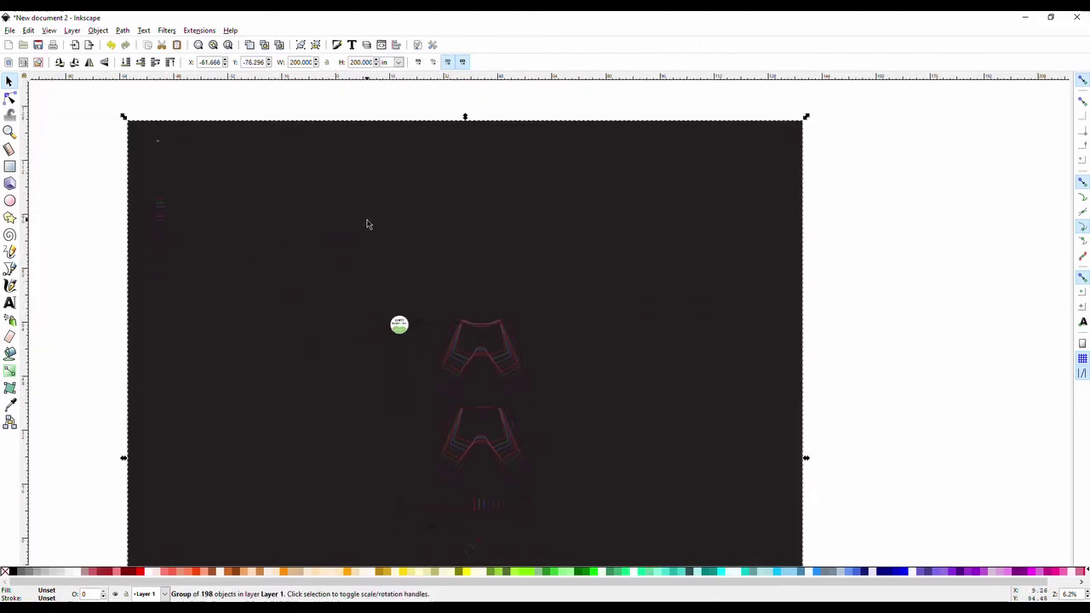
Step: Ungroup the imported pattern and delete the dark background rectangle behind it
left_click(98, 31)
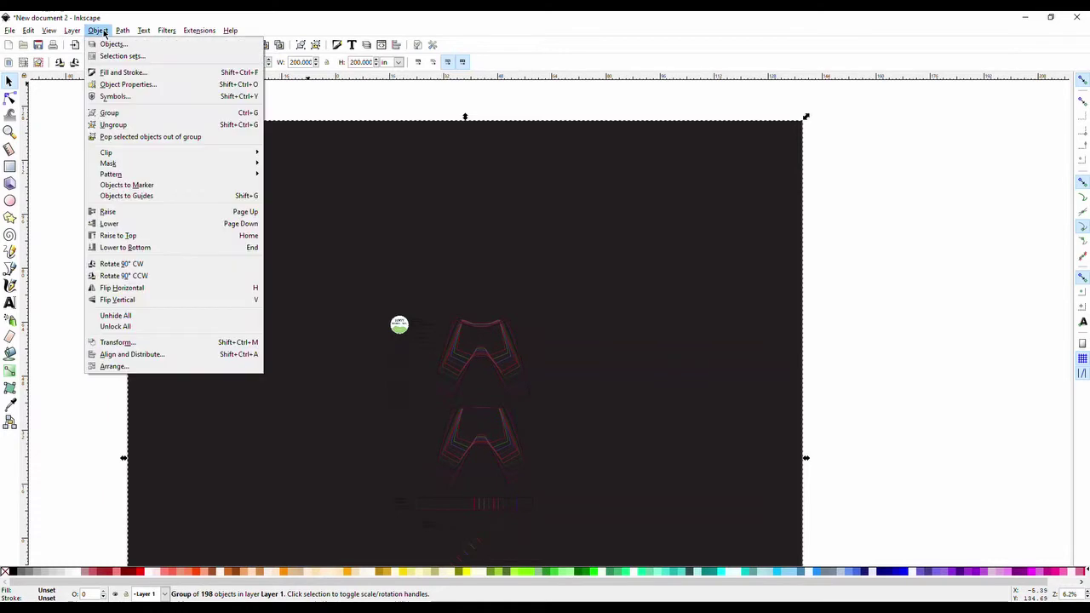
left_click(111, 125)
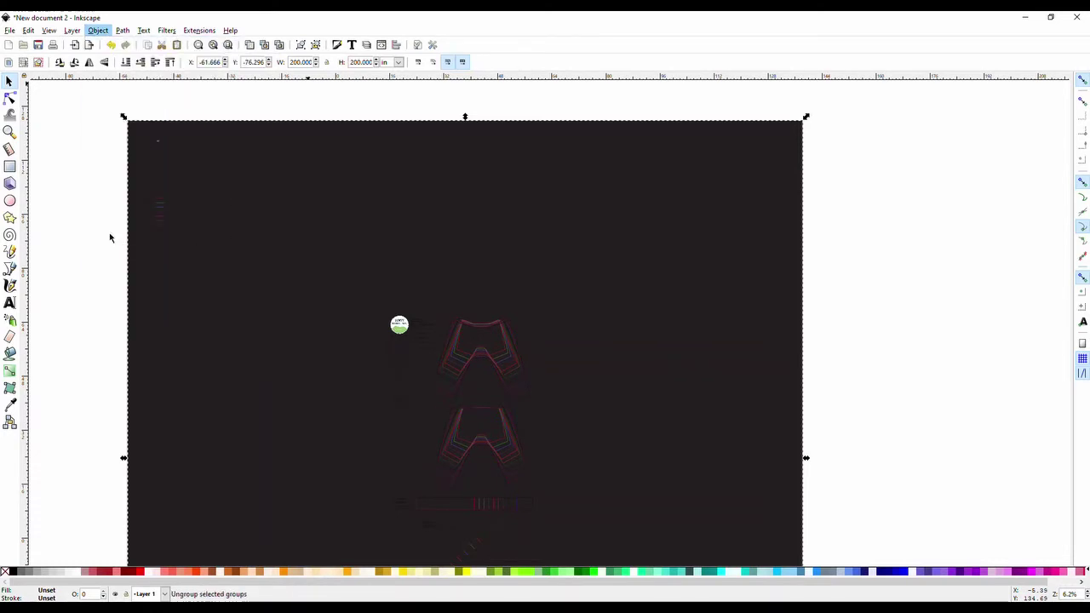
key("Escape")
left_click(310, 211)
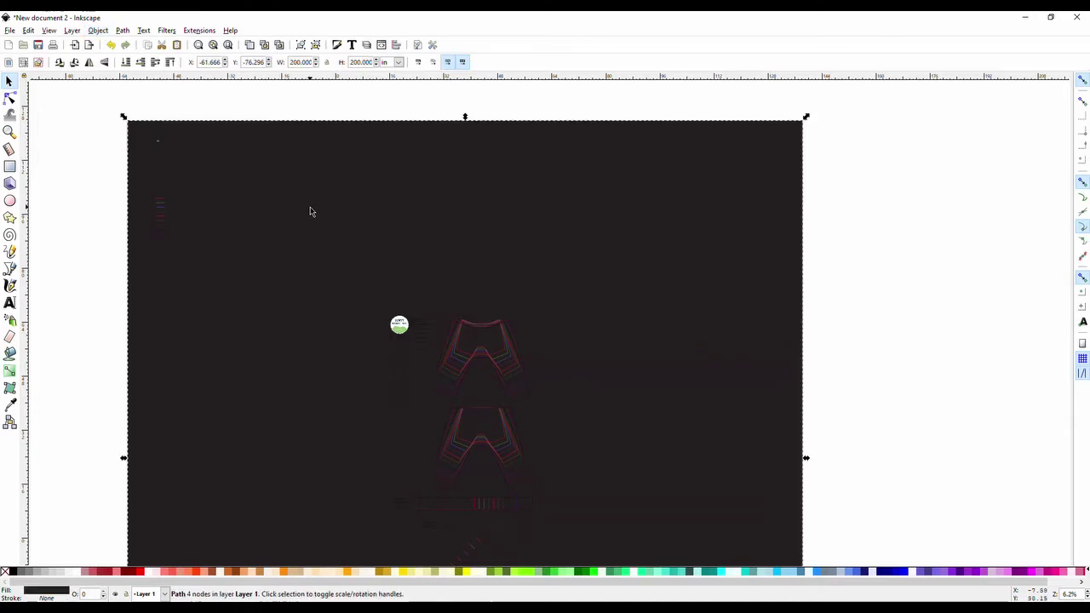
key("Delete")
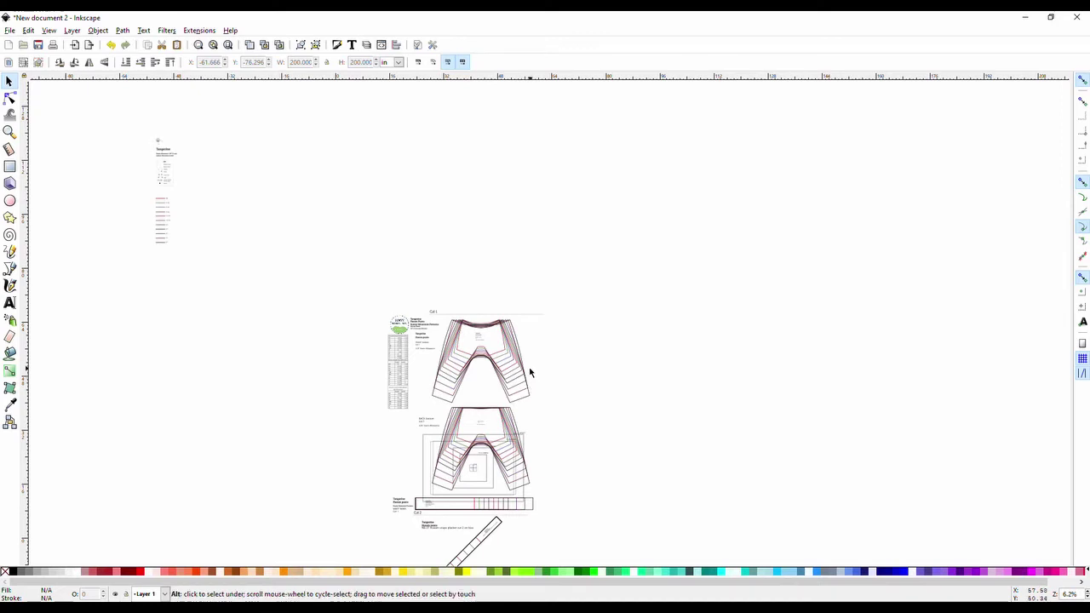
Step: Examine the front pants piece and check how the green and red size outlines are grouped
scroll(529, 372, "up", 2)
scroll(526, 368, "up", 1)
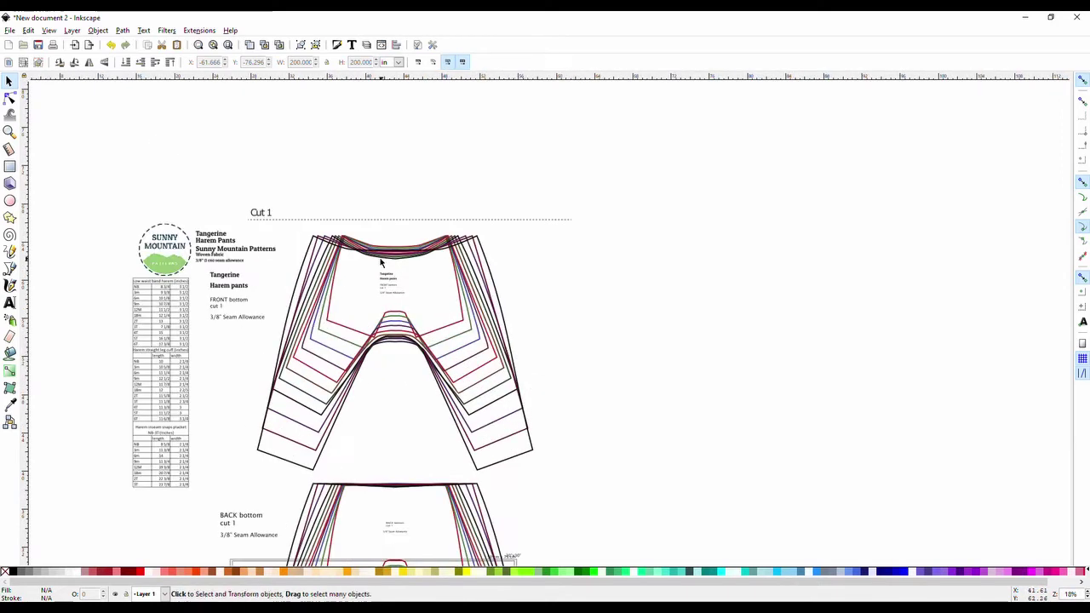
scroll(380, 267, "down", 4)
scroll(450, 166, "up", 2)
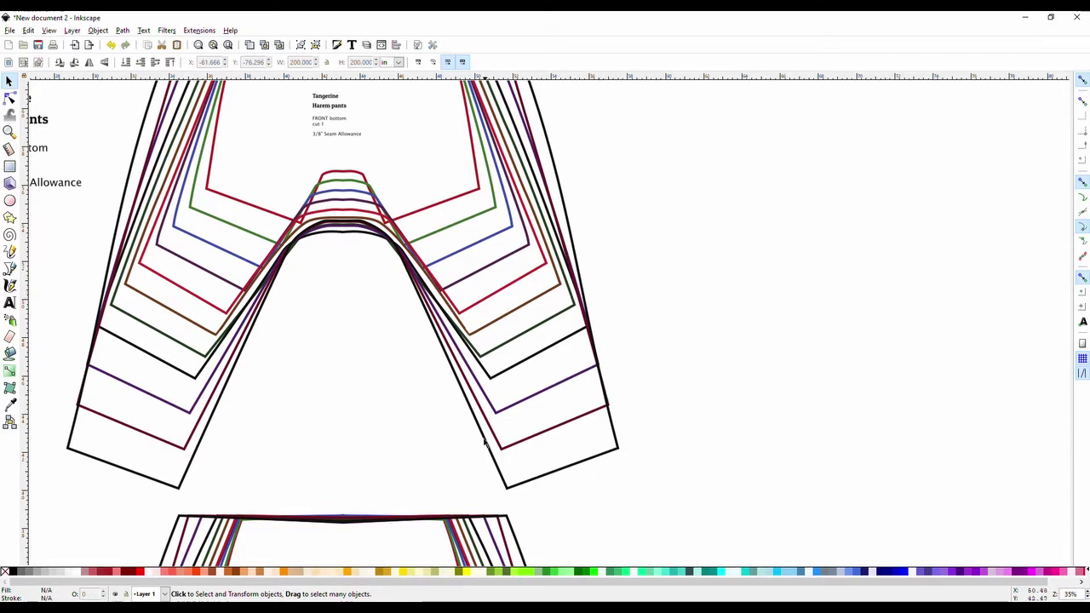
left_click(481, 216)
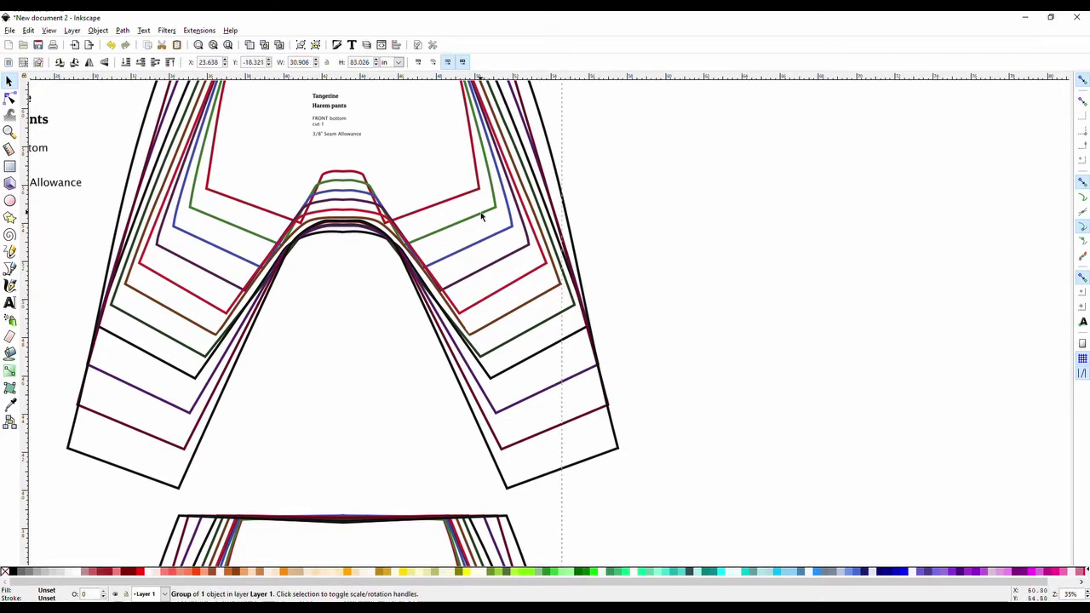
left_click(431, 239, "ctrl")
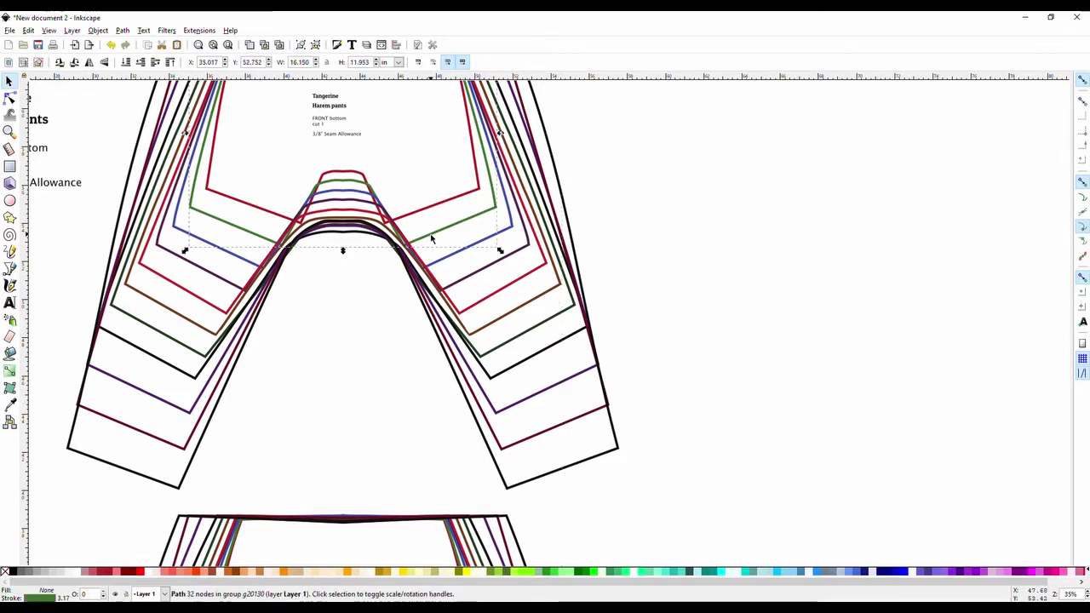
scroll(431, 238, "down", 1)
left_click(403, 281)
left_click(443, 163)
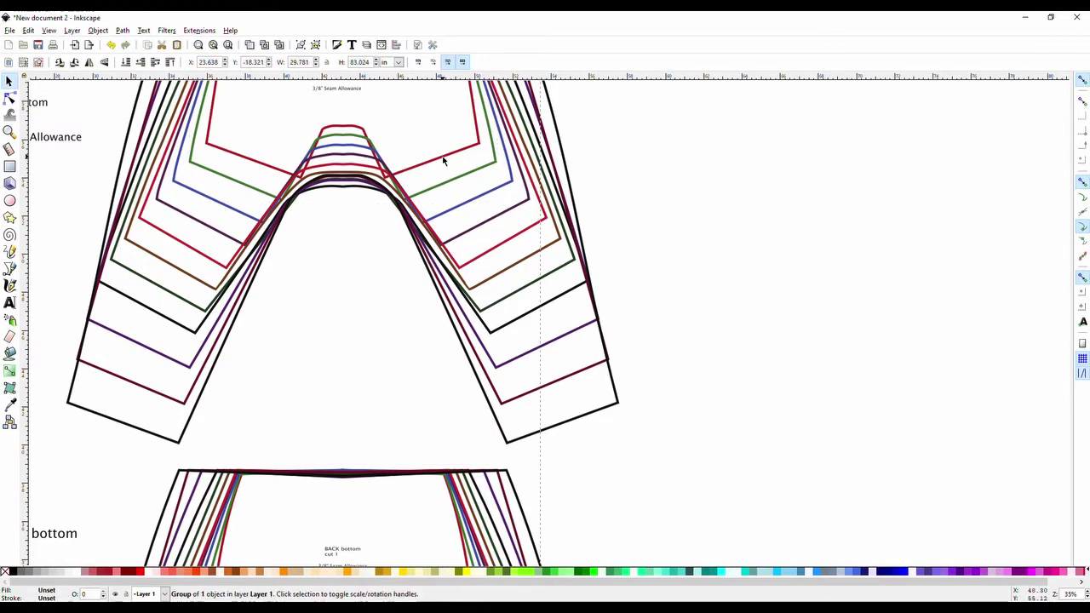
Step: Try moving the green size group sideways across the front and back pieces, and undo the move
scroll(460, 317, "down", 5)
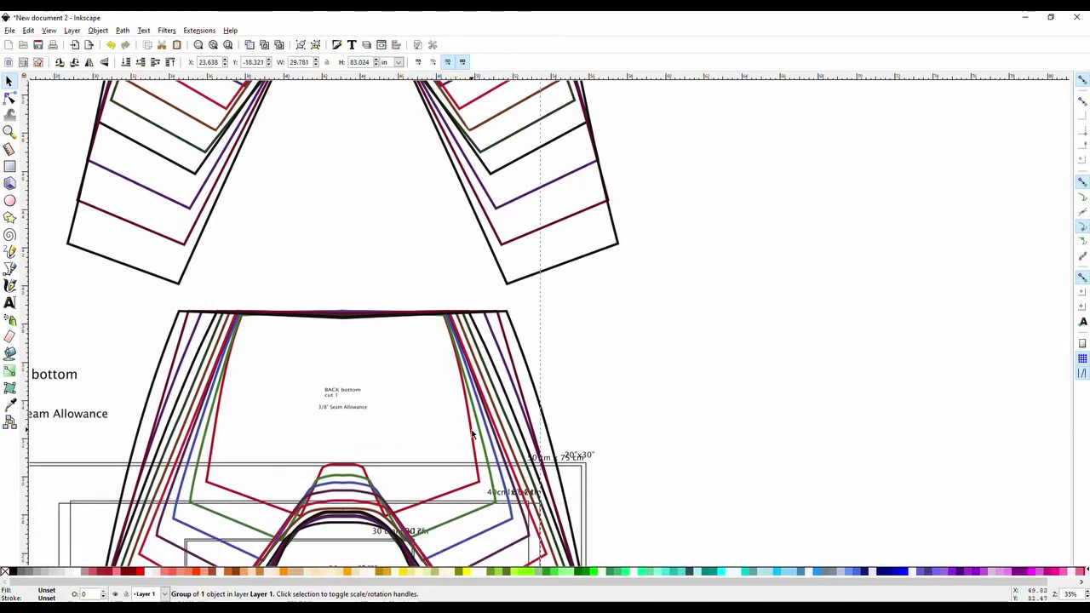
left_click_drag(474, 435, 562, 434)
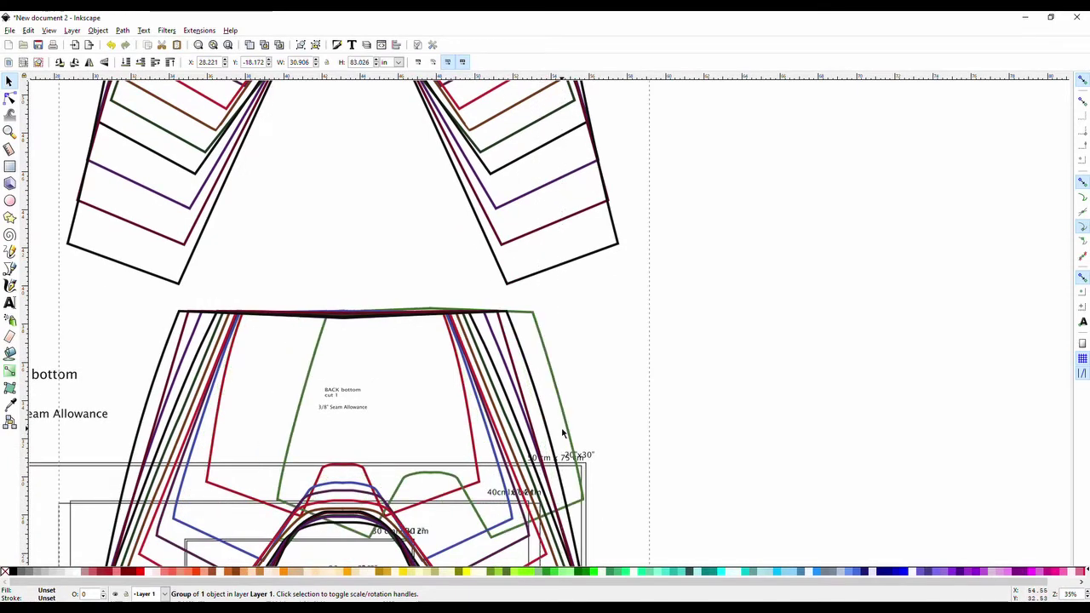
scroll(562, 434, "up", 5)
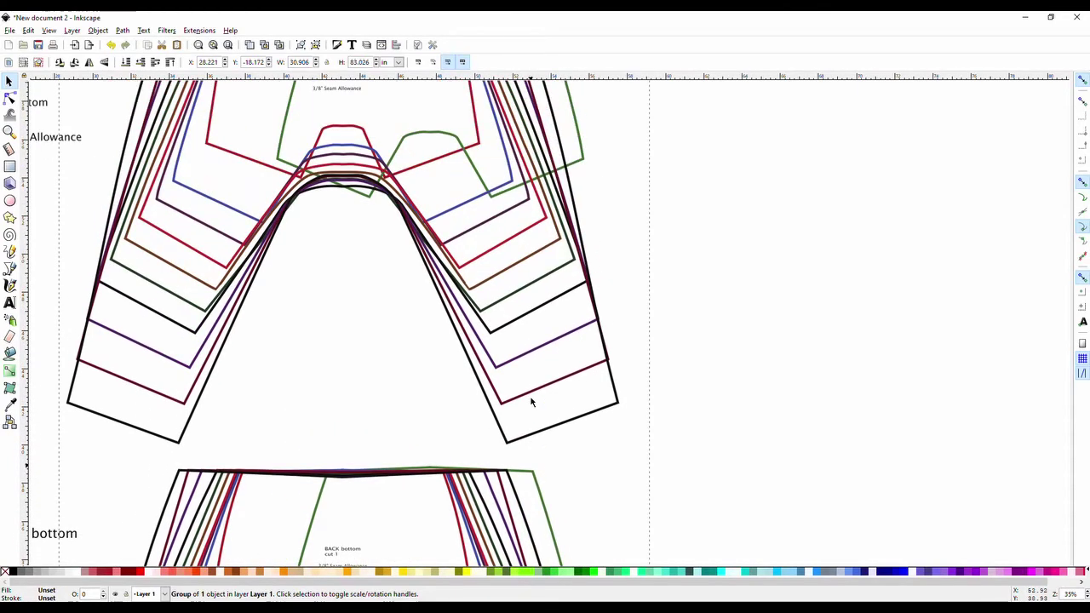
key("ctrl+z")
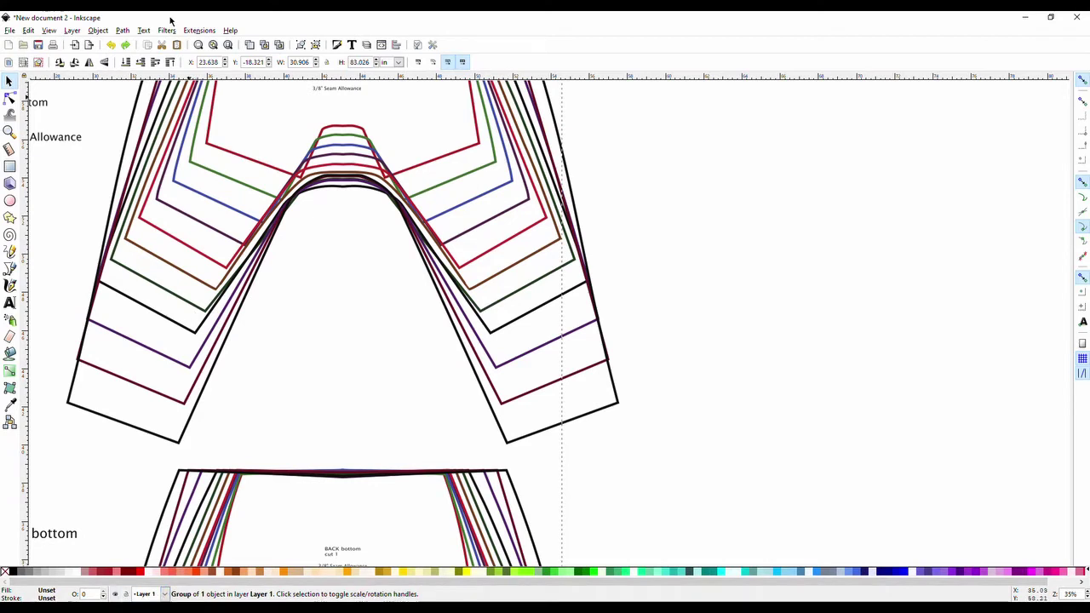
Step: Add a new layer named NB above the current layer
left_click(73, 32)
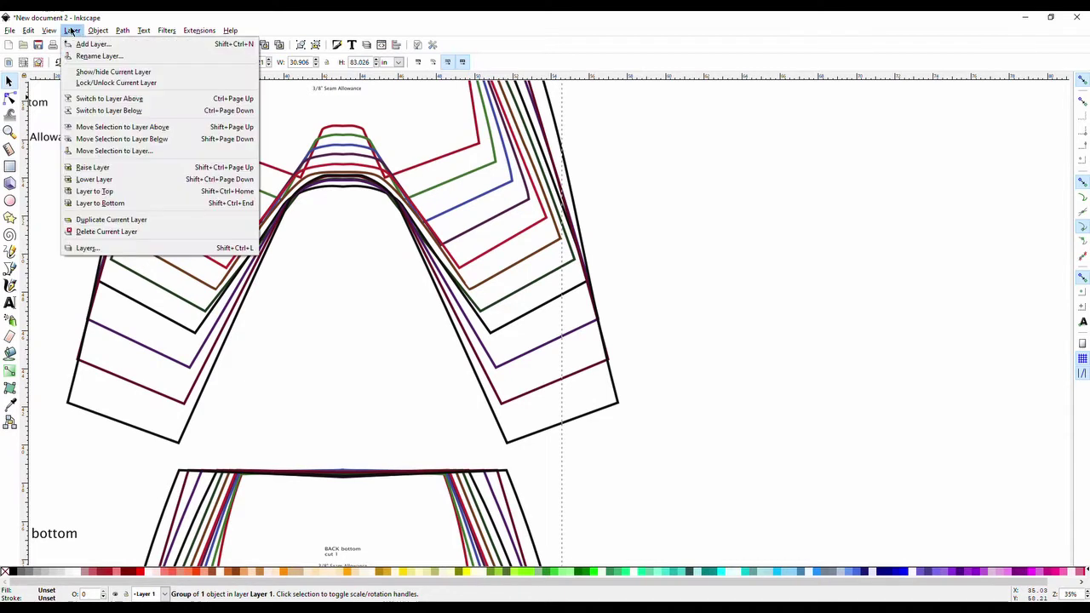
left_click(90, 44)
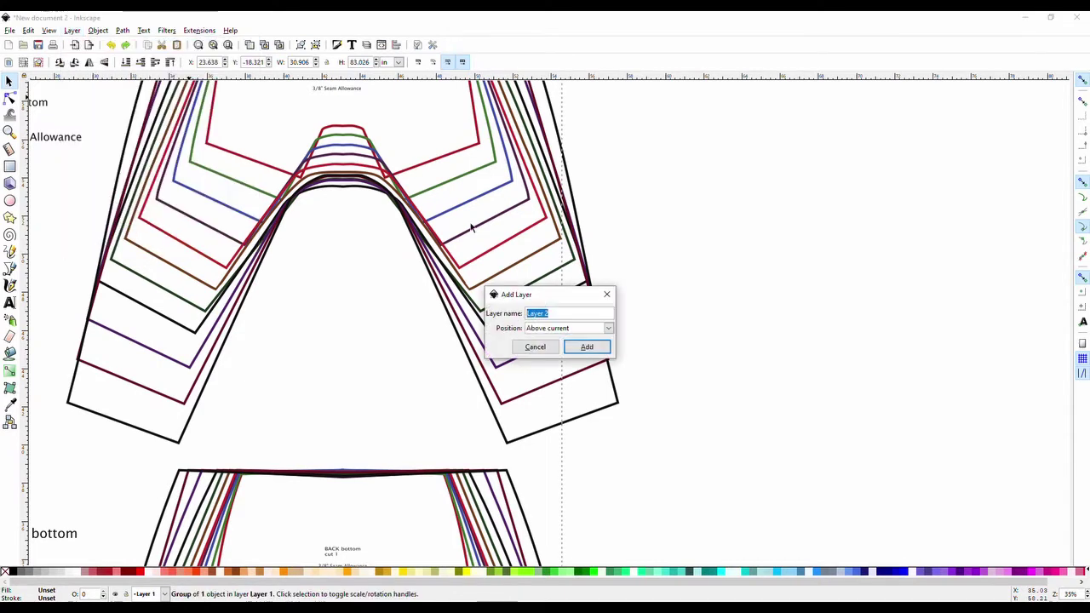
type("NB")
left_click(606, 352)
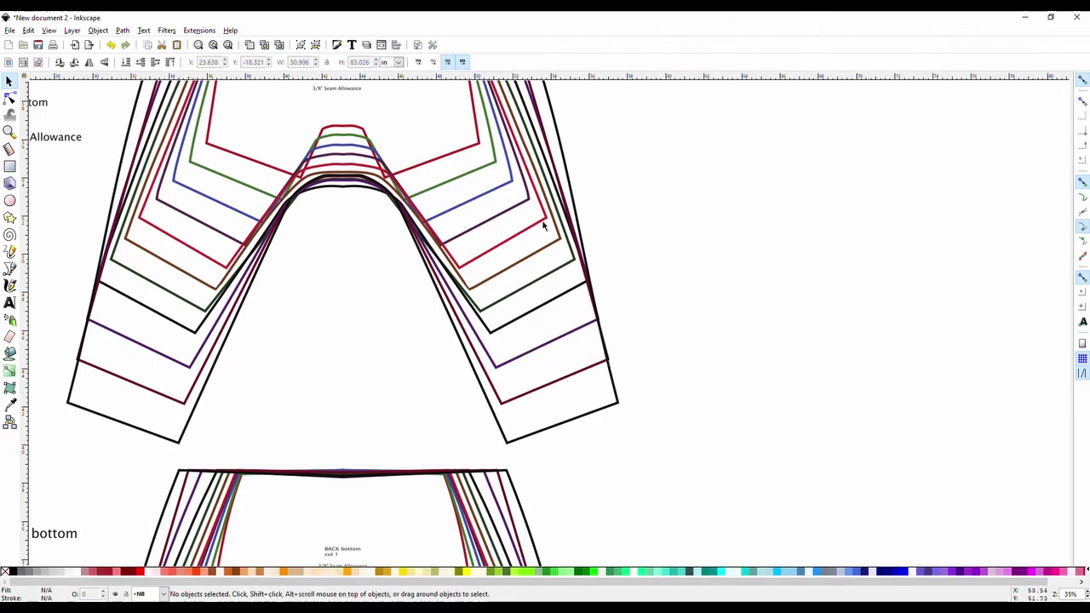
Step: Try moving the innermost red size group slightly down, and undo the move
left_click(459, 154)
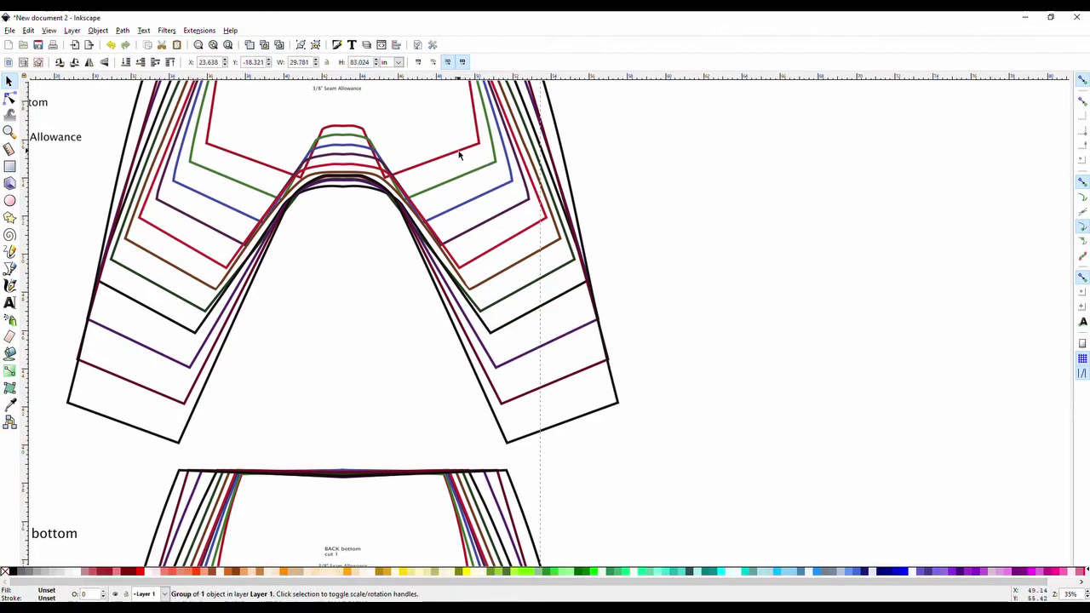
mouse_move(459, 154)
left_mouse_down()
mouse_move(453, 202)
mouse_move(457, 162)
left_mouse_up()
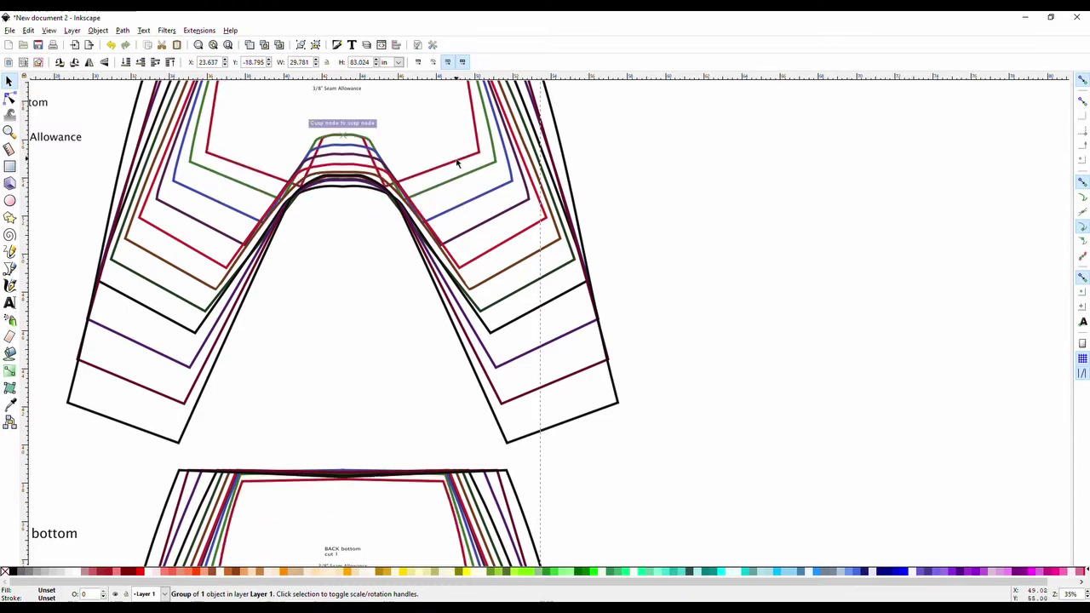
key("ctrl+z")
left_click_drag(460, 181, 465, 157)
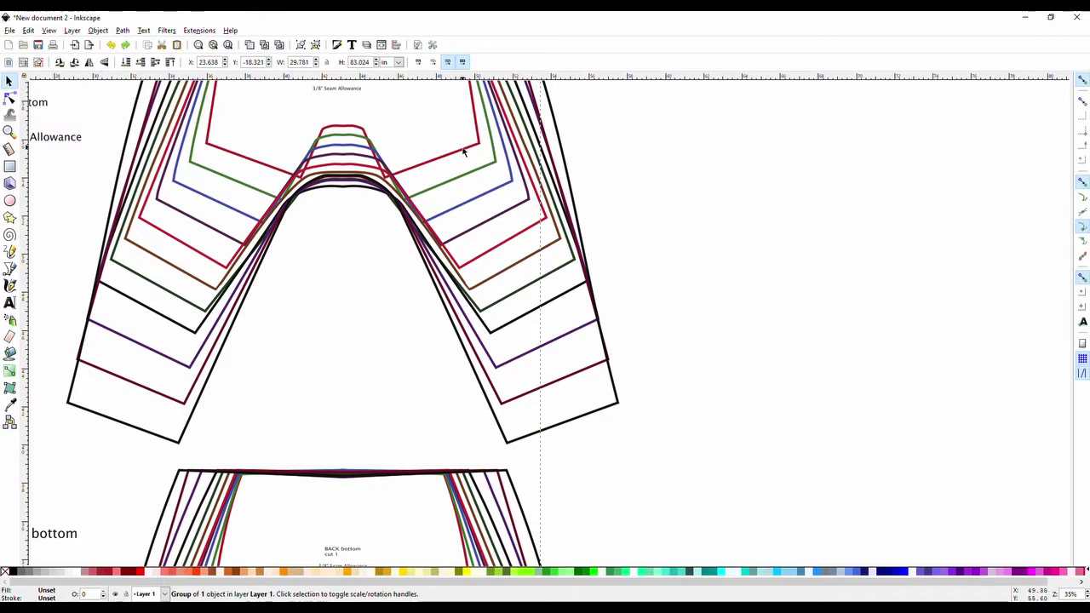
Step: Move the innermost red size group to the NB layer
right_click(461, 154)
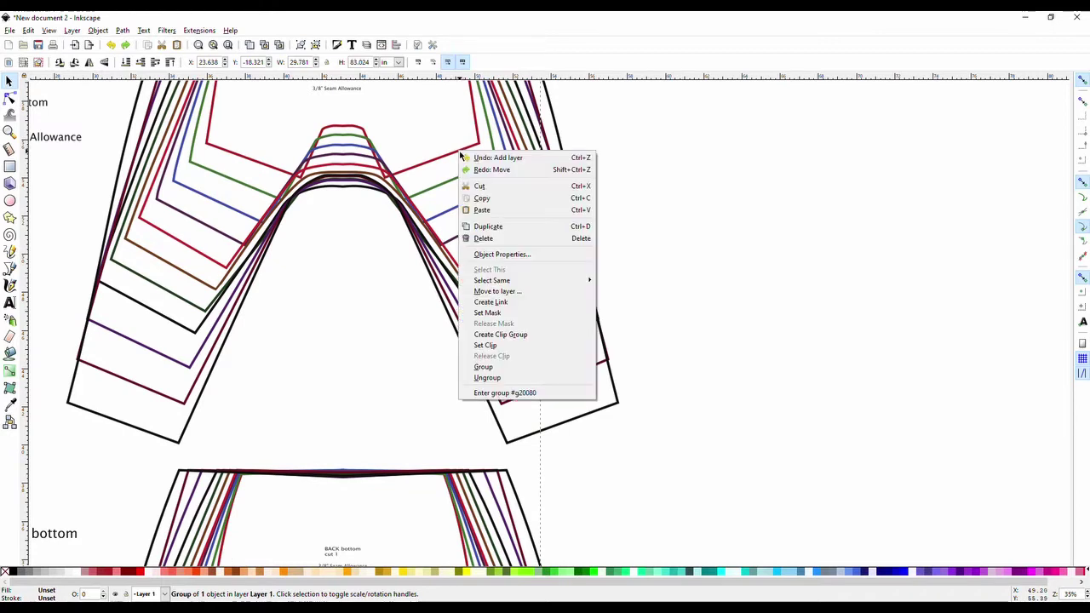
left_click(503, 292)
left_click(539, 279)
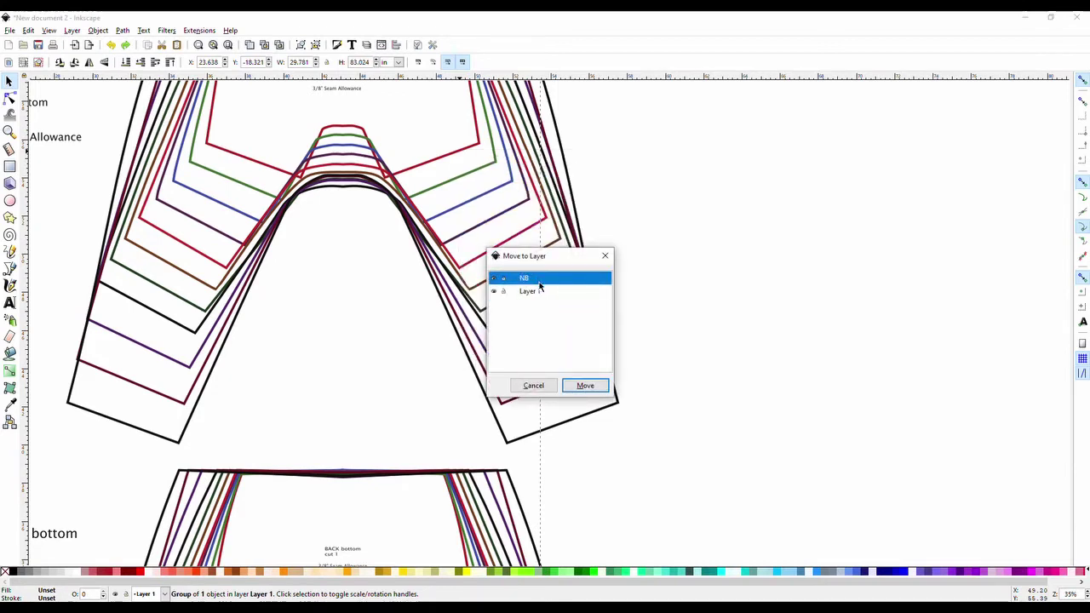
left_click(586, 385)
left_click(718, 284)
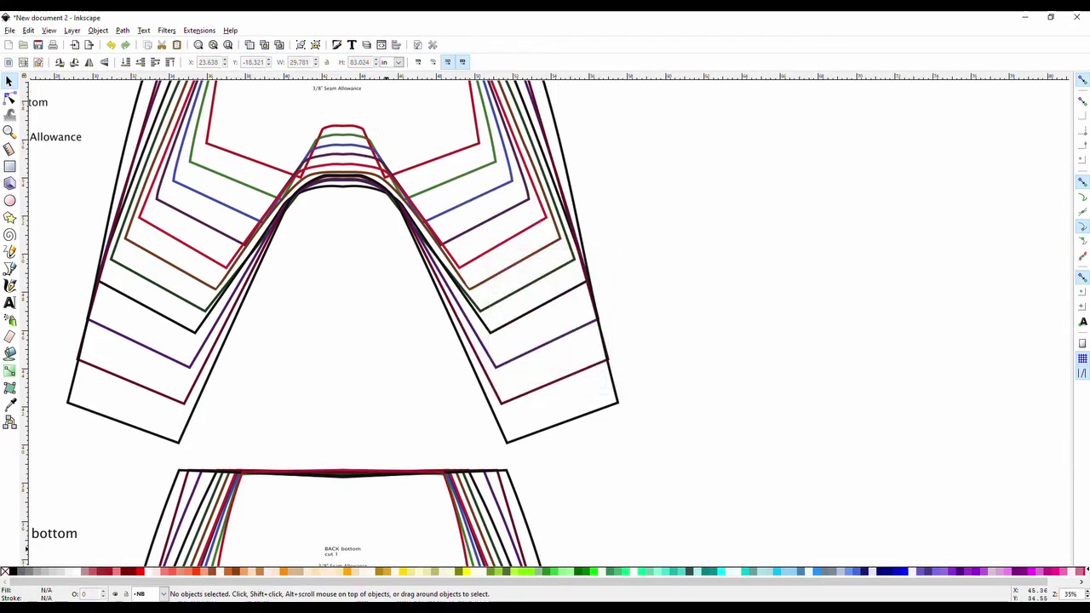
Step: Hide and reshow the NB layer, and check which layers the red group and a neighbouring size group belong to
left_click(116, 595)
left_click(116, 595)
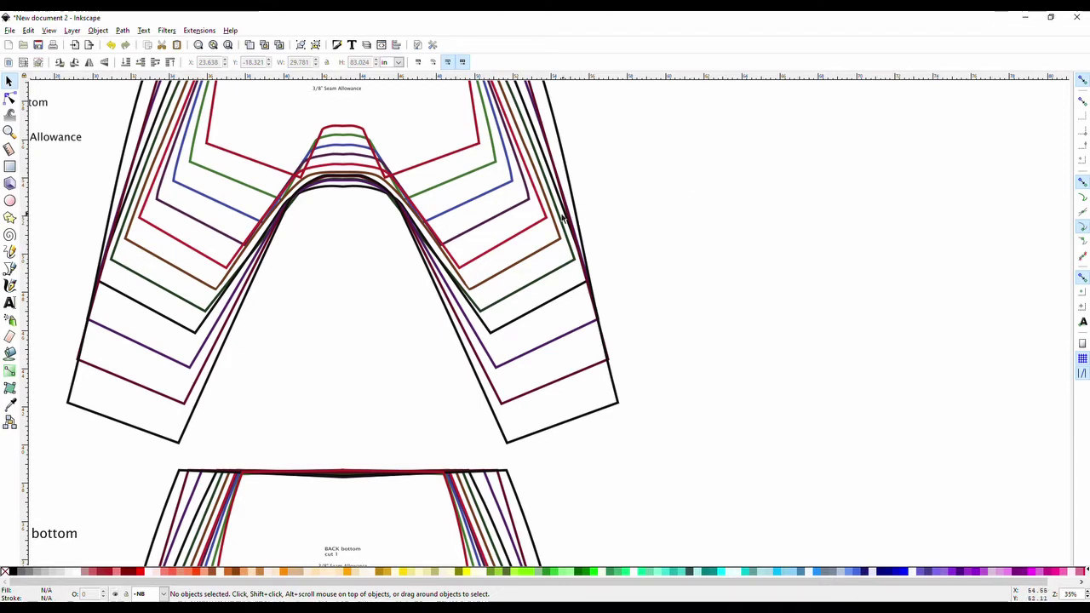
left_click(476, 201)
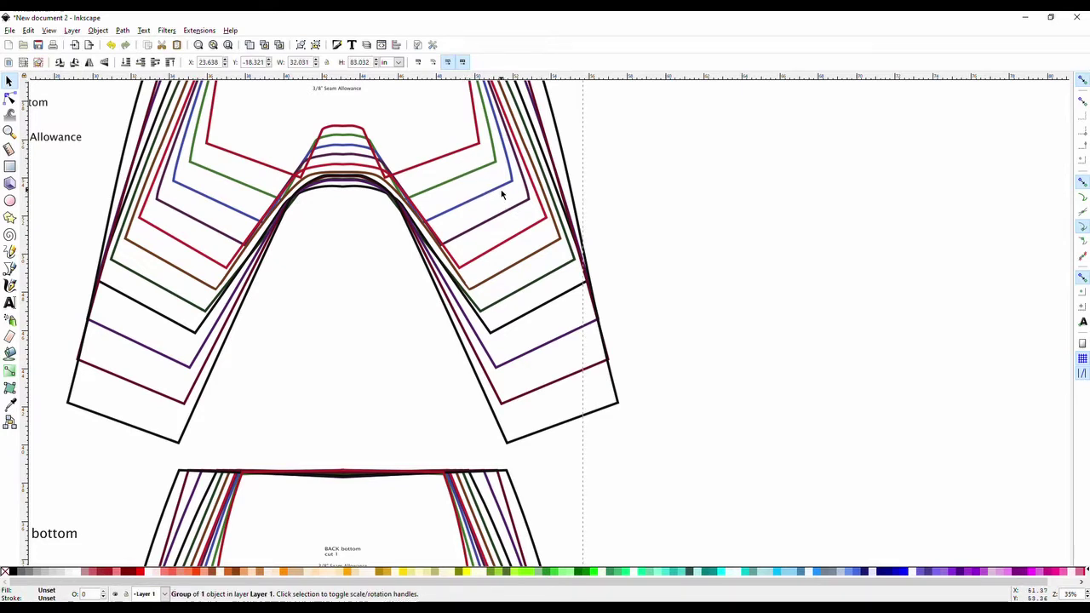
left_click(452, 153)
scroll(451, 155, "up", 3)
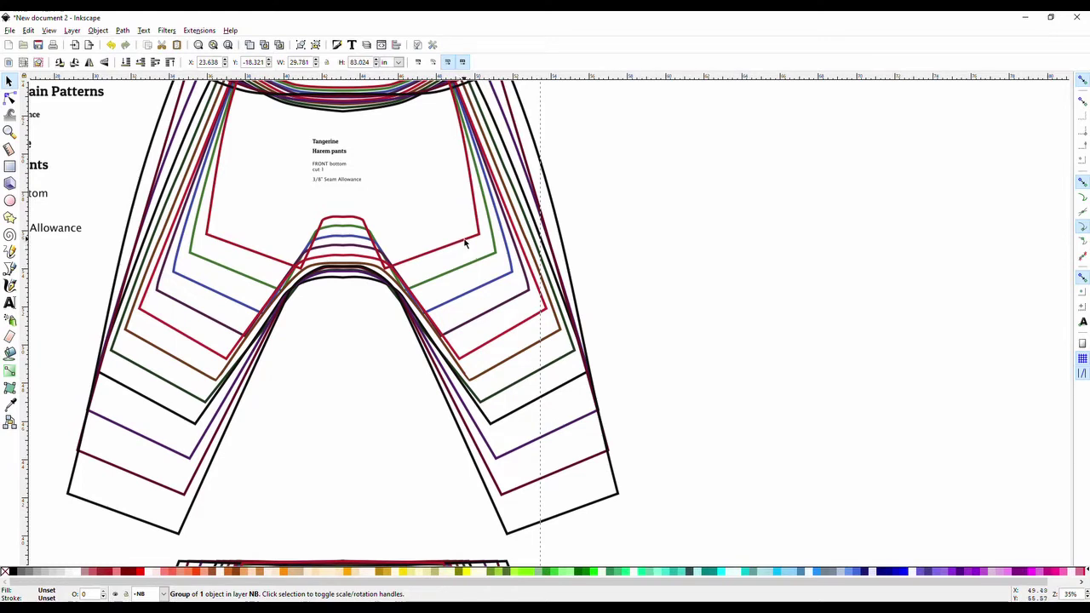
left_click(610, 313)
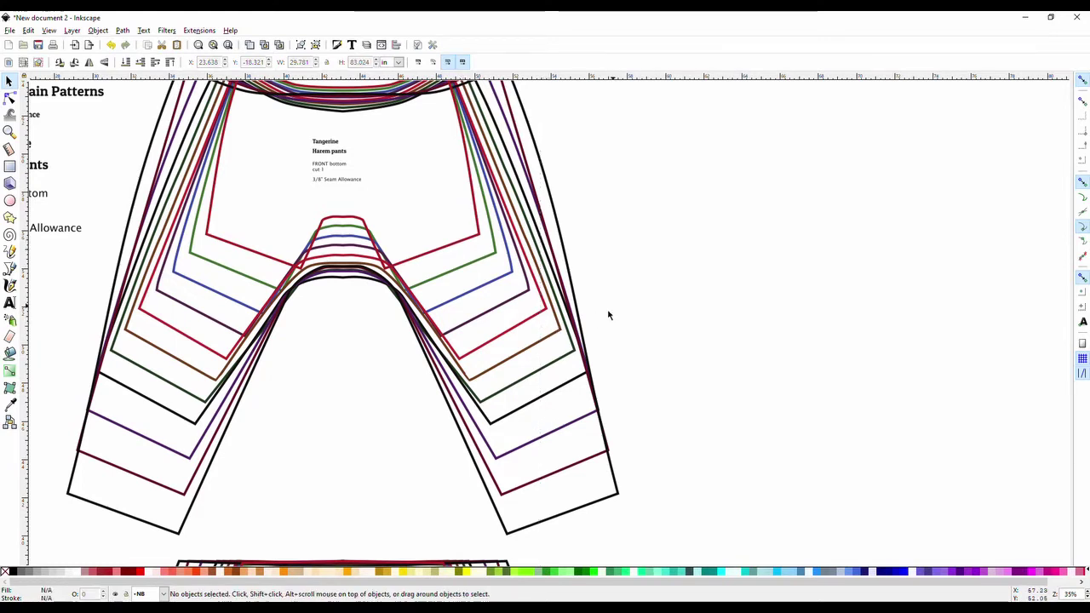
Step: Select several larger size groups together on the front piece, out to the outermost black outline
left_click(492, 314)
left_click(524, 338, "shift")
left_click(538, 385, "shift")
left_click(542, 395, "shift")
left_click(550, 447, "shift")
left_click(563, 471, "shift")
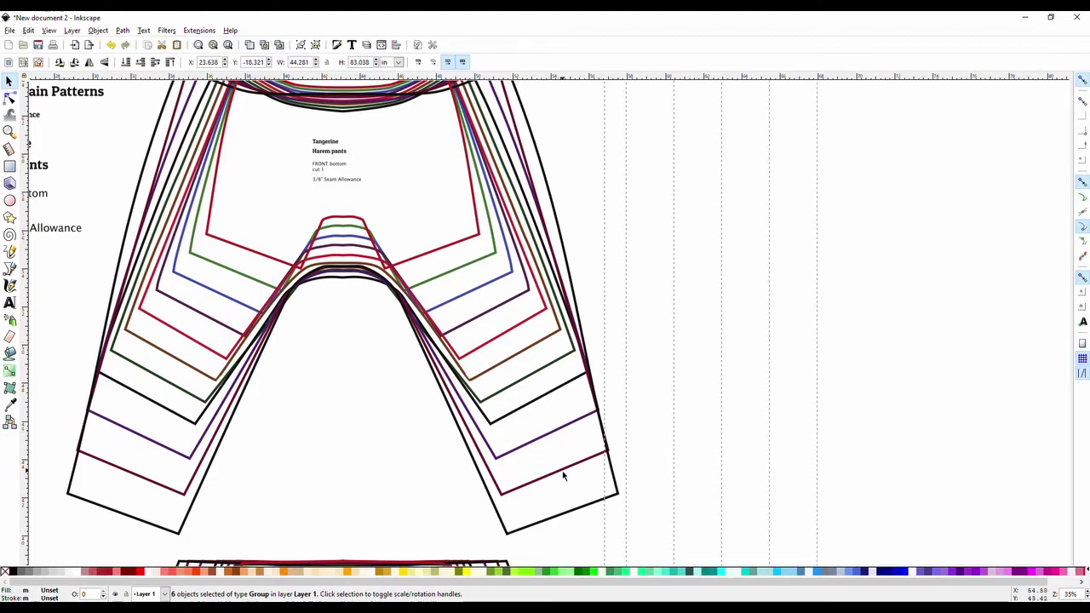
left_click(555, 520, "shift")
Step: Try moving one of the larger size groups sideways off the nested pieces, and undo the move
left_click(589, 417, "ctrl")
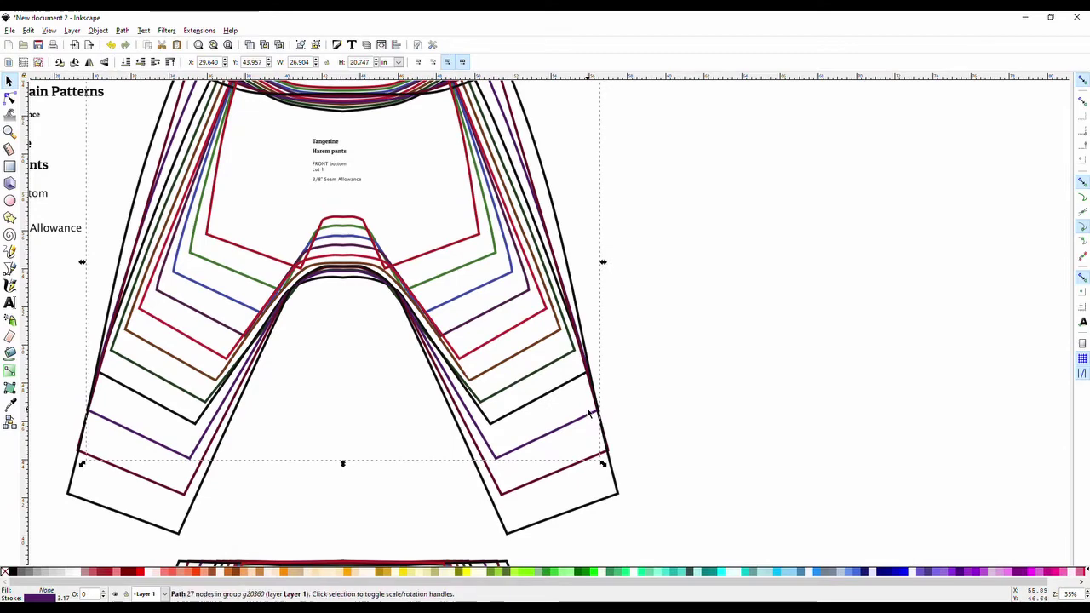
scroll(629, 392, "down", 4, "ctrl")
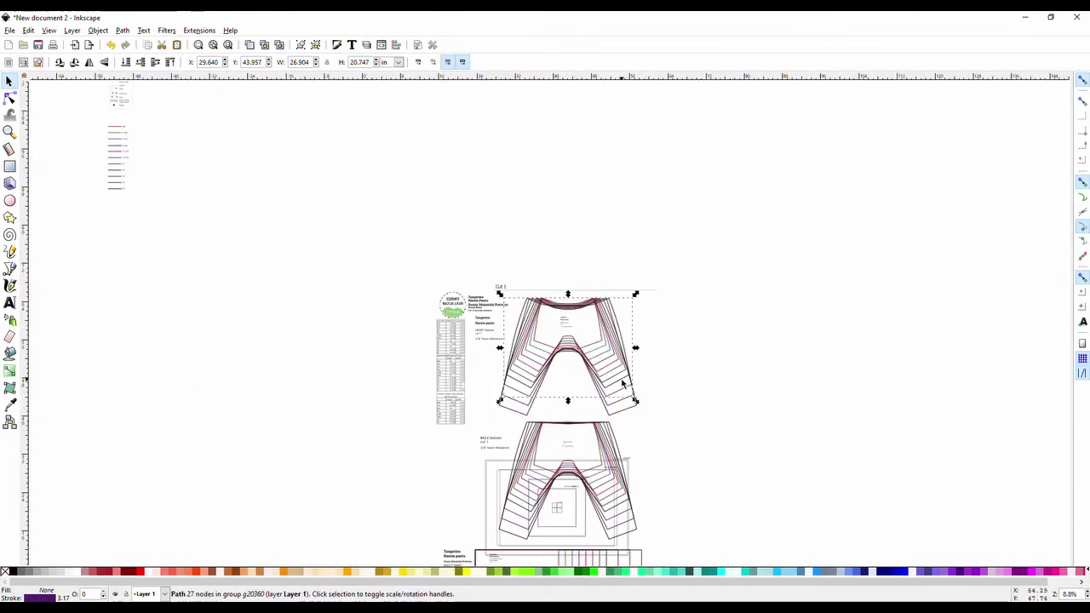
left_click_drag(621, 381, 846, 370)
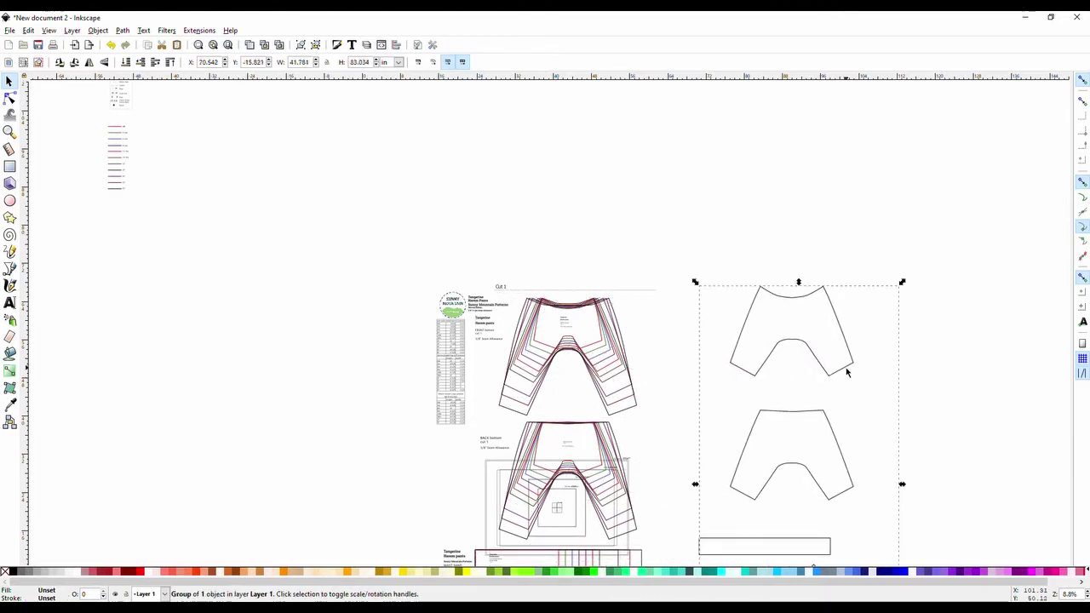
key("ctrl+z")
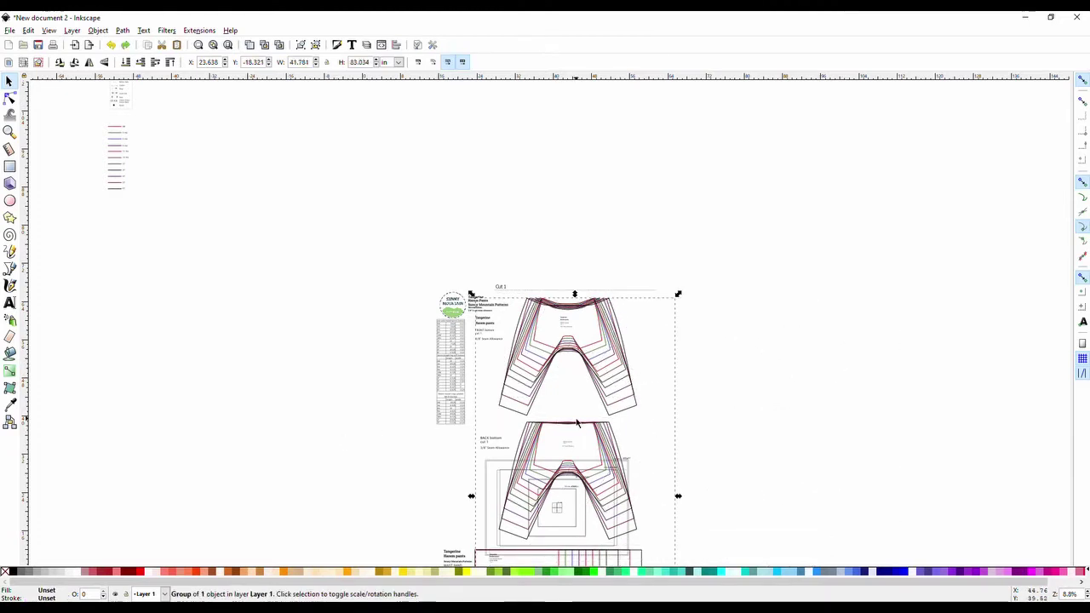
Step: Select the individual front-piece outlines of the six largest sizes and move them about 31 in to the right of the smaller outlines
left_click(632, 387, "ctrl")
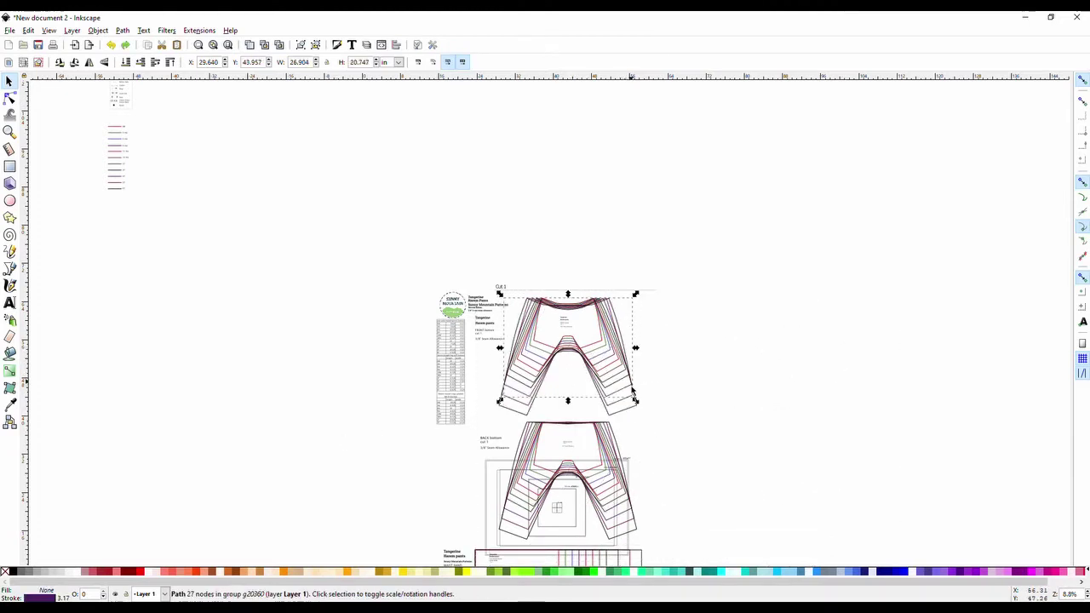
left_click(681, 417)
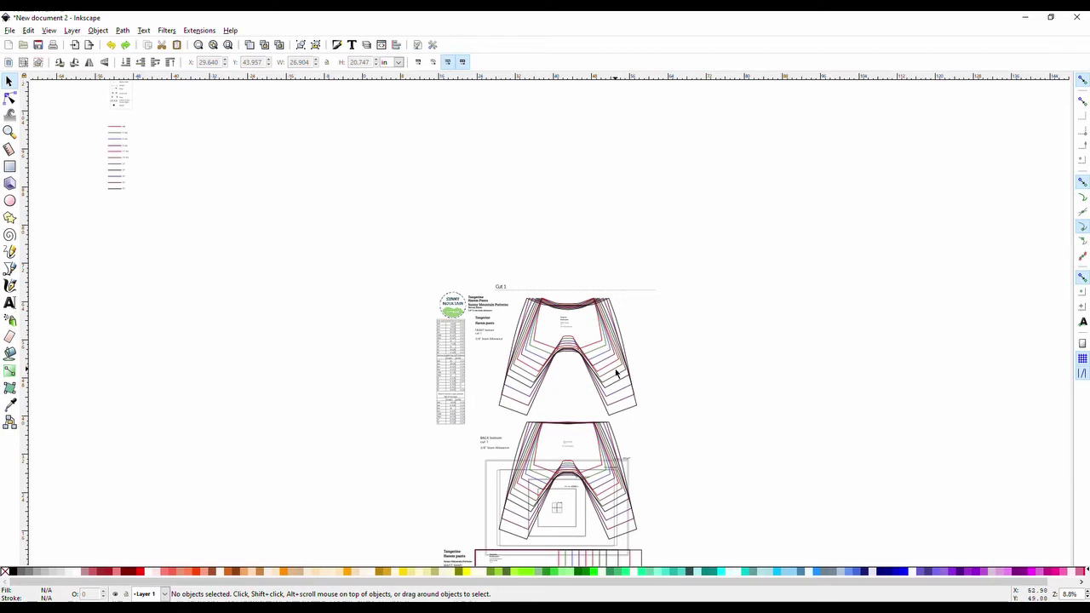
left_click_drag(617, 372, 640, 429)
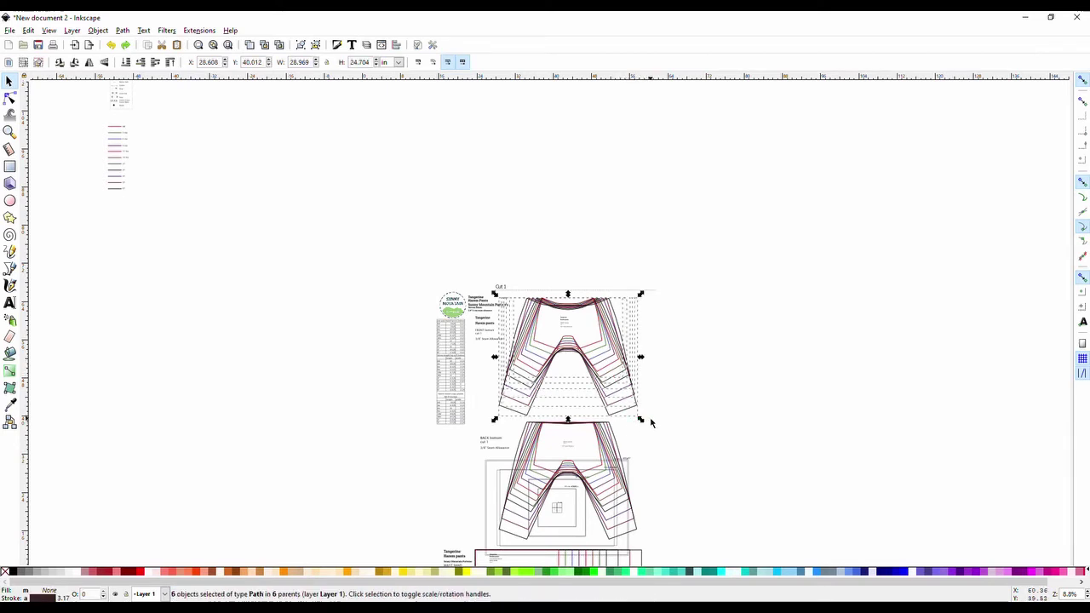
scroll(649, 414, "up", 3)
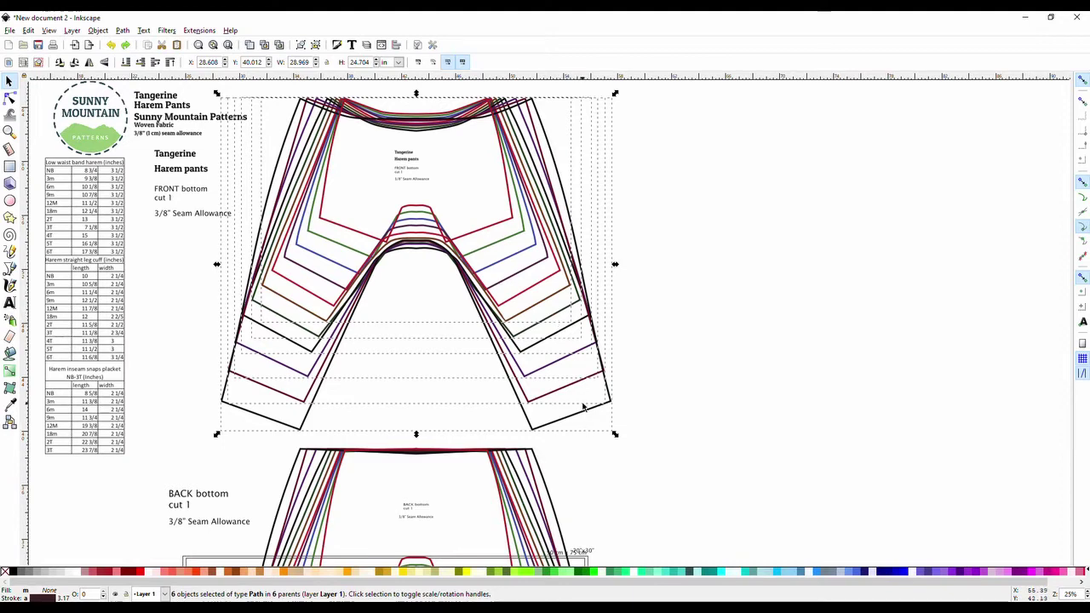
left_click_drag(552, 320, 976, 300)
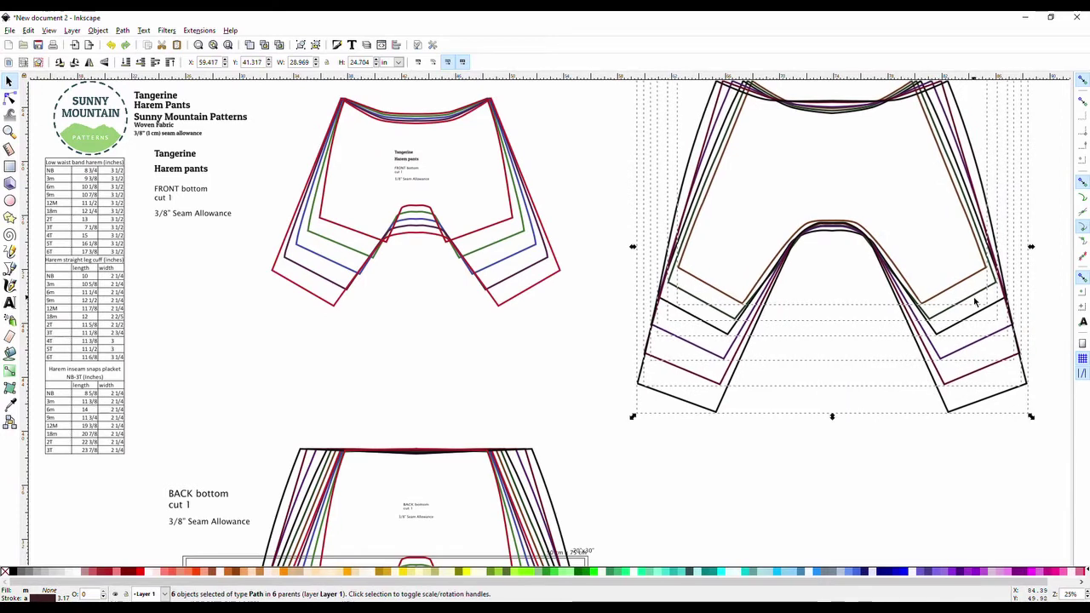
left_click(521, 393)
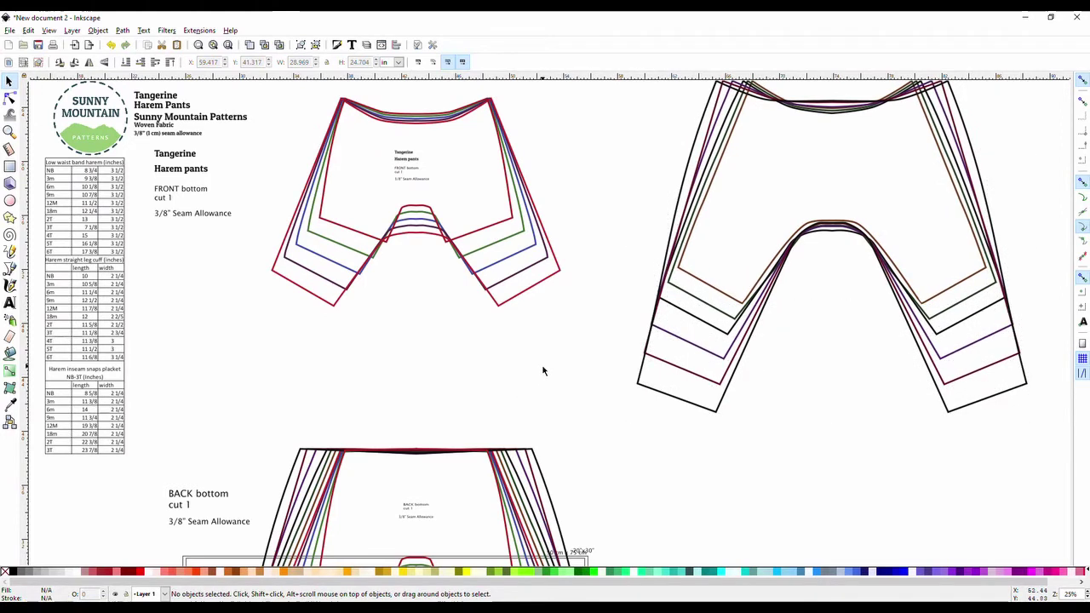
Step: Examine the back piece, waistband and remaining smaller front outlines against the outlines moved aside
scroll(656, 450, "down", 3)
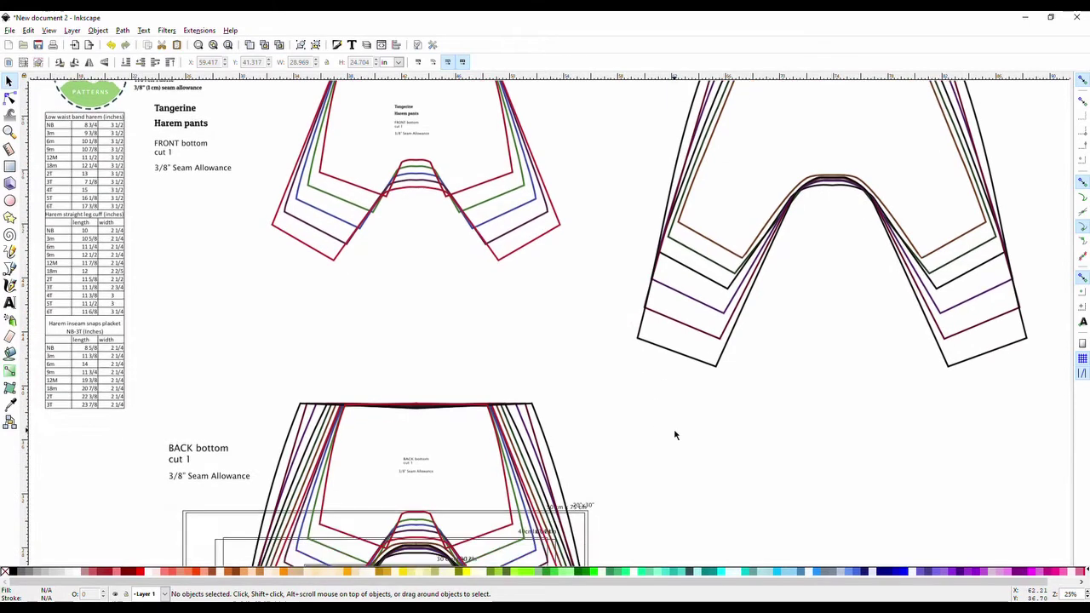
scroll(638, 428, "down", 4)
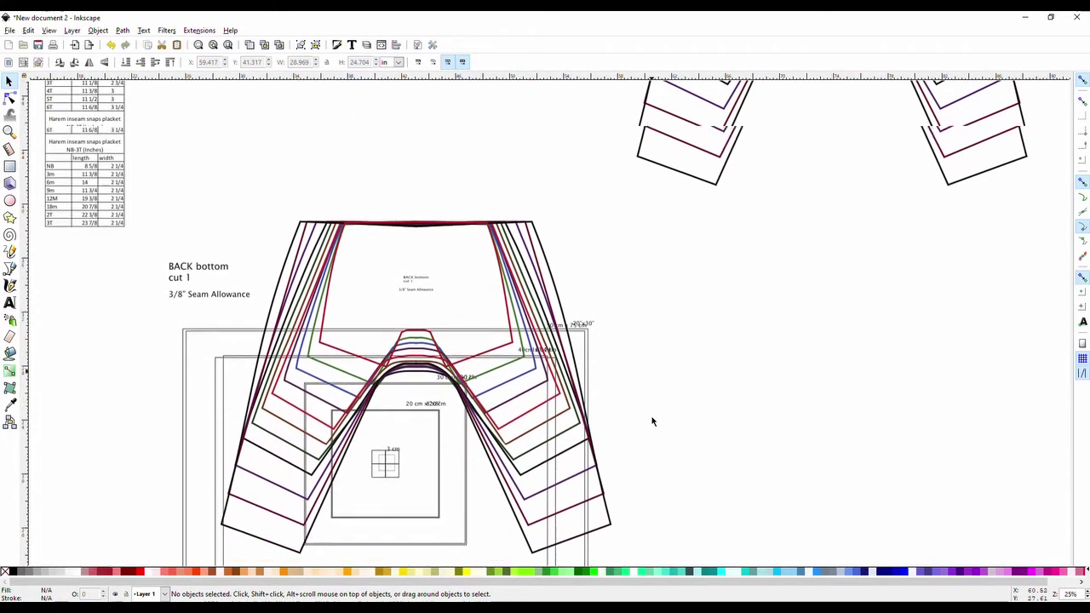
scroll(653, 421, "up", 4)
scroll(621, 397, "down", 10)
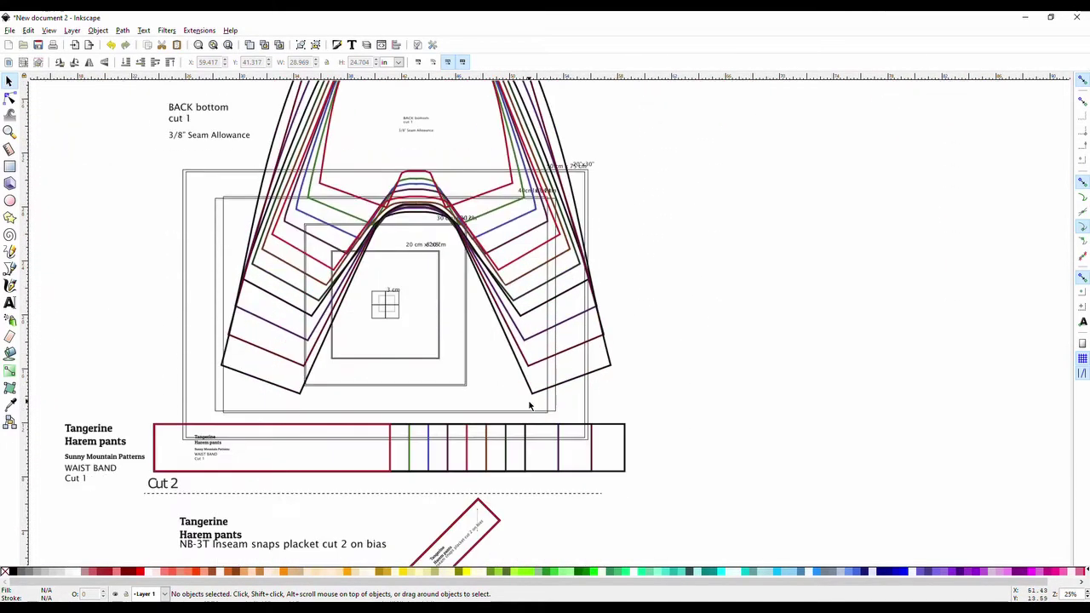
scroll(529, 406, "up", 11)
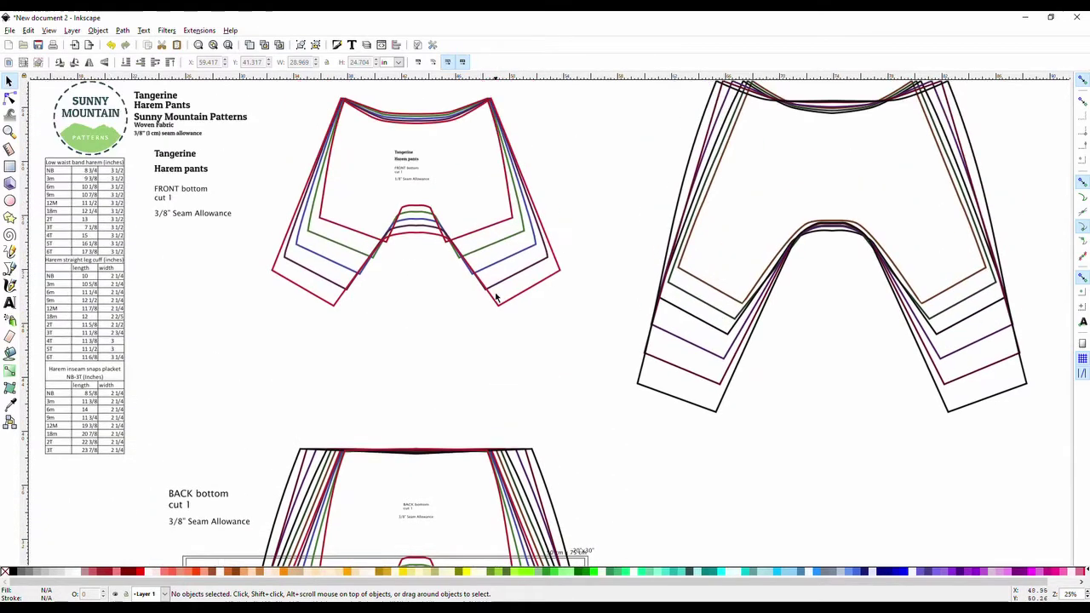
left_click(475, 235)
left_click(481, 312)
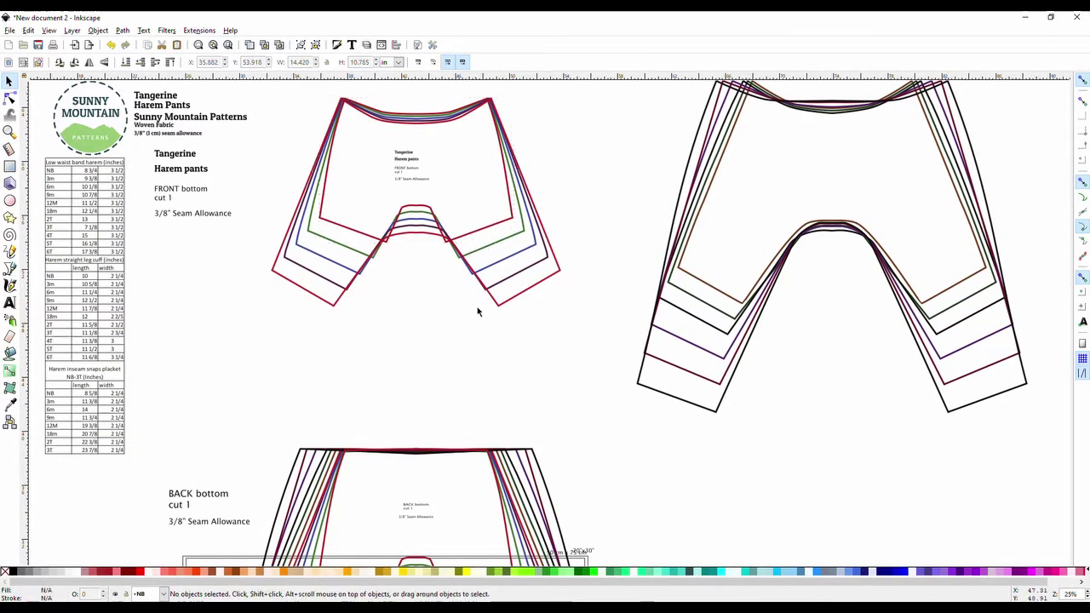
scroll(498, 279, "up", 3)
scroll(469, 268, "down", 1)
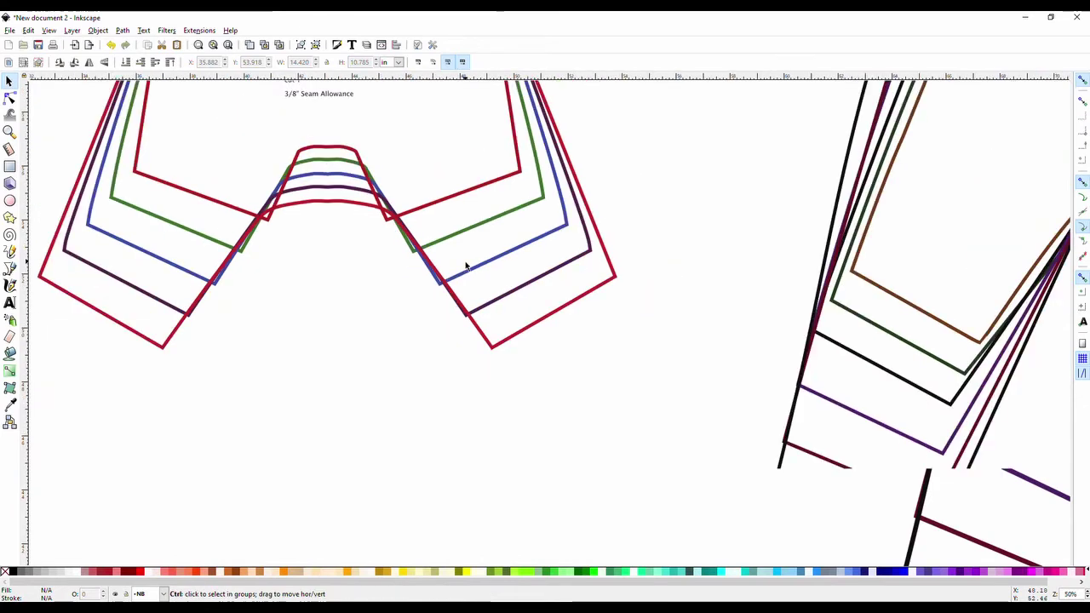
scroll(410, 270, "up", 3)
Step: Ungroup the red size group in the NB layer, and reselect its outline to check the remaining grouping
left_click(500, 295)
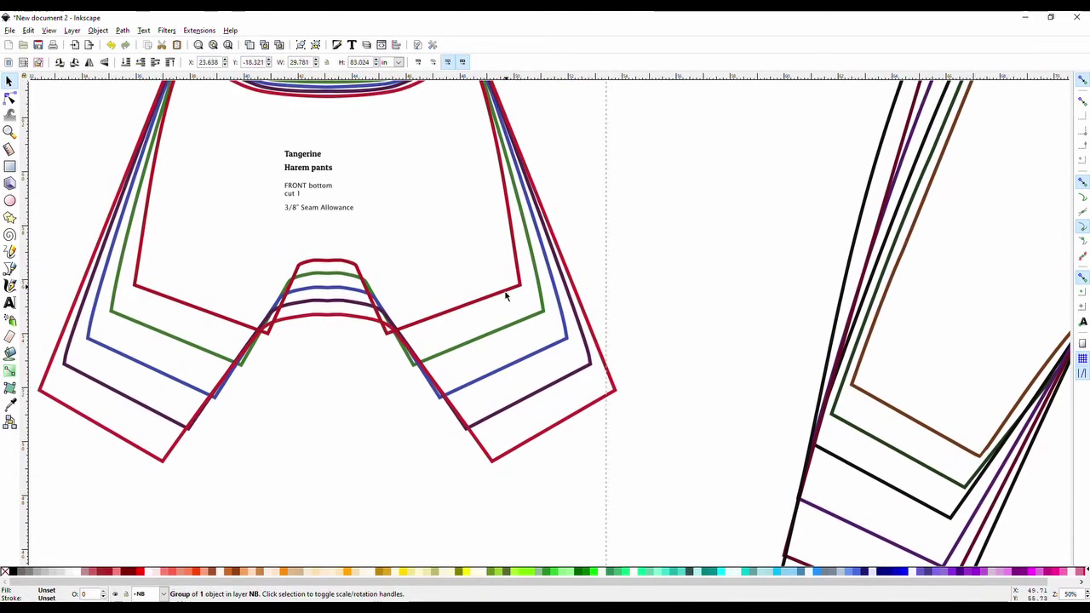
scroll(471, 379, "down", 10)
scroll(470, 377, "up", 10)
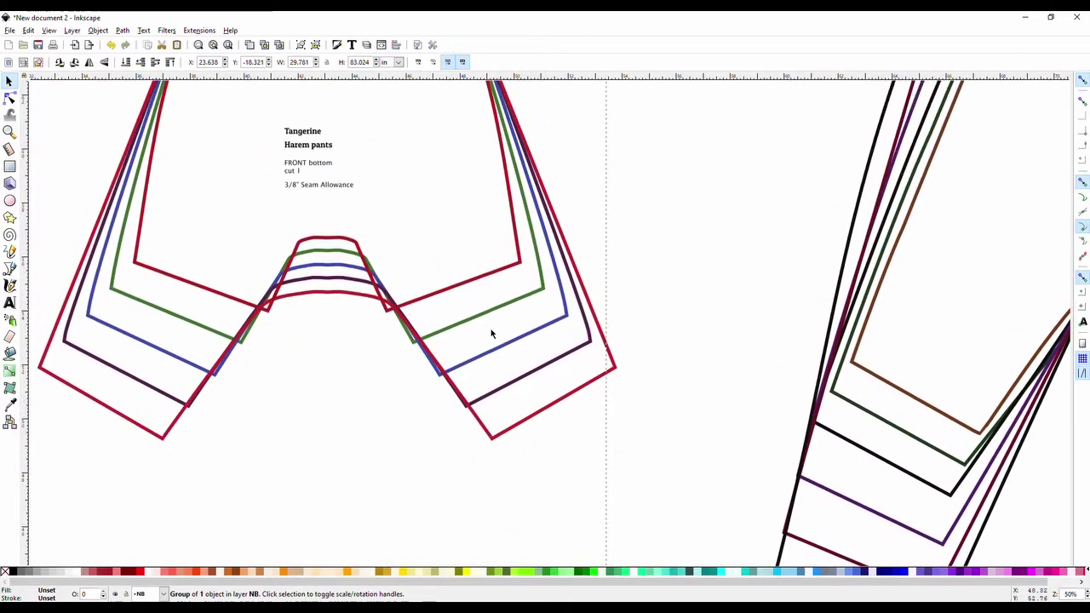
scroll(492, 333, "up", 1)
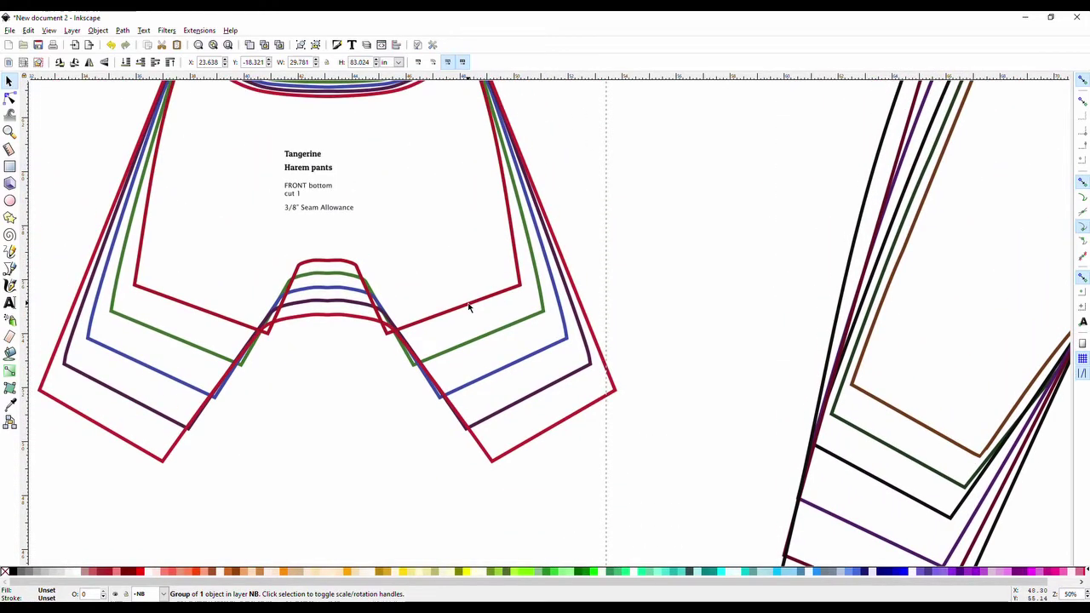
key("ctrl")
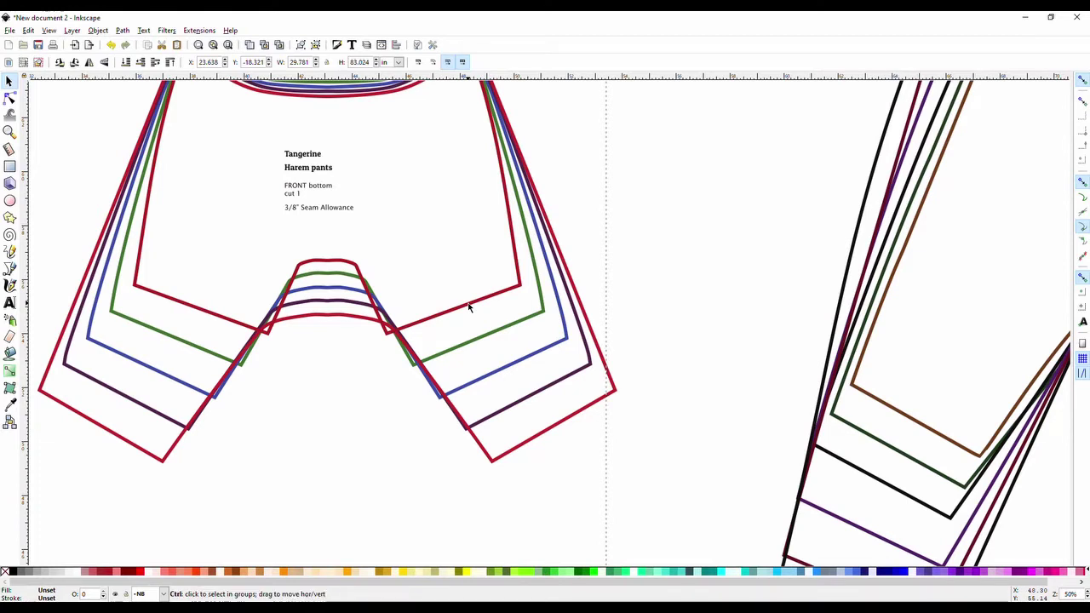
left_click(469, 306, "ctrl")
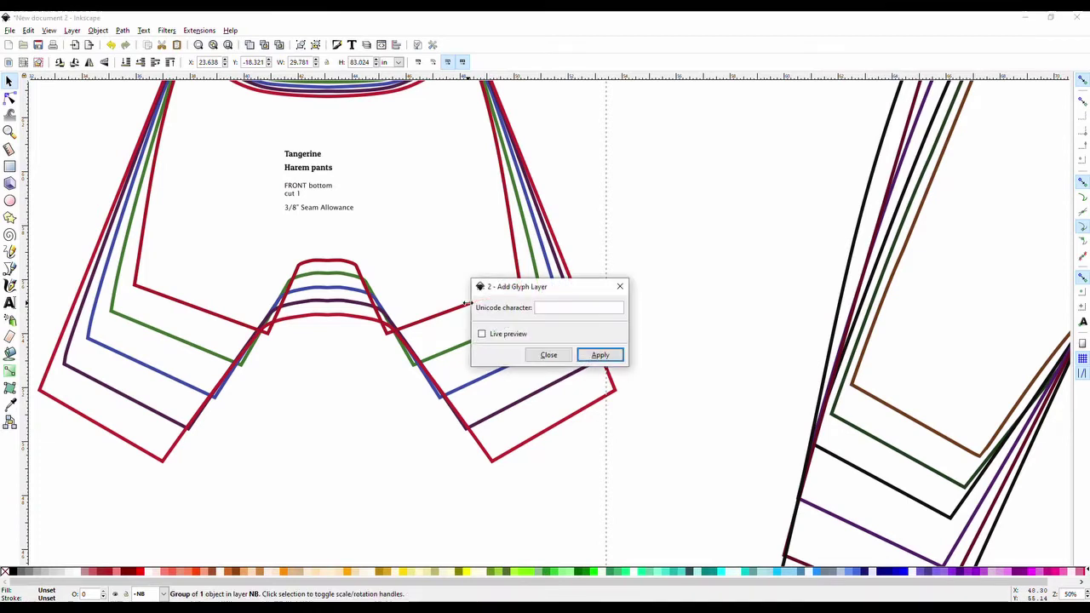
left_click(619, 286)
left_click(98, 31)
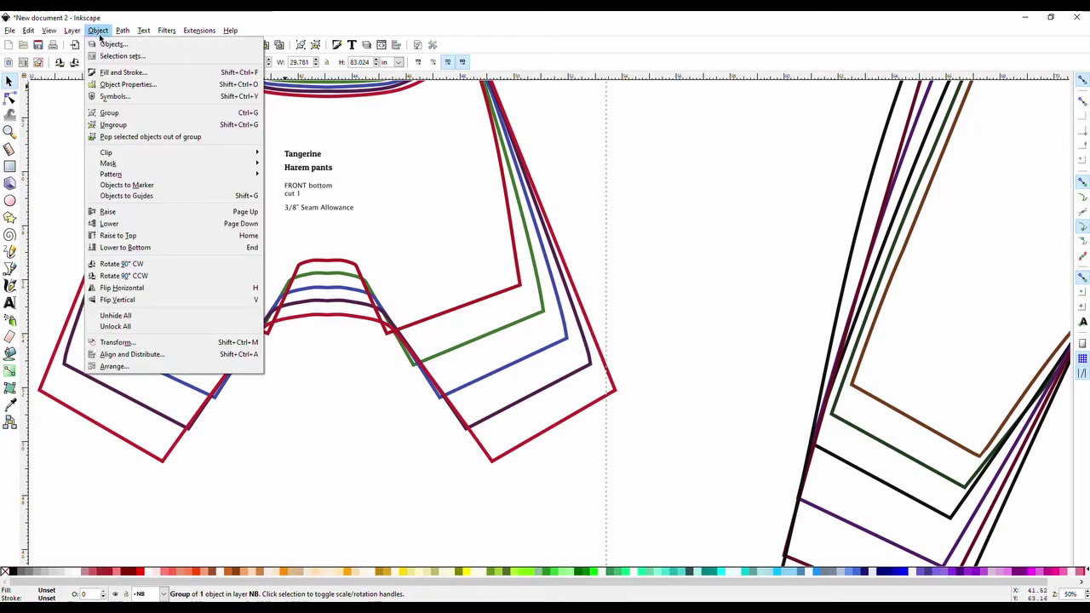
left_click(112, 125)
left_click(658, 284)
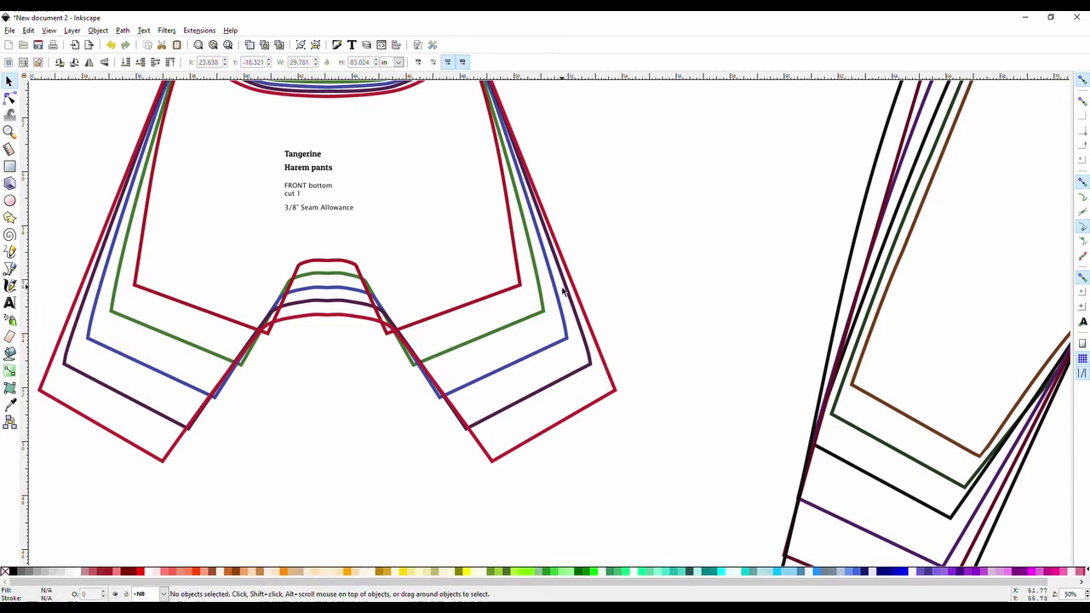
left_click(500, 297)
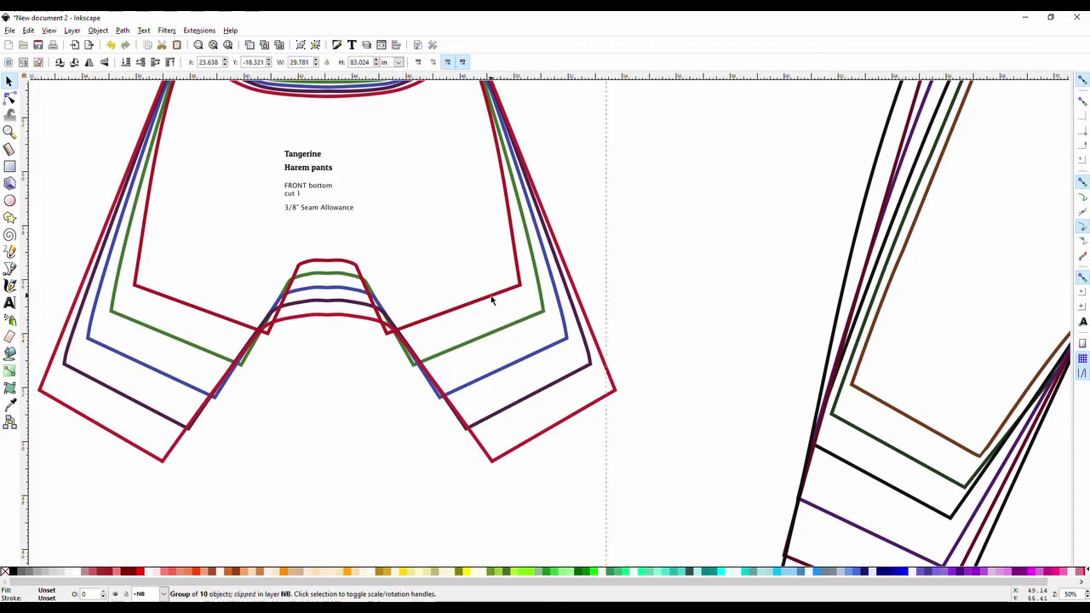
Step: Ungroup the remaining clipped red group in layer NB, and reselect the red front outline to check that it is separate
left_click(98, 31)
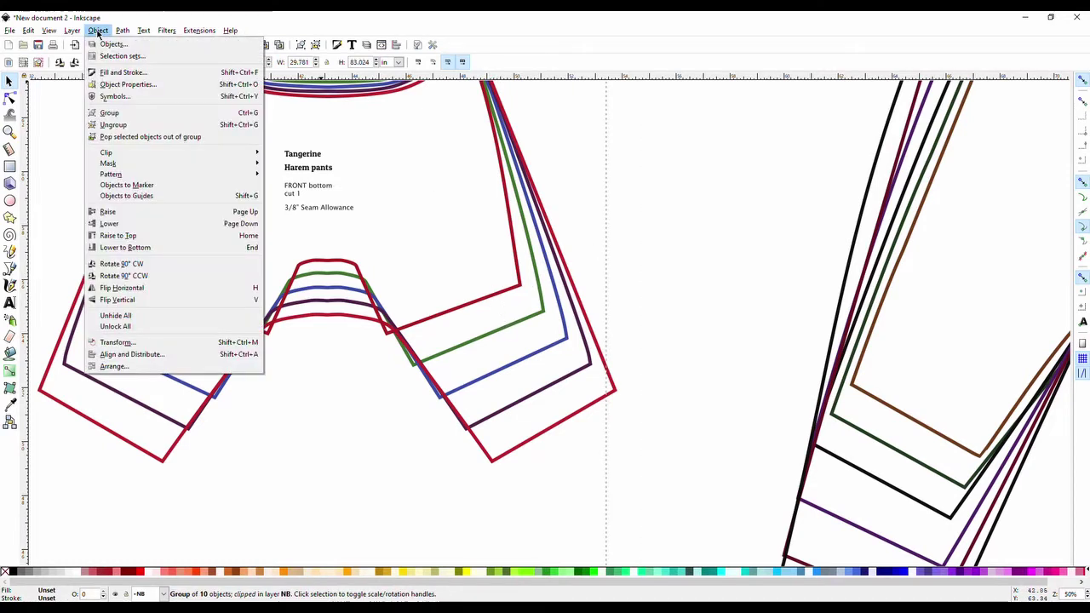
left_click(151, 125)
left_click(398, 463)
left_click(449, 355)
left_click(665, 304)
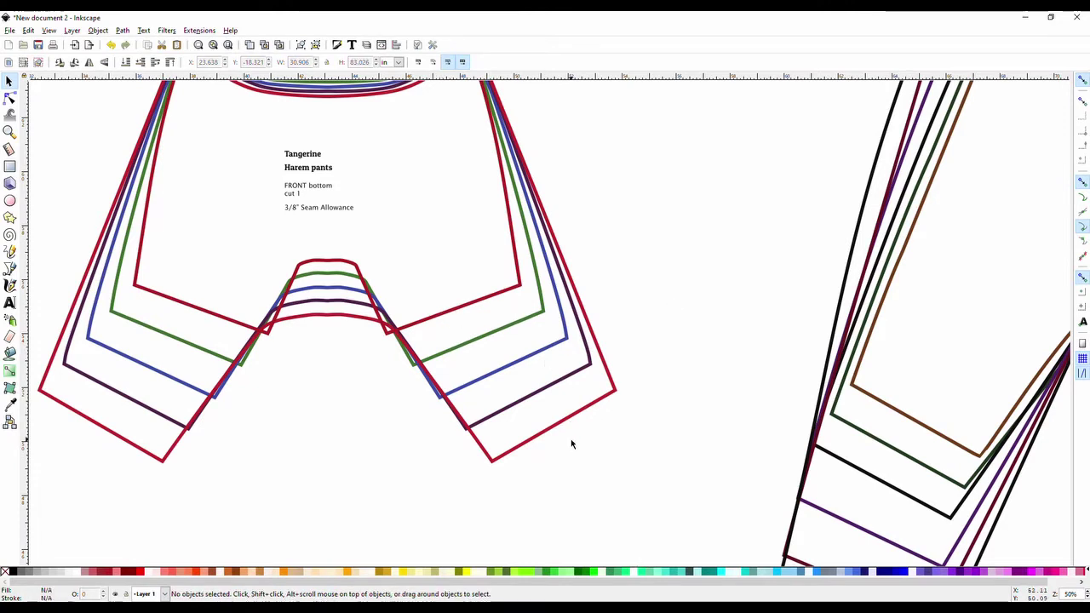
left_click(519, 274)
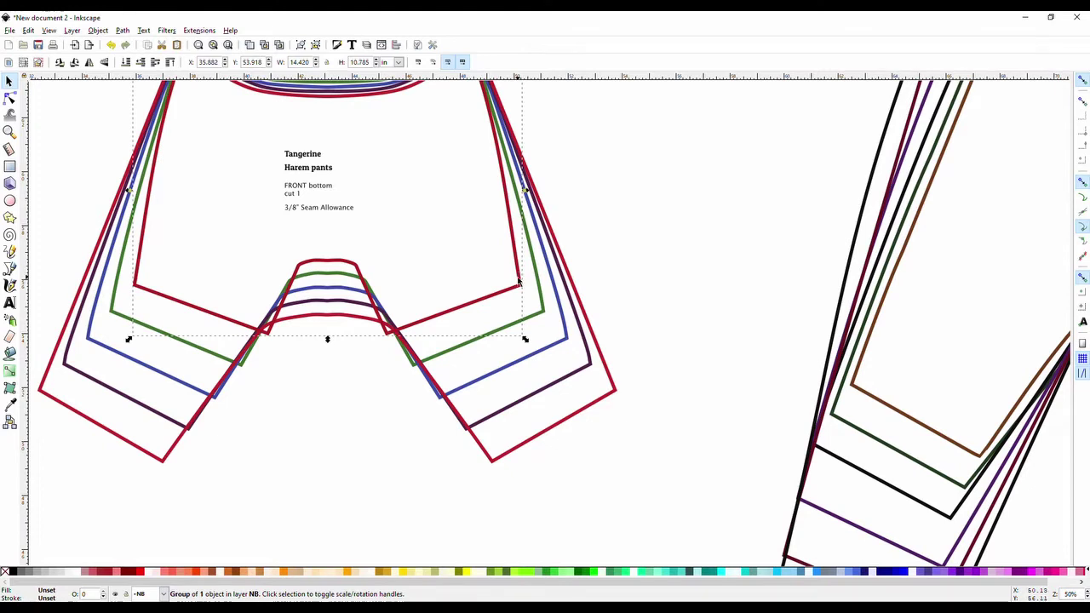
left_click(601, 288)
Step: Ungroup the green size group in Layer 1 twice to free its front outline from the other pieces
left_click(519, 325)
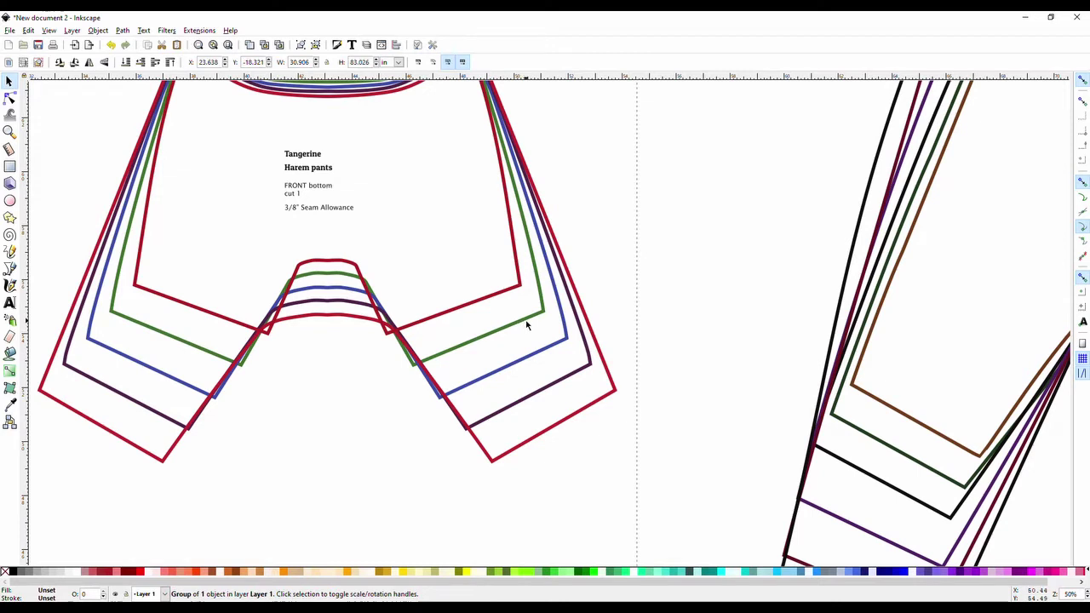
key("ctrl+shift+g")
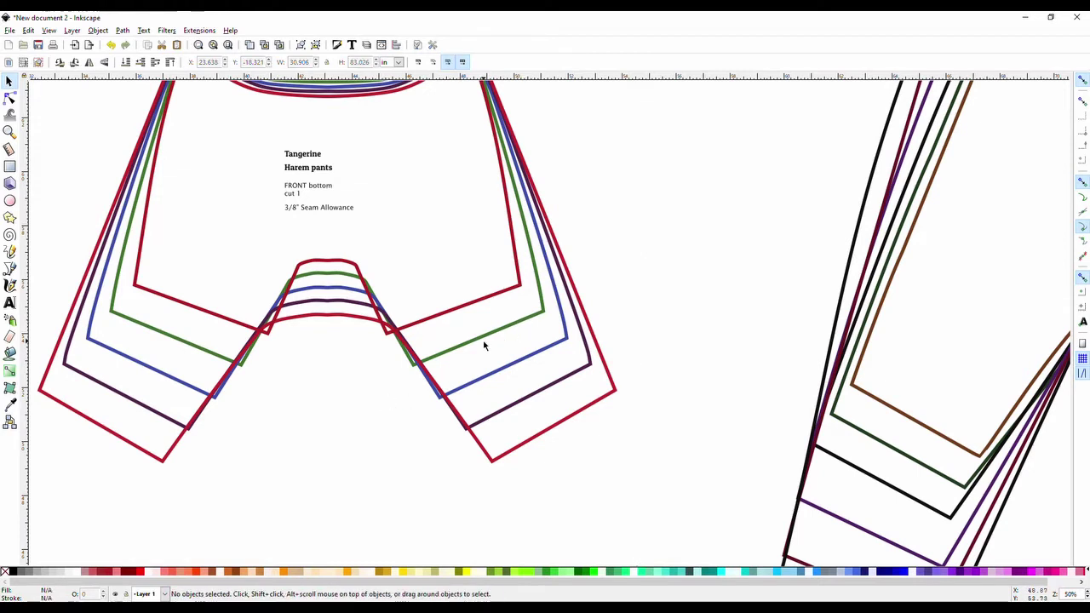
left_click(97, 31)
left_click(113, 124)
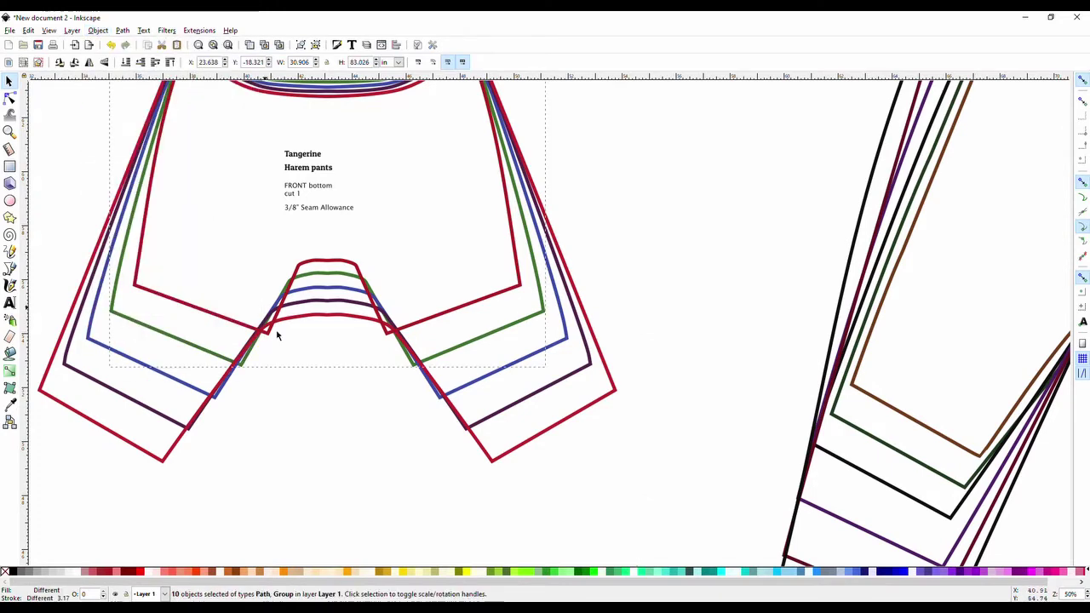
left_click(307, 395)
Step: Try to interpolate between the innermost red and green front paths with 1 interpolation step
left_click(474, 344)
left_click(465, 309, "shift")
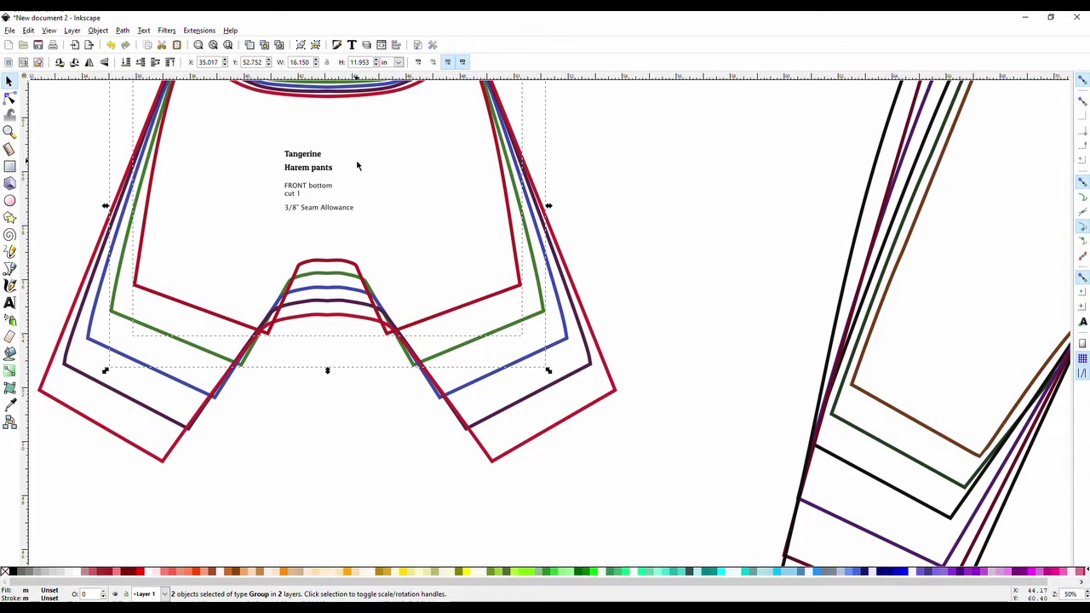
left_click(435, 275)
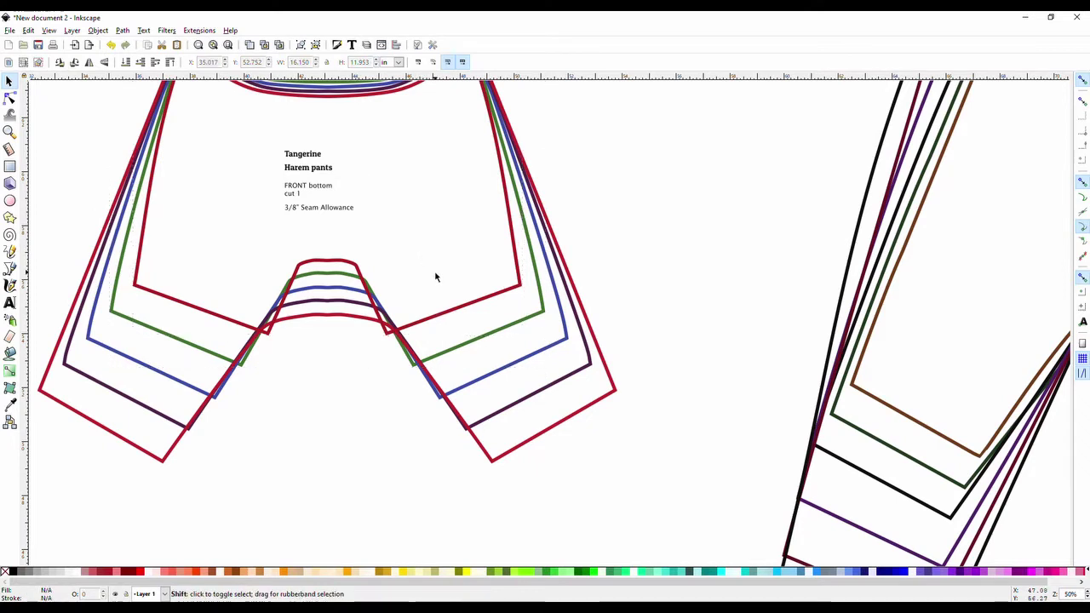
left_click_drag(438, 273, 473, 356)
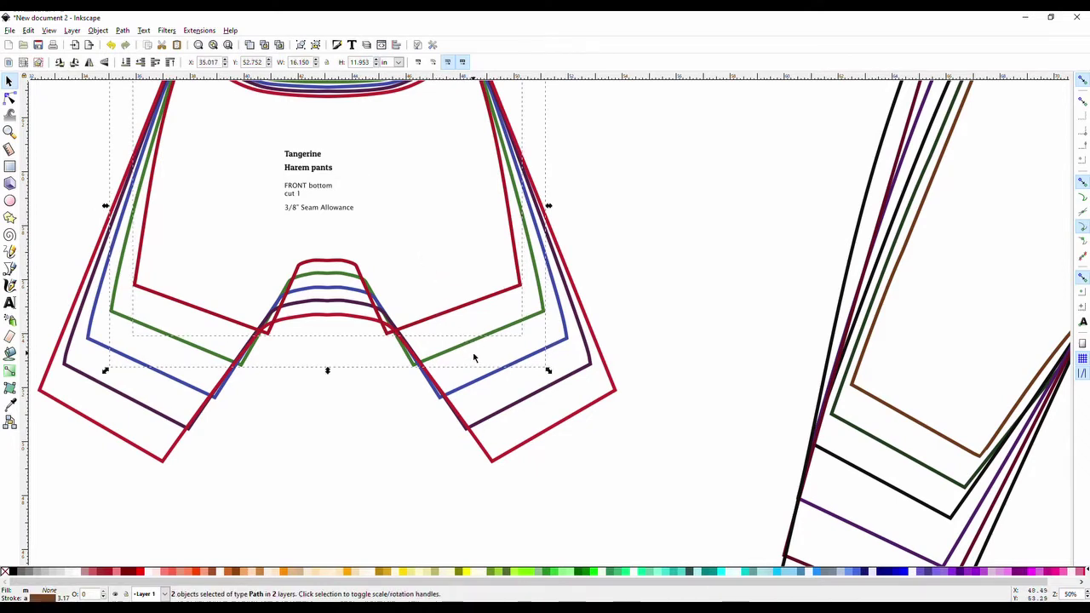
left_click(193, 33)
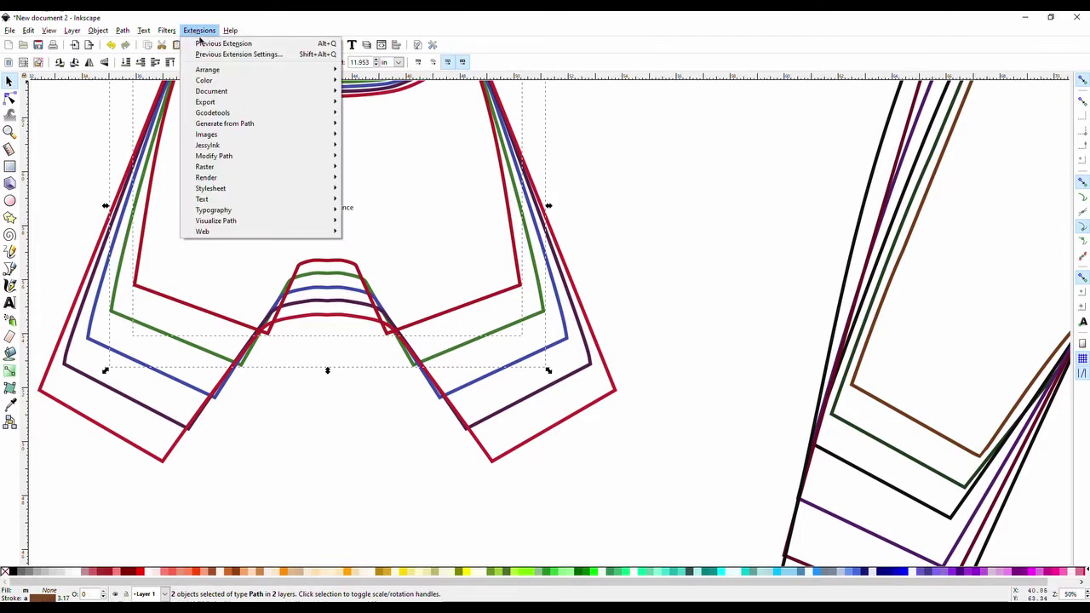
mouse_move(248, 103)
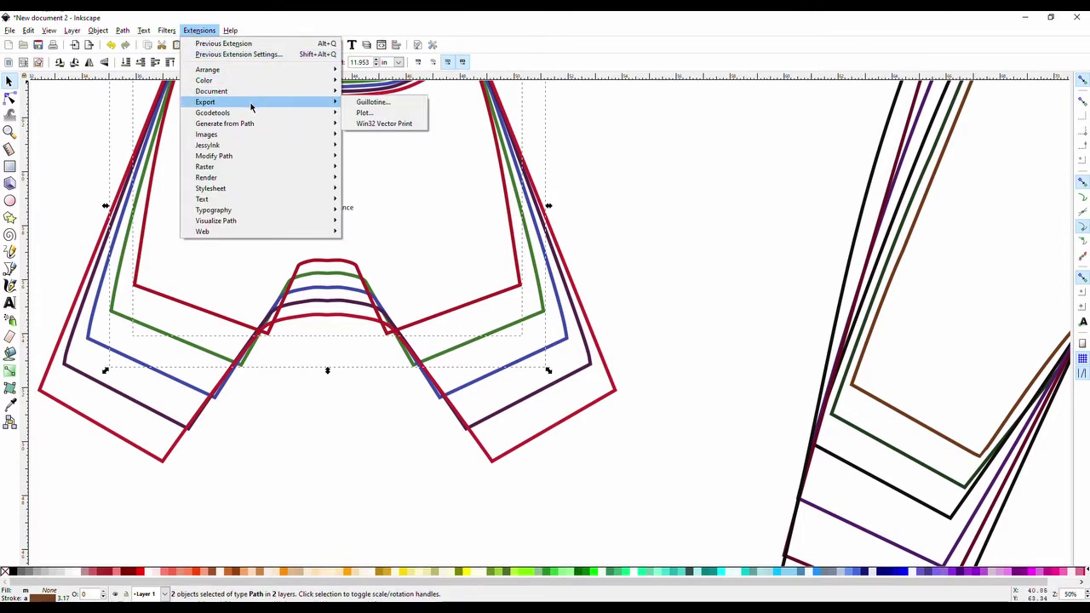
mouse_move(261, 125)
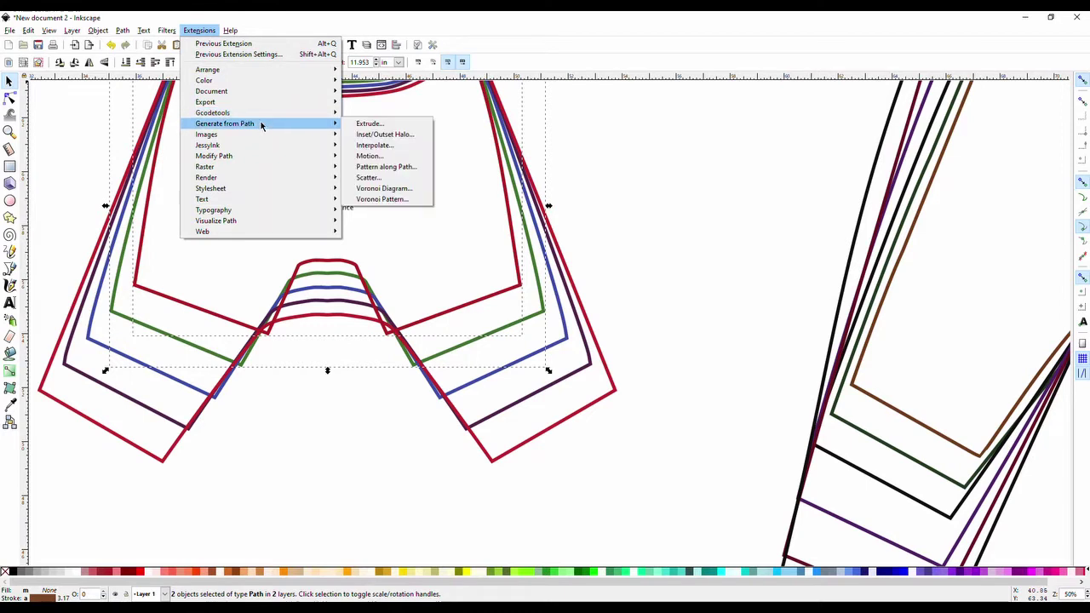
left_click(394, 145)
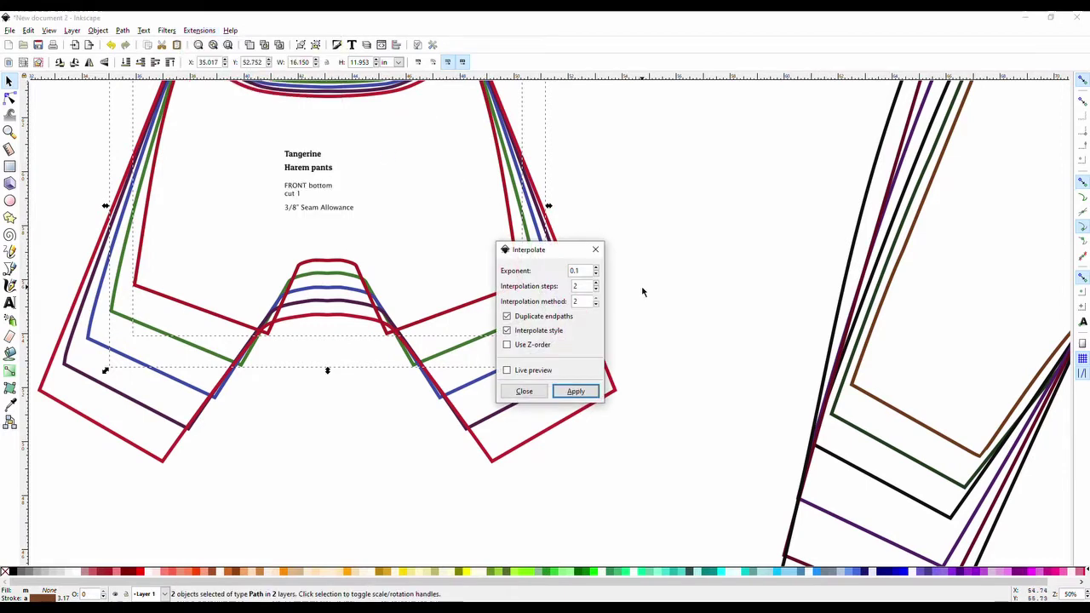
double_click(586, 287)
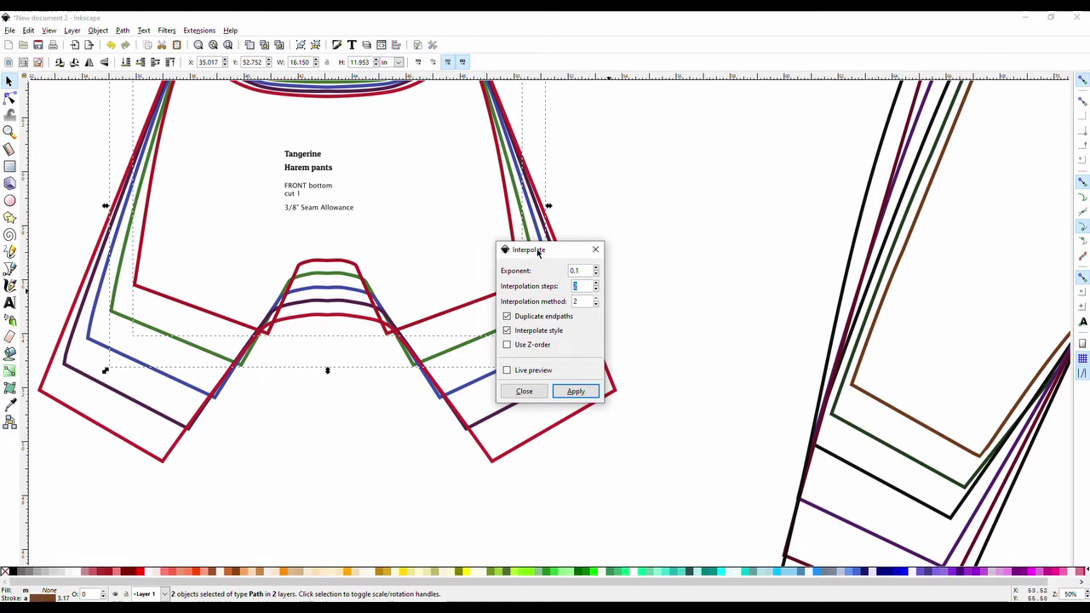
left_click_drag(552, 250, 578, 329)
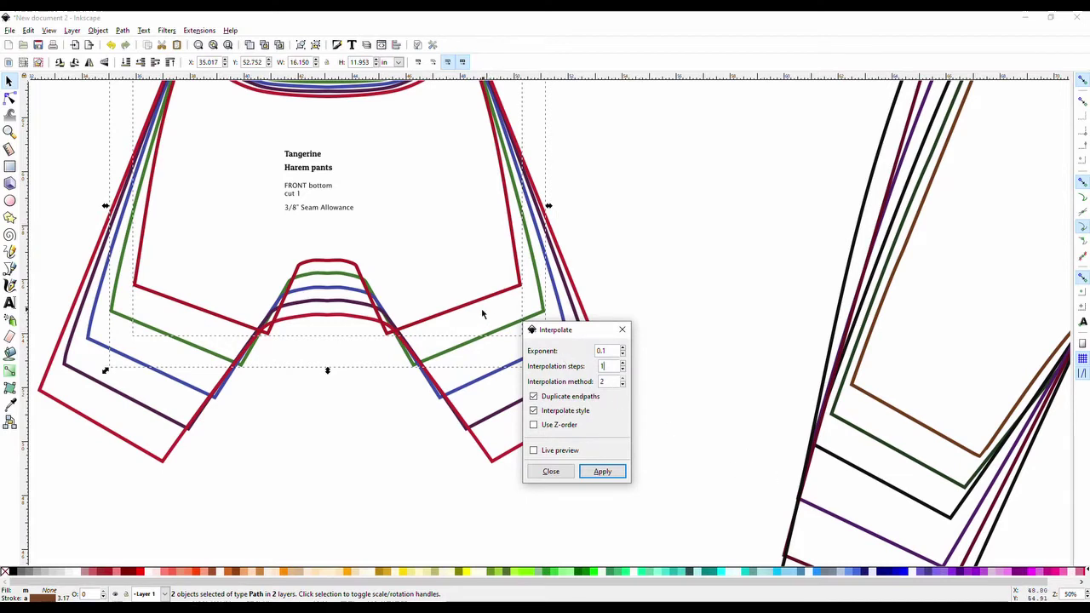
left_click(603, 473)
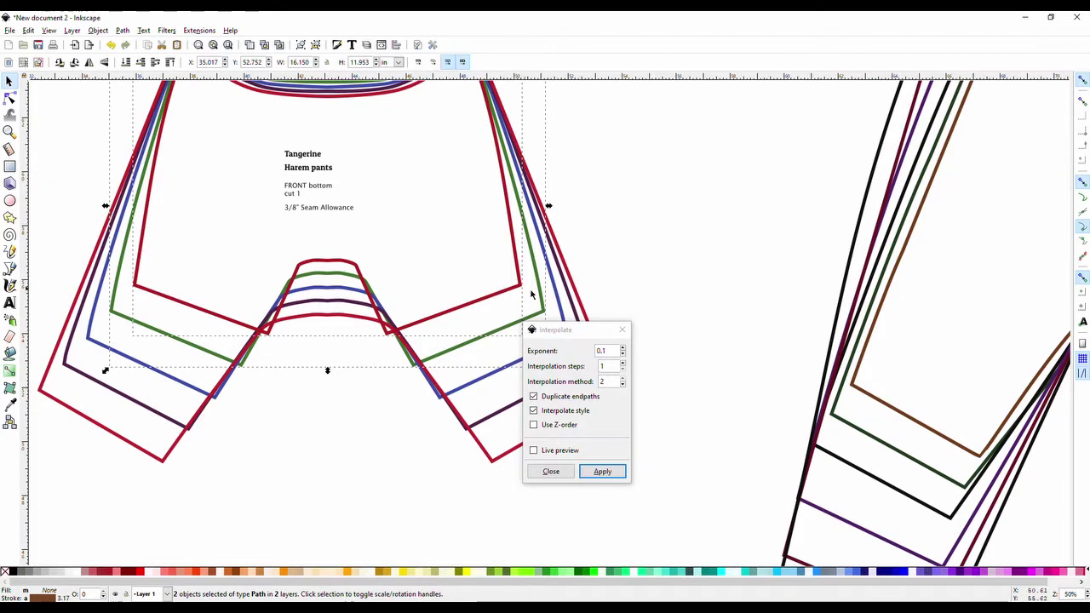
left_click(551, 472)
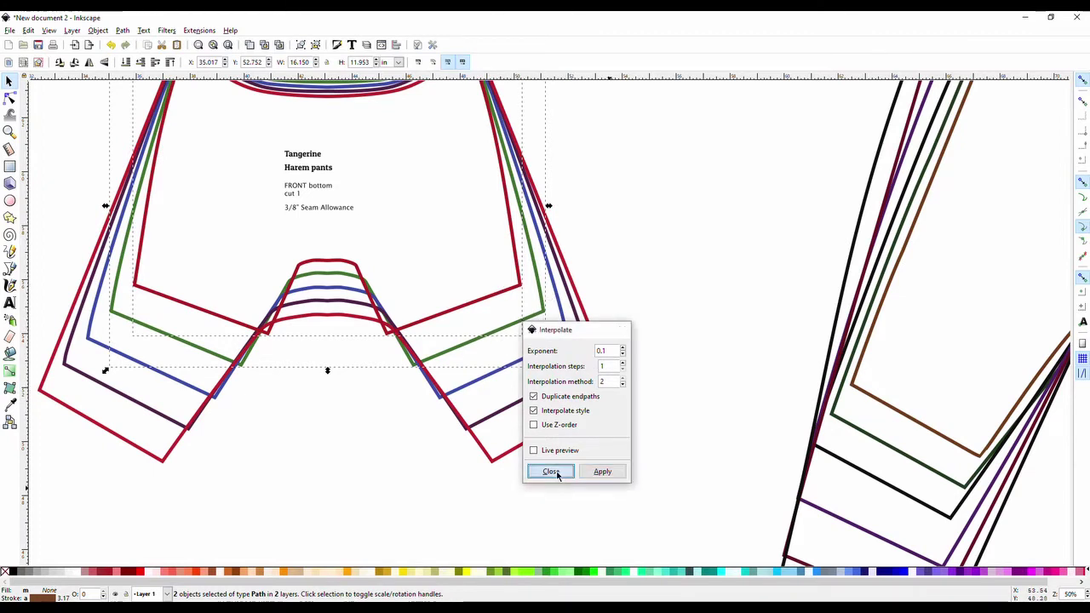
key("Escape")
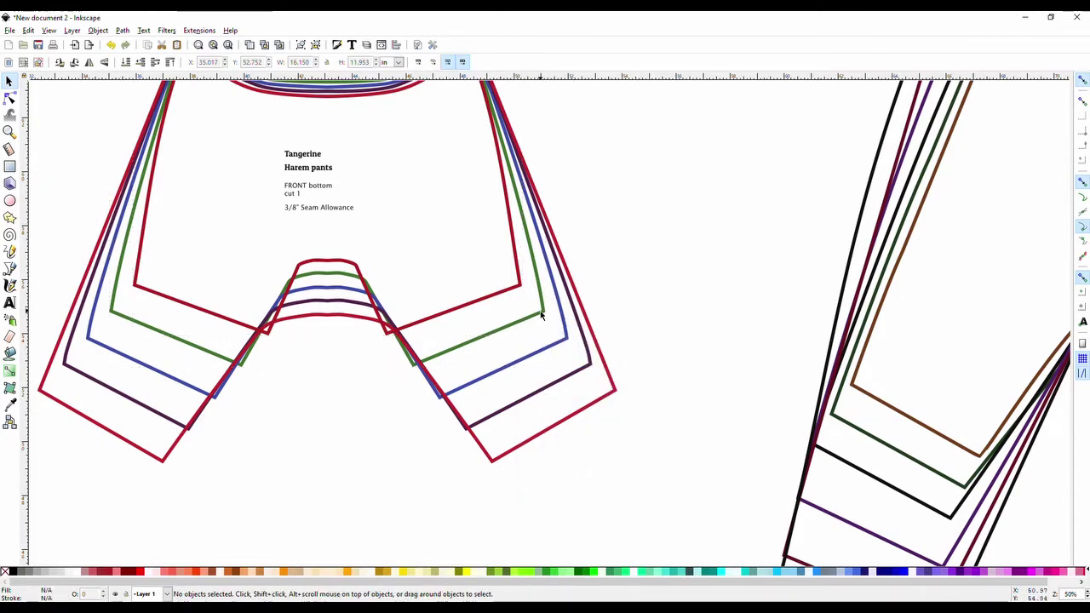
Step: Draw a straight line about 2.6 in long from the red outline's outer right leg corner to the blue outline's matching corner
left_click(501, 297)
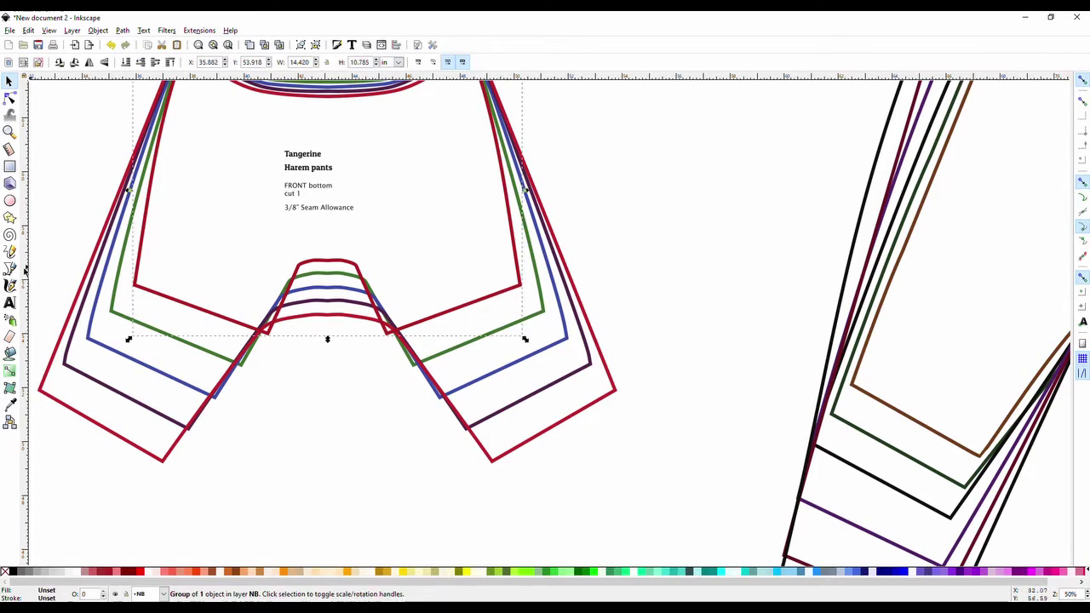
left_click(9, 269)
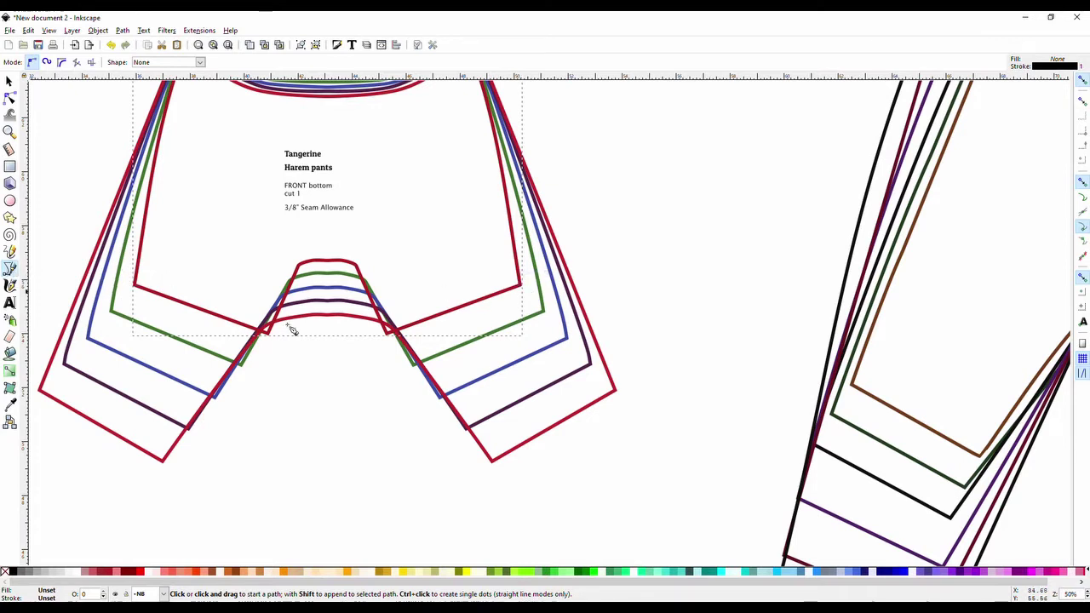
left_click(522, 285)
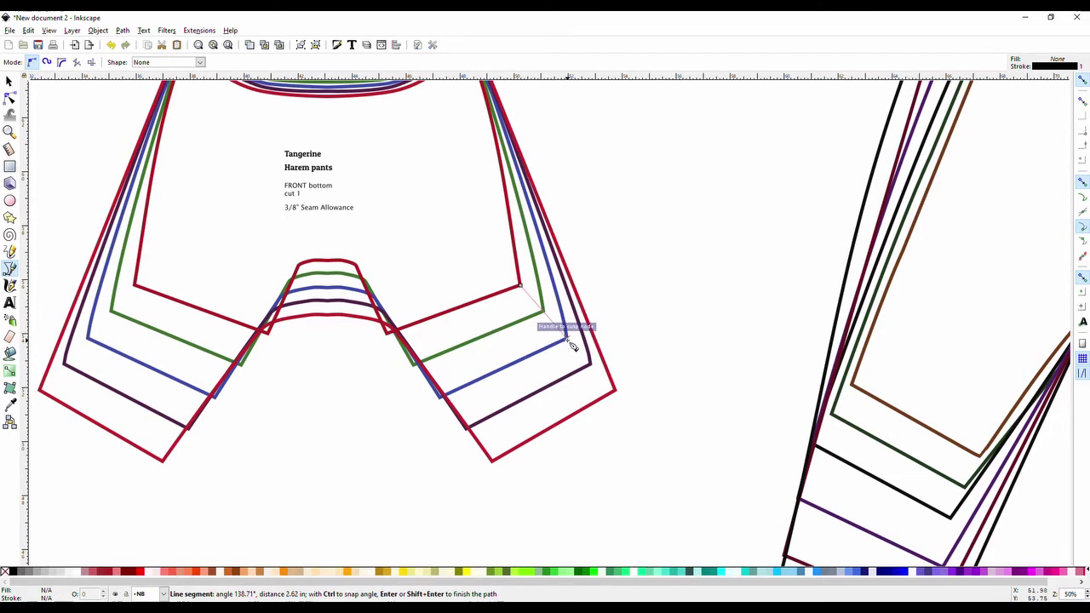
left_click(567, 340)
key("Return")
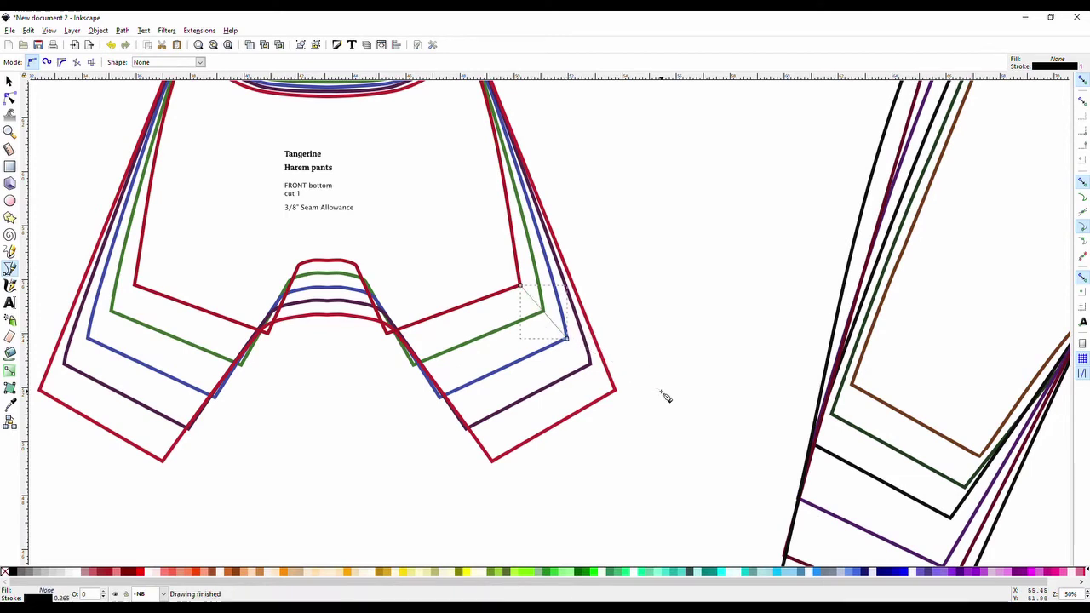
Step: Extend the diagonal line's upper end inward past the red corner to about X 49.35, Y 56.82 in
left_click(10, 80)
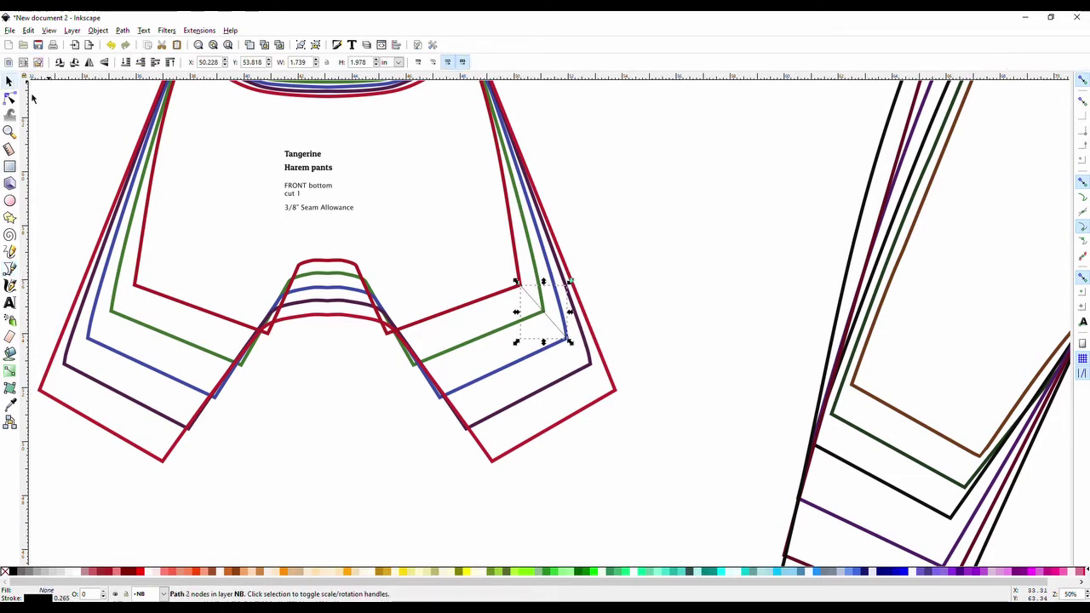
double_click(532, 298)
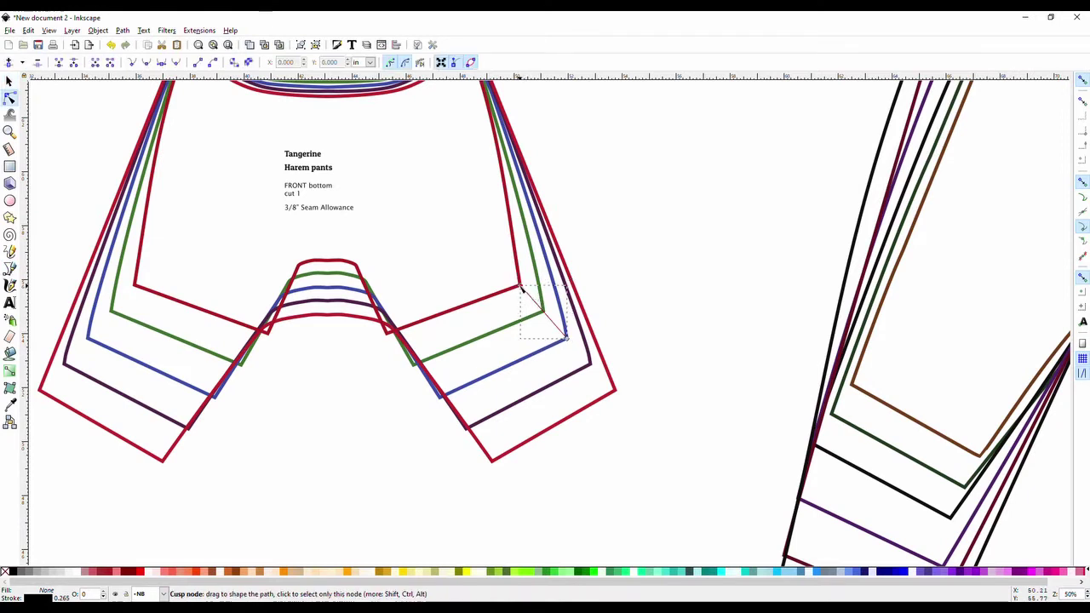
left_click_drag(521, 287, 495, 257)
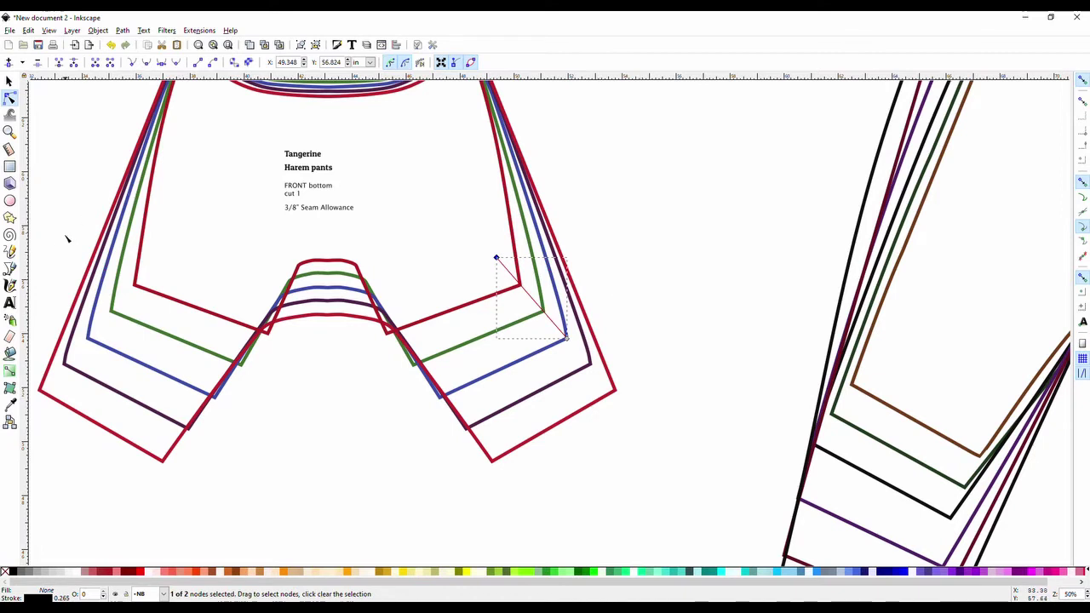
scroll(379, 288, "up", 1)
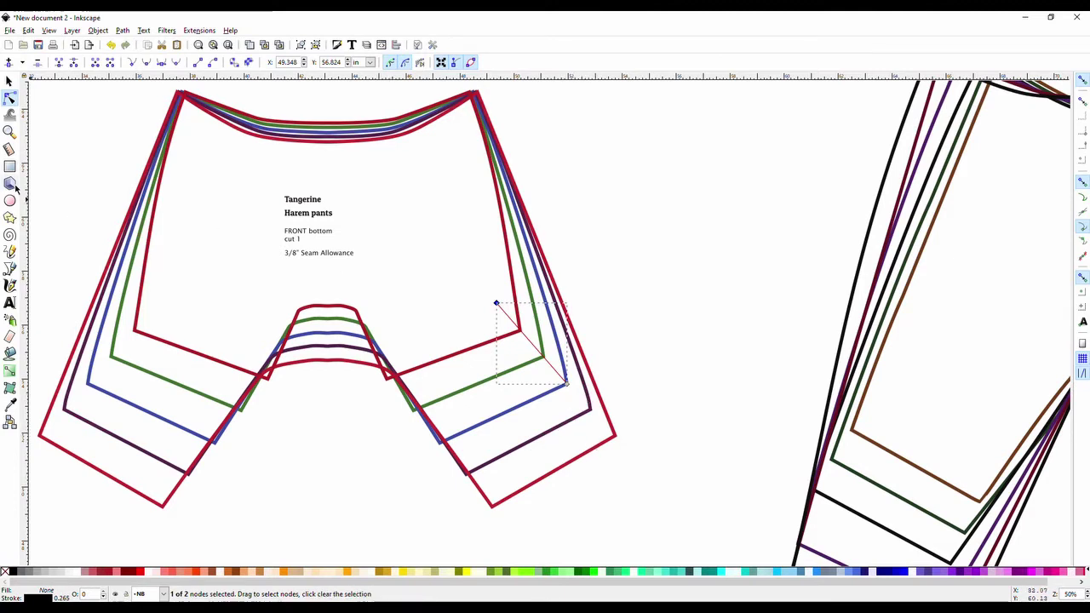
left_click(10, 269)
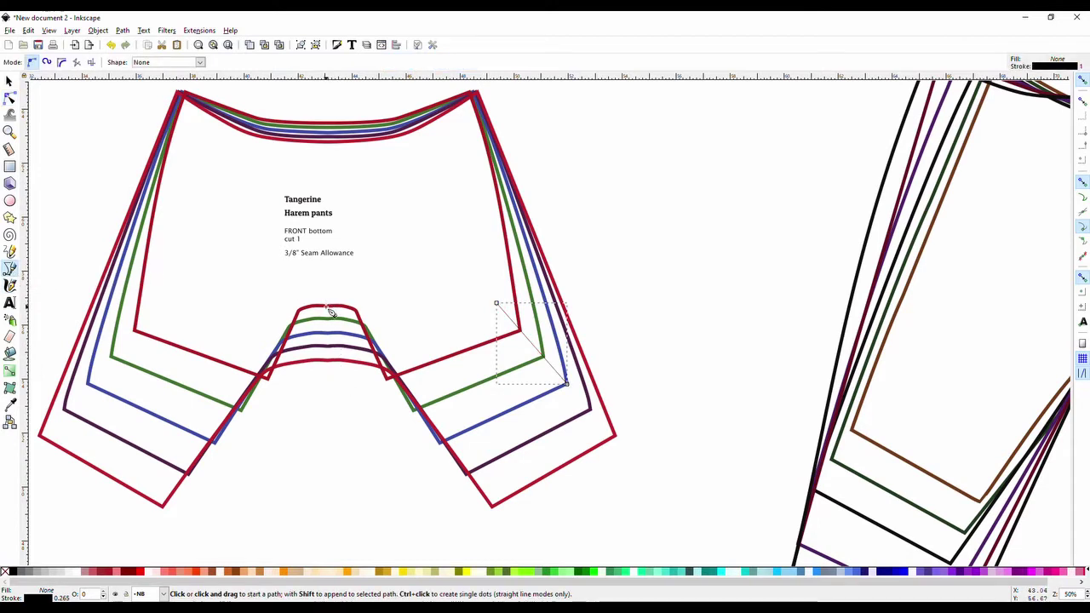
left_click_drag(329, 310, 336, 106)
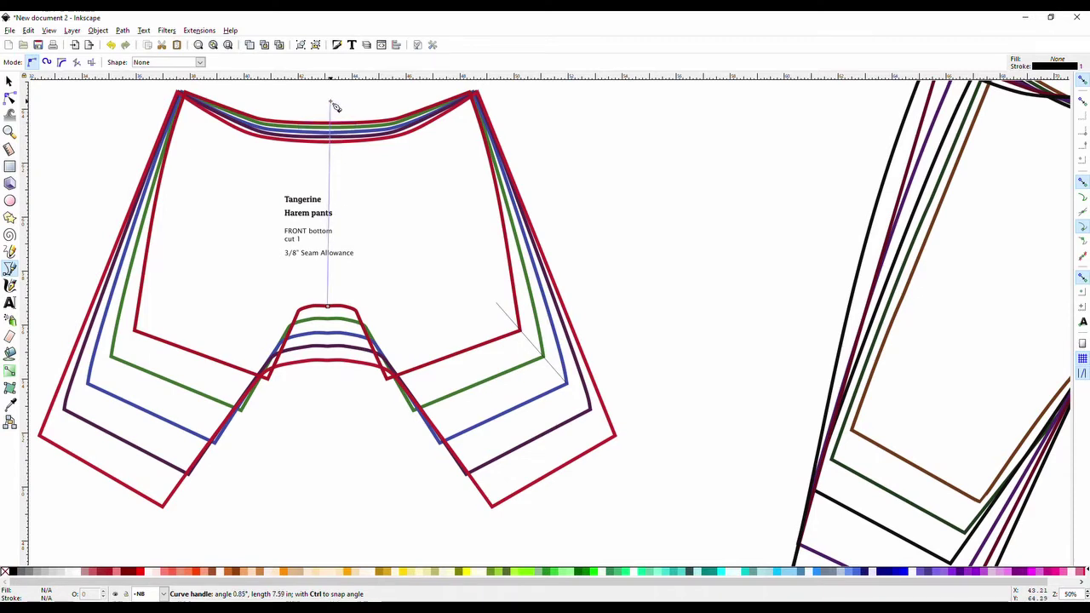
left_click_drag(332, 102, 331, 102)
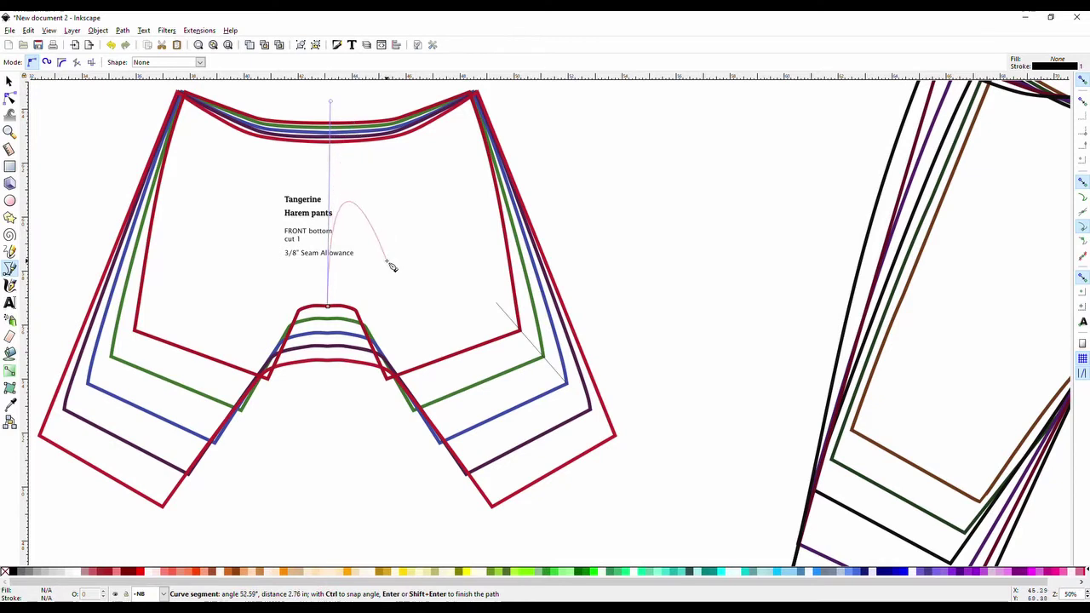
key("Escape")
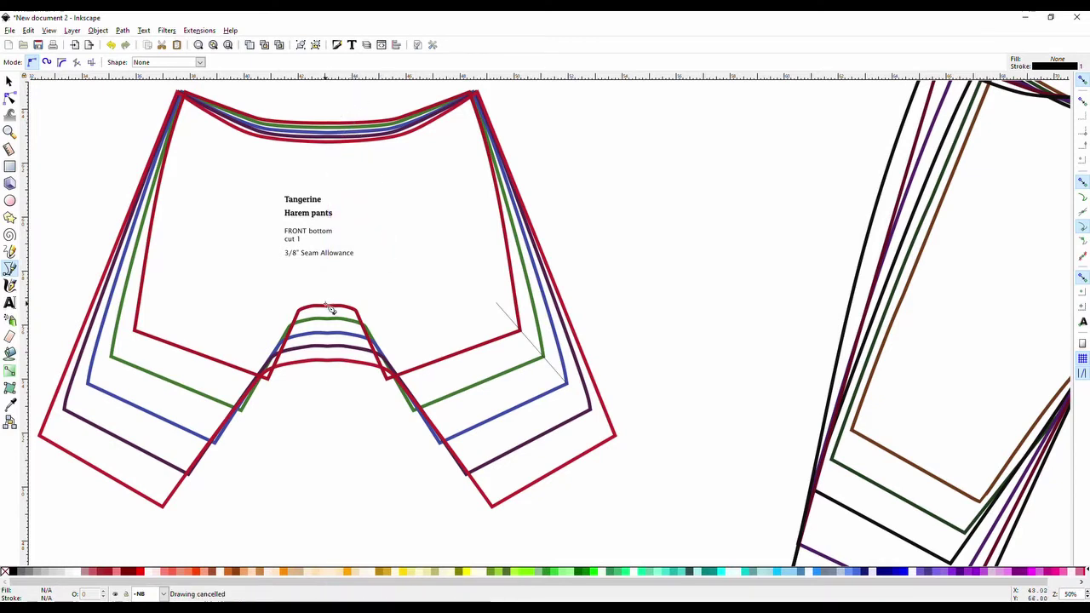
Step: Draw a straight vertical line about 7.3 in long from the middle of the red crotch curve to just above the waist curves
left_click(331, 310)
left_click(334, 115)
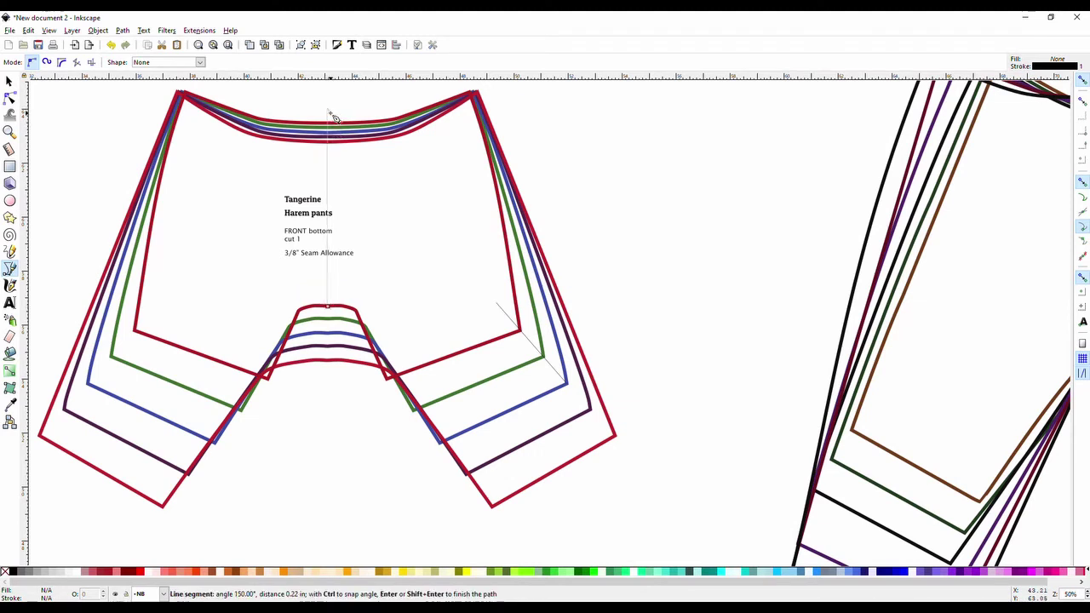
key("Return")
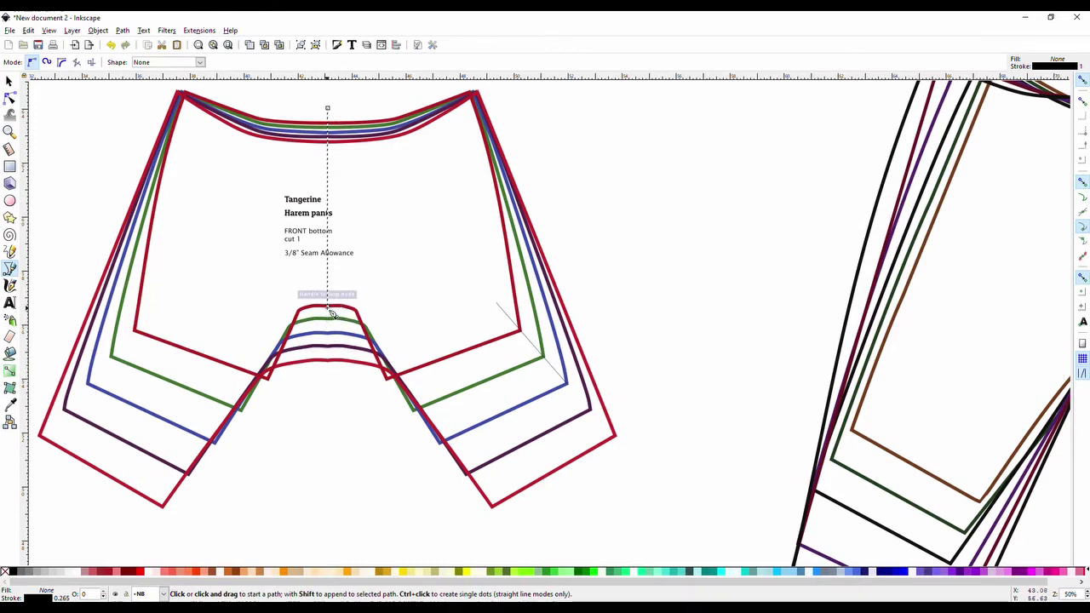
left_click(9, 82)
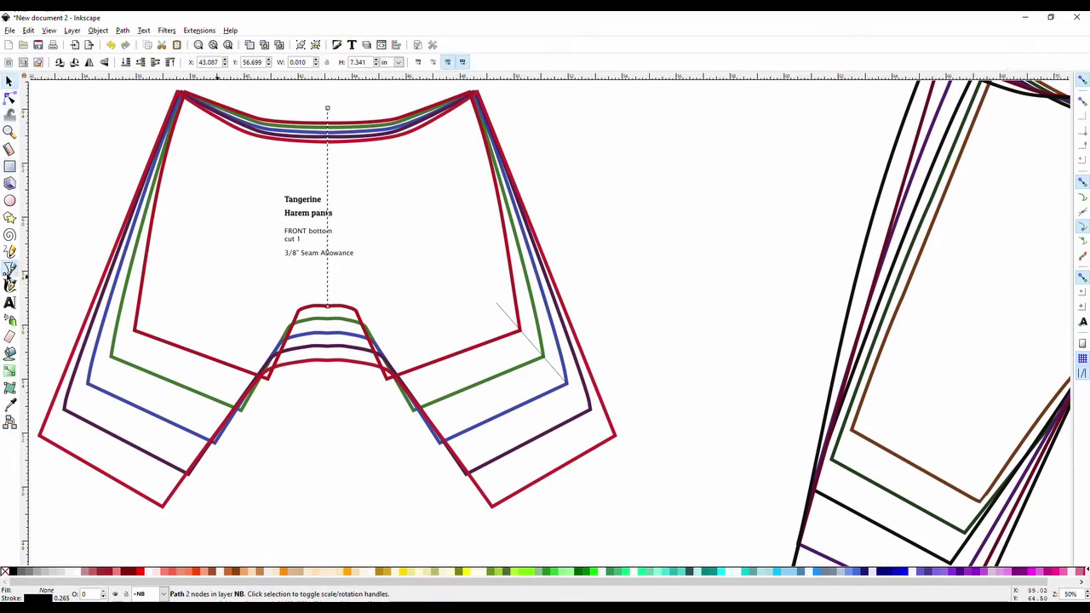
Step: Draw a straight line from the innermost red outline's inner leg corner to the blue outline's matching corner
left_click(9, 269)
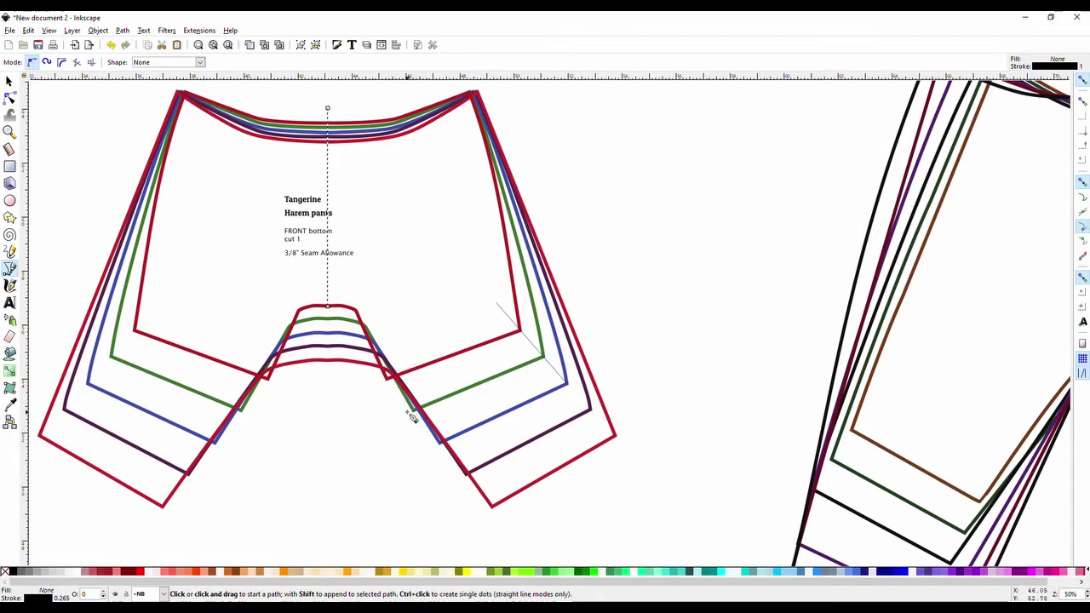
left_click(386, 373)
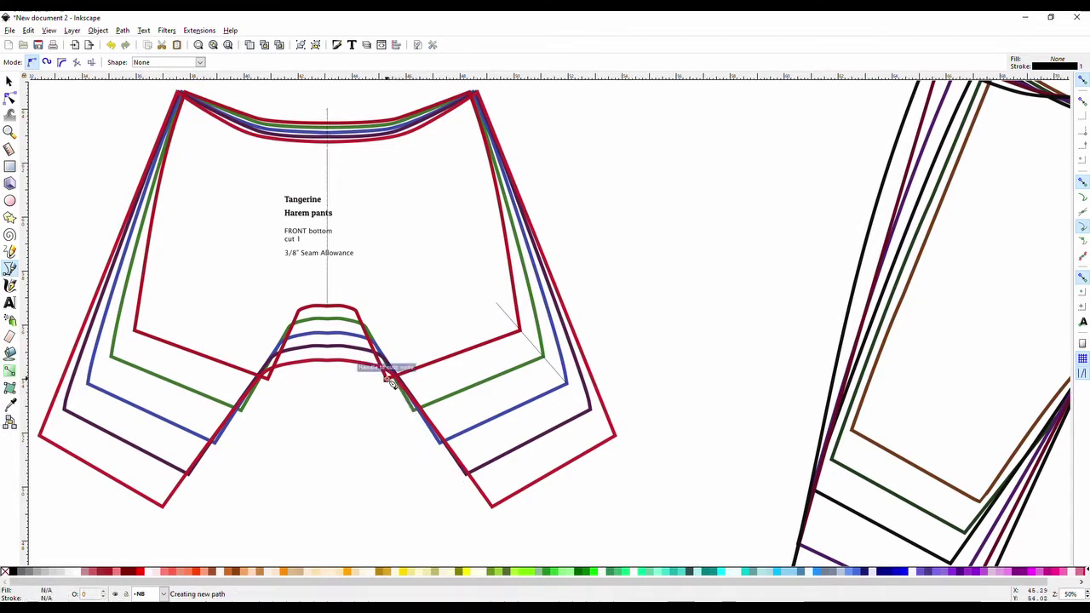
left_click(440, 444)
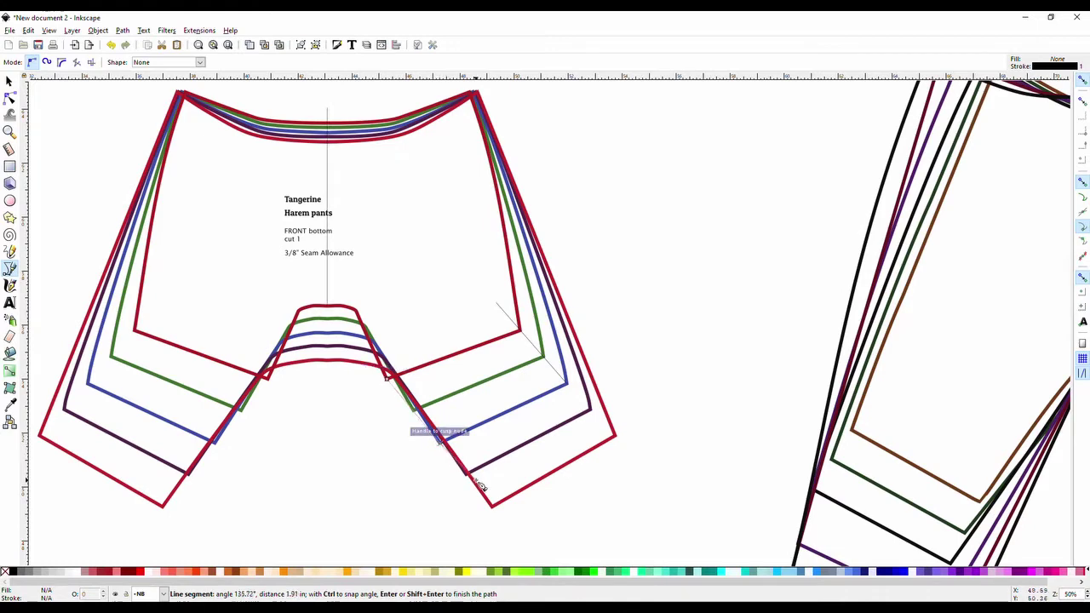
key("Return")
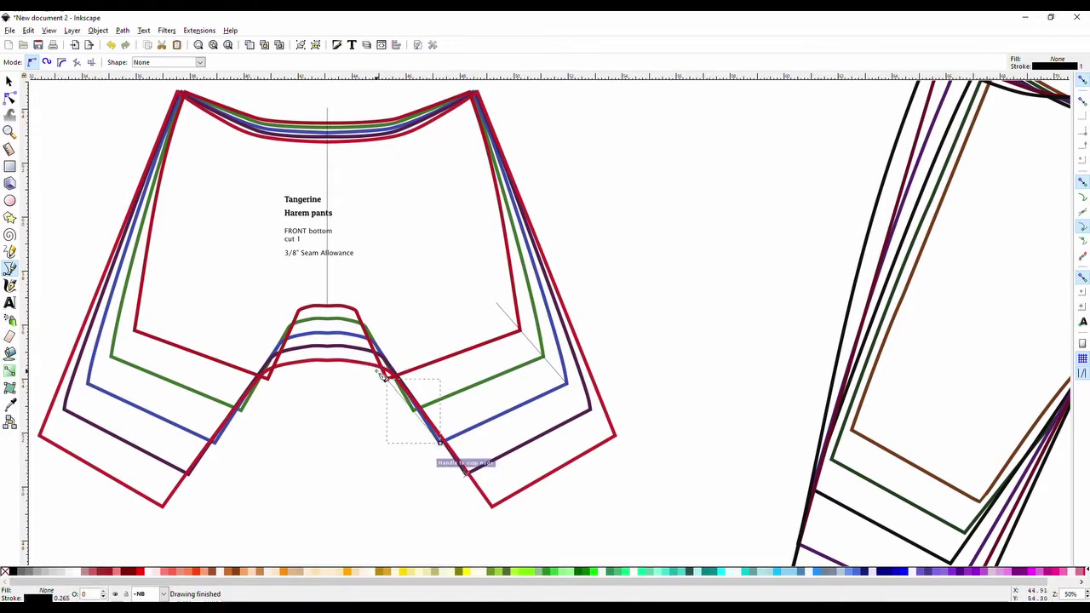
Step: Extend the inner-leg line's upper end inward past the red corner to about X 44.63, Y 54.75 in
scroll(383, 389, "up", 2)
key("n")
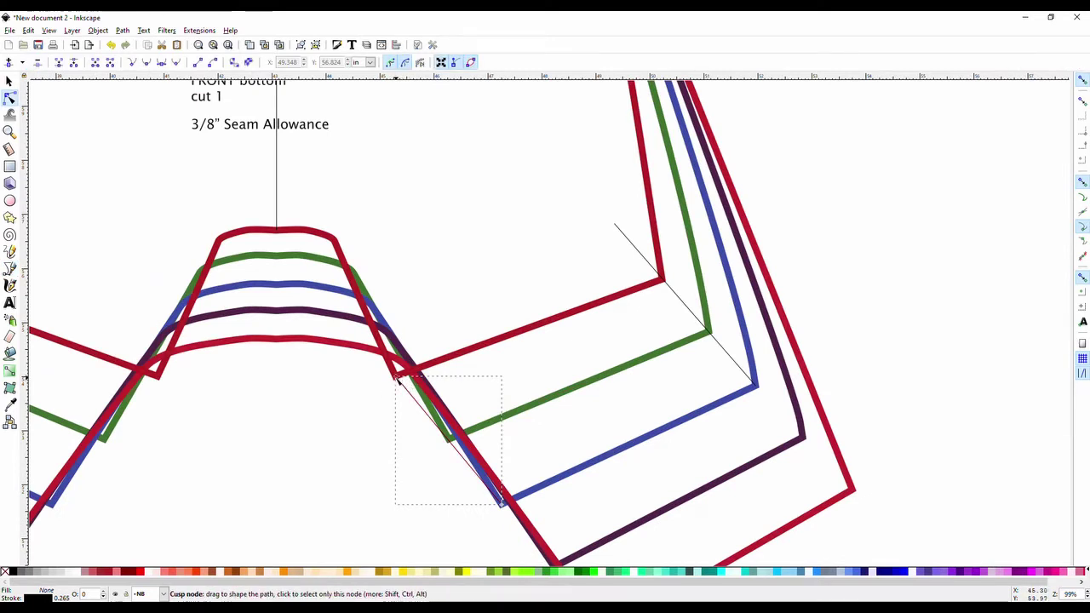
left_click_drag(396, 375, 360, 337)
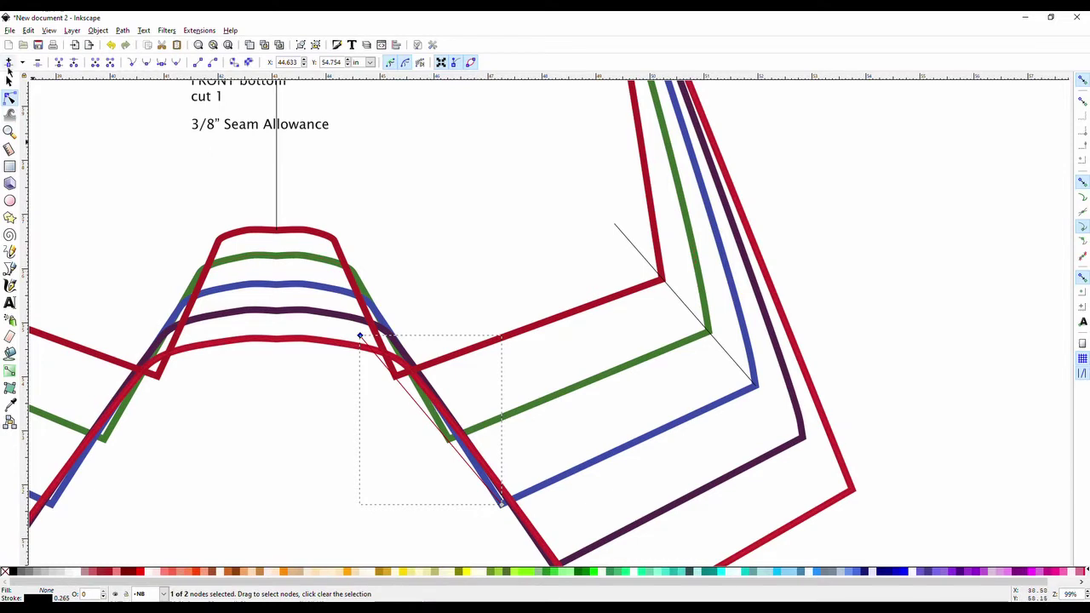
key("s")
left_click(469, 267)
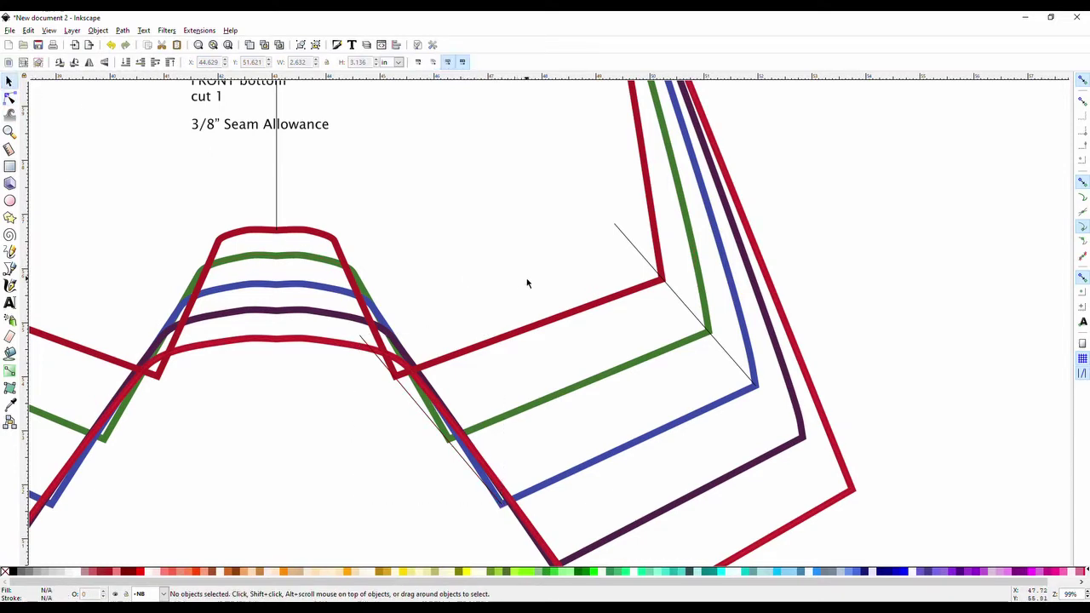
Step: Draw a nearly horizontal straight line about 0.68 in long from the outermost red outline's waist corner inward past the innermost red corner
scroll(527, 317, "up", 8)
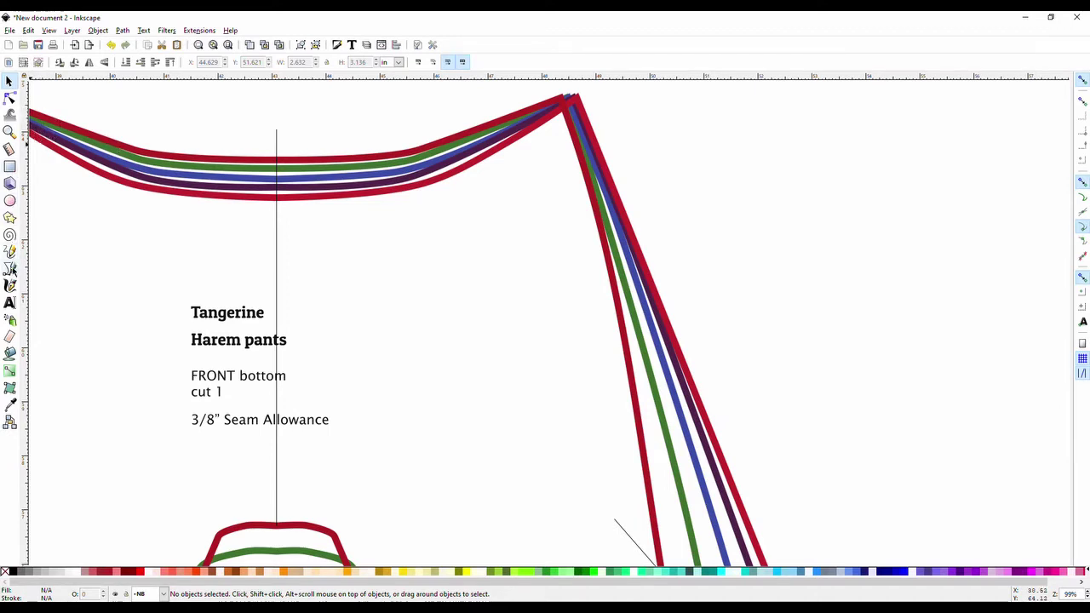
left_click(10, 269)
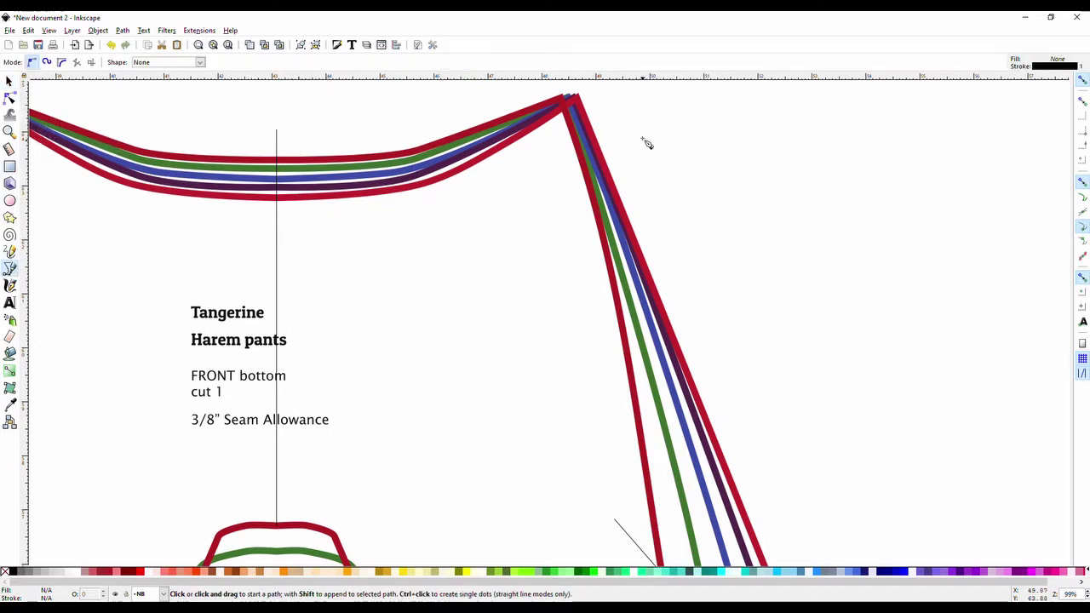
scroll(582, 103, "up", 2)
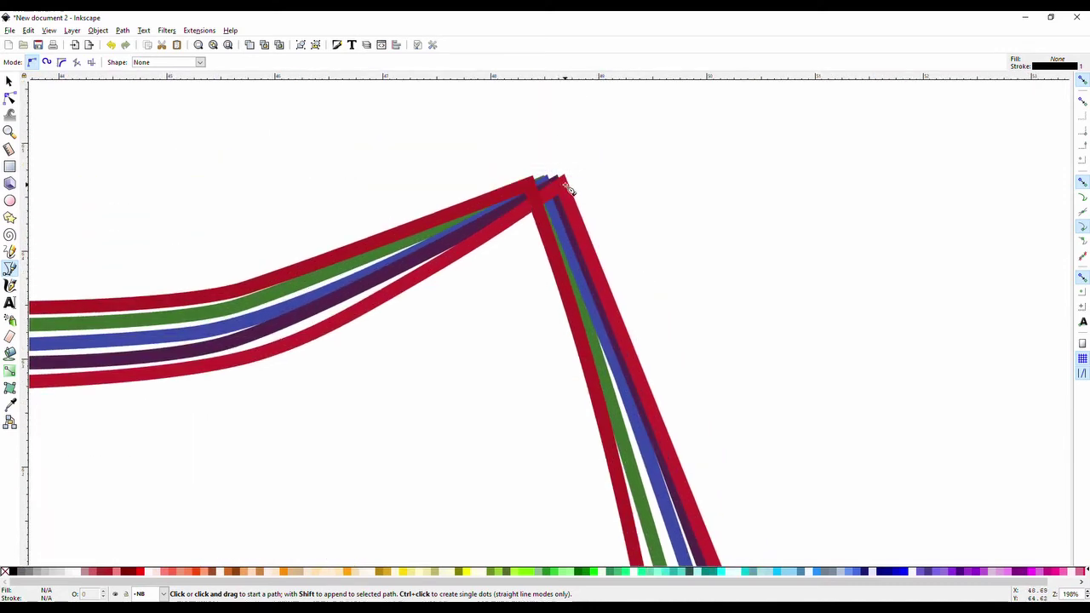
left_click_drag(553, 179, 476, 185)
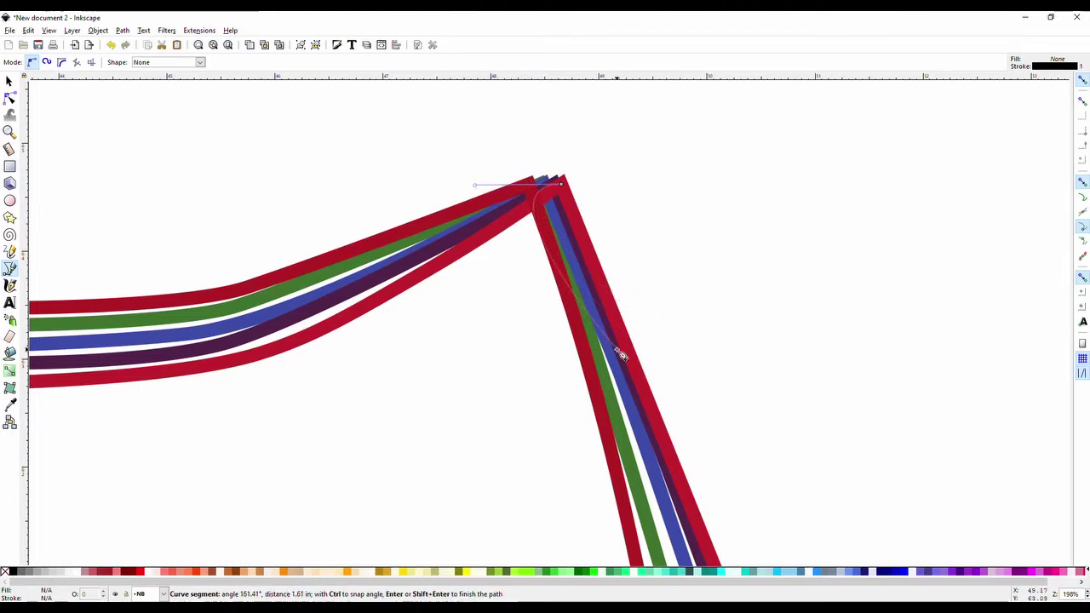
key("Return")
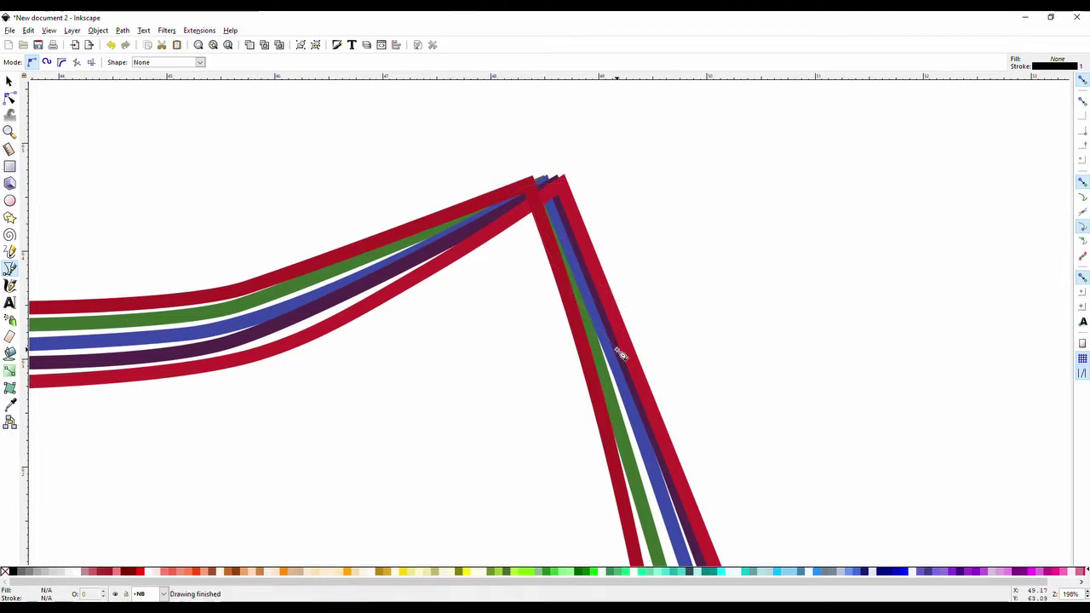
left_click(561, 184)
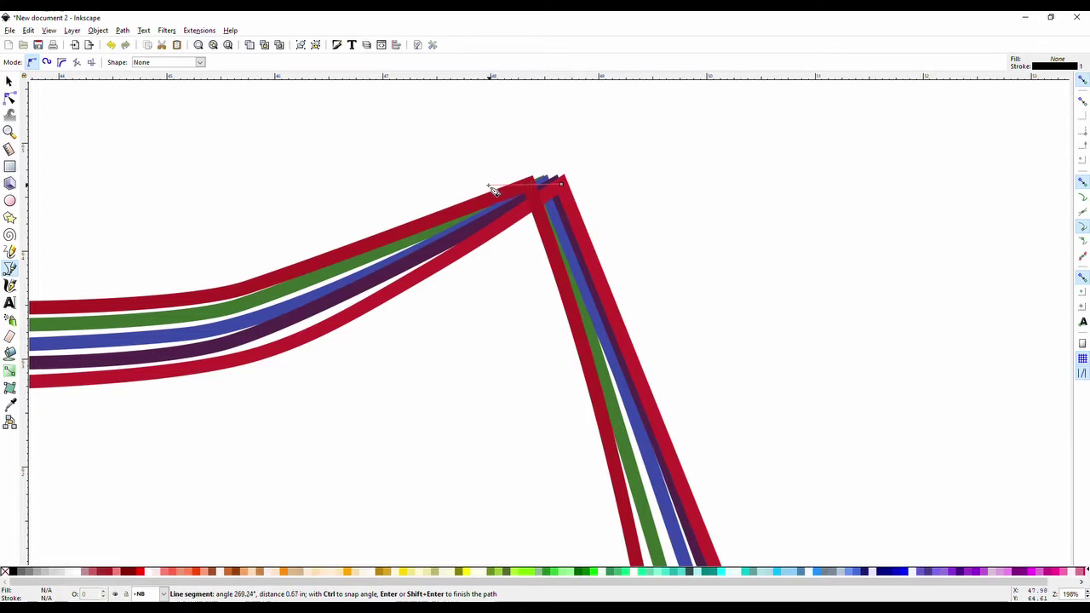
left_click(488, 185)
key("Return")
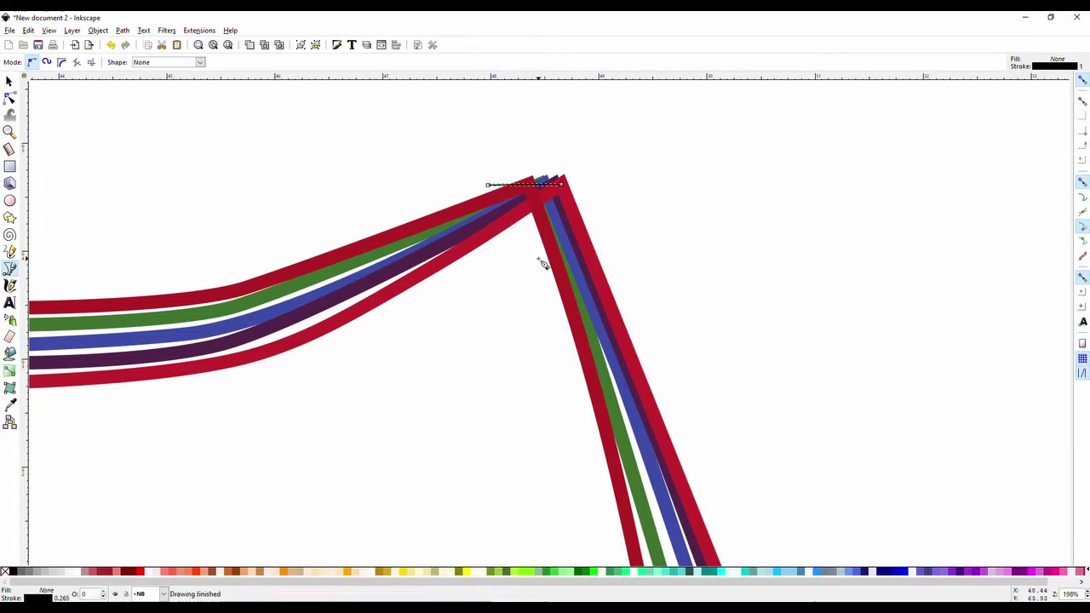
Step: Examine the grading lines at the front piece's waist corner, crotch and leg corners
scroll(571, 245, "down", 3)
key("s")
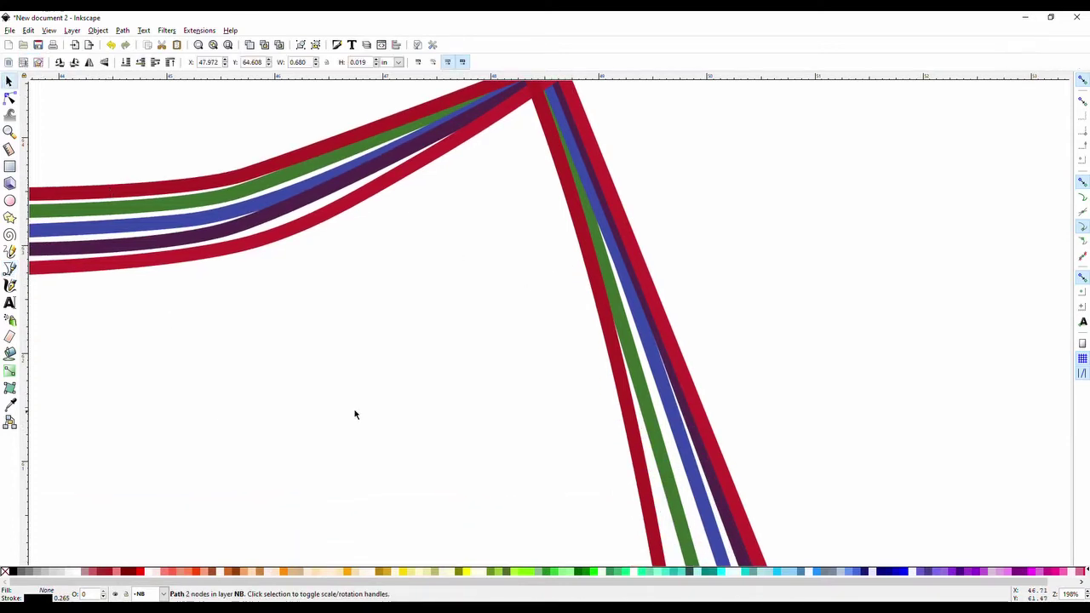
scroll(365, 412, "up", 1)
scroll(365, 412, "down", 2, "ctrl")
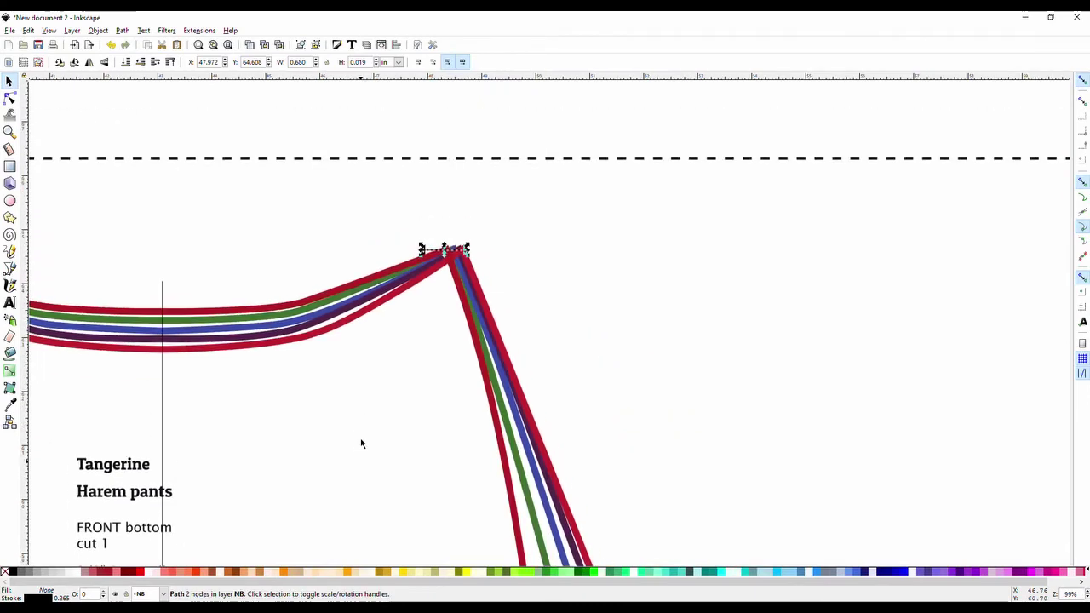
scroll(360, 443, "down", 3)
scroll(362, 437, "down", 8)
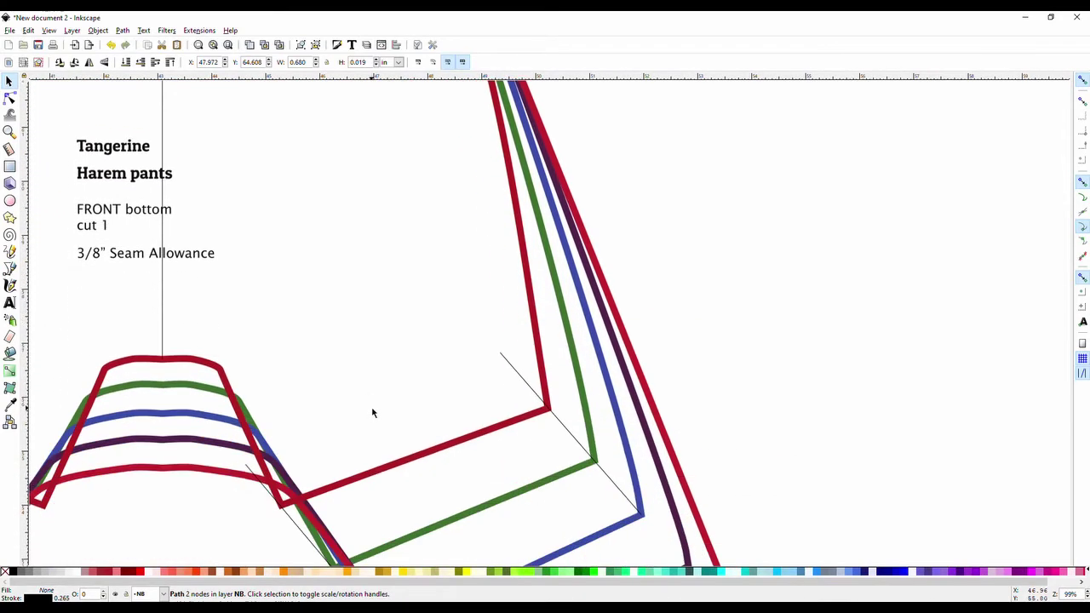
scroll(382, 406, "down", 4)
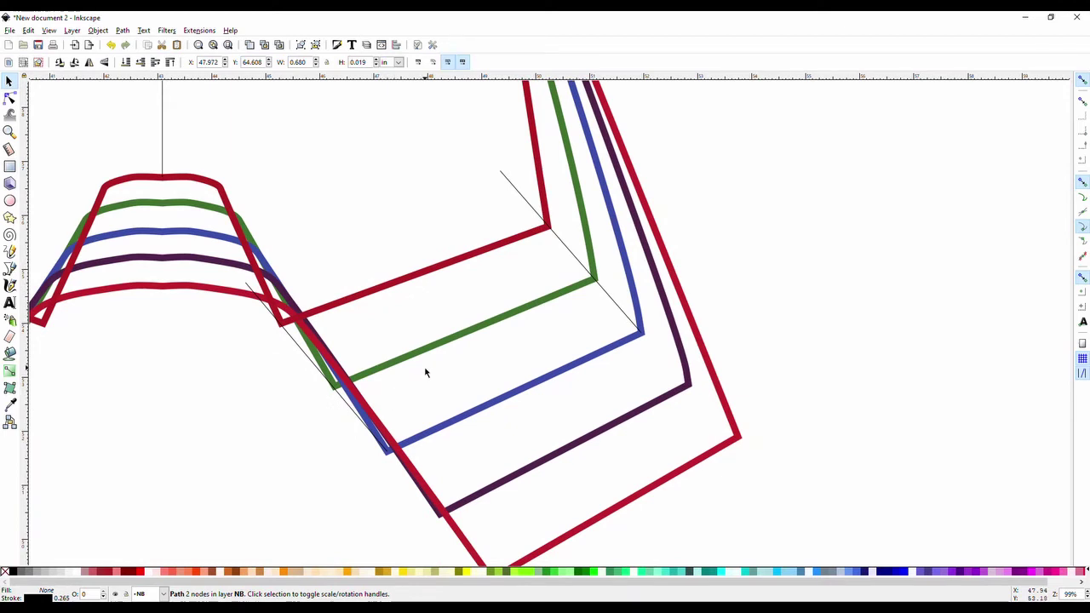
scroll(426, 372, "up", 2)
scroll(426, 372, "up", 2)
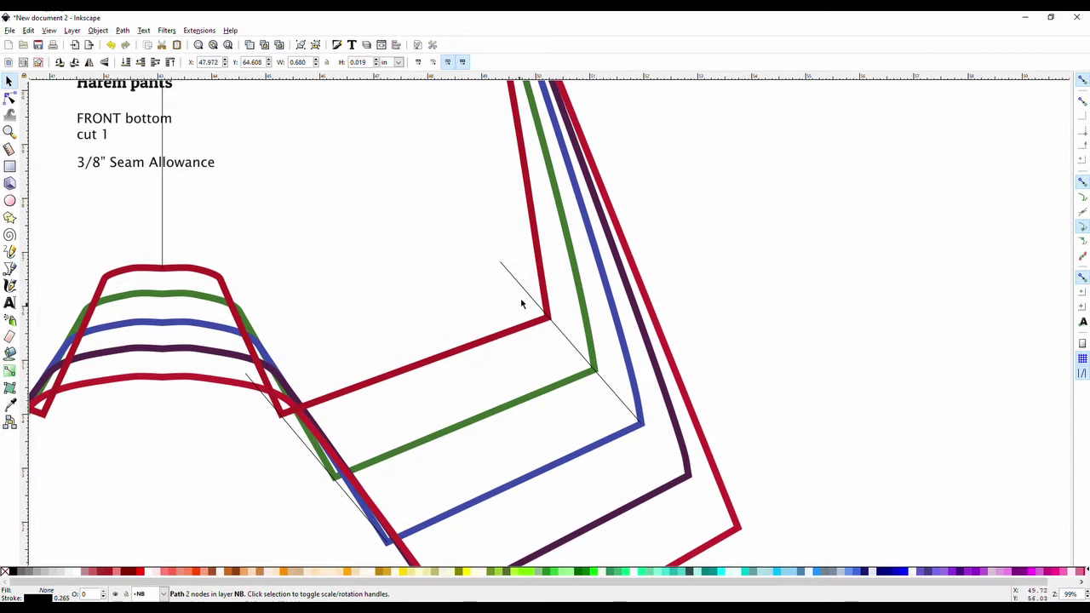
Step: Enter the innermost red outline's group and select the path inside it
left_click(547, 281)
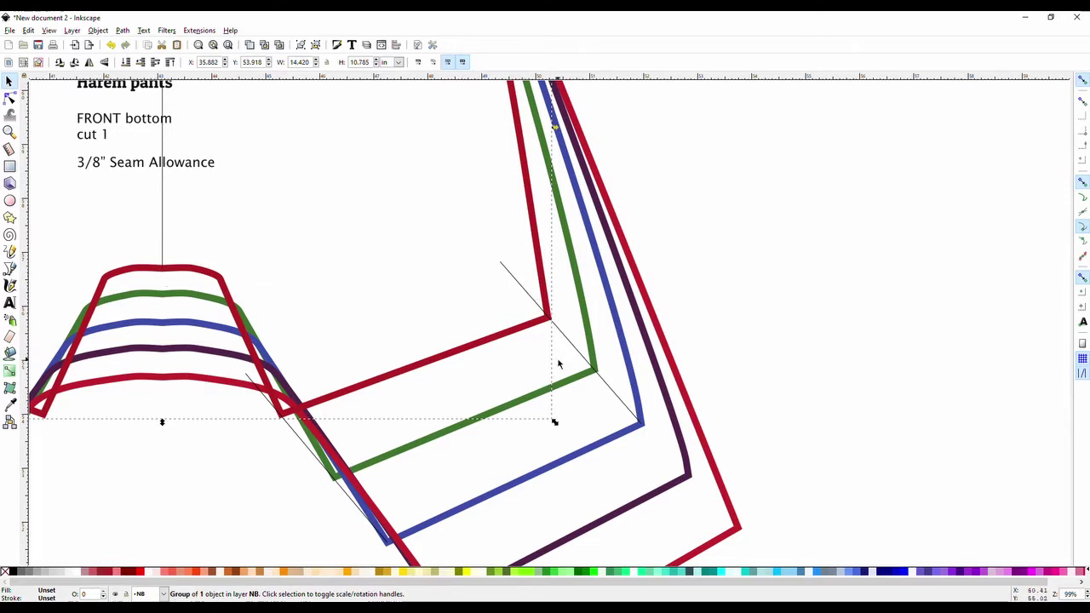
left_click(550, 274)
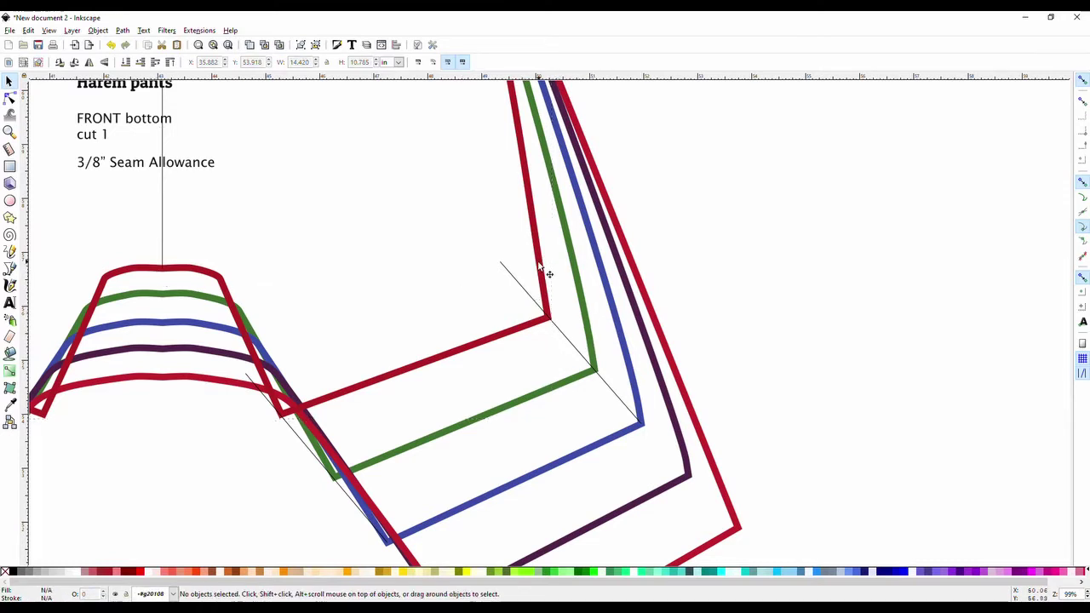
double_click(545, 287)
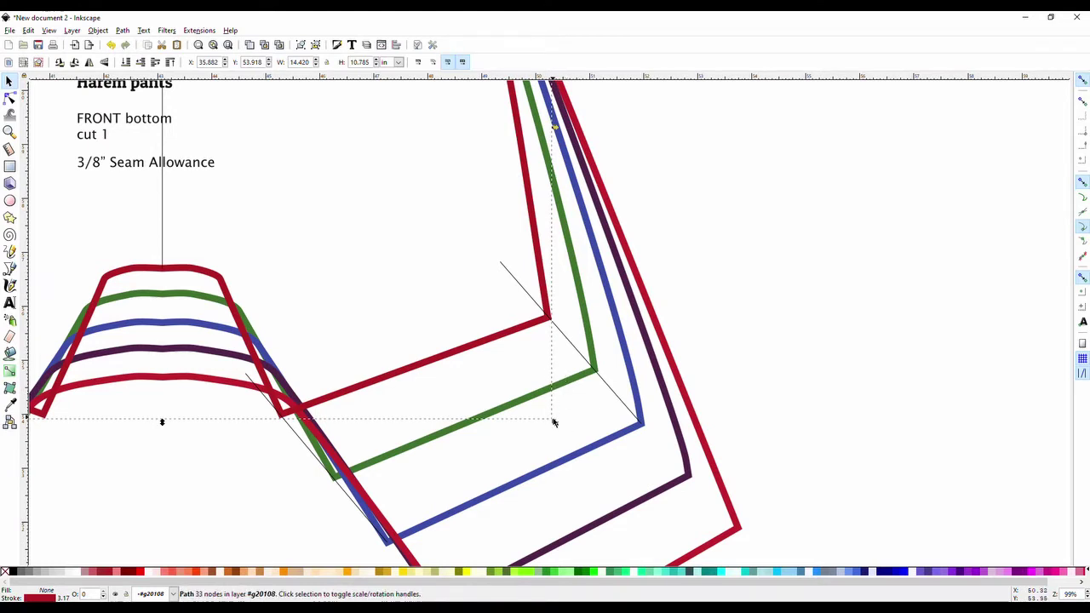
Step: Try to scale the innermost red outline to about 12.7 by 9 in, and undo the scaling
left_click_drag(553, 424, 463, 323)
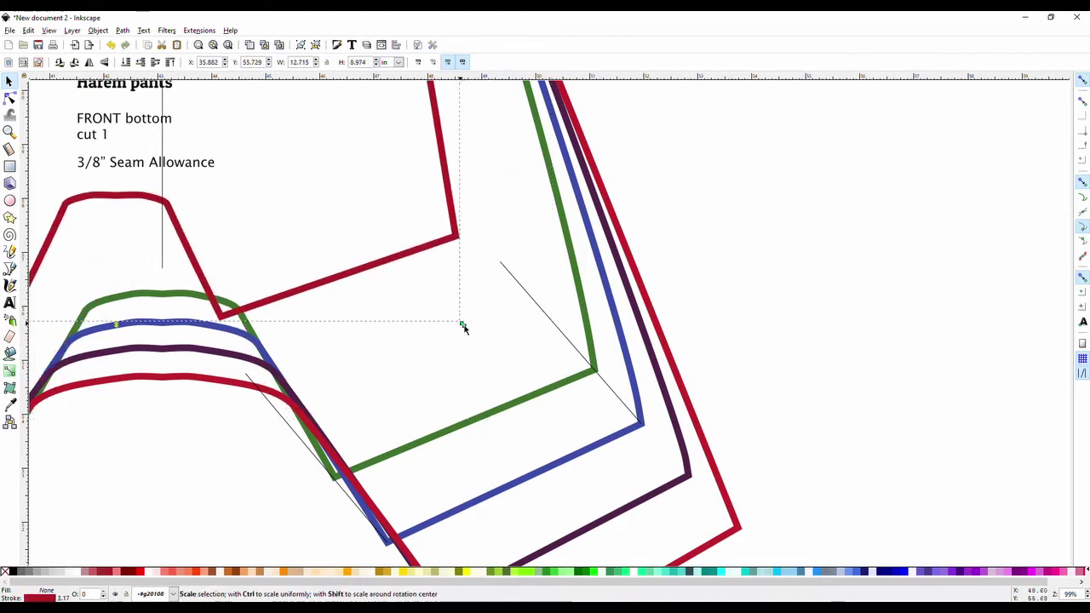
scroll(735, 363, "up", 2)
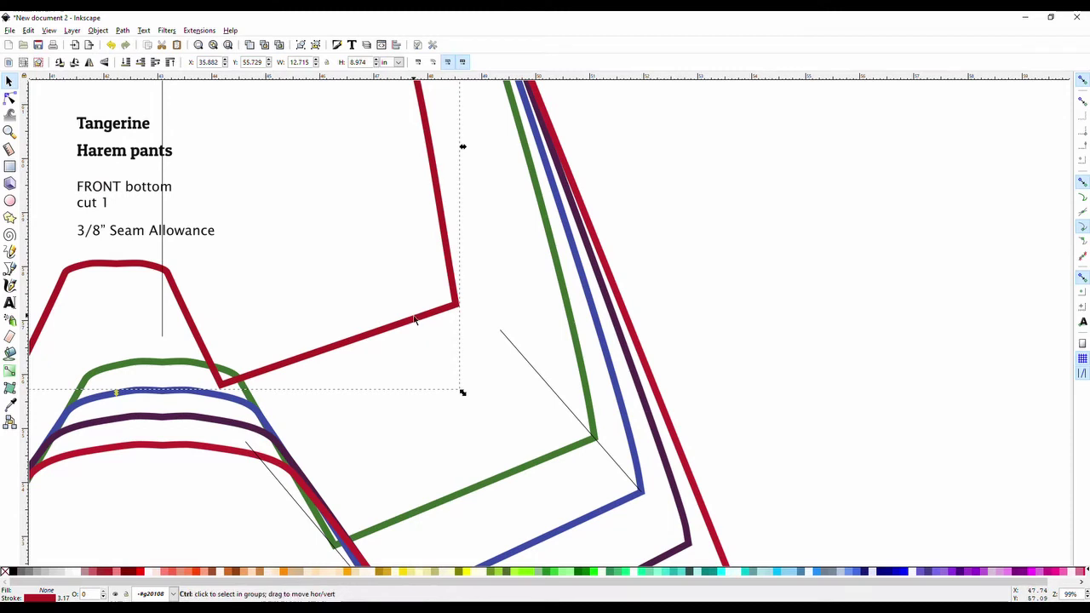
key("ctrl+z")
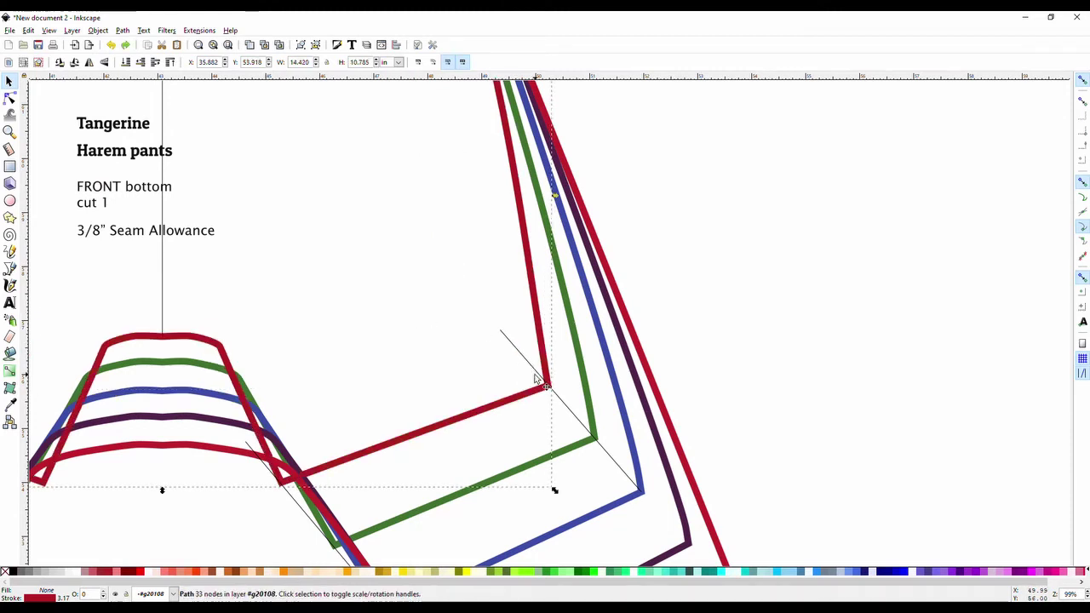
Step: Paste a copy of the innermost red outline and move it to the empty area beside the measurement tables, about X 22.88, Y 38.92 in
key("ctrl+v")
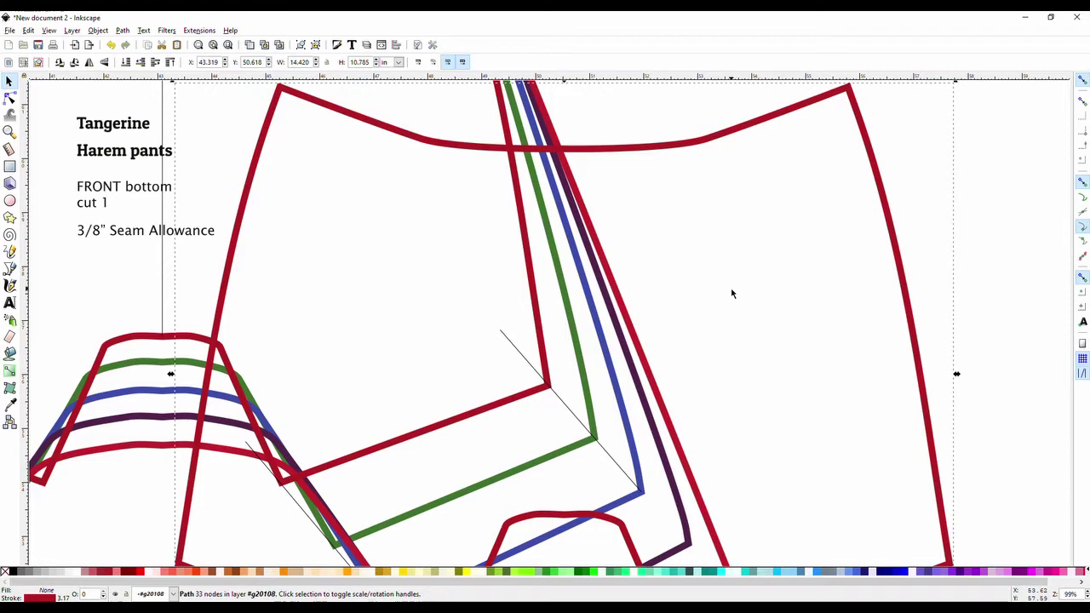
scroll(731, 294, "down", 2)
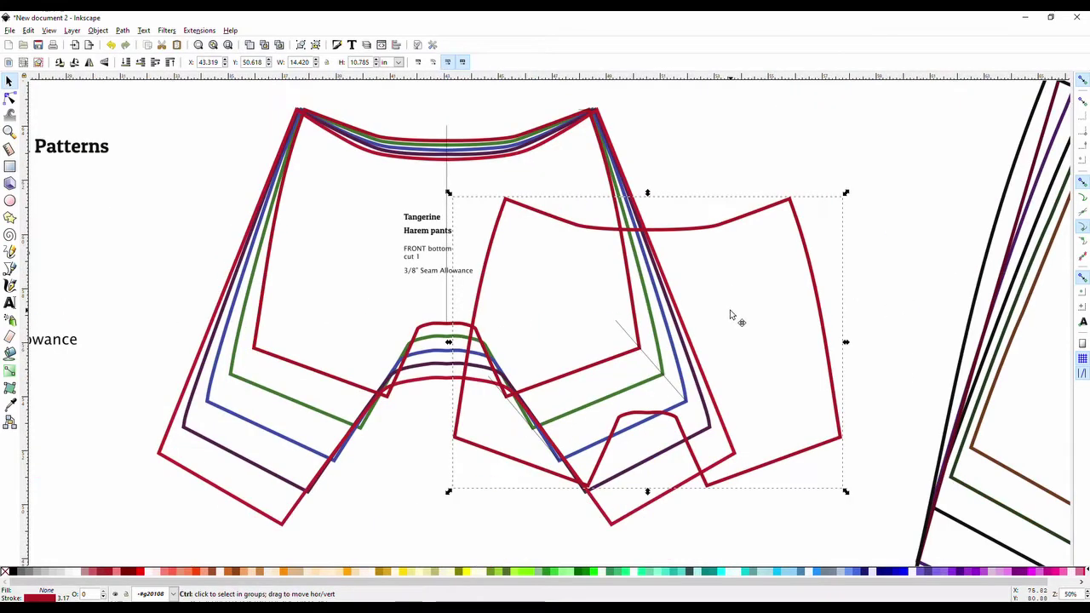
left_click_drag(820, 282, 86, 252)
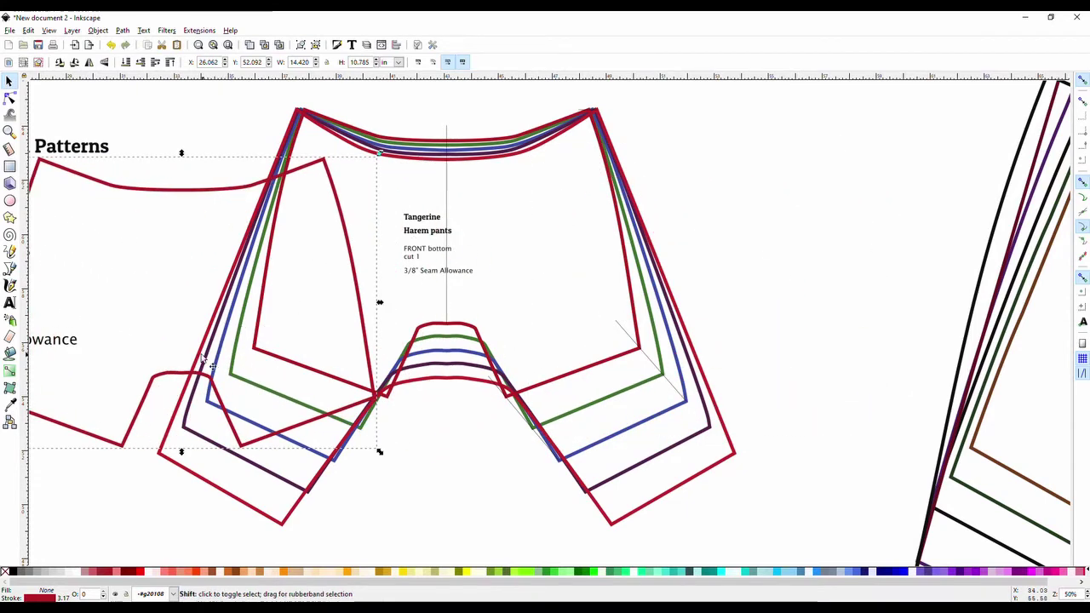
scroll(223, 345, "left", 3)
scroll(223, 345, "left", 6)
left_click_drag(638, 194, 548, 371)
scroll(549, 366, "down", 7)
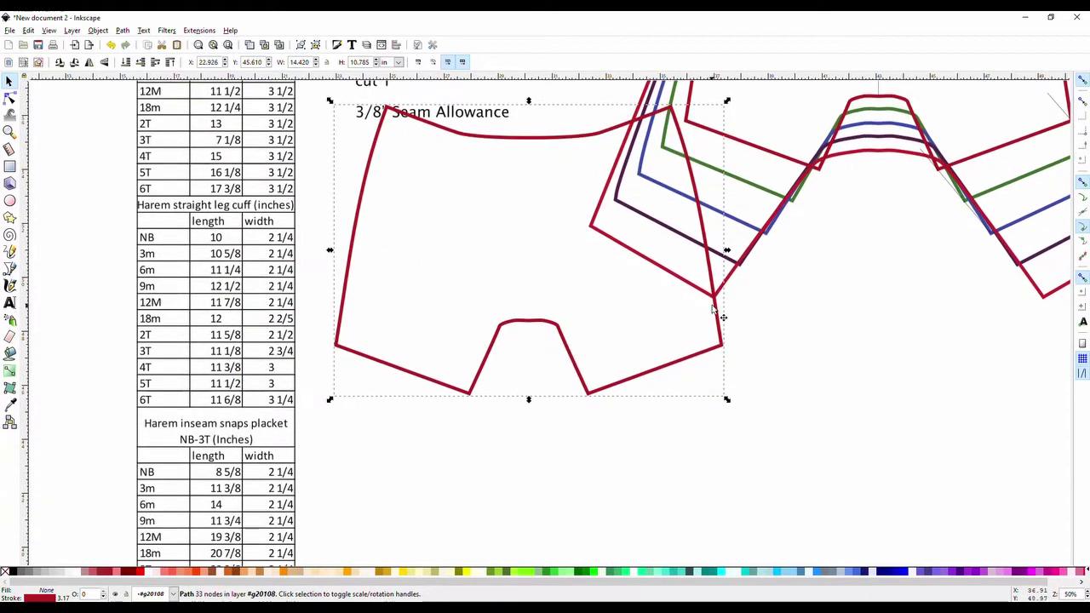
left_click_drag(720, 322, 723, 498)
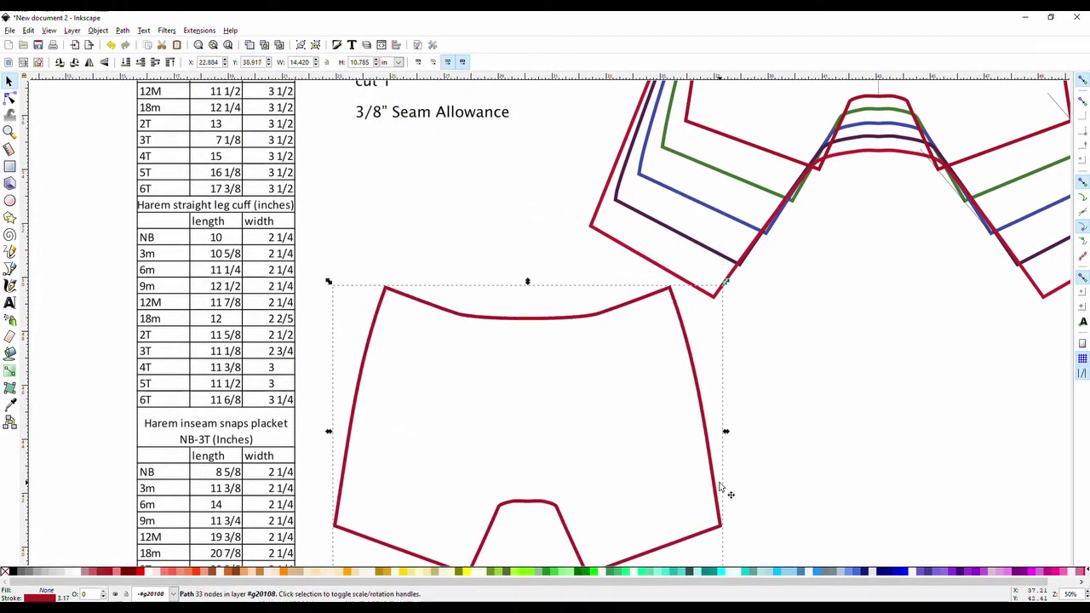
Step: Paste a second copy of the red outline and place it exactly on top of the first copy
key("ctrl+v")
left_click_drag(897, 438, 706, 389)
scroll(704, 547, "down", 3)
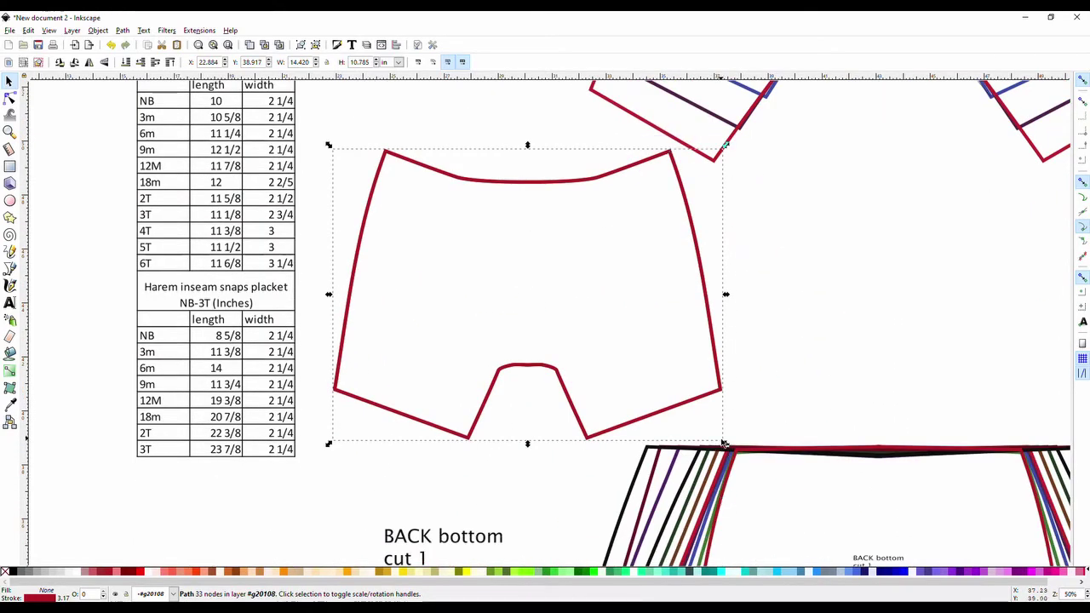
Step: Turn snapping off and scale the upper copy proportionally to about 13.2 by 9.9 in, nested inside the other copy
left_click_drag(725, 444, 688, 387)
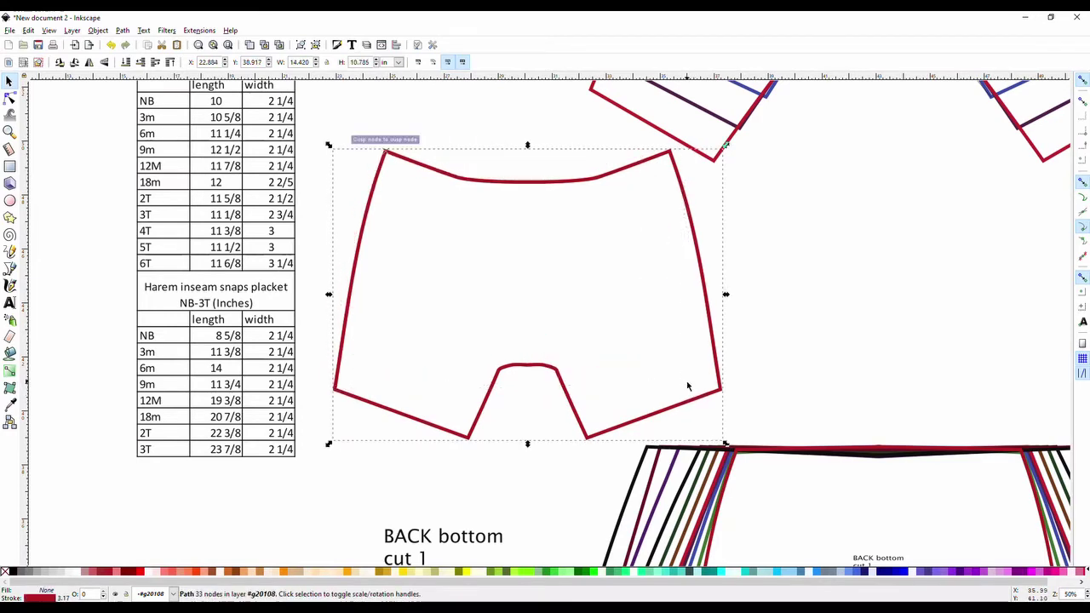
left_click(1082, 84)
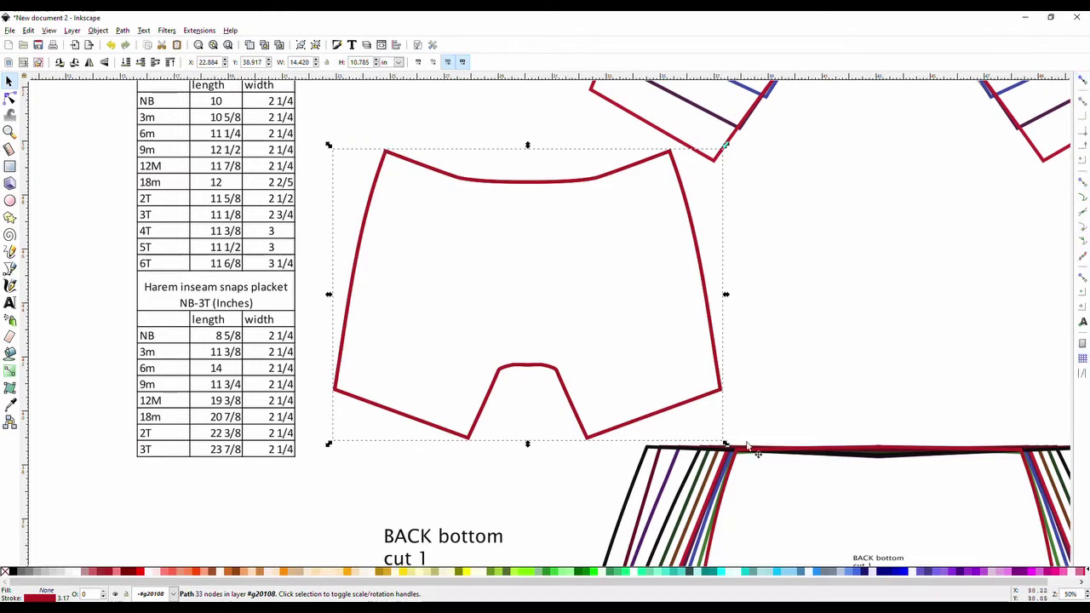
left_click_drag(724, 445, 704, 426)
mouse_move(669, 264)
left_mouse_down()
mouse_move(686, 279)
mouse_move(686, 268)
left_mouse_up()
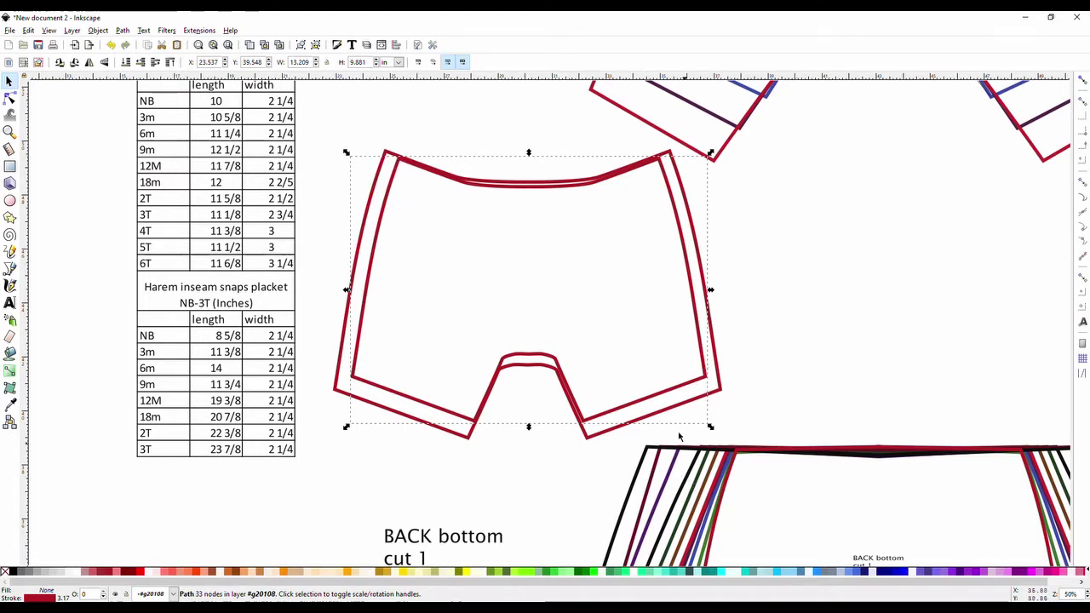
scroll(773, 258, "up", 6)
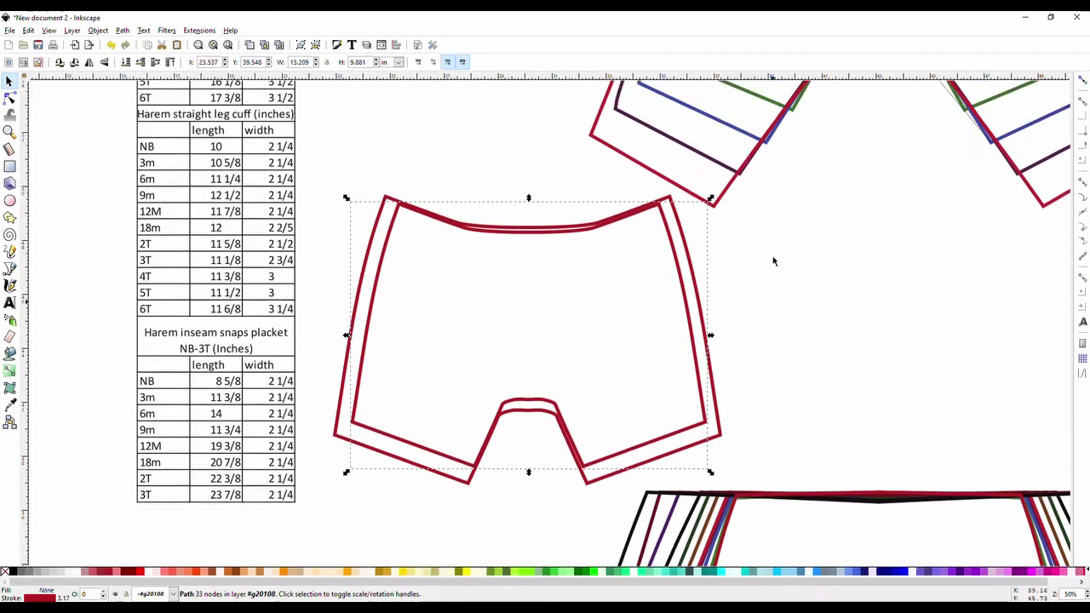
Step: Compare the two nested red copies with the spacing between the original sizes at the waist, crotch and leg corners
scroll(863, 256, "down", 2)
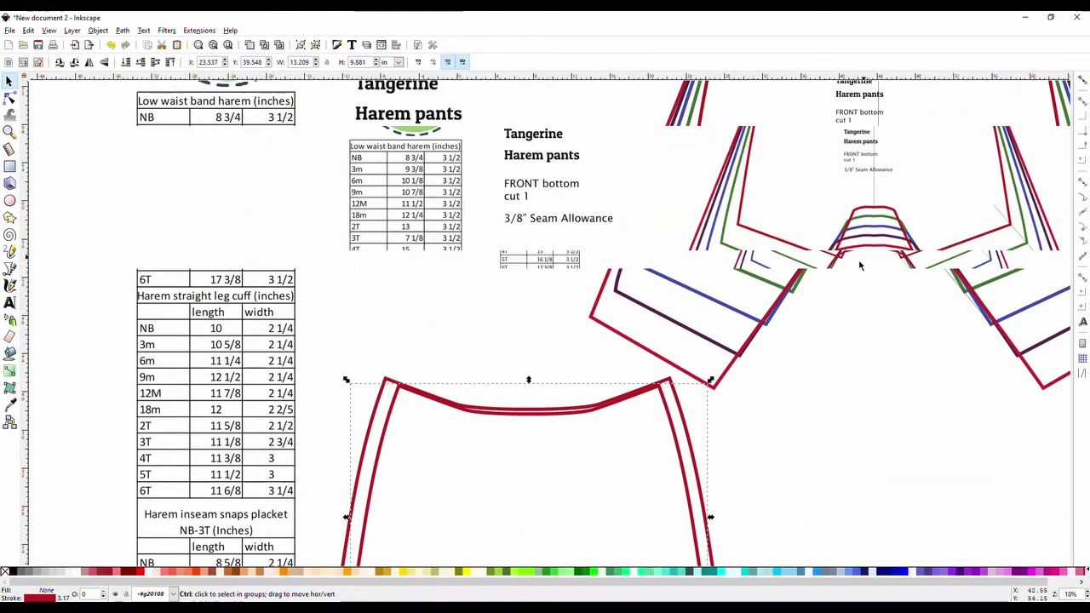
scroll(898, 262, "up", 3)
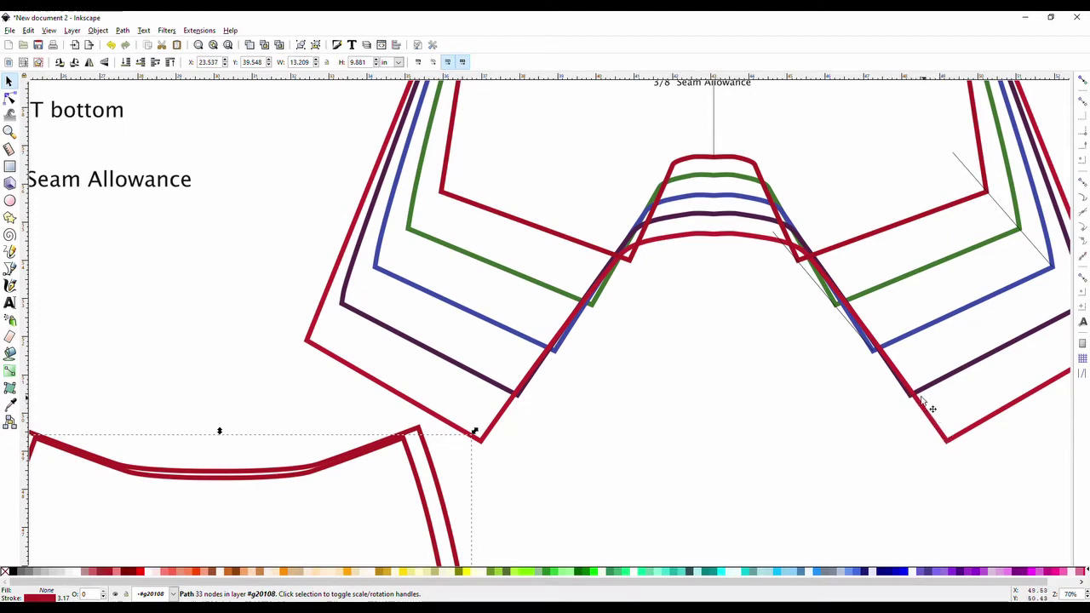
scroll(724, 158, "up", 6)
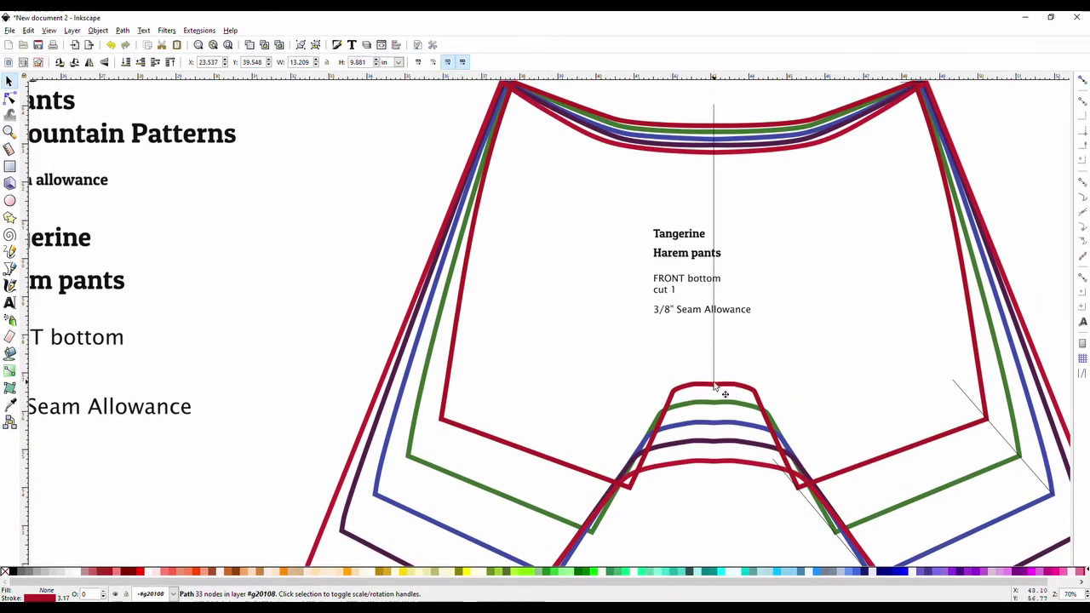
scroll(892, 132, "up", 1)
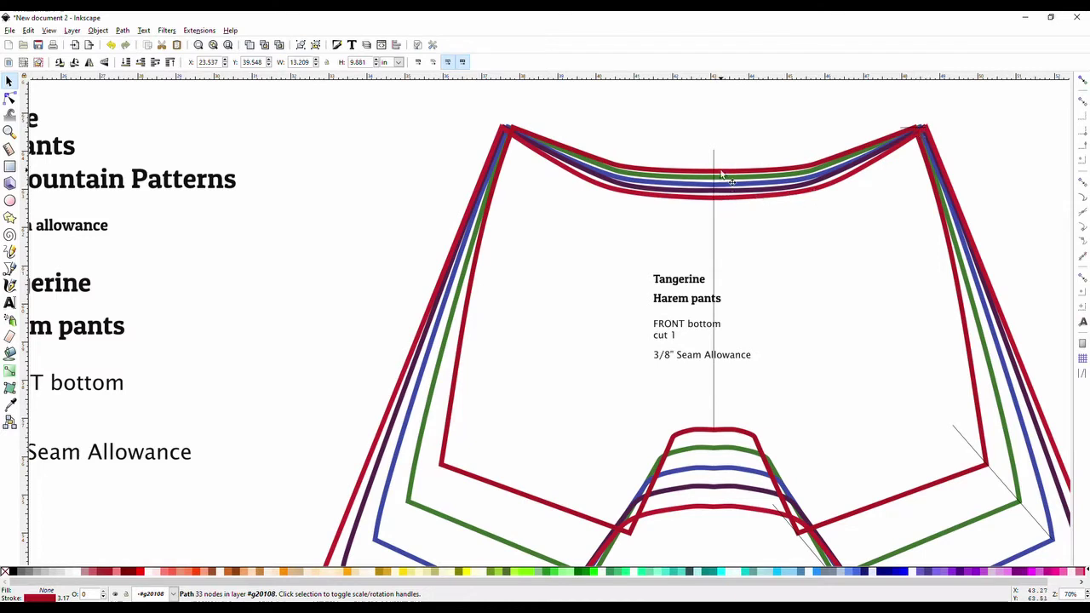
scroll(723, 311, "down", 3)
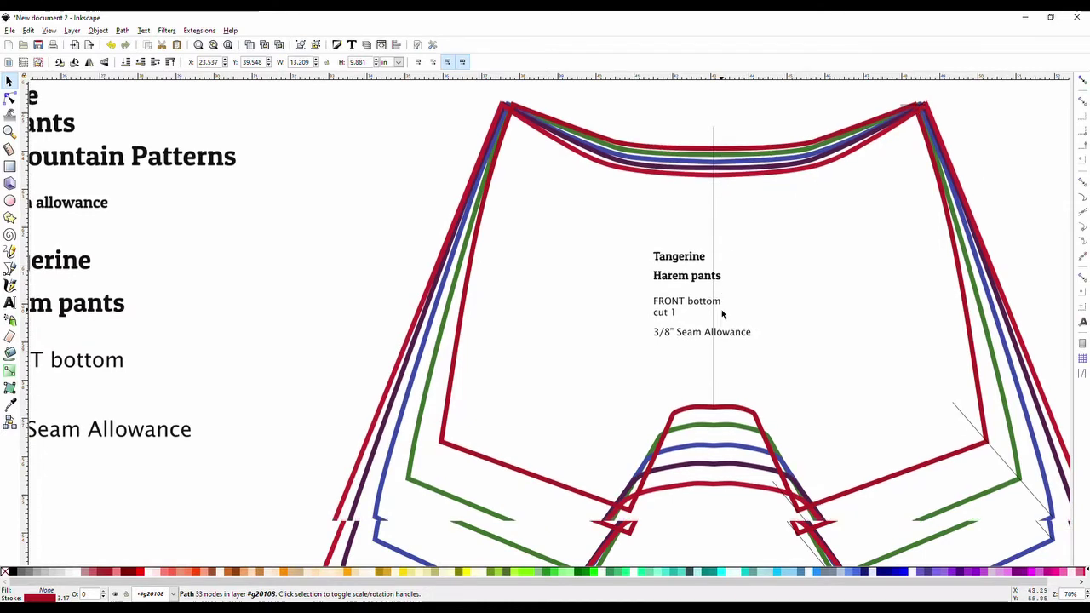
scroll(574, 413, "down", 2)
scroll(574, 414, "up", 4)
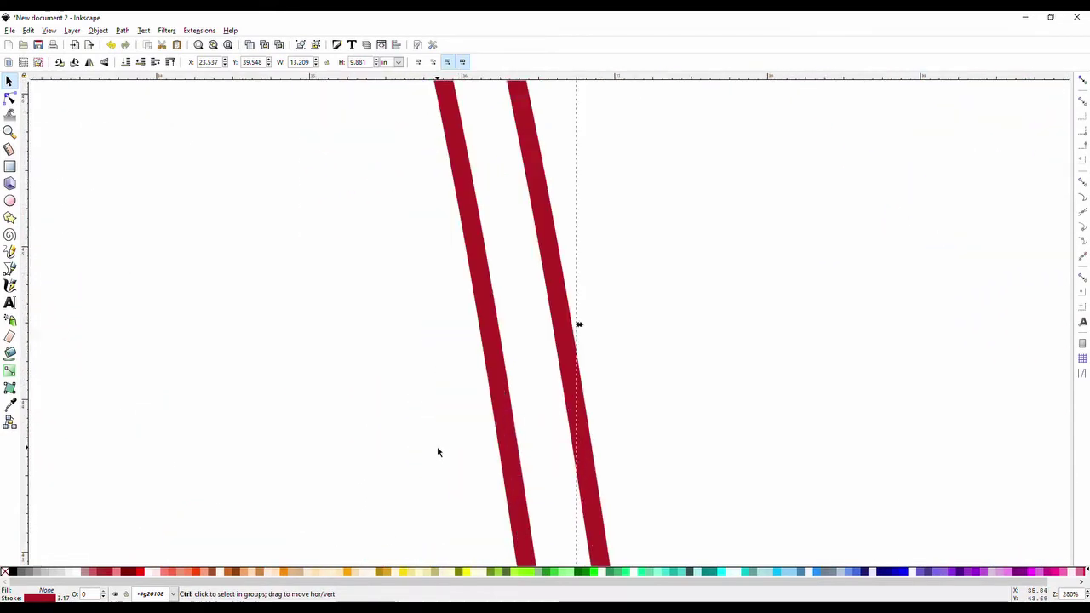
scroll(477, 426, "down", 4)
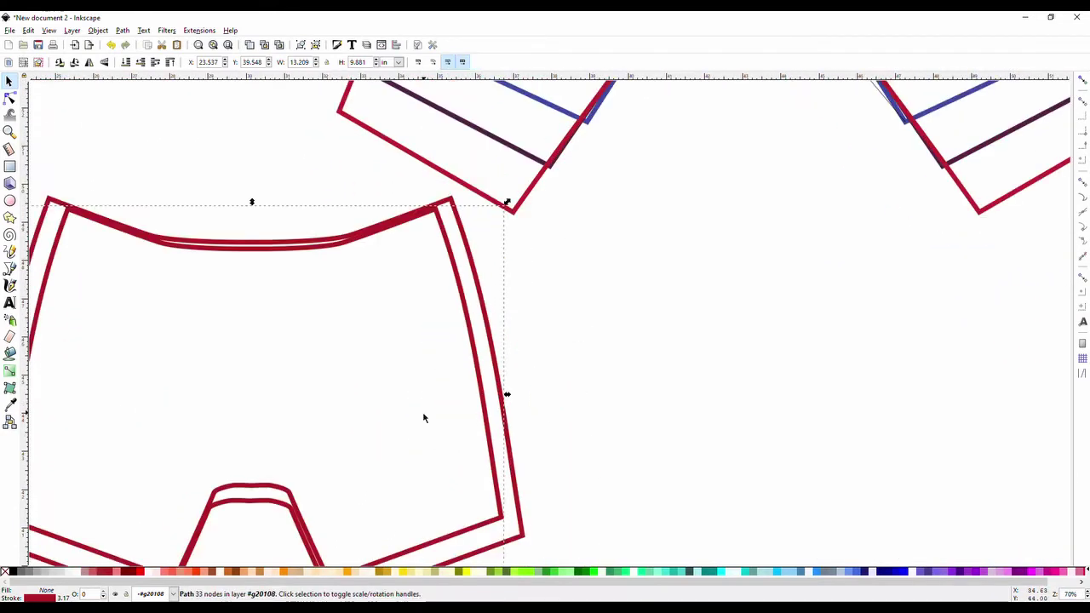
left_click(272, 293)
key("Delete")
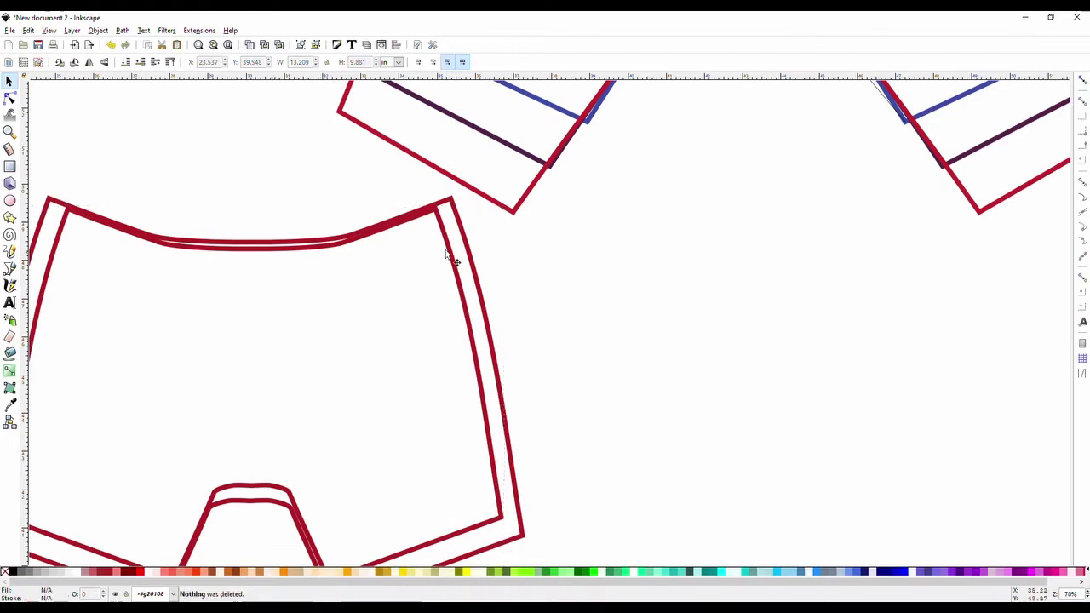
scroll(679, 249, "up", 6)
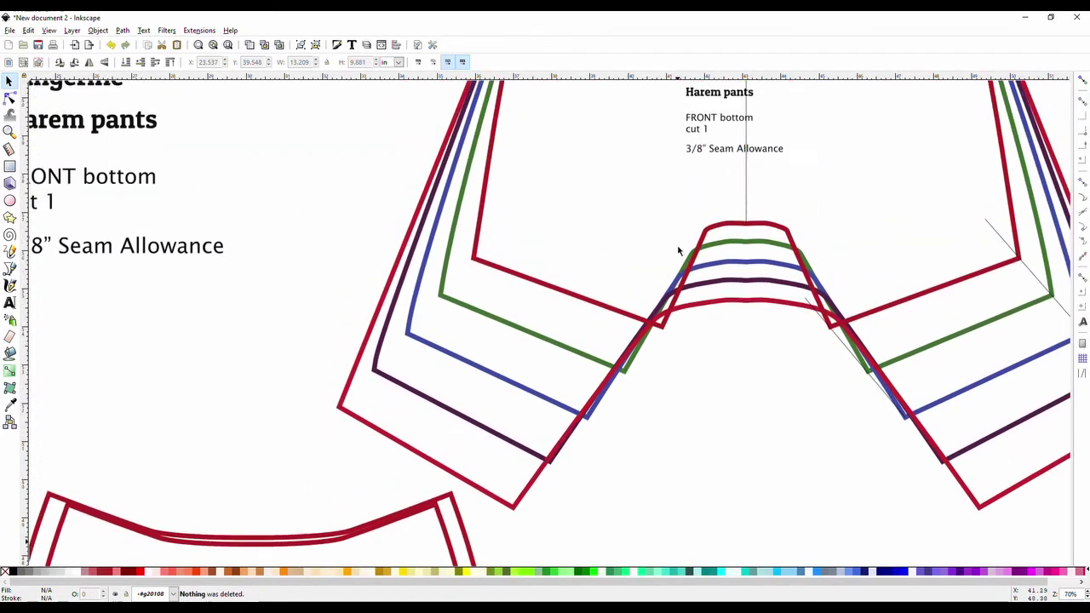
scroll(678, 249, "up", 5)
scroll(818, 294, "right", 4)
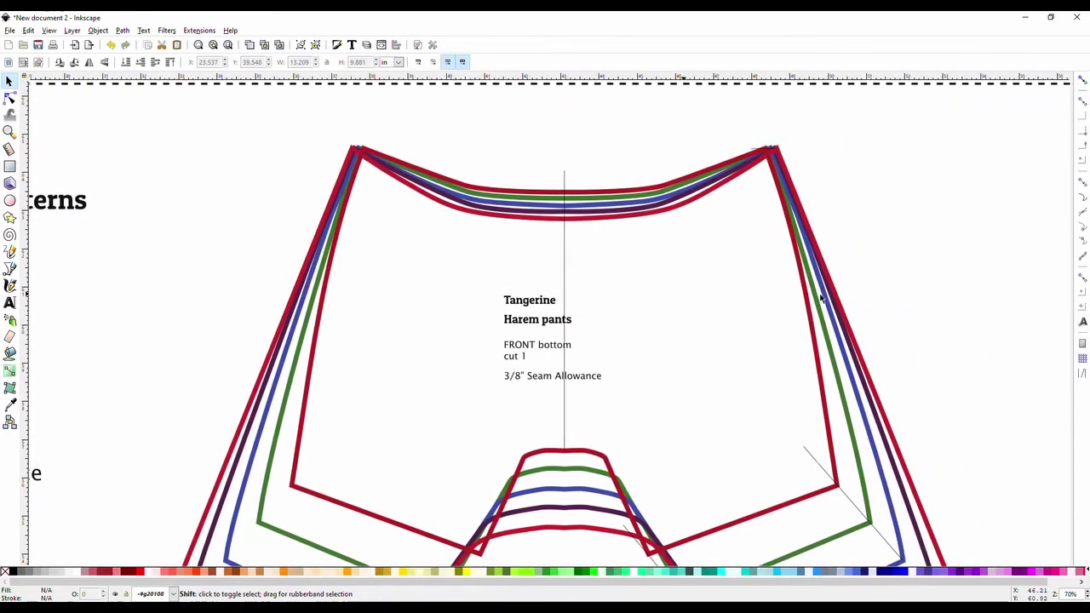
scroll(820, 296, "right", 2)
scroll(820, 297, "down", 4)
scroll(786, 333, "up", 2)
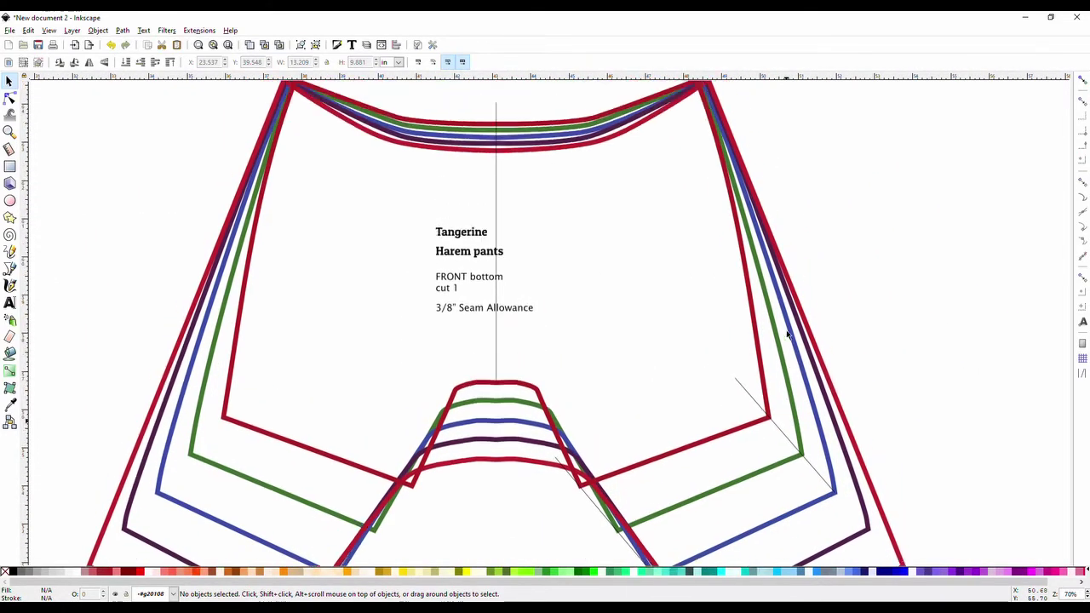
scroll(743, 311, "up", 1)
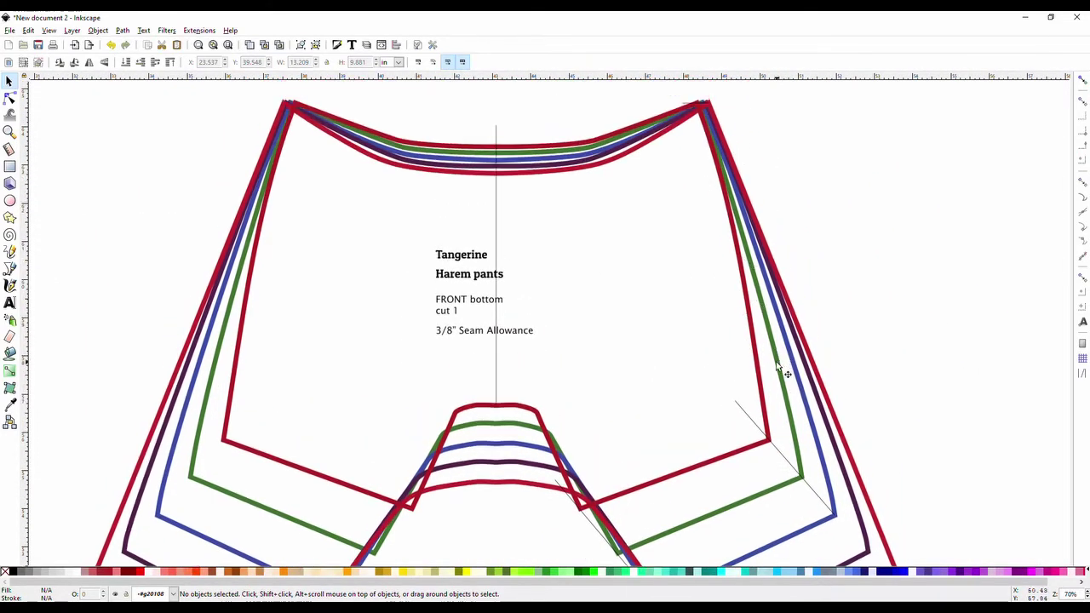
Step: Recolour the innermost red outline's stroke to dark green (006400), leaving it unfilled
left_click(753, 351)
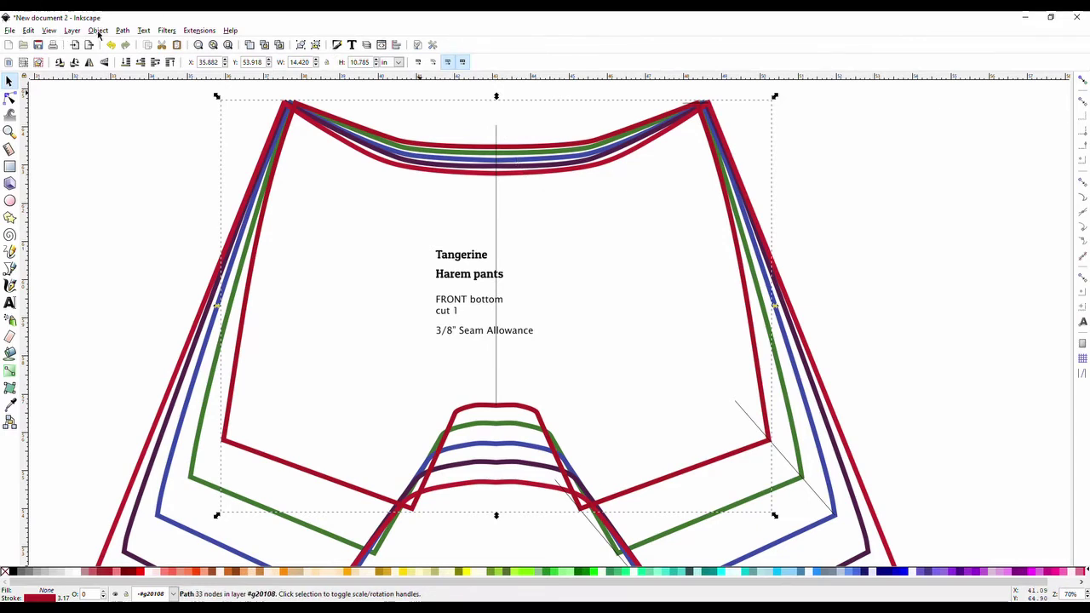
left_click(28, 30)
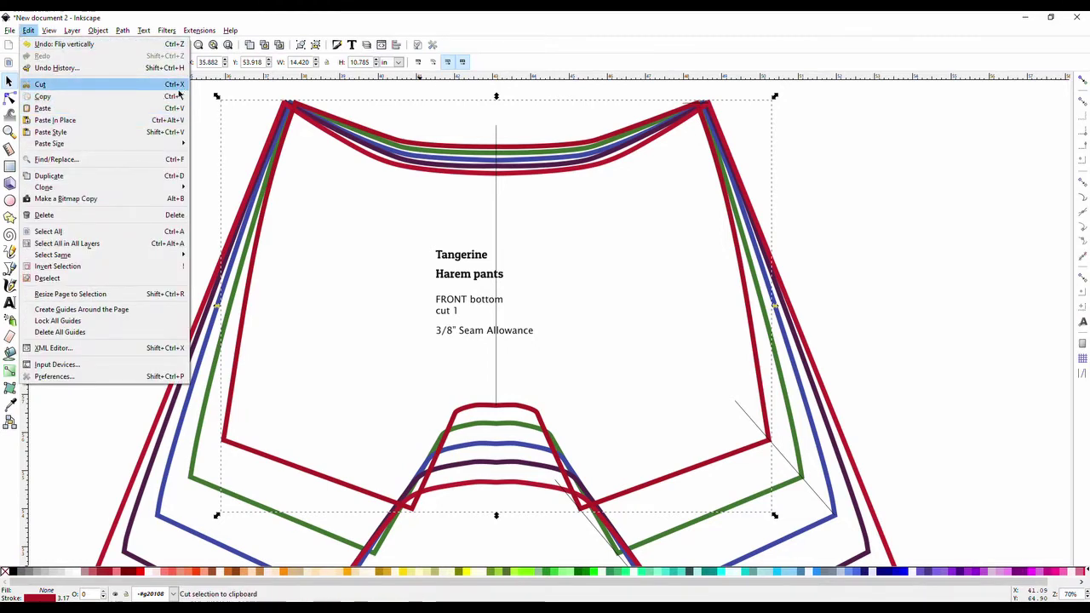
left_click(66, 125)
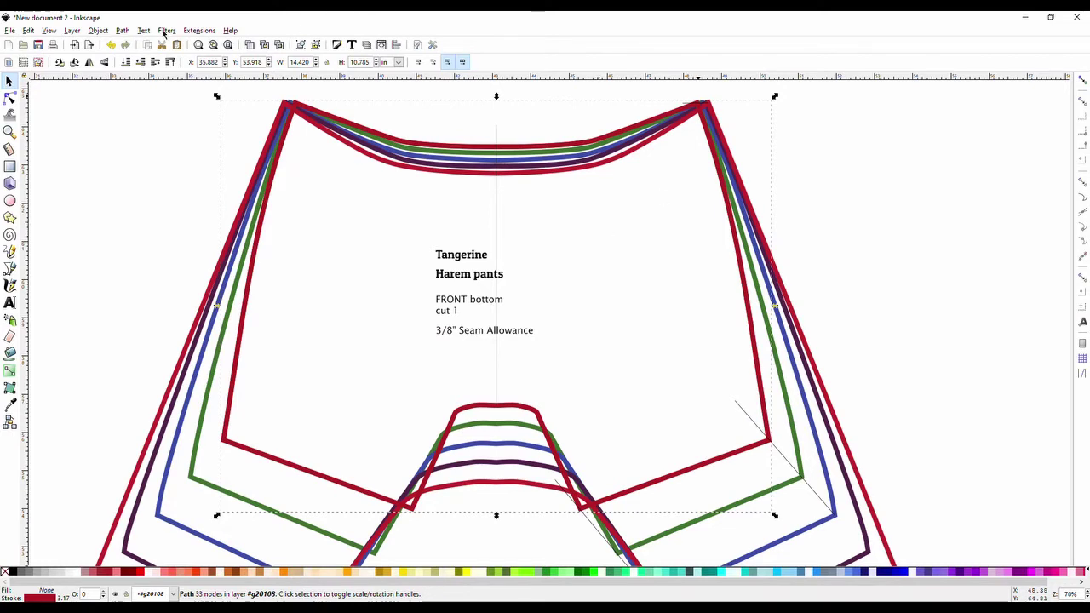
left_click(100, 30)
left_click(111, 74)
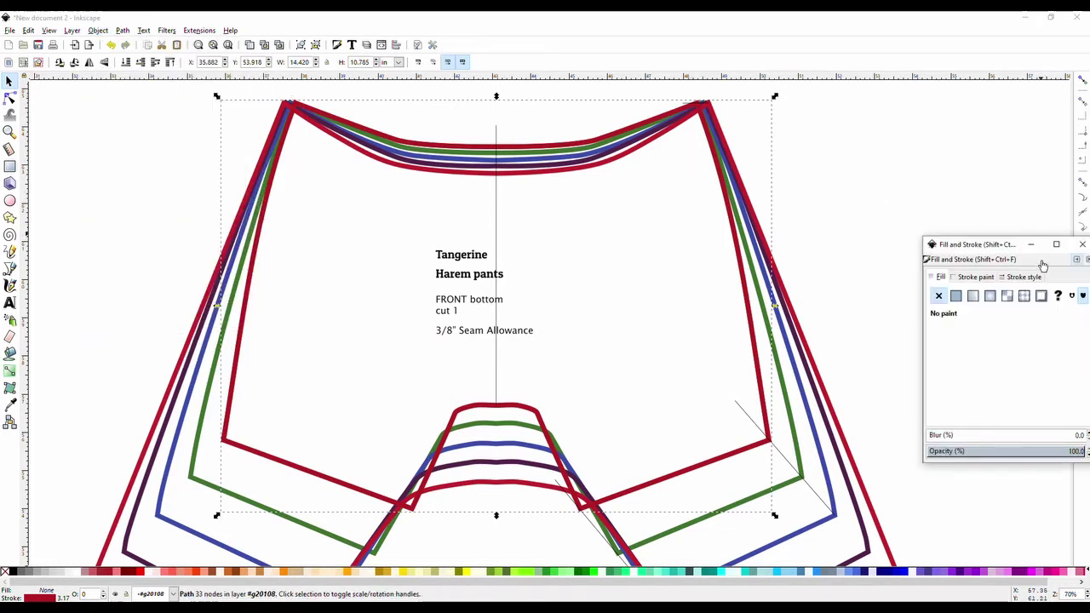
left_click_drag(1000, 243, 966, 93)
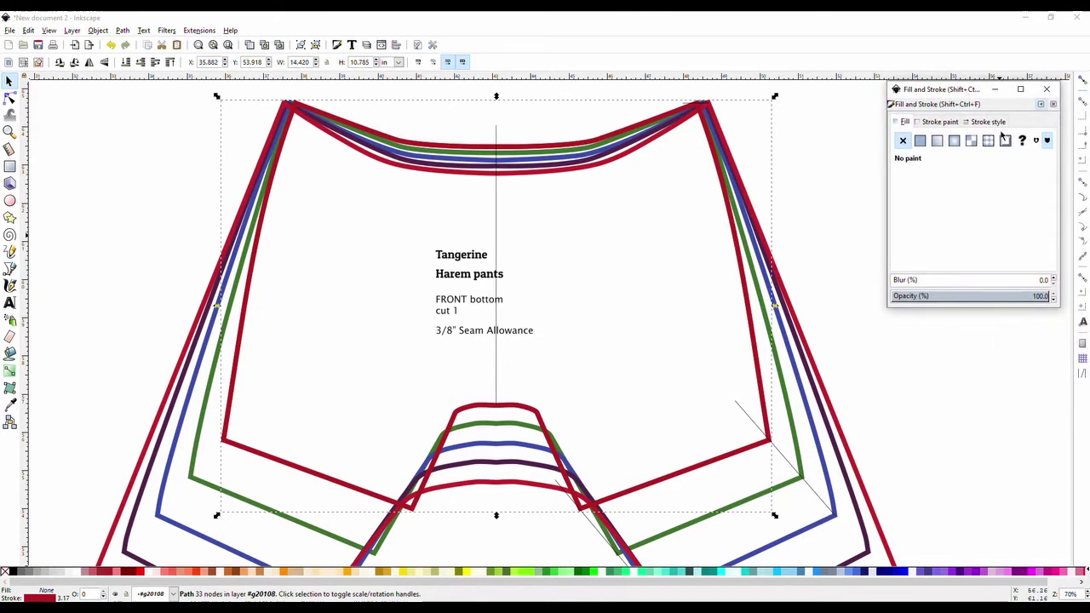
left_click(931, 124)
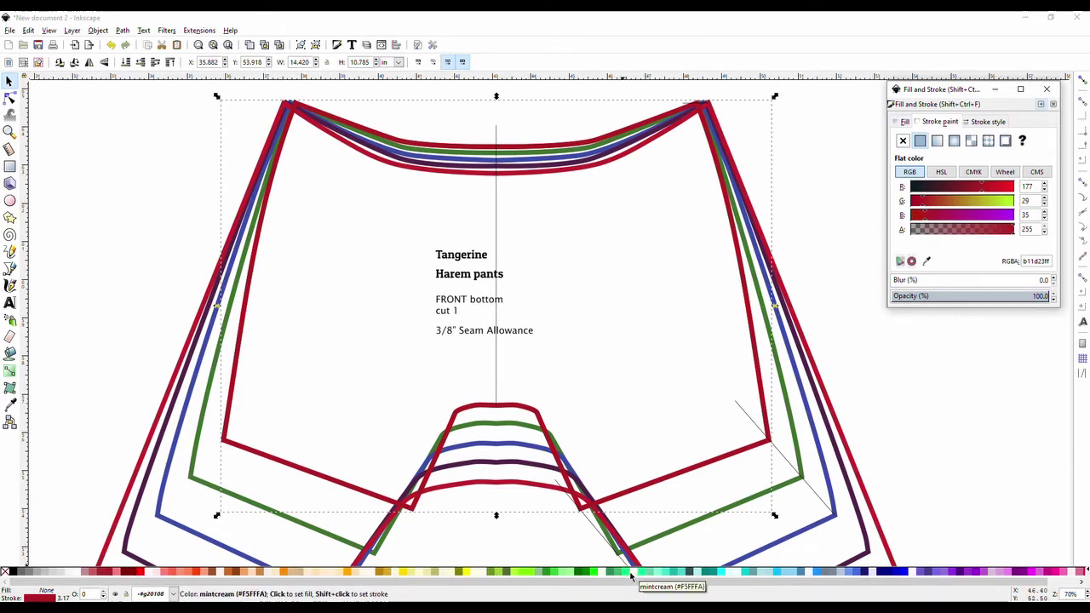
left_click(558, 576)
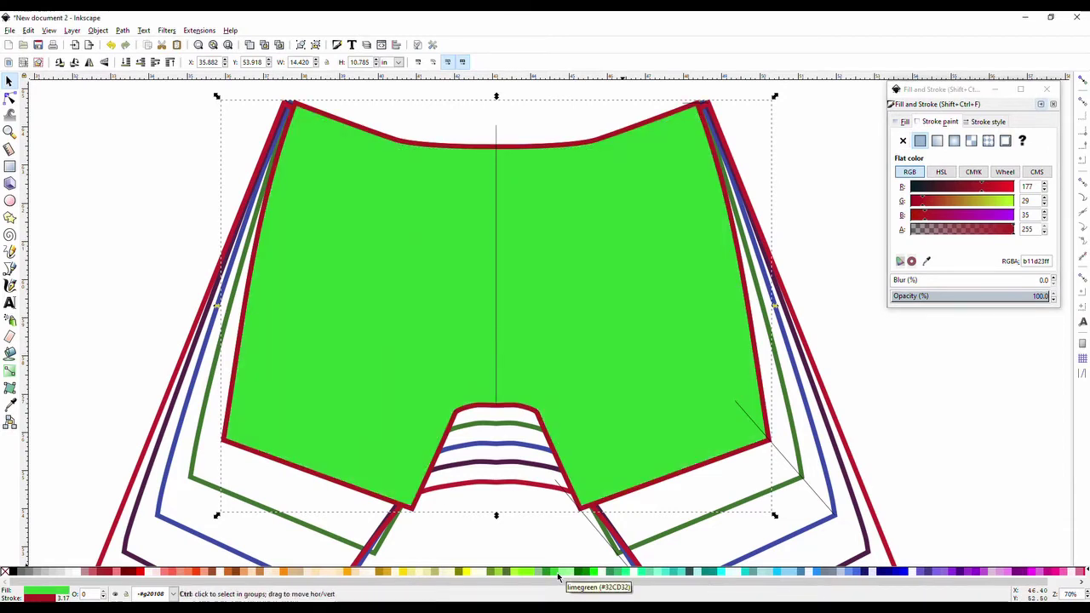
key("ctrl+z")
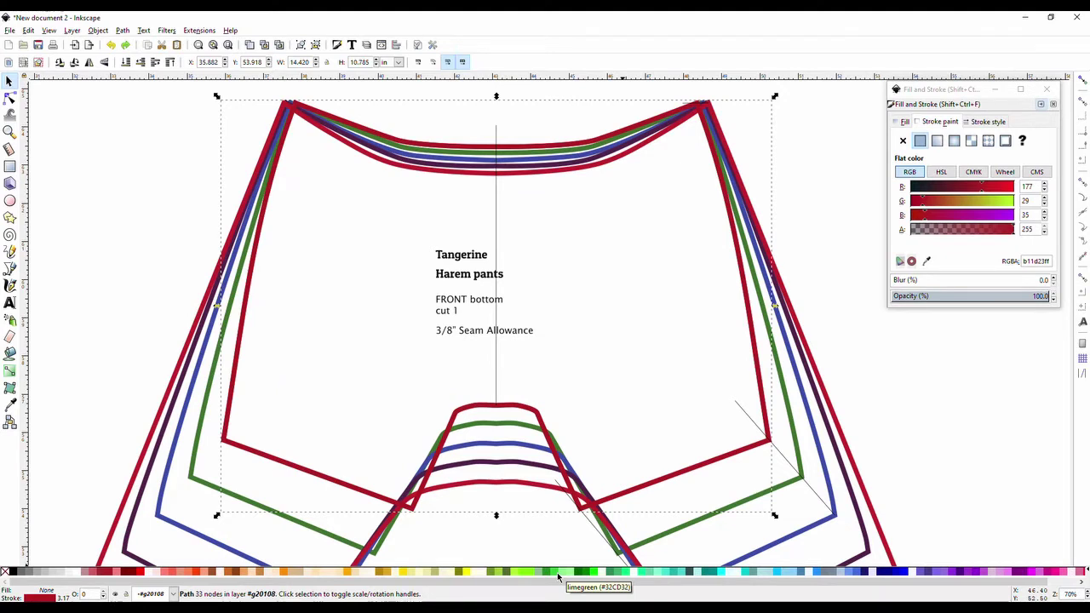
left_click(576, 576, "shift")
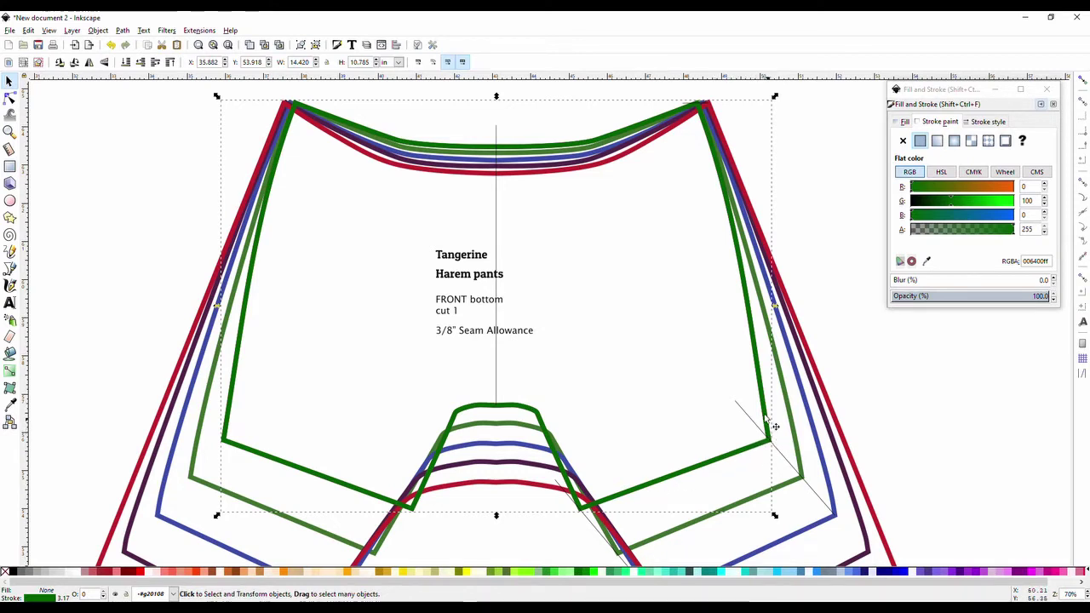
Step: Draw a rectangle about 0.85 by 0.97 in between the outer leg corners of the two smallest sizes and remove its stroke
left_click(10, 167)
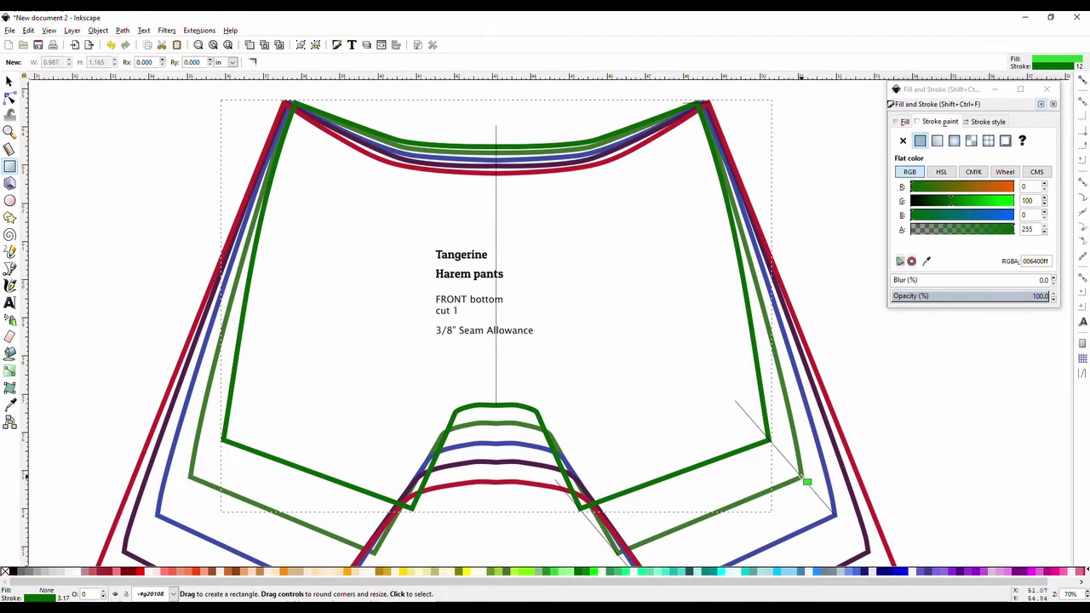
left_click_drag(803, 480, 771, 443)
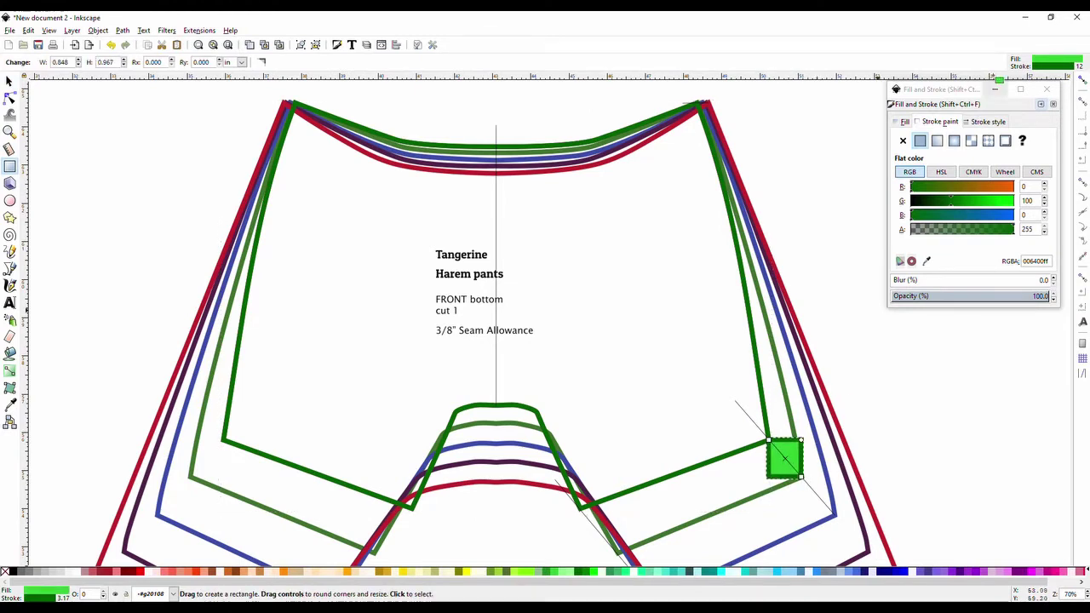
left_click(903, 140)
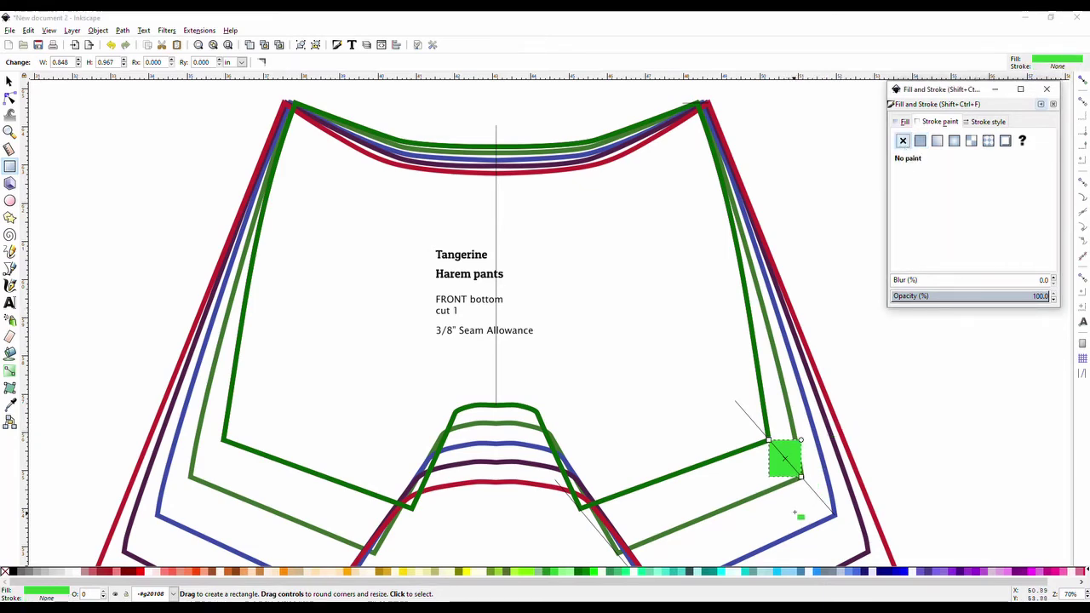
scroll(795, 514, "up", 1)
scroll(795, 502, "down", 2)
scroll(792, 486, "up", 1)
scroll(792, 464, "up", 2, "ctrl")
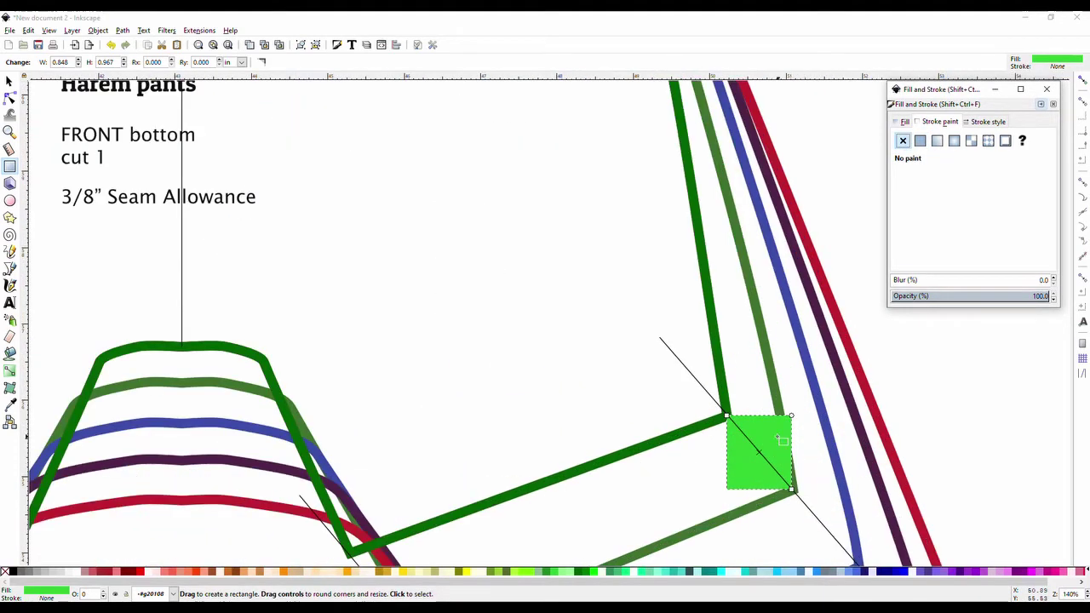
Step: Nudge the green rectangle against the dark green leg corner to X 50.260, Y 54.829 in, and turn snapping on
left_click(9, 81)
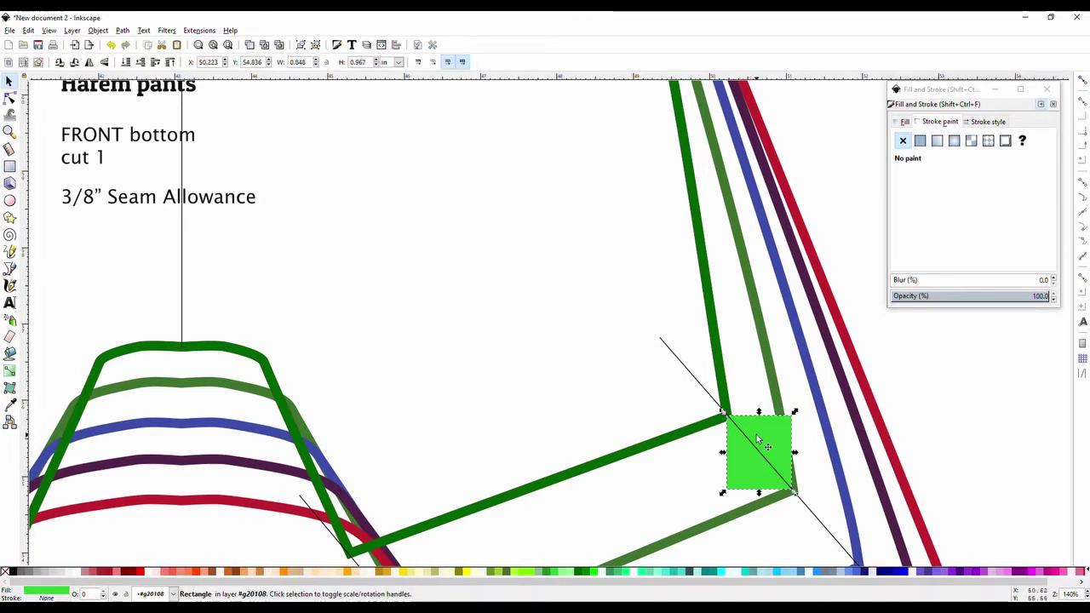
left_click_drag(758, 439, 756, 437)
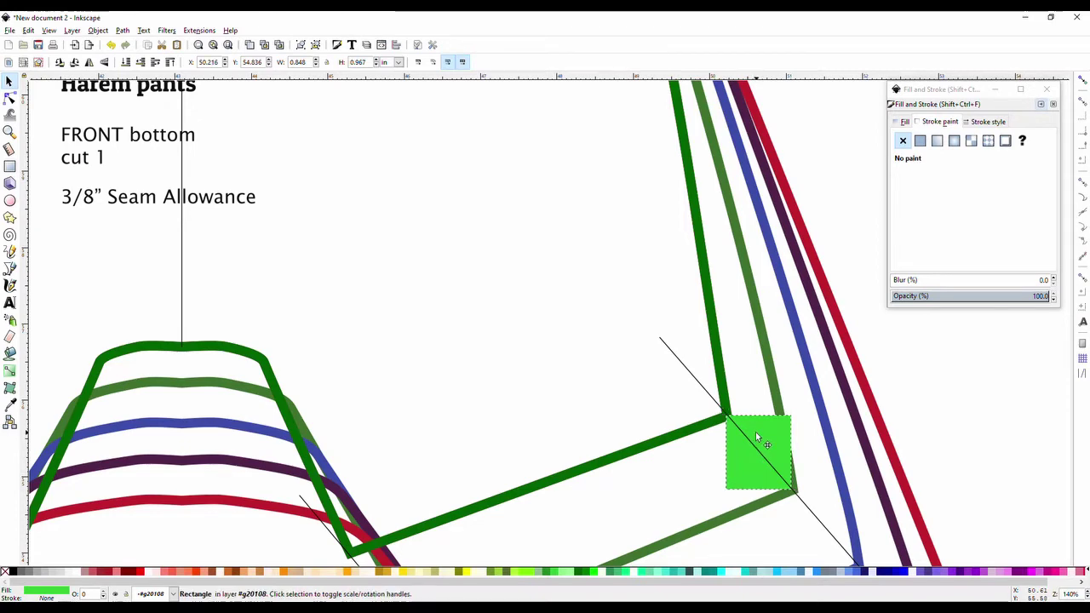
scroll(755, 437, "down", 5)
left_click_drag(775, 284, 848, 362)
left_click_drag(846, 357, 780, 283)
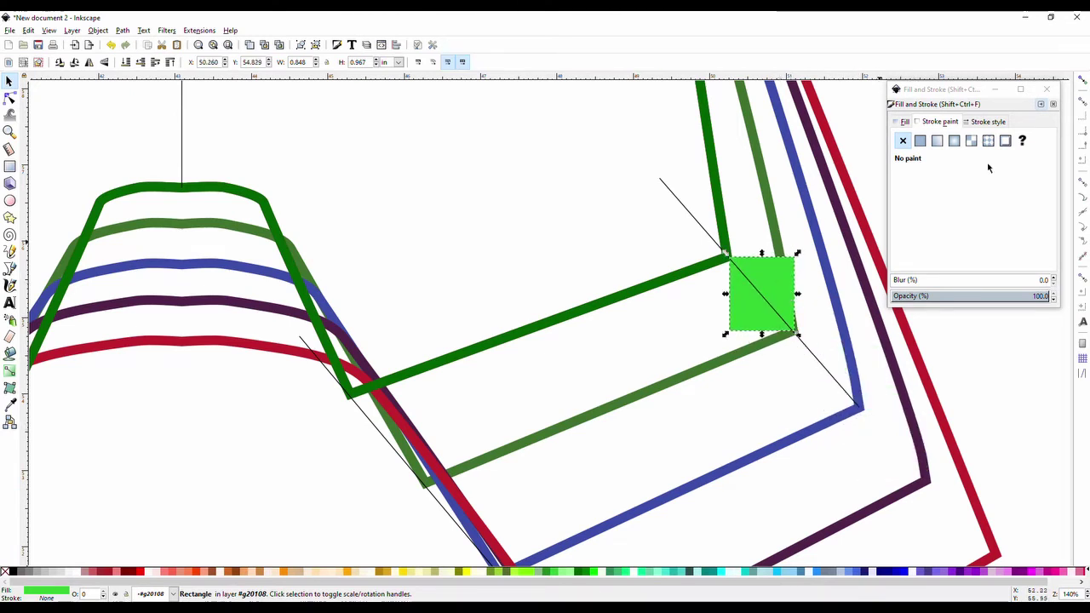
left_click(1084, 81)
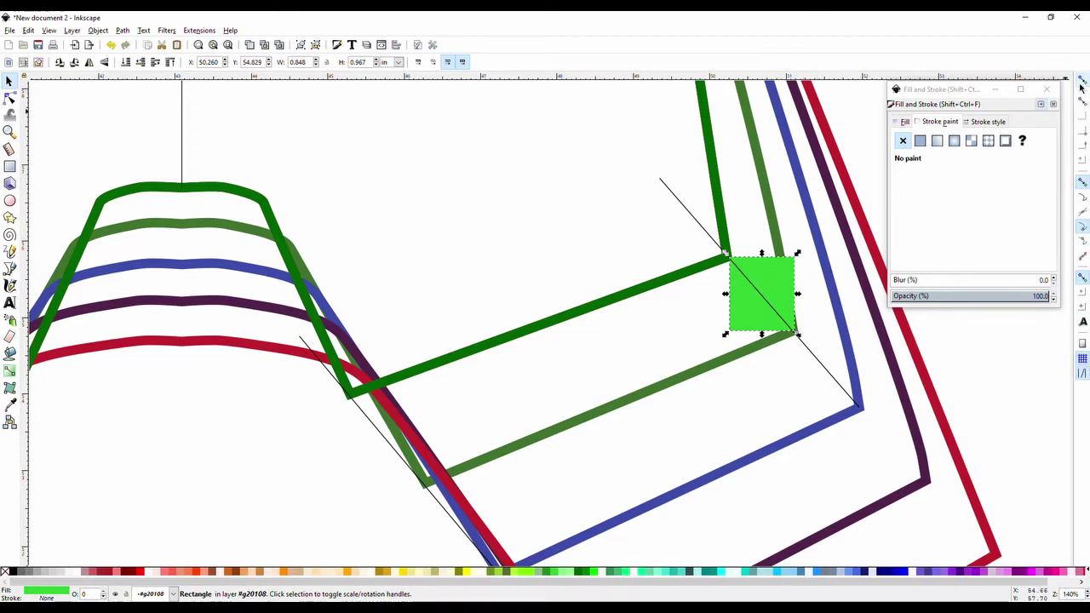
Step: Try to move the green rectangle up along the grading line with snapping on, and undo the shift of its group
left_click(740, 268)
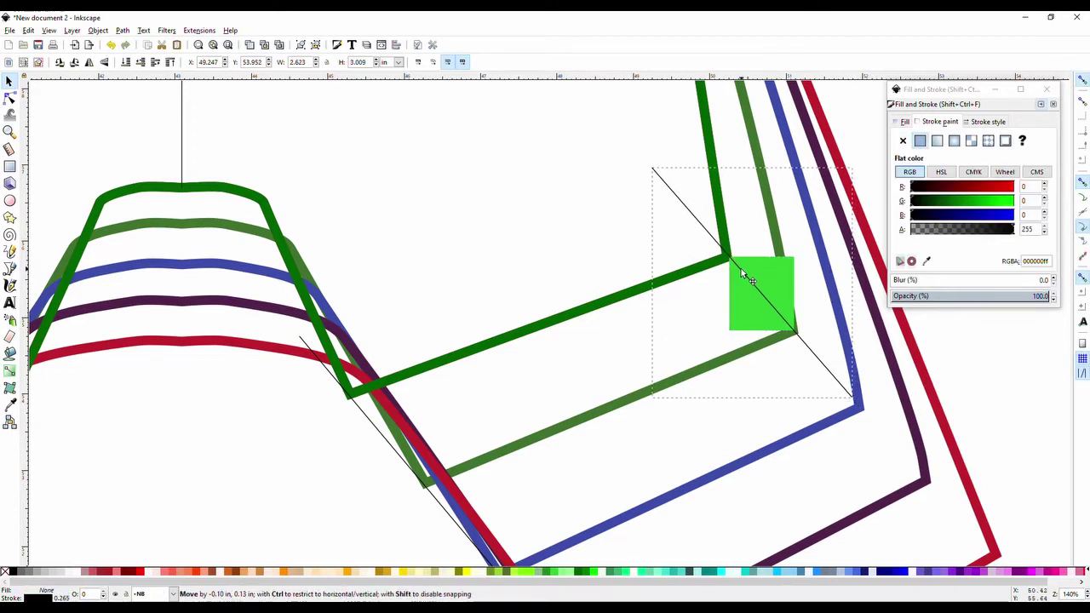
left_click_drag(749, 287, 762, 297)
left_click_drag(875, 419, 874, 419)
left_click(765, 281)
left_click_drag(766, 281, 708, 237)
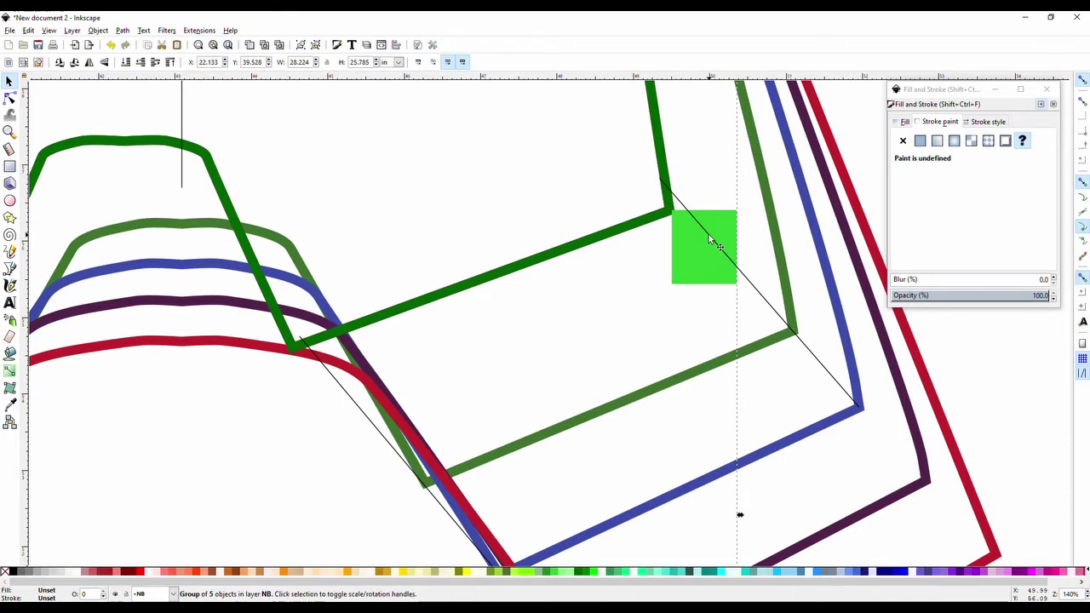
key("ctrl+z")
left_click(682, 344)
left_click(741, 311)
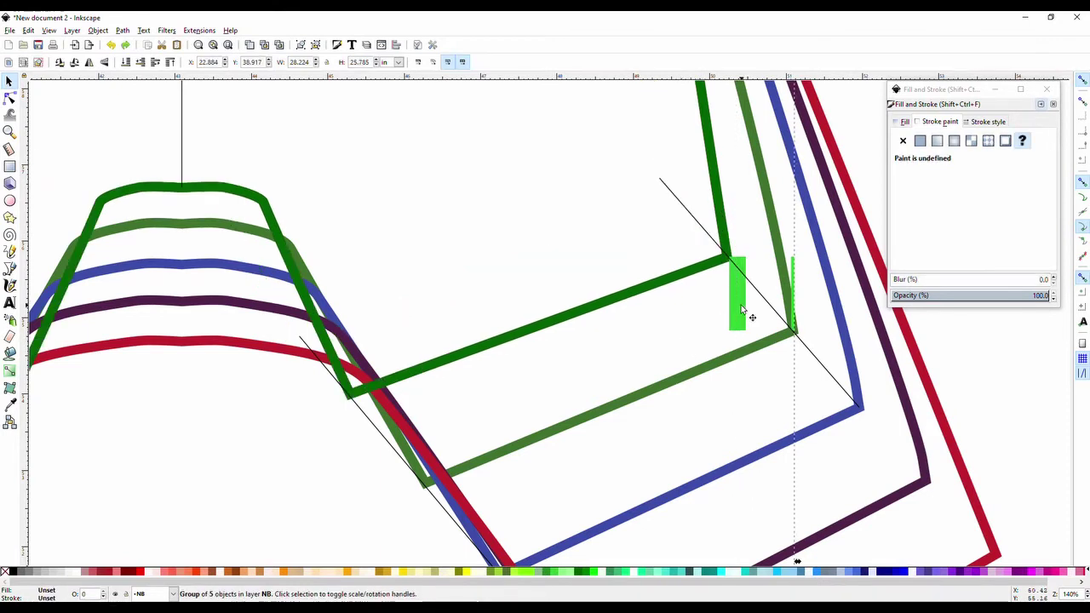
key("Escape")
Step: Ungroup the five-object group and move the green rectangle alone until its corner snaps to the dark green leg corner, at X 49.372, Y 55.790 in
left_click_drag(813, 292, 805, 286)
left_click(821, 329)
left_click(786, 267)
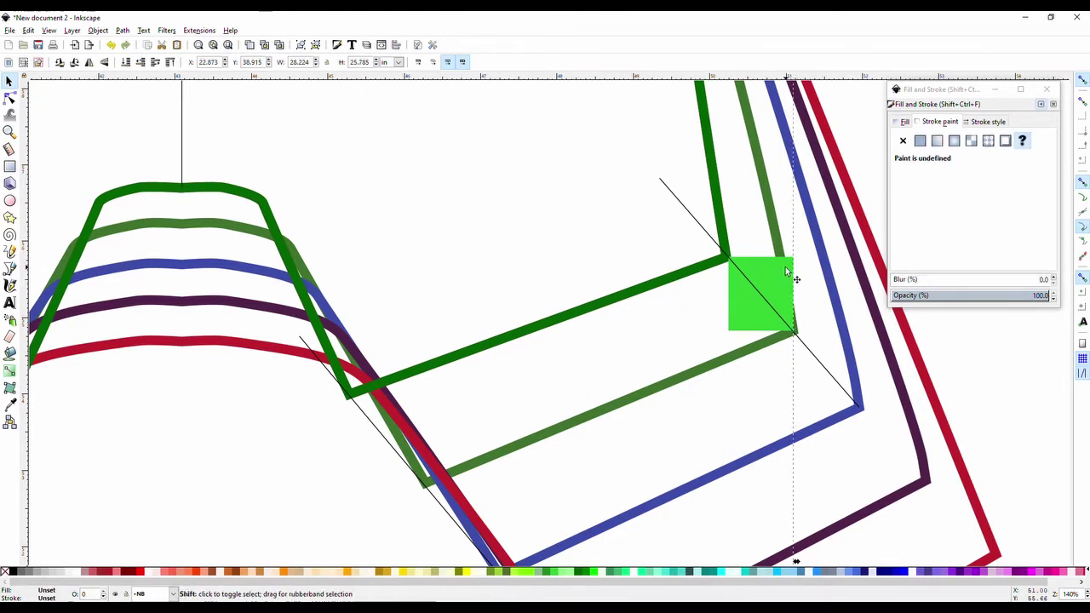
key("ctrl+shift+g")
left_click(659, 263)
left_click(771, 284)
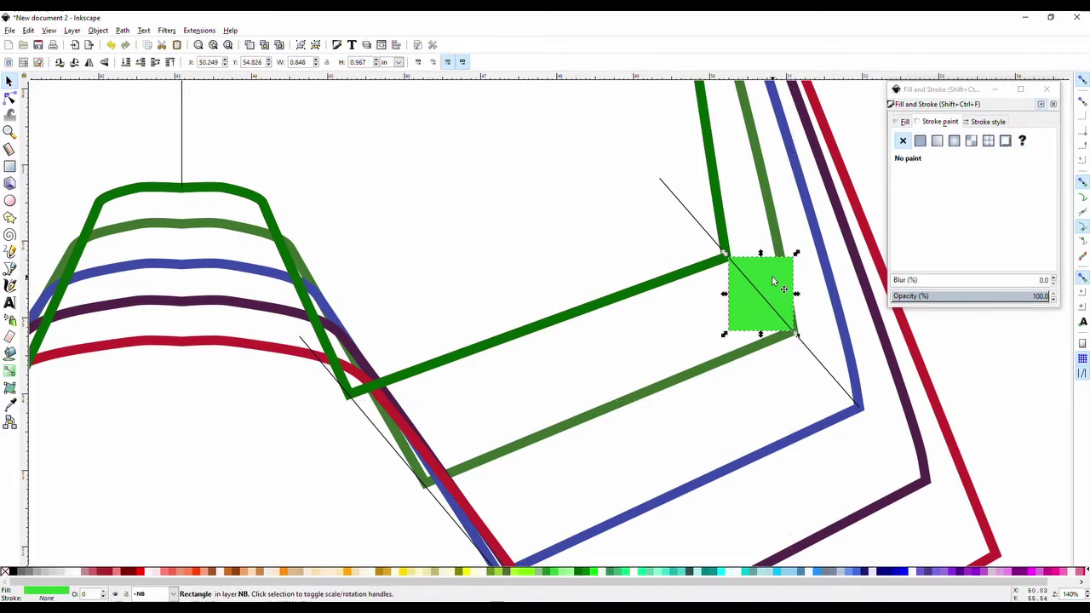
left_click_drag(774, 279, 709, 208)
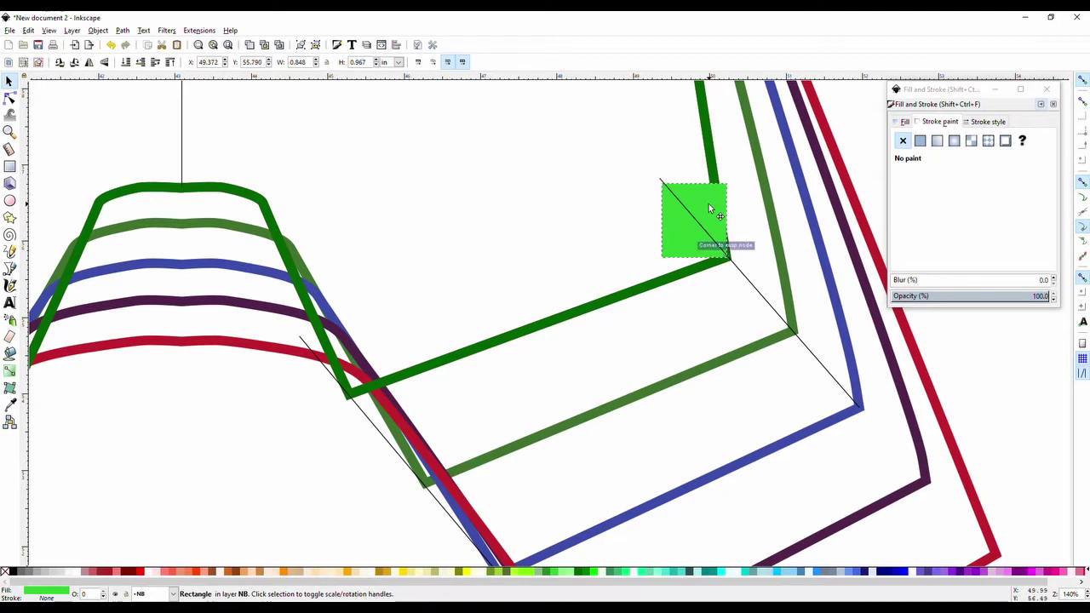
scroll(713, 310, "up", 3)
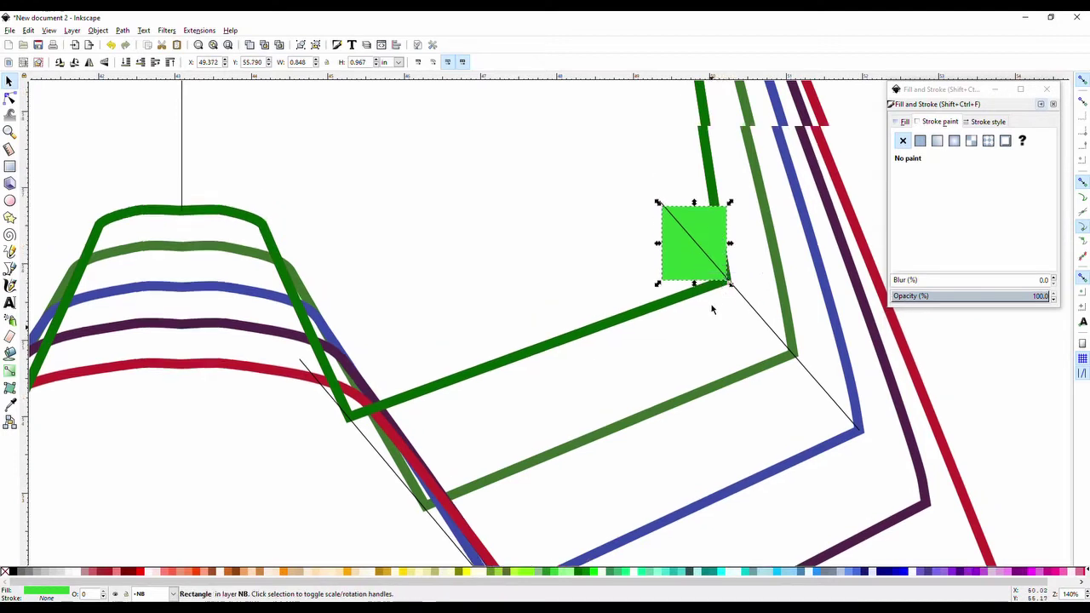
scroll(718, 320, "down", 2)
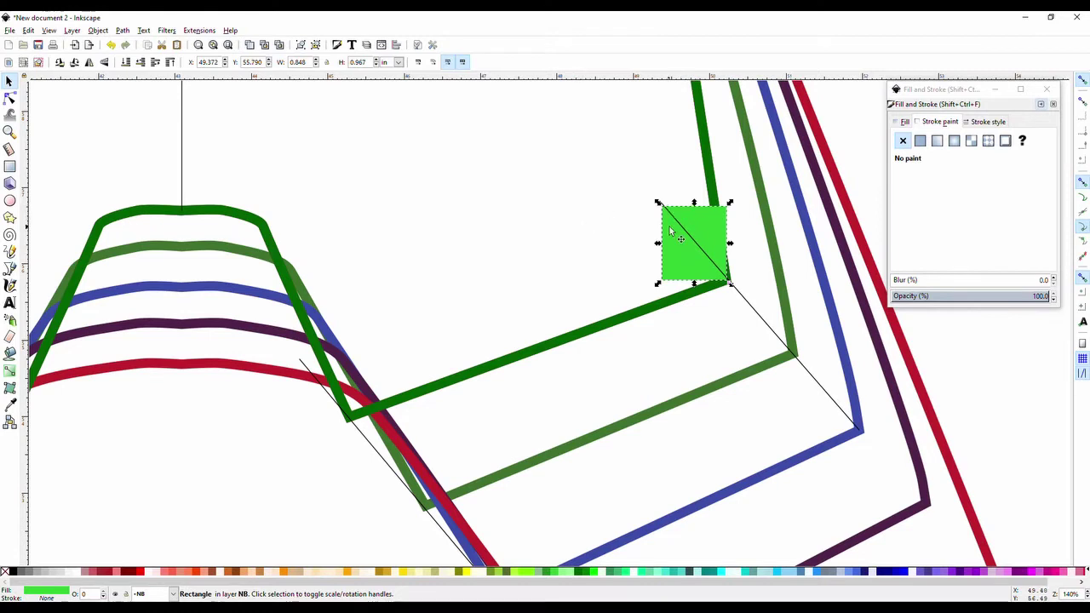
left_click(771, 298)
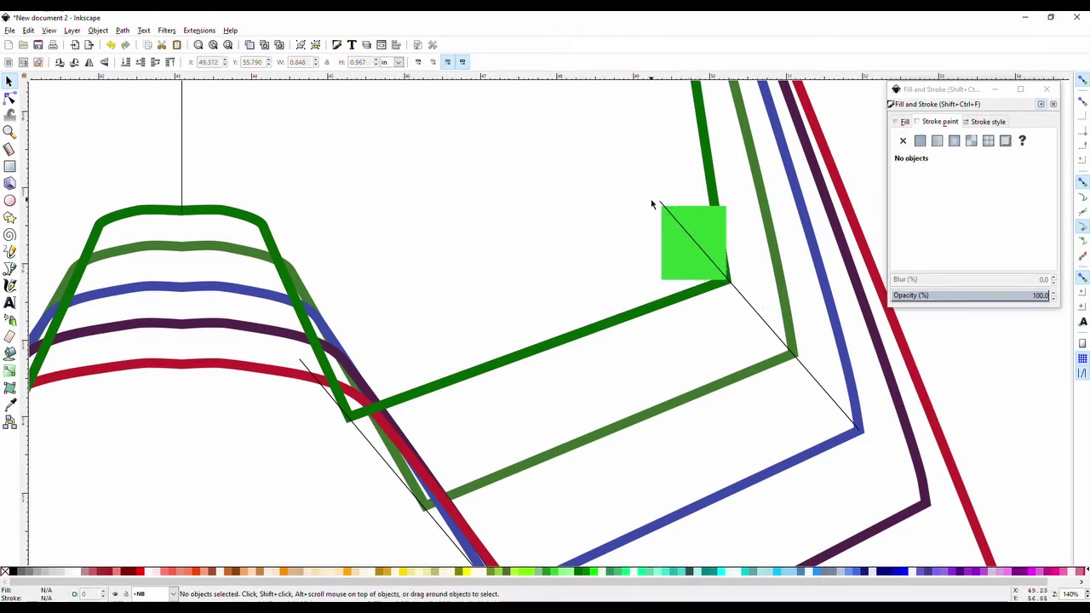
left_click(691, 227)
Step: Draw a straight line about 1.3 in long from the dark green outer leg corner to the next larger size's leg corner
scroll(715, 237, "up", 4)
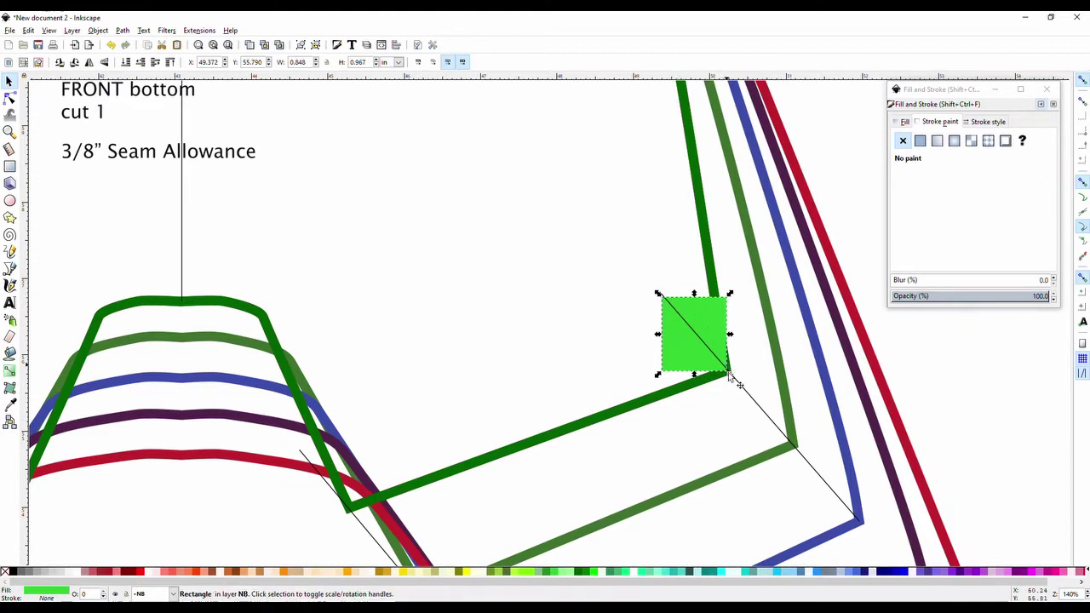
left_click(9, 270)
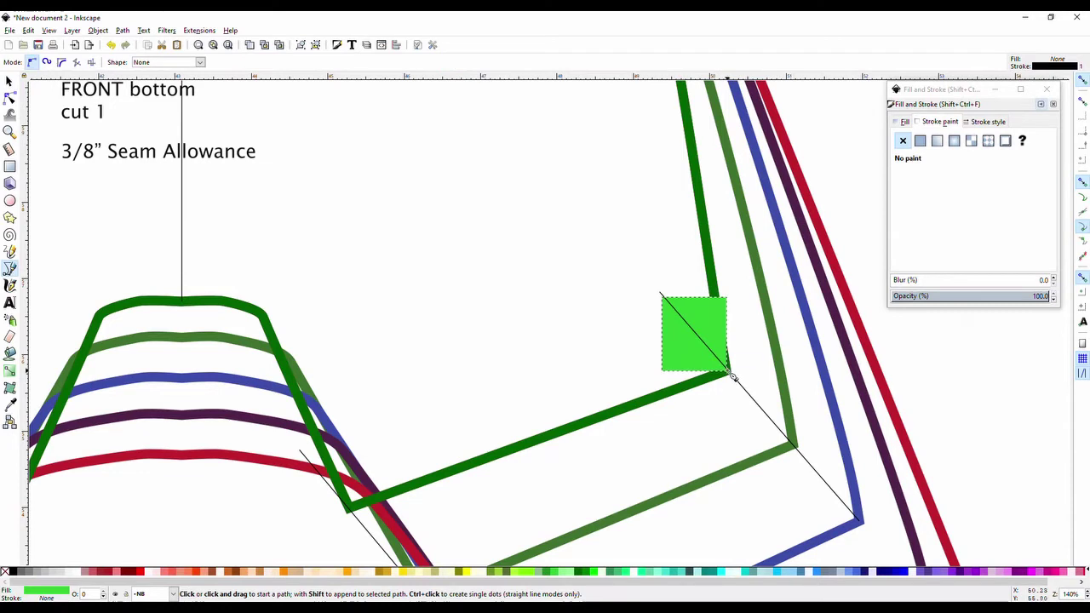
left_click(730, 372)
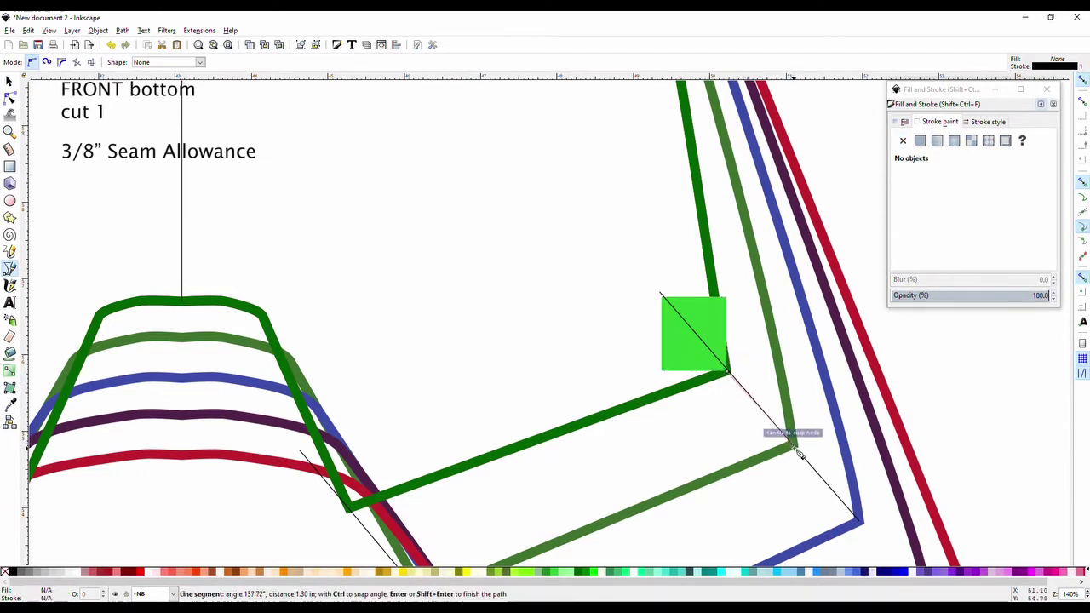
left_click(795, 447)
key("Return")
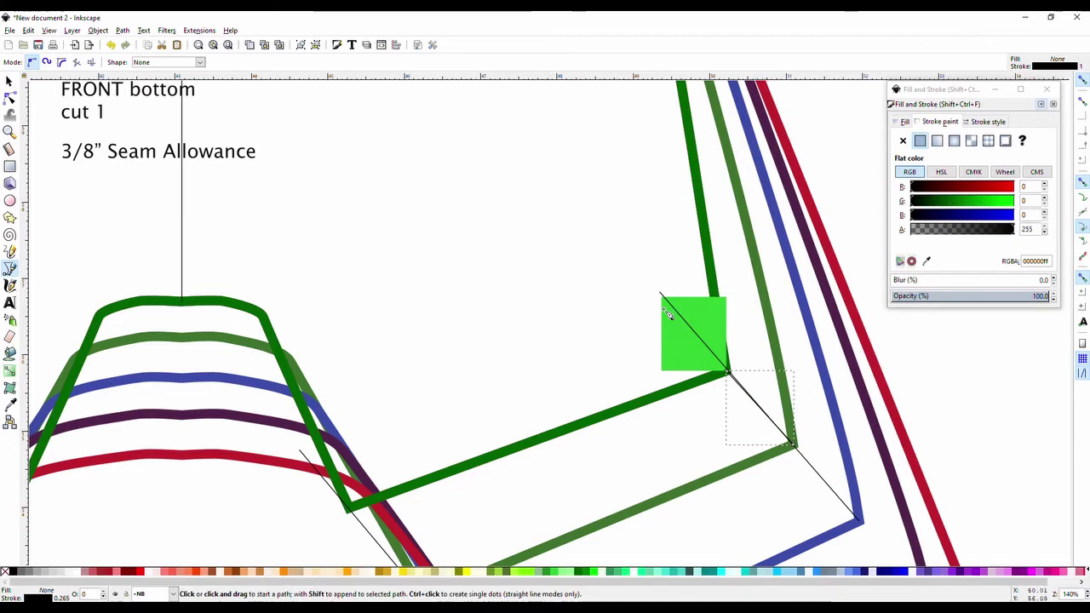
Step: Set the green rectangle aside and move the new line so its lower end meets the dark green leg corner, at X 49.340, Y 55.787 in
left_click(10, 81)
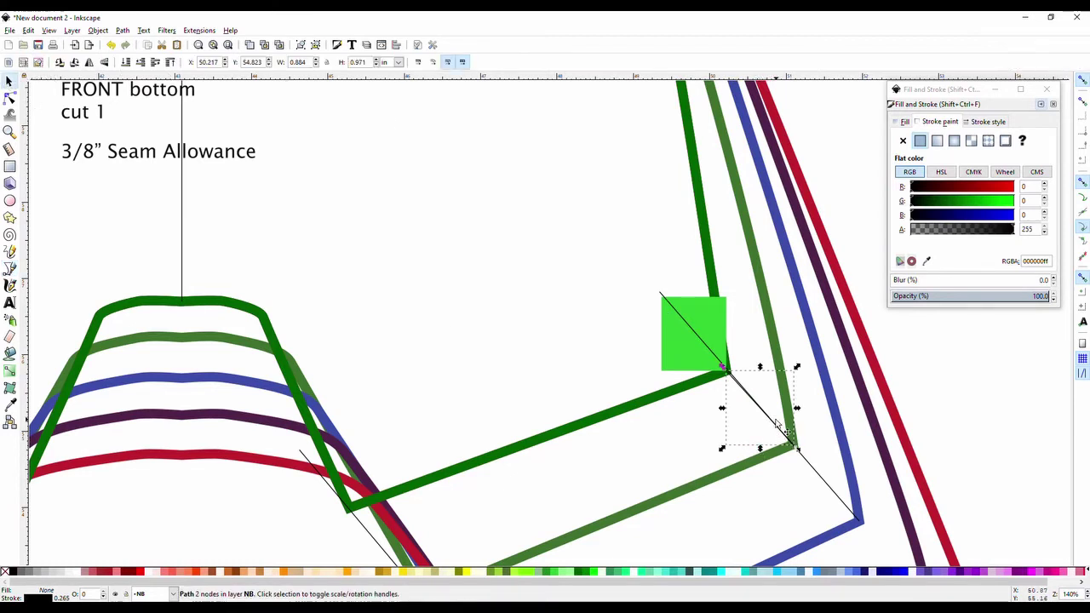
left_click_drag(776, 424, 846, 327)
left_click(637, 344)
left_click(712, 357)
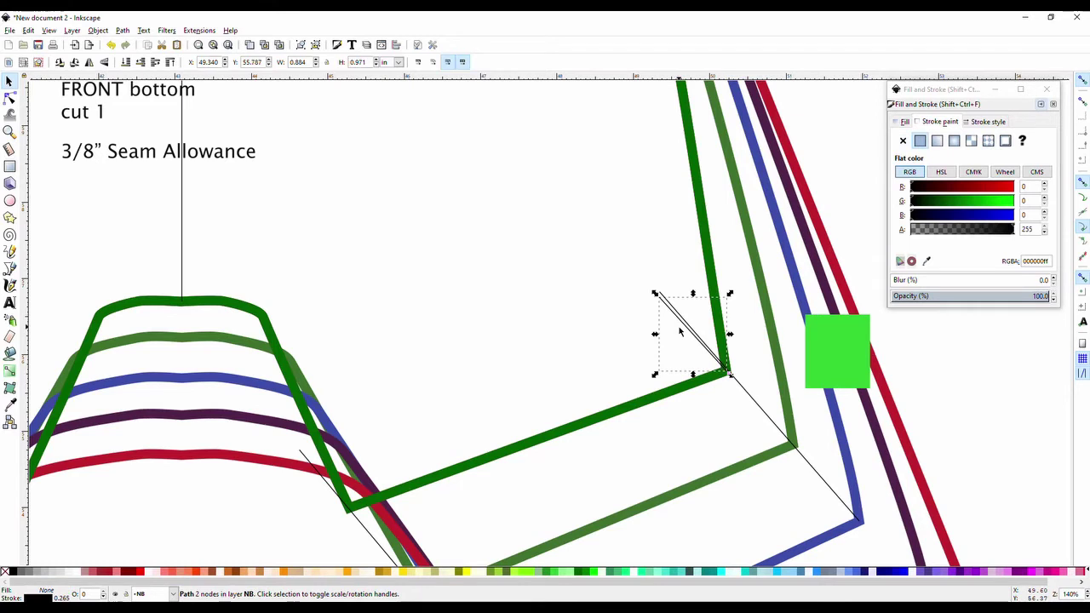
Step: Shift the short line's rotation centre to its lower end and rotate it with snapping off until it nearly follows the grading line
key("r")
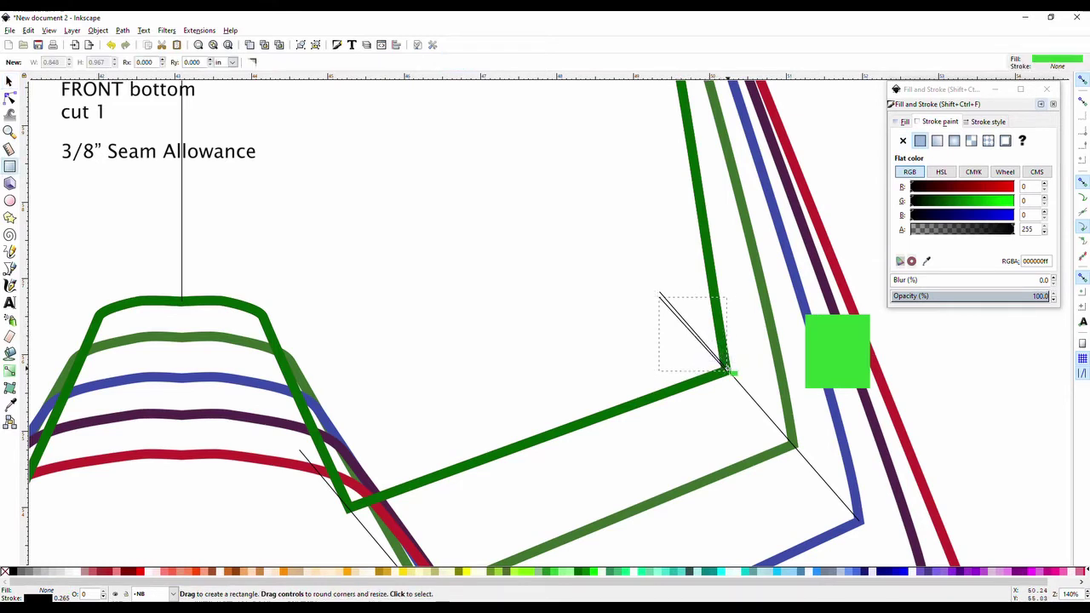
key("s")
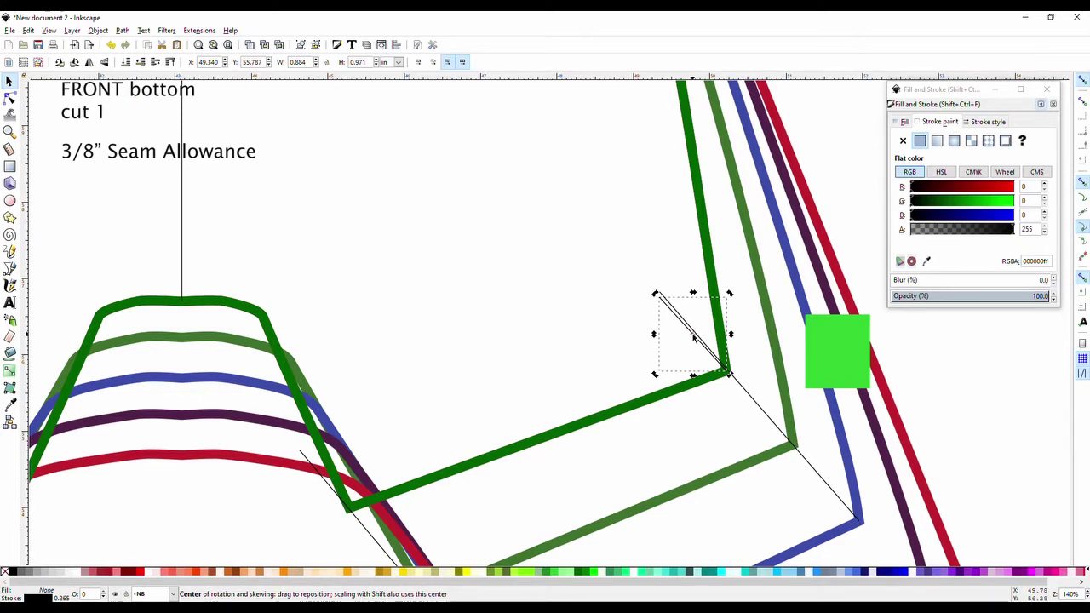
left_click_drag(693, 338, 729, 375)
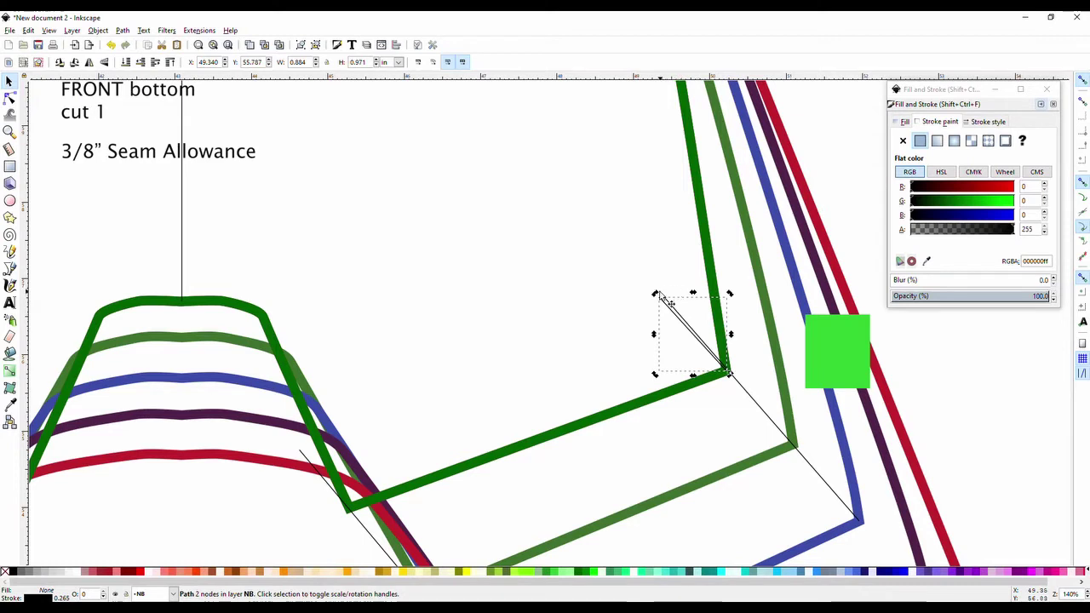
left_click_drag(655, 294, 657, 295)
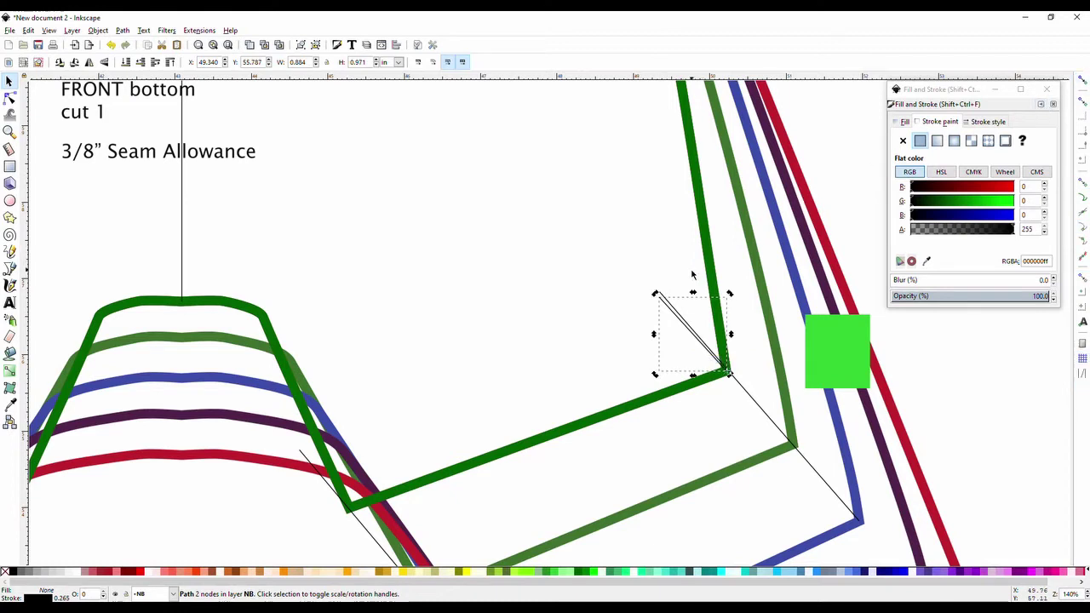
left_click_drag(655, 294, 658, 295)
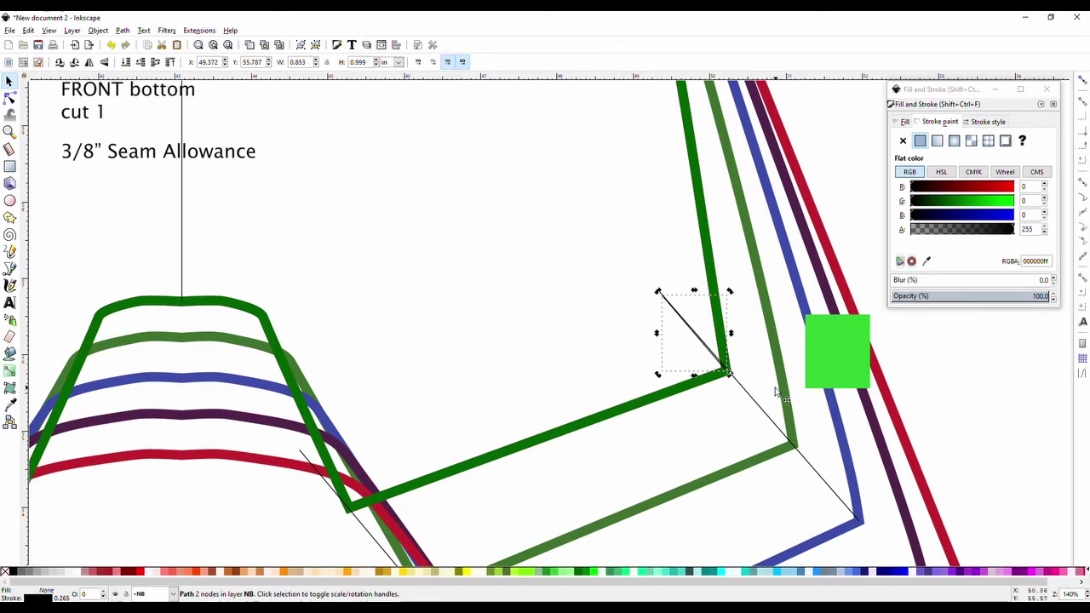
left_click(602, 338)
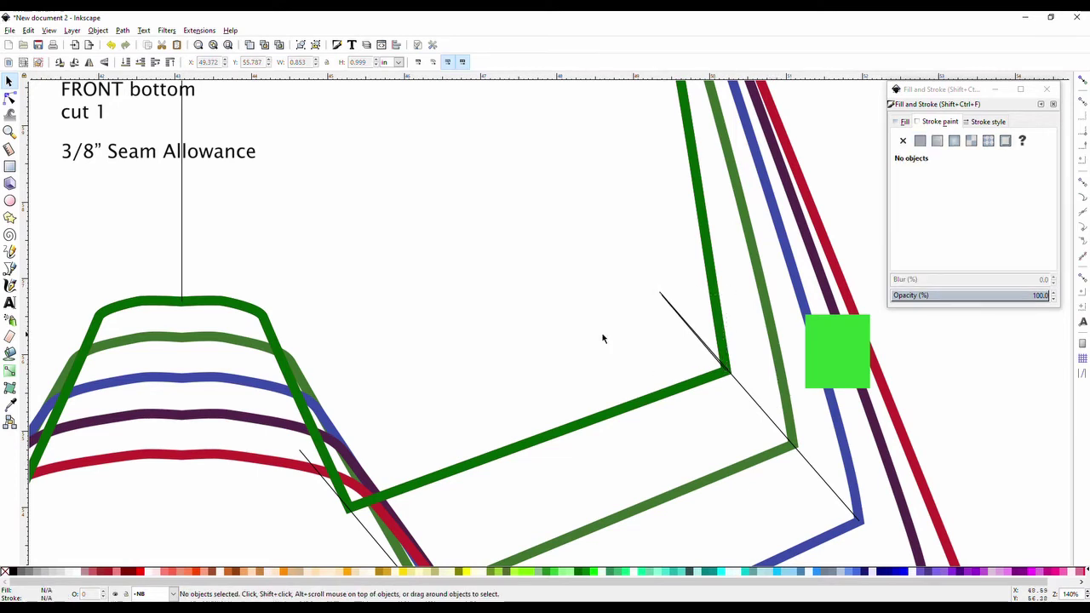
Step: Recolour the rotated line's stroke brown, a52a2aff, and delete the line
left_click(692, 330)
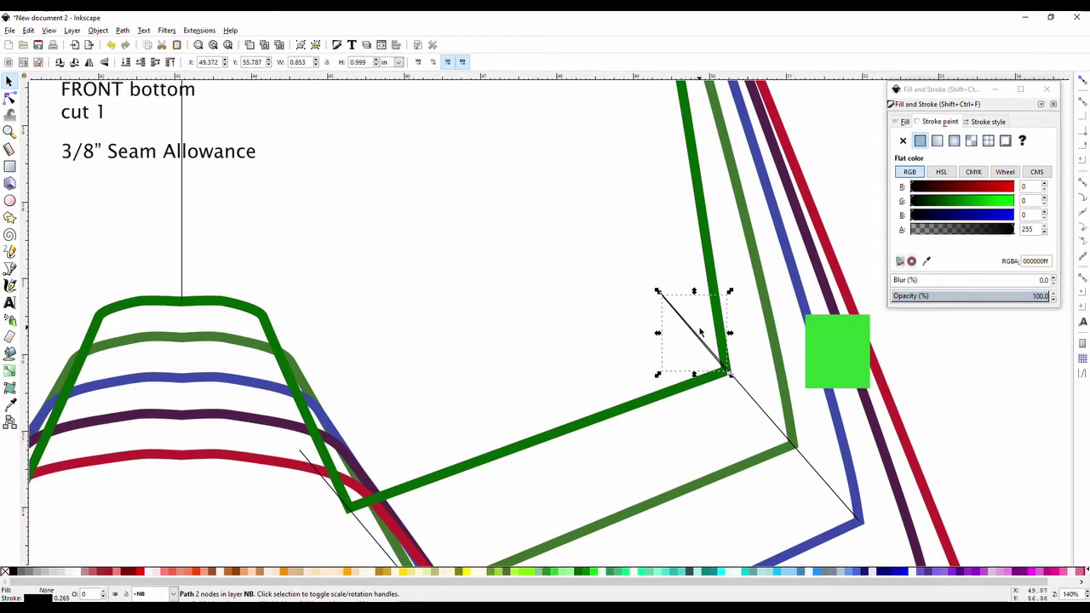
left_click(117, 572, "shift")
left_click(610, 359)
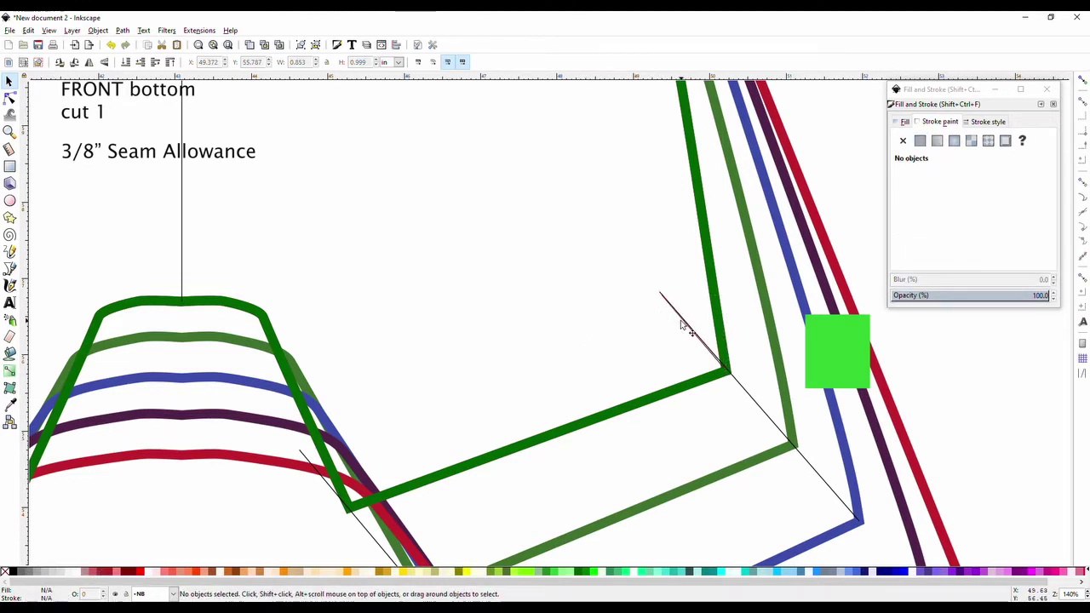
left_click(683, 328)
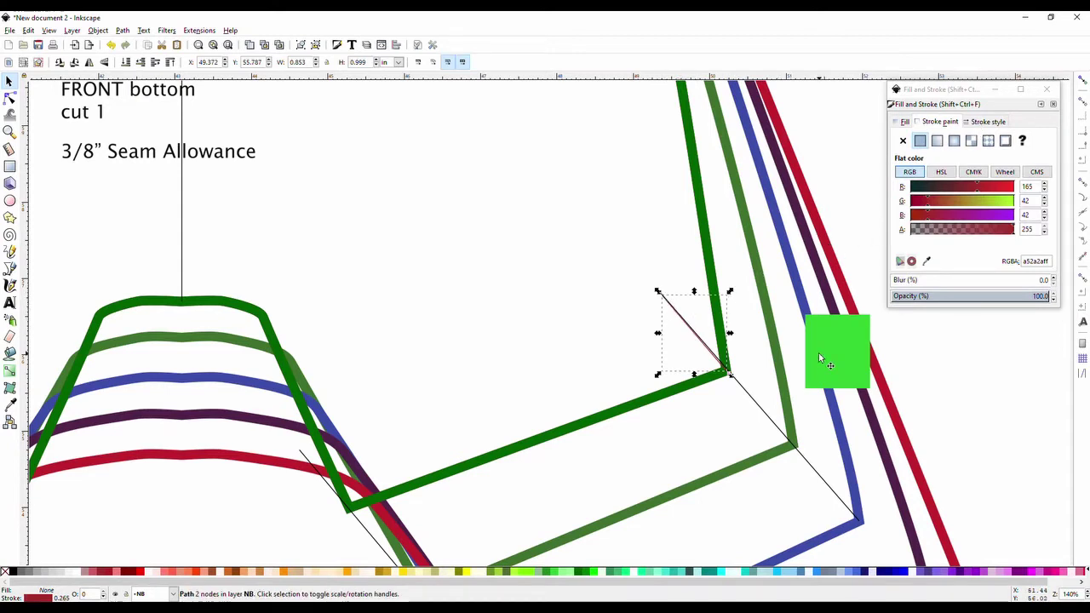
left_click(711, 403)
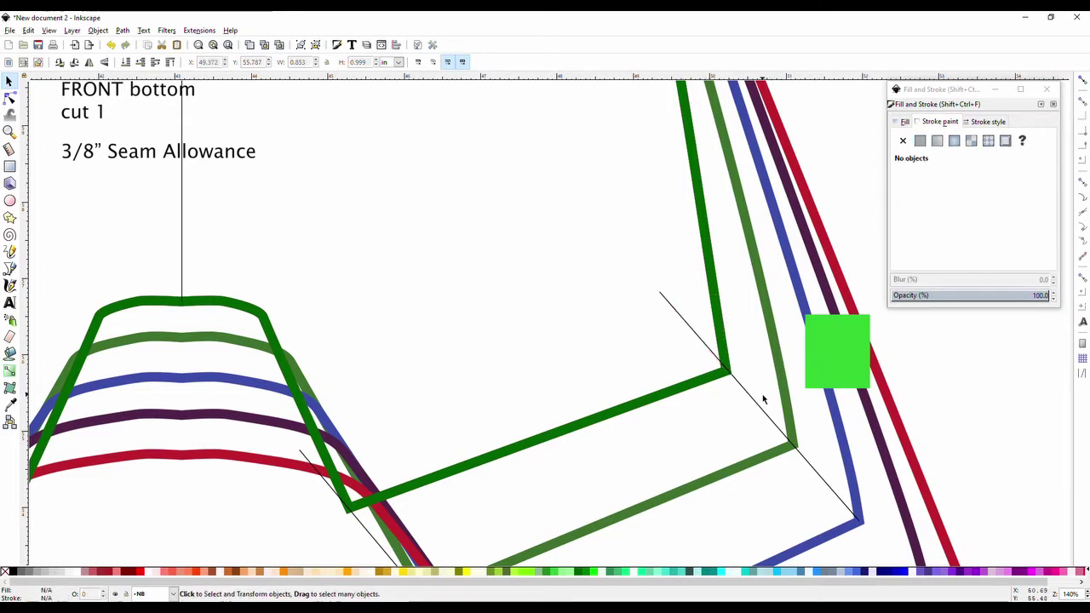
Step: Place the green rectangle at X 49.372, Y 55.820 in, and snap the dark green outline's leg corner to its upper-left corner with snapping on
left_click_drag(808, 345, 674, 327)
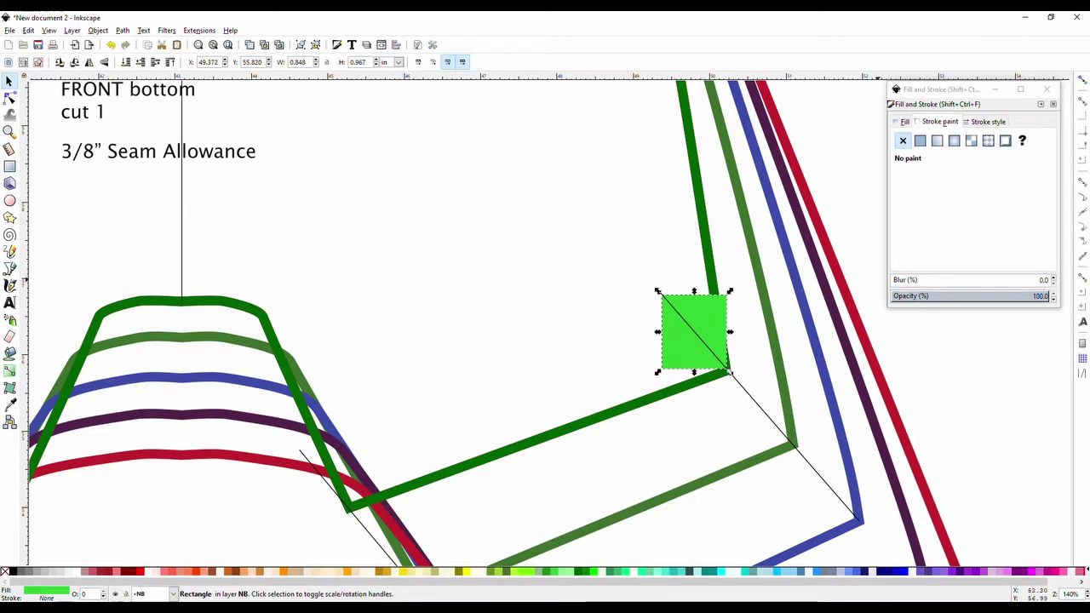
left_click(1080, 80)
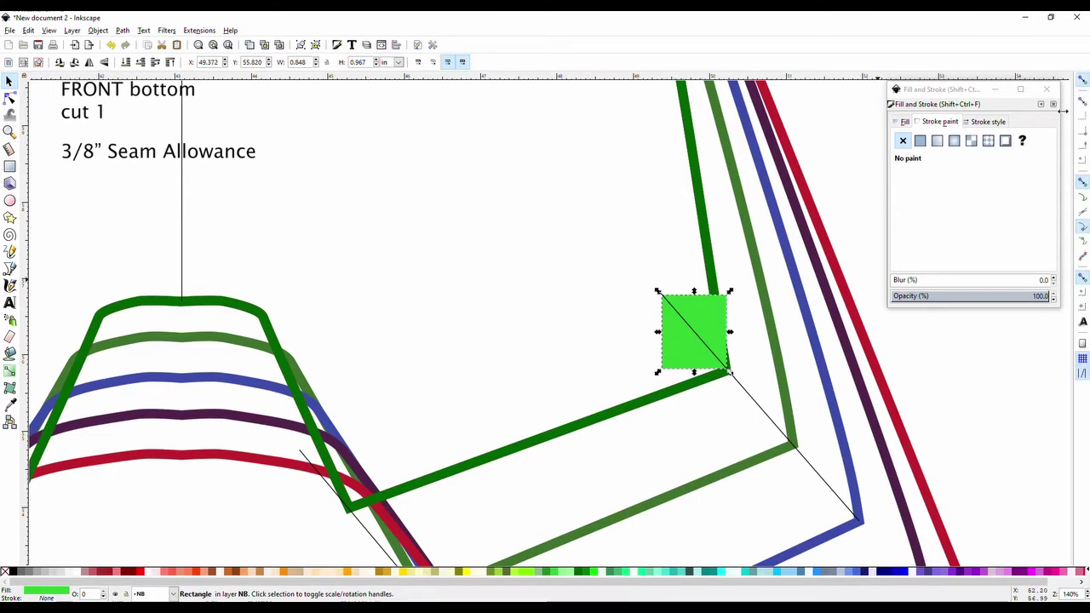
left_click(623, 417)
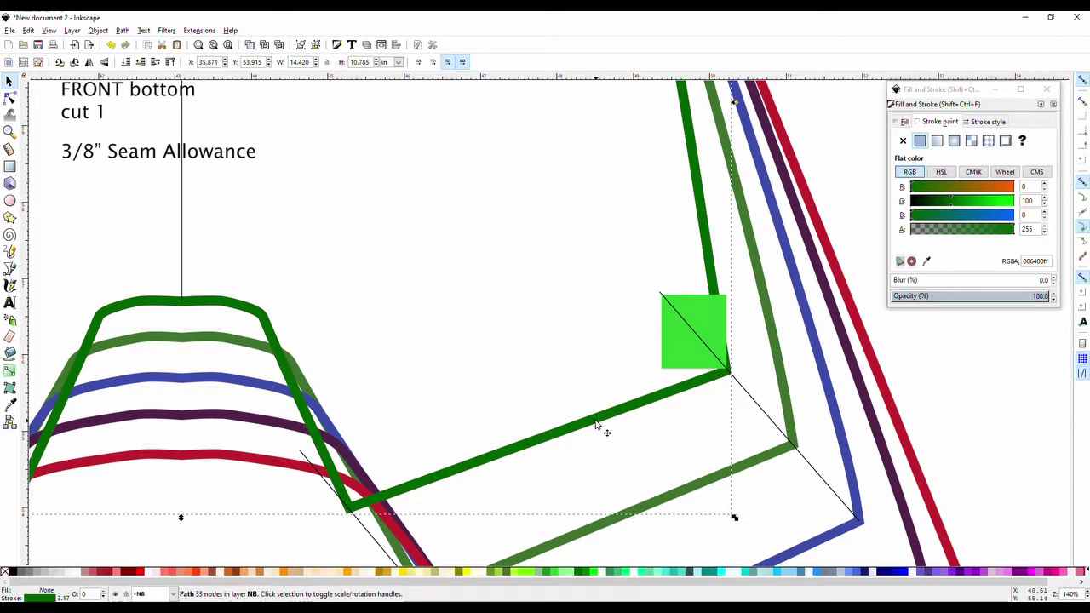
left_click_drag(597, 424, 532, 346)
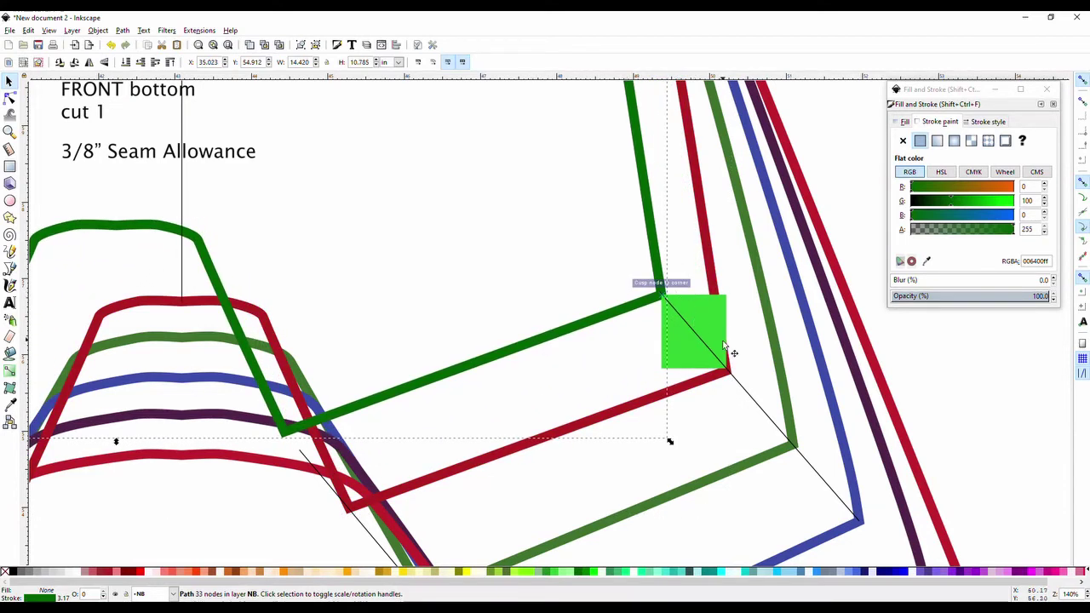
Step: Paste a copy of the red smallest-size outline in place over the original
scroll(642, 417, "down", 5)
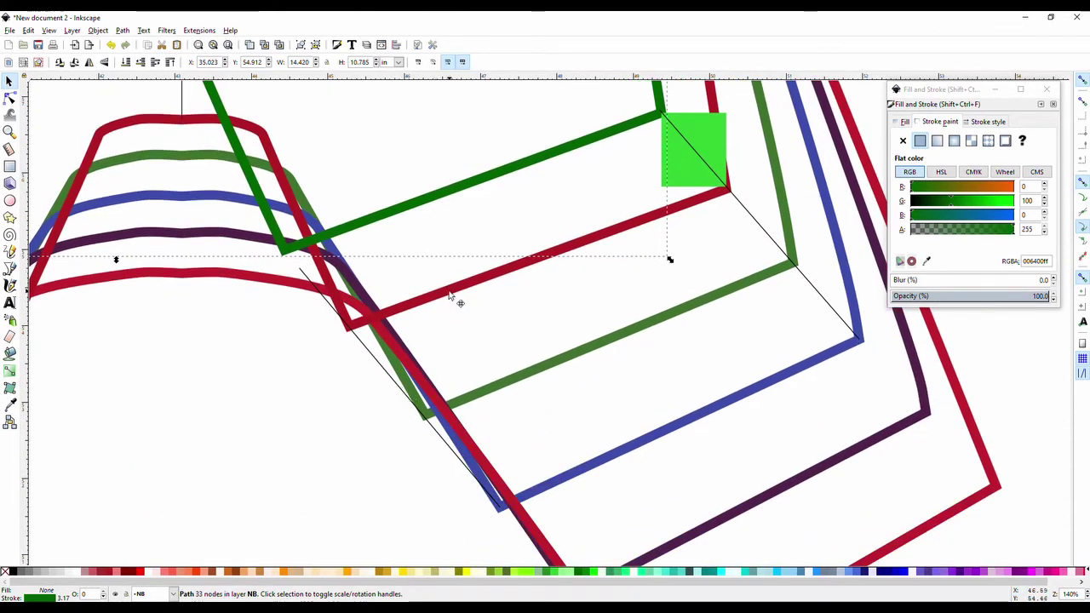
left_click(450, 293)
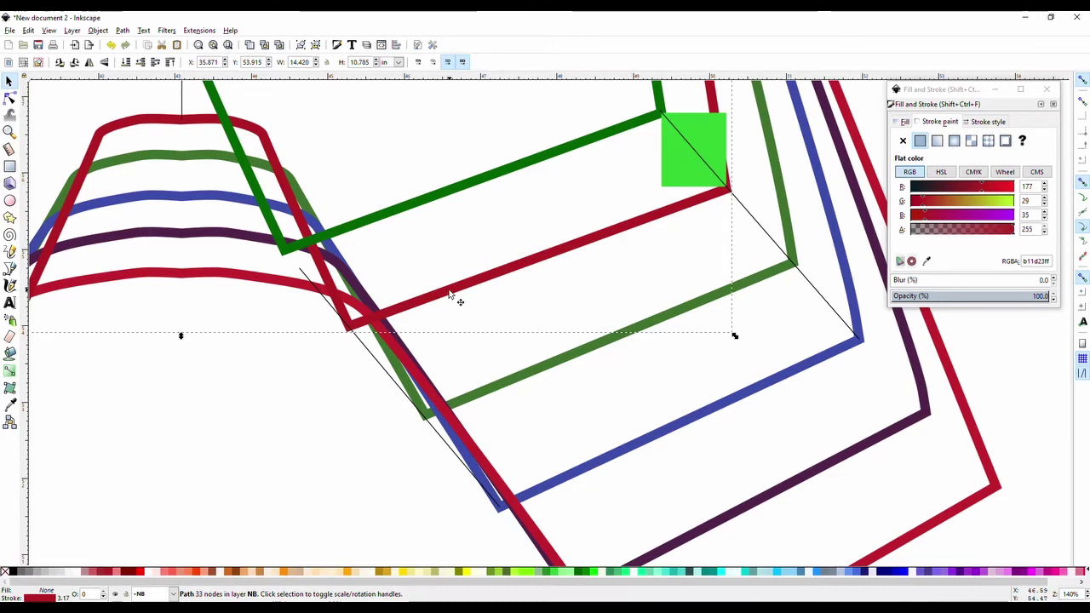
key("alt+shift+q")
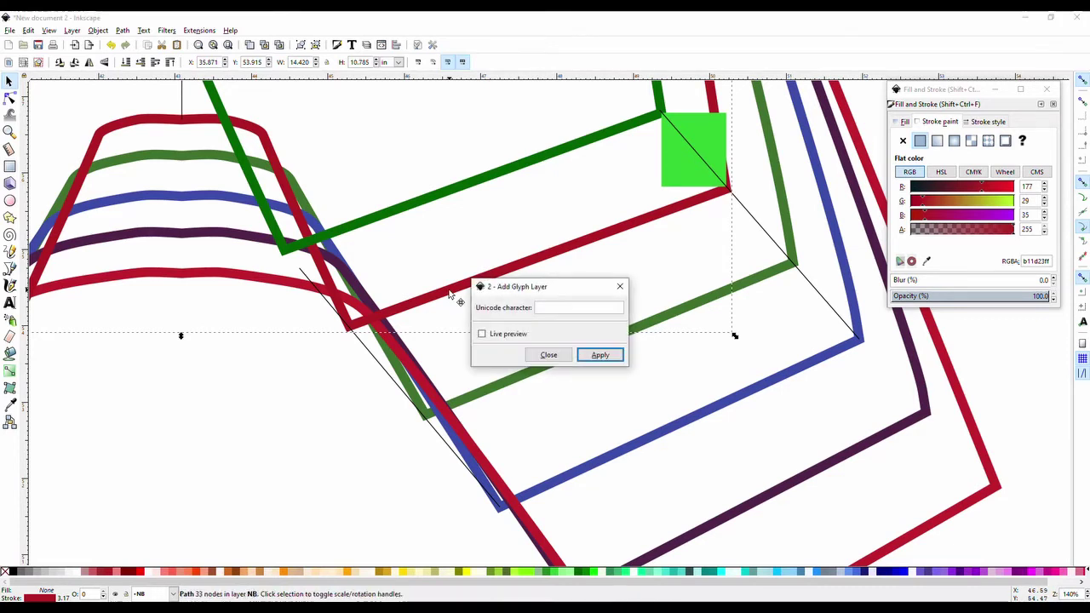
left_click(545, 354)
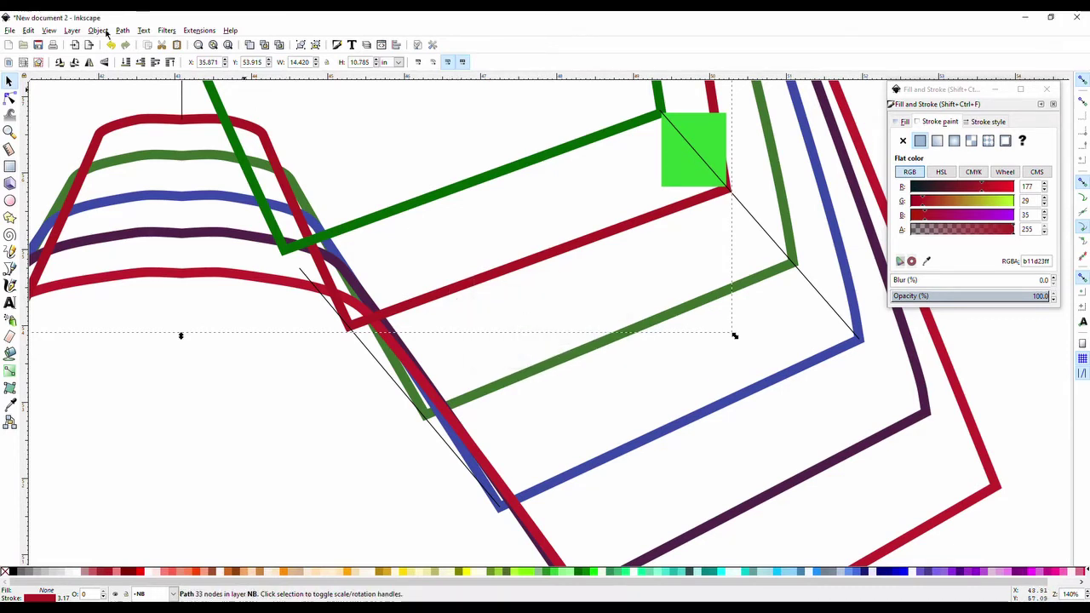
left_click(29, 31)
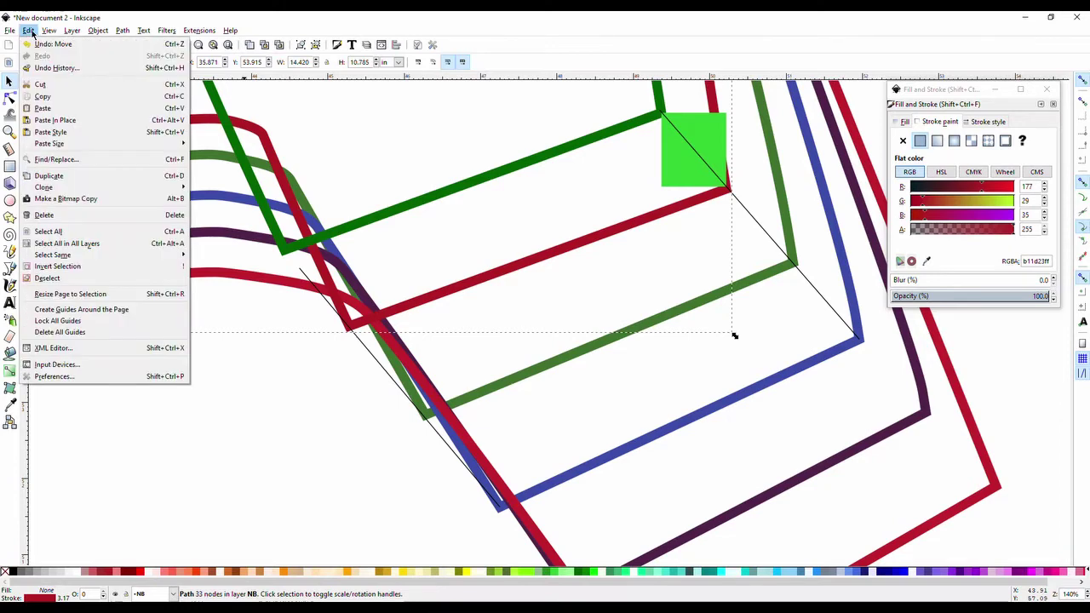
left_click(89, 125)
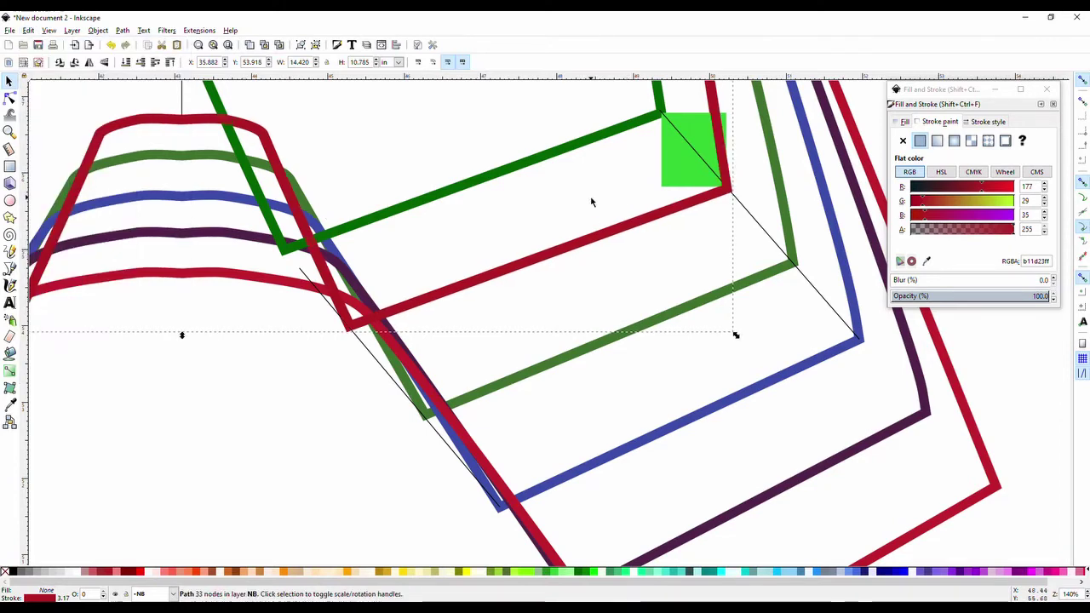
left_click(596, 203)
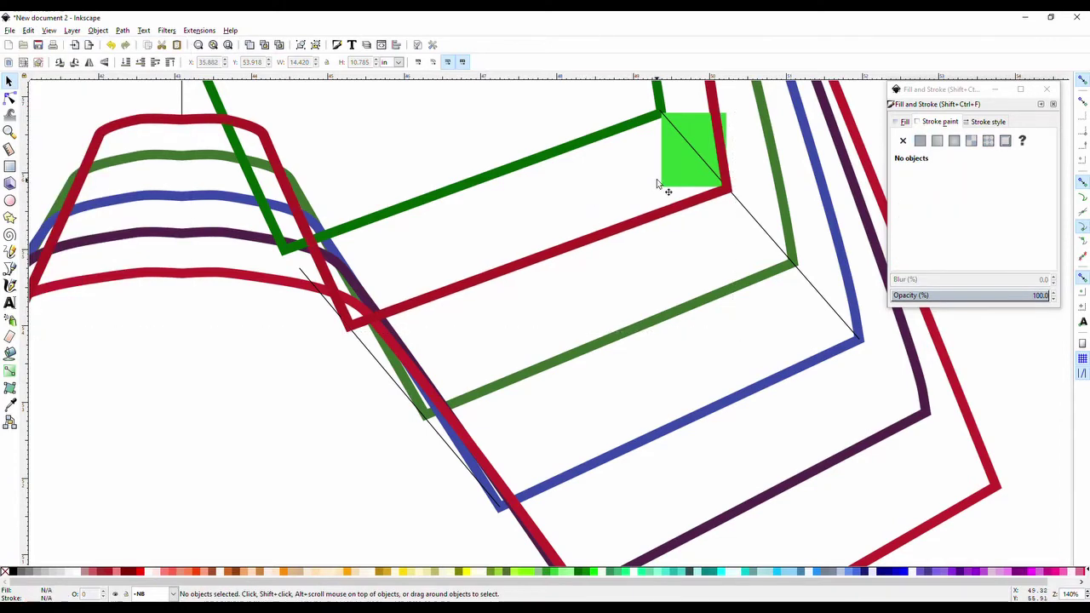
Step: Shift the pasted red outline slightly upward and undo the move
left_click(431, 302)
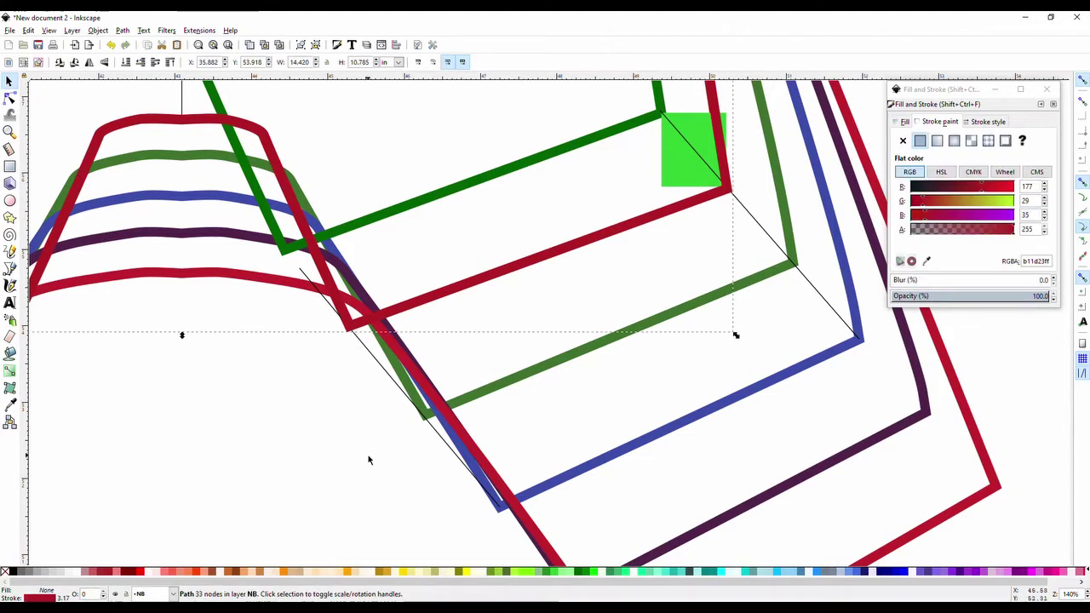
left_click_drag(456, 286, 456, 273)
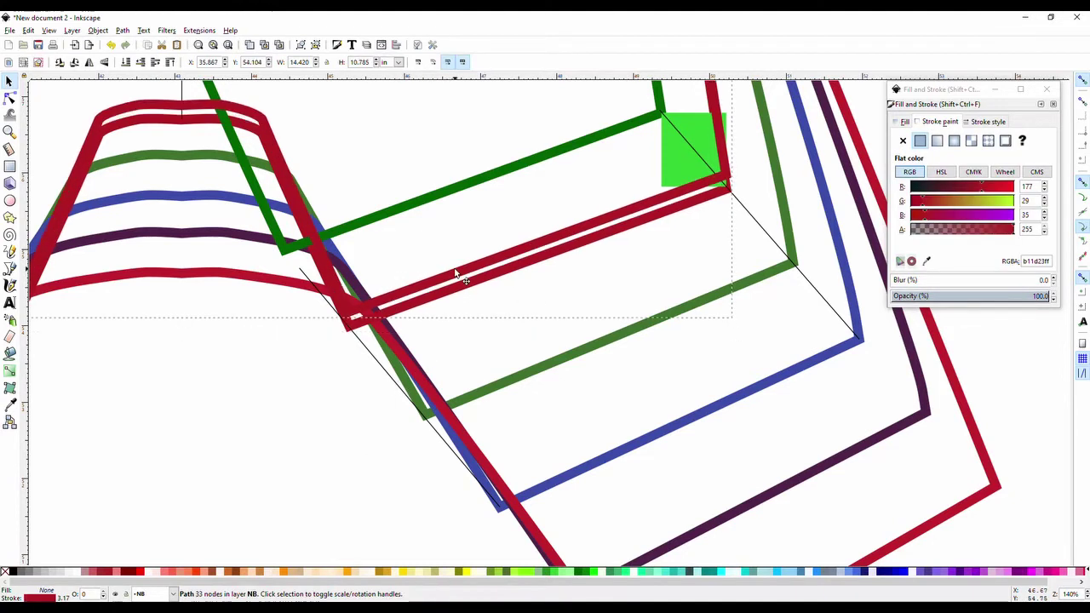
key("ctrl+z")
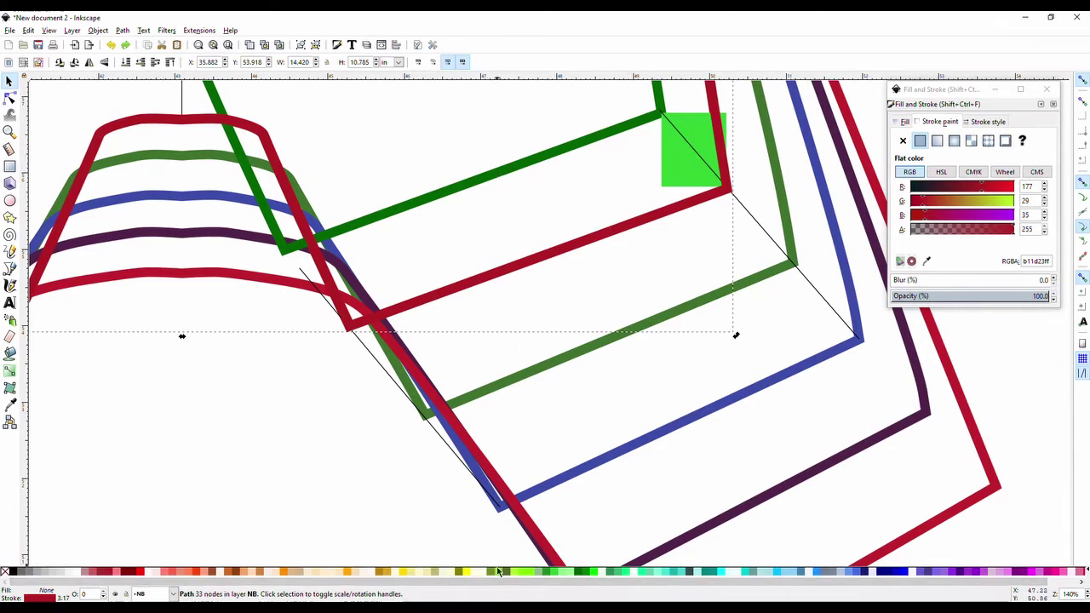
Step: Recolour the pasted red outline's stroke spring green, 00ff7fff
left_click(627, 571, "shift")
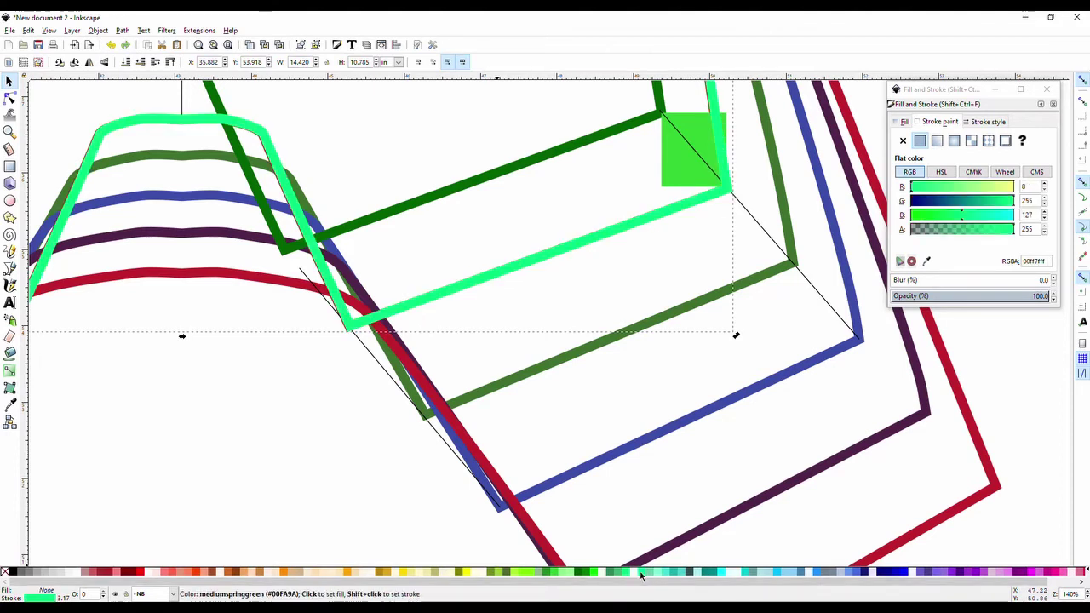
left_click(557, 275)
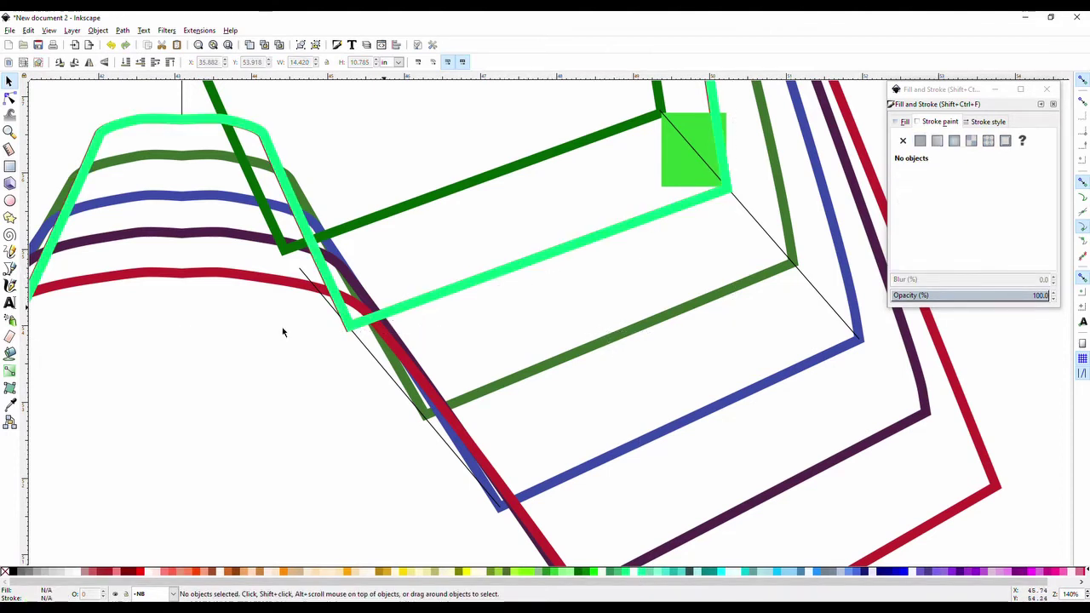
Step: Draw a strokeless 0.998 × 1.163 in rectangle spanning the inner leg corners of the spring green and olive green outlines
left_click(10, 167)
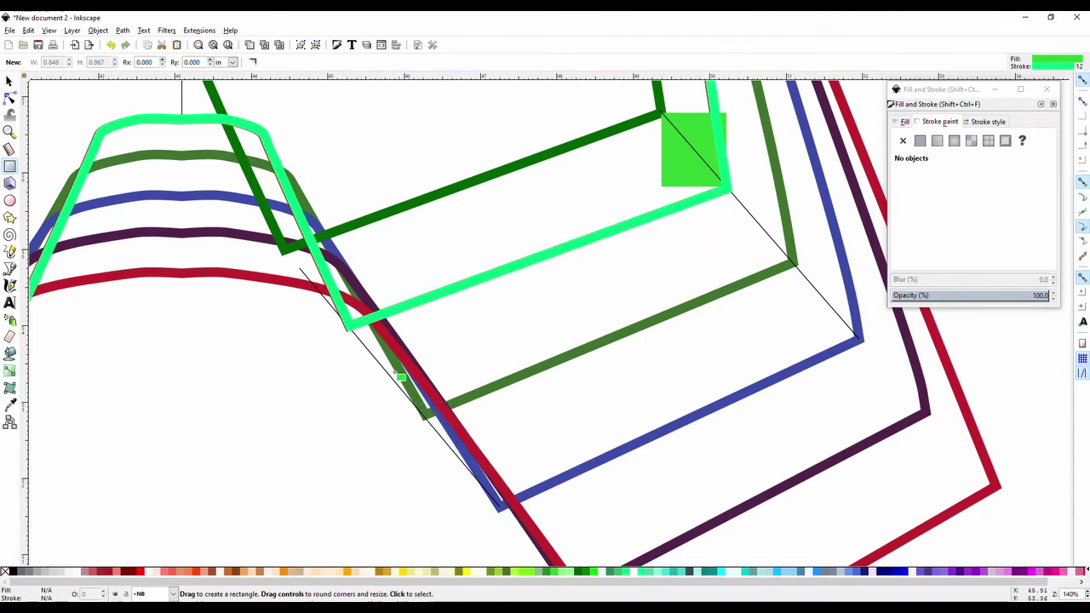
mouse_move(347, 321)
left_mouse_down()
mouse_move(424, 425)
mouse_move(434, 419)
mouse_move(425, 415)
left_mouse_up()
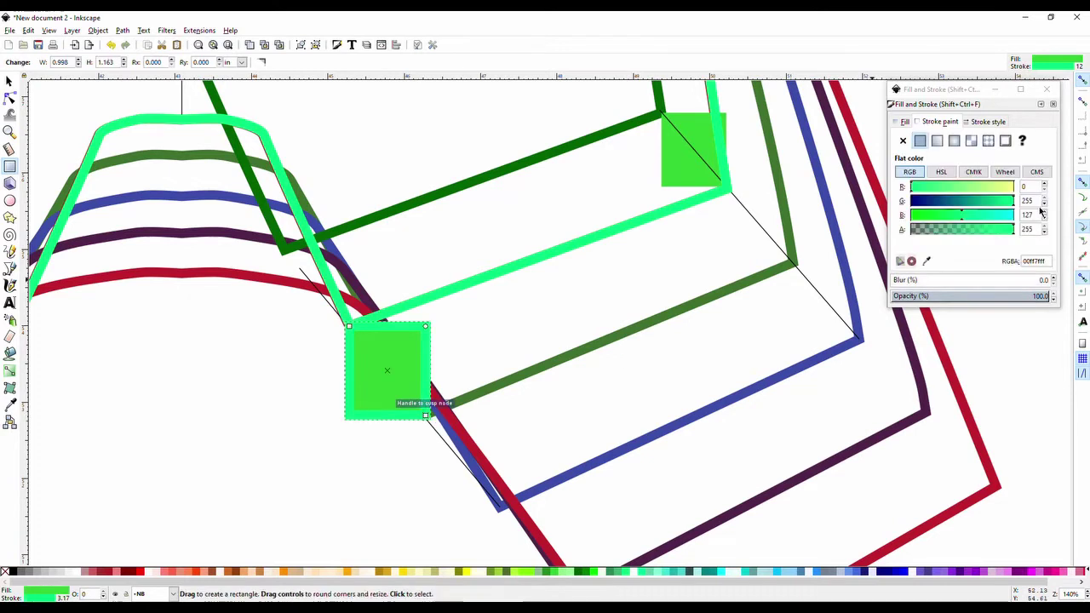
left_click(902, 141)
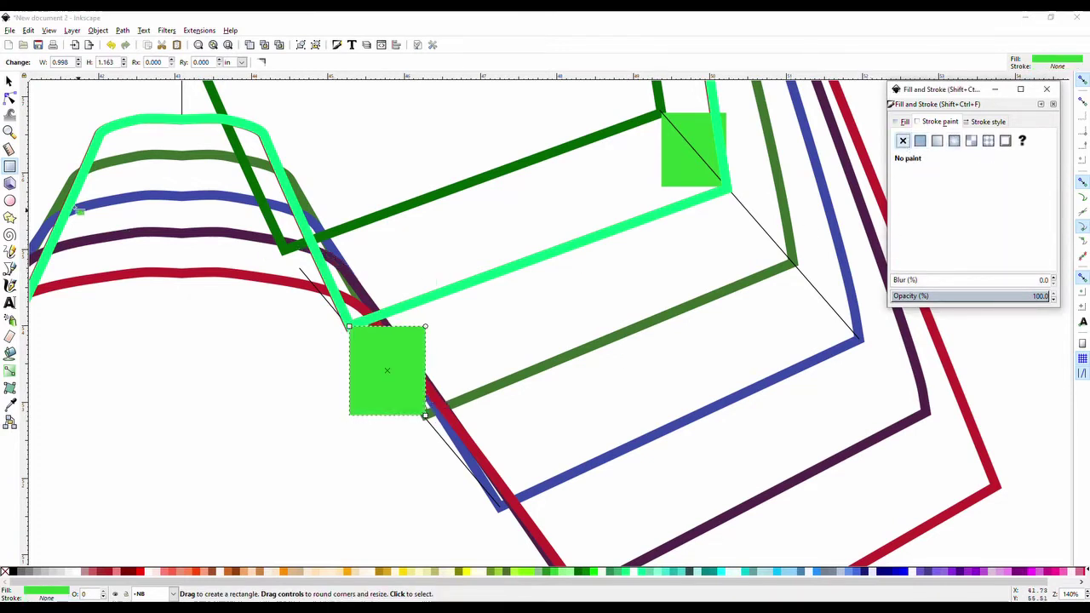
Step: Try the new rectangle against the spring green outline's inner leg corner, and set it aside in the empty area
left_click(10, 83)
left_click(184, 426)
left_click_drag(397, 385, 320, 296)
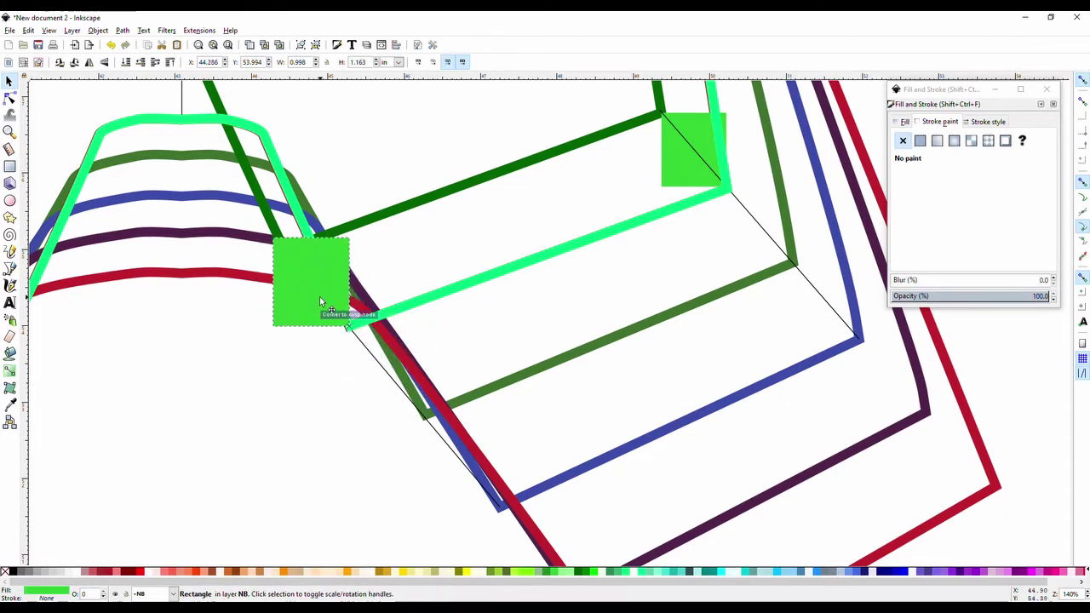
left_click(384, 372)
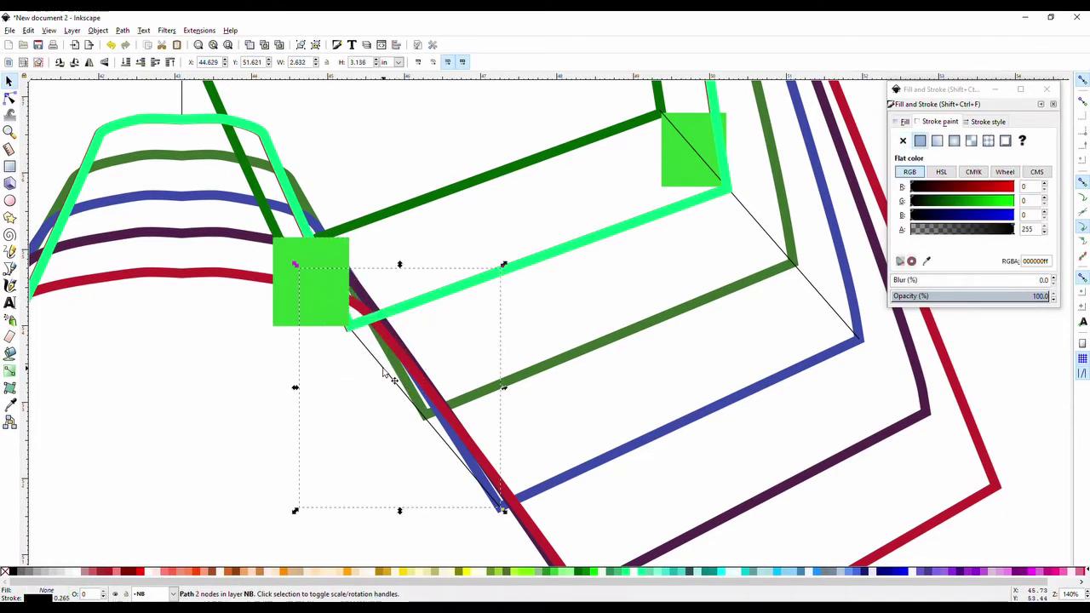
left_click_drag(288, 255, 209, 361)
Step: Stretch the inner leg grading line up to 2.967 × 3.515 in and try the rectangle against it
left_click(389, 377)
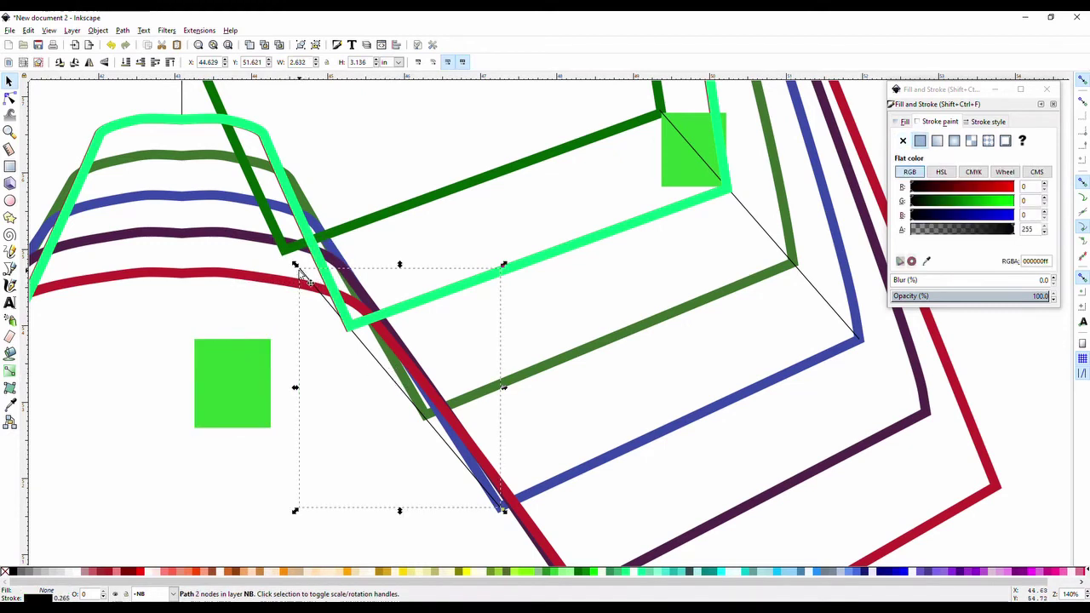
double_click(381, 371)
left_click_drag(294, 265, 272, 239)
key("s")
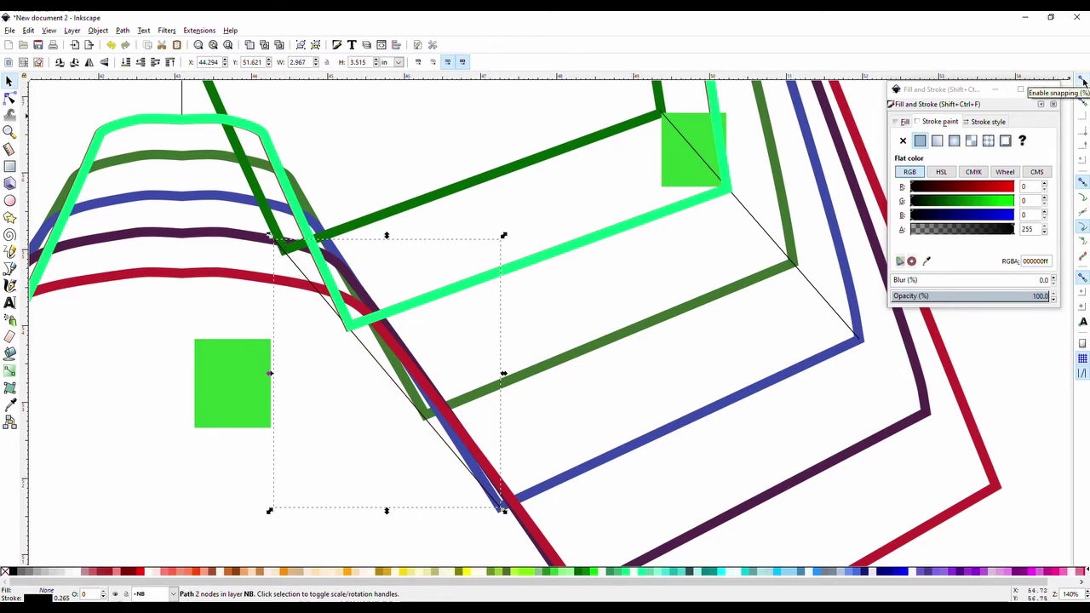
key("Escape")
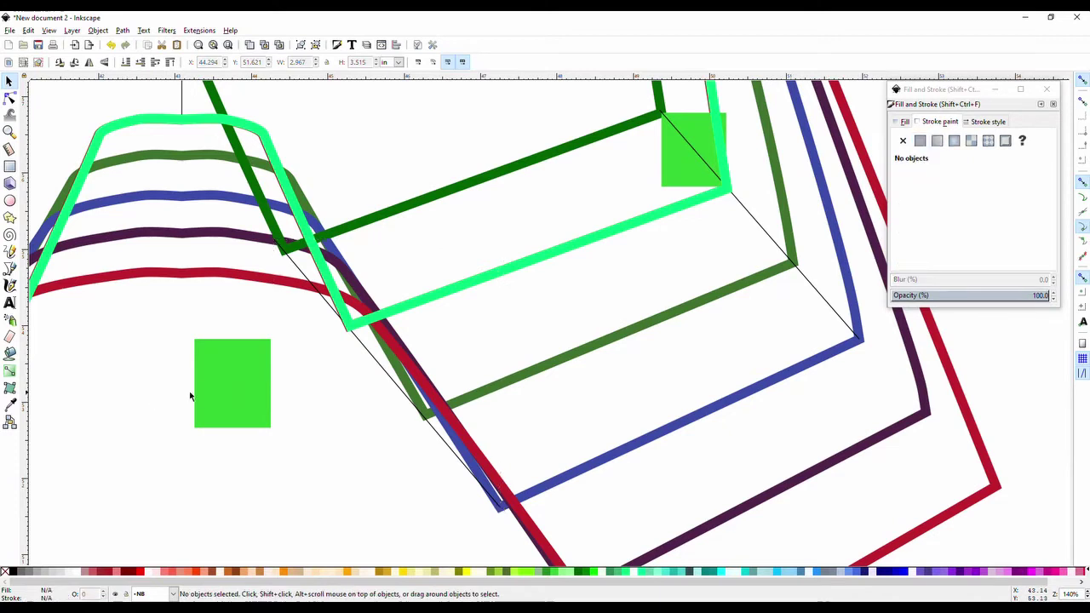
left_click_drag(224, 400, 307, 307)
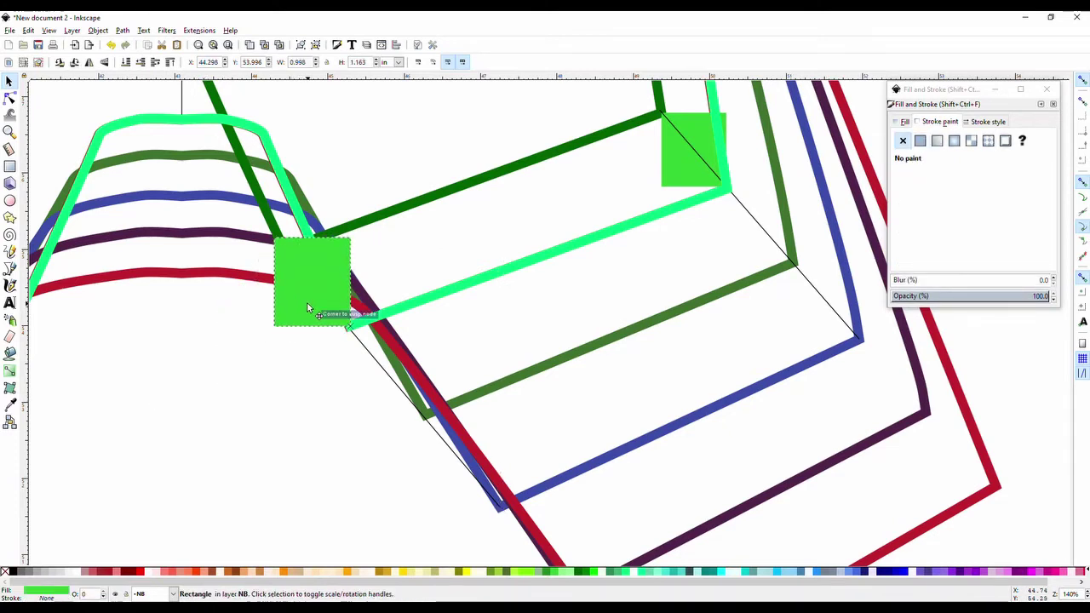
key("Escape")
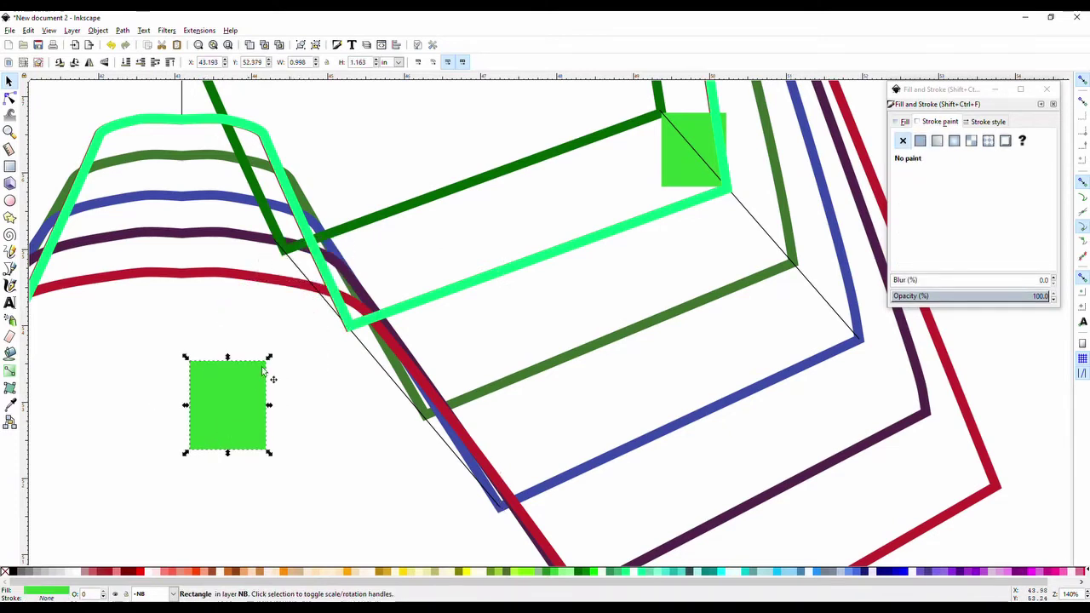
Step: Extend the inner leg grading line by moving its upper end node to X 44.038, Y 55.505 in
left_click(309, 281)
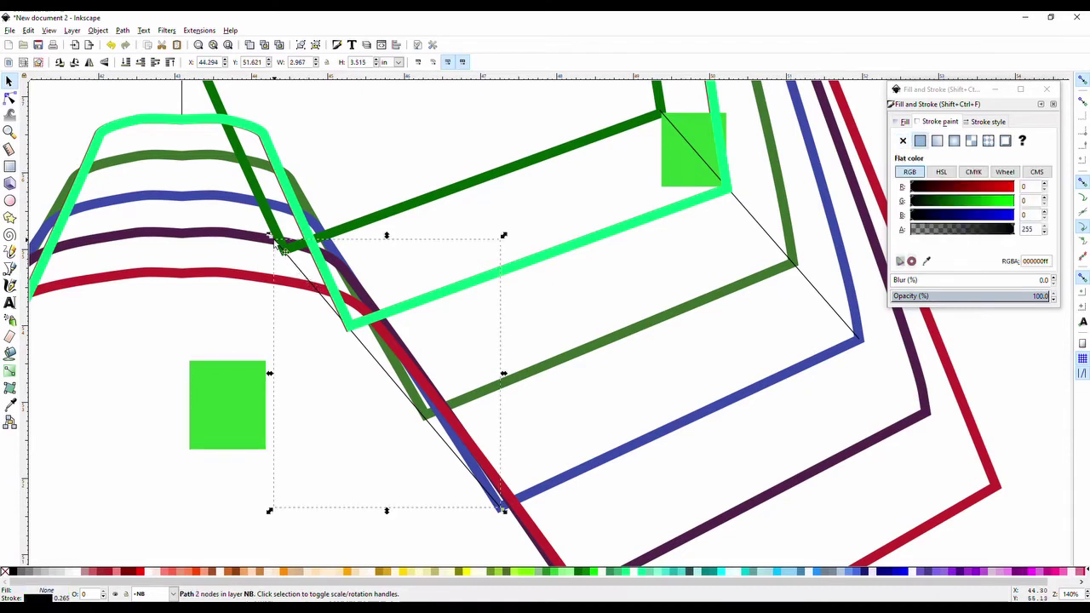
key("n")
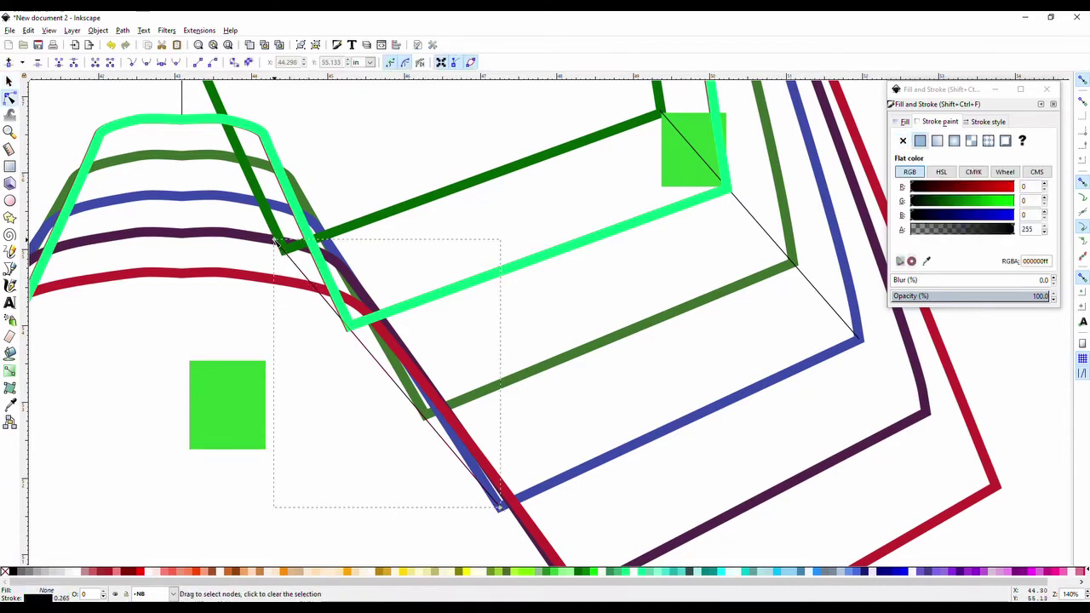
left_click_drag(275, 242, 254, 210)
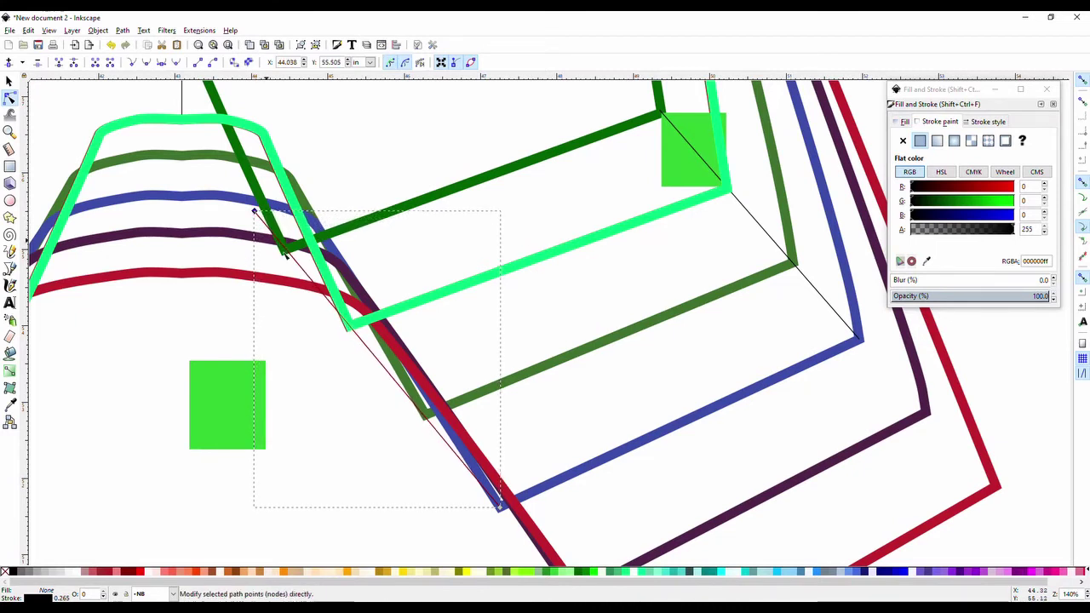
Step: Place the spacing rectangle at X 44.309, Y 54.001 in, with its lower-right corner on the spring green outline's inner leg corner
left_click(204, 402)
left_click_drag(227, 402, 313, 283)
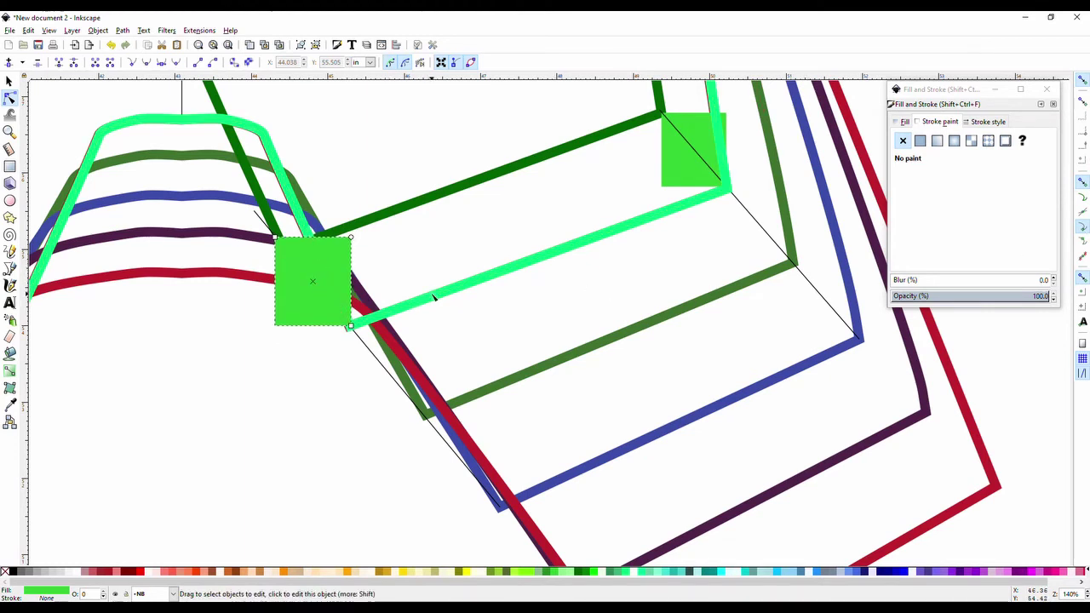
key("s")
left_click(436, 324)
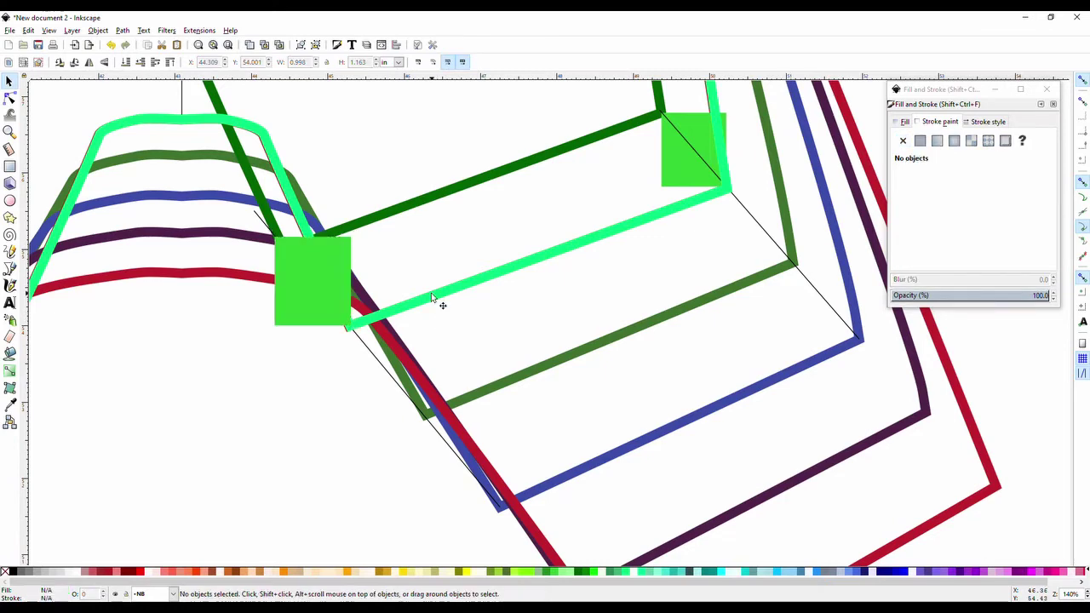
Step: Move the spring green outline's inner leg corner to the rectangle's upper-left corner and nudge it right to X 34.937, Y 55.086 in
left_click(431, 294)
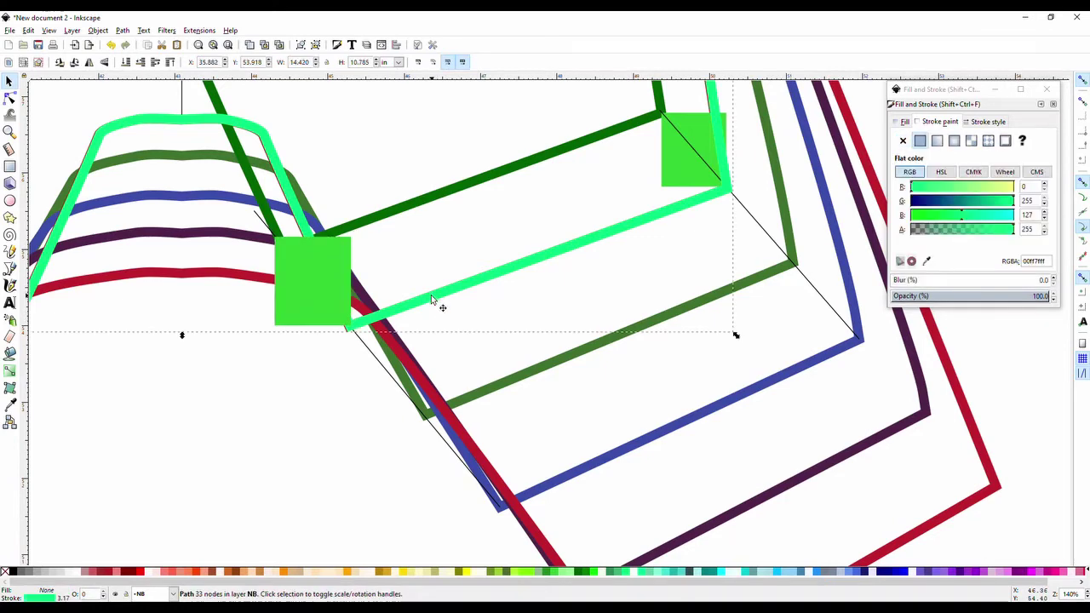
left_click_drag(431, 295, 359, 205)
left_click(195, 356)
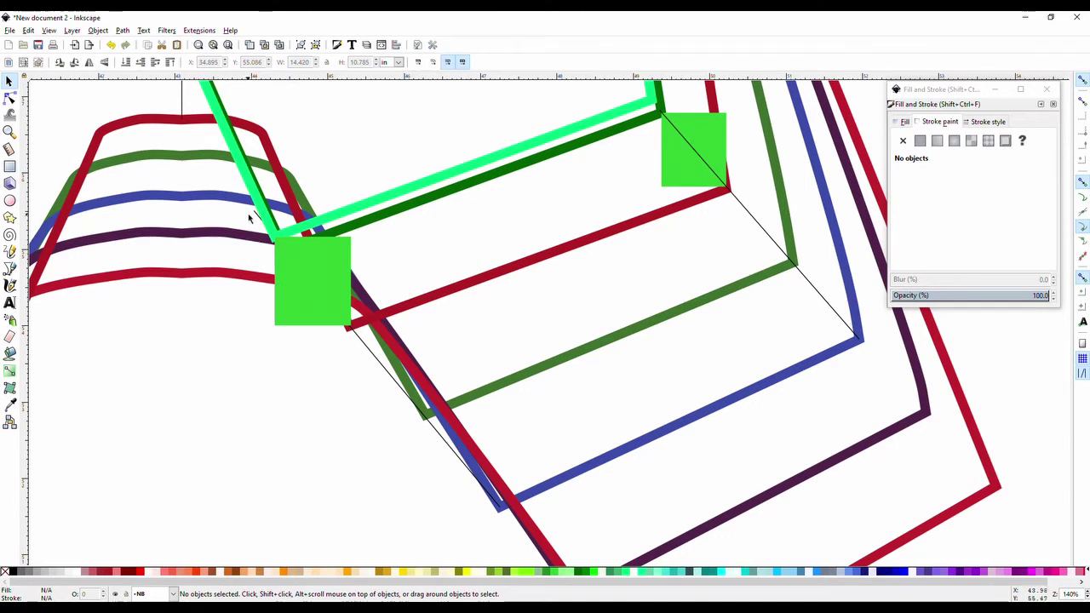
left_click(298, 230)
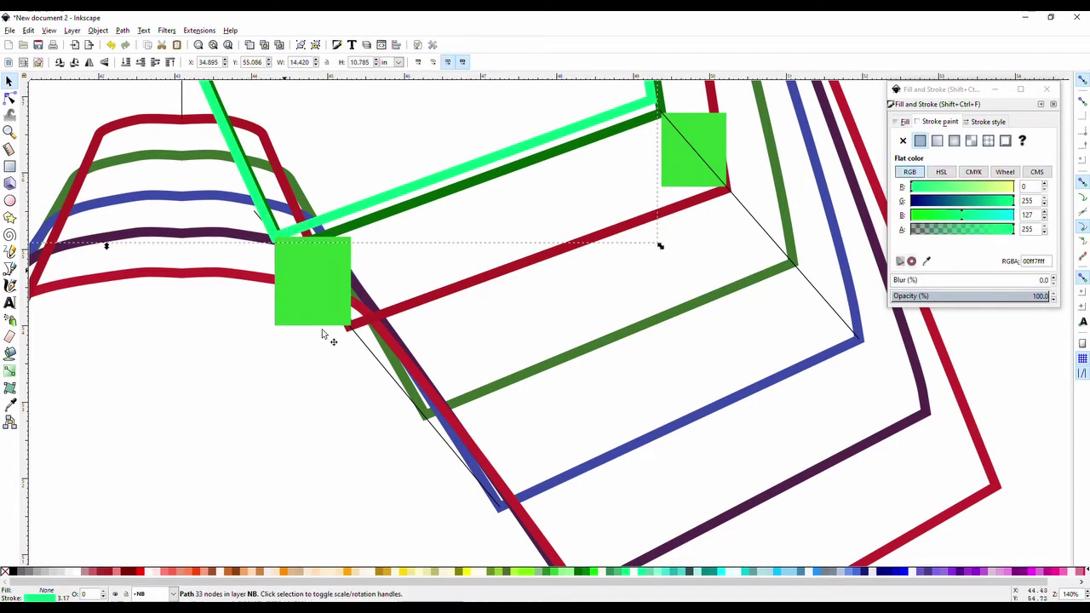
key("Right")
key("Right")
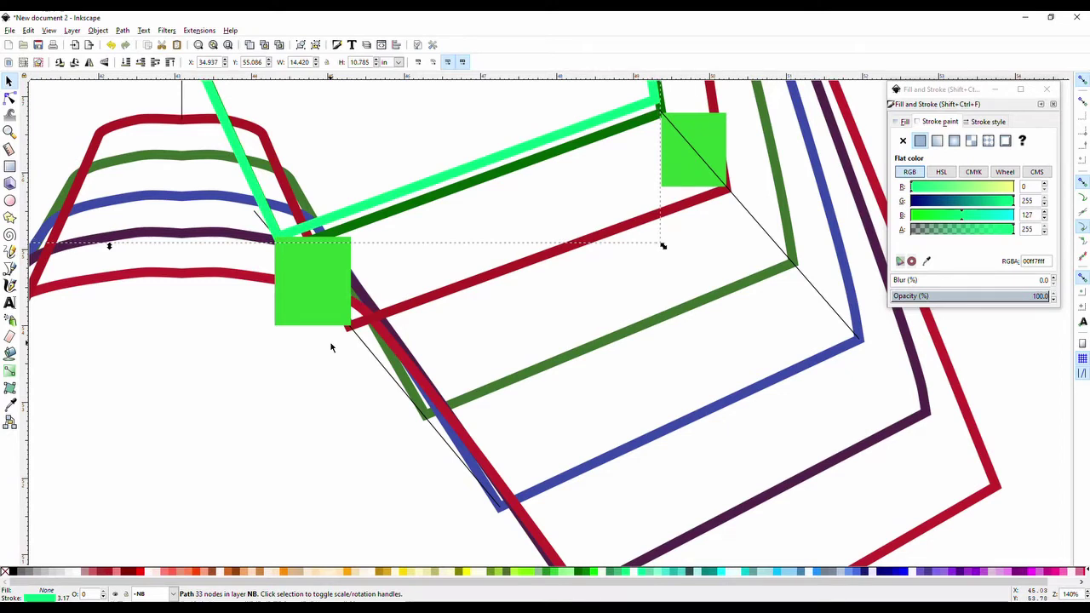
key("Escape")
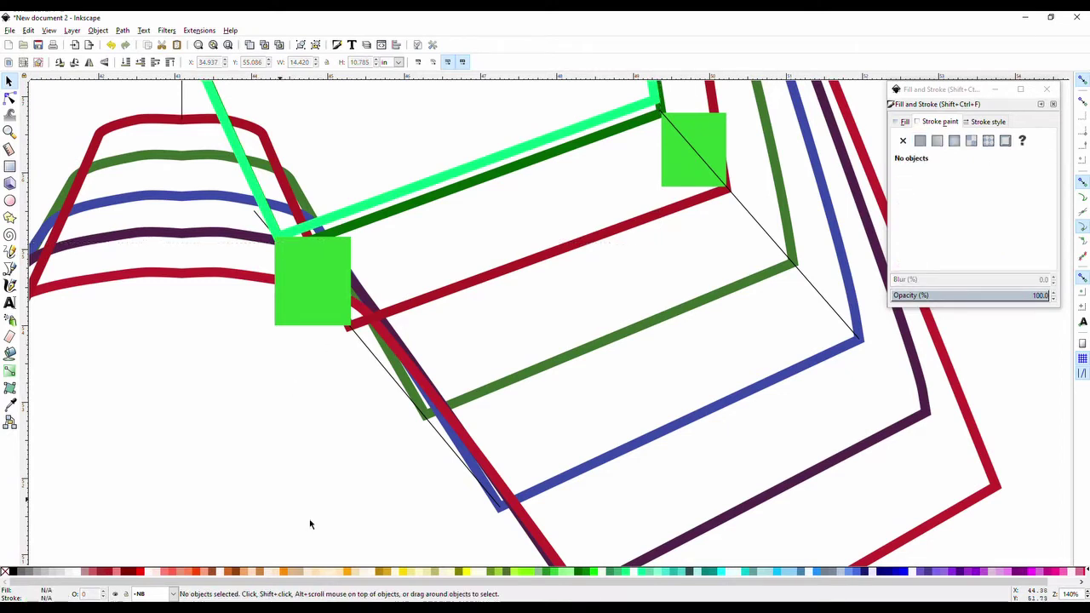
Step: Compare the spring green and dark green outlines along the side seam and upper edge of the pattern piece
scroll(259, 341, "up", 5)
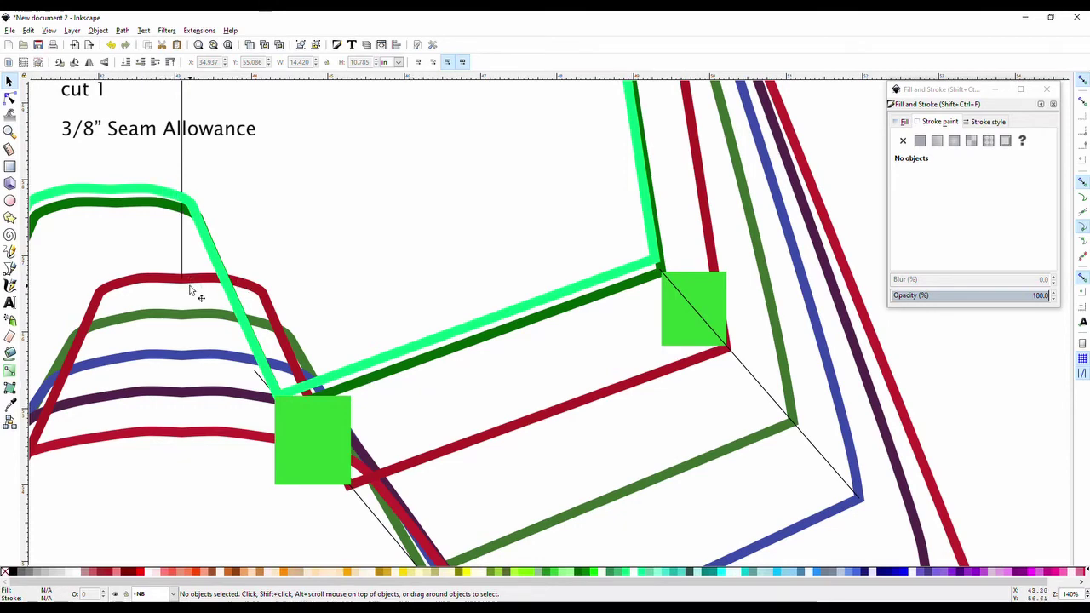
scroll(467, 315, "up", 1)
scroll(467, 315, "up", 13)
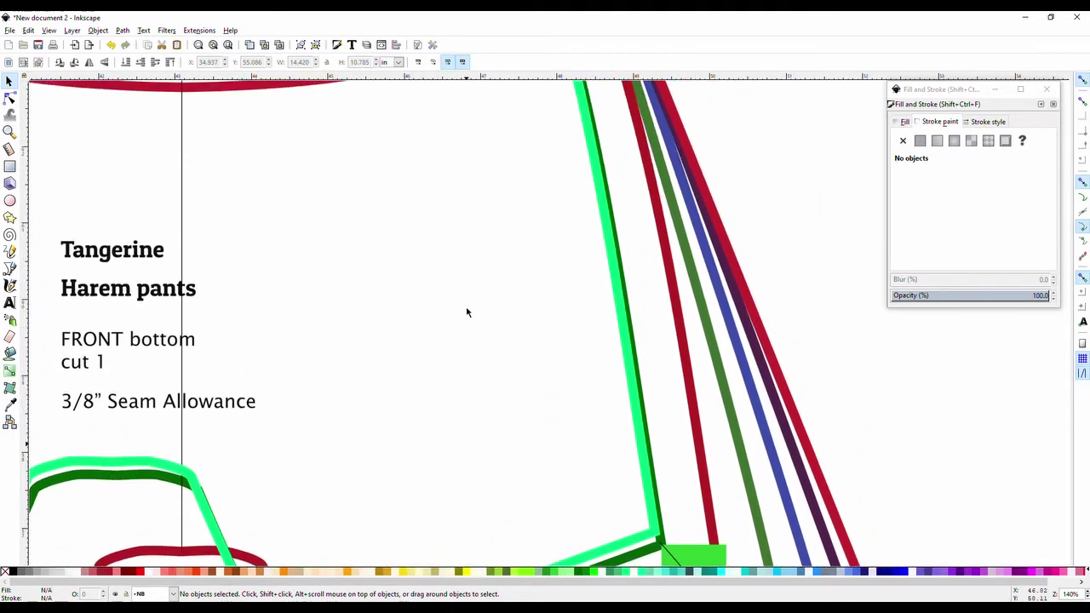
scroll(552, 159, "up", 3)
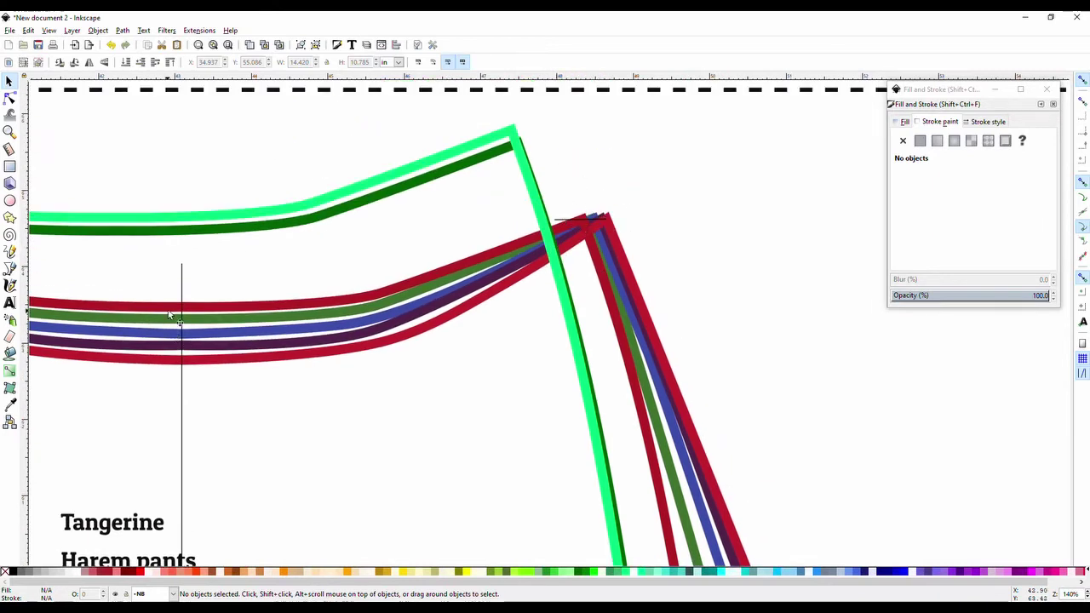
scroll(471, 342, "down", 1)
scroll(471, 342, "down", 12)
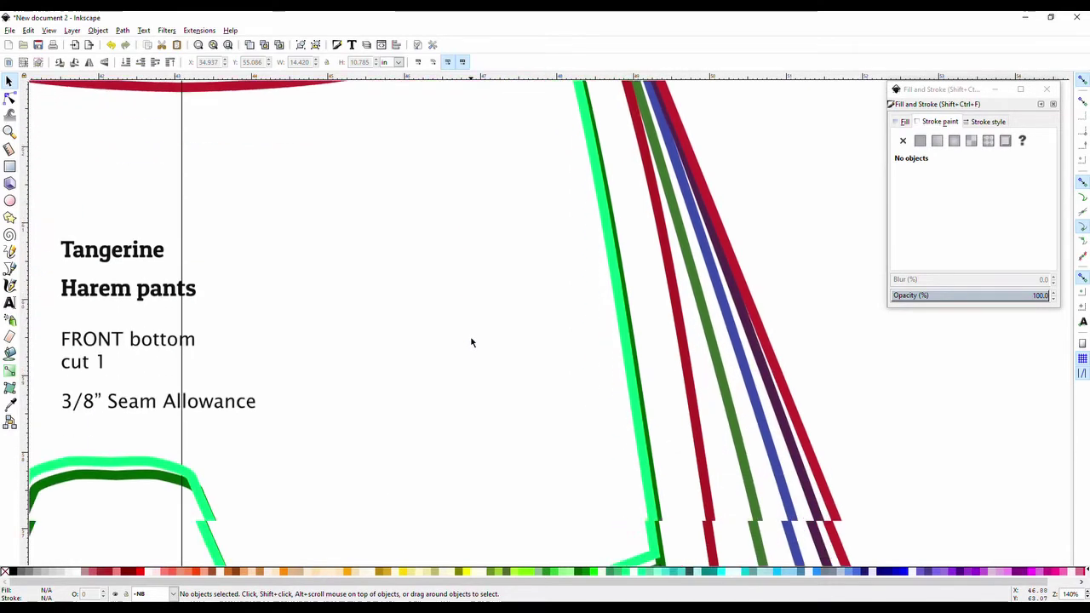
scroll(471, 342, "down", 3)
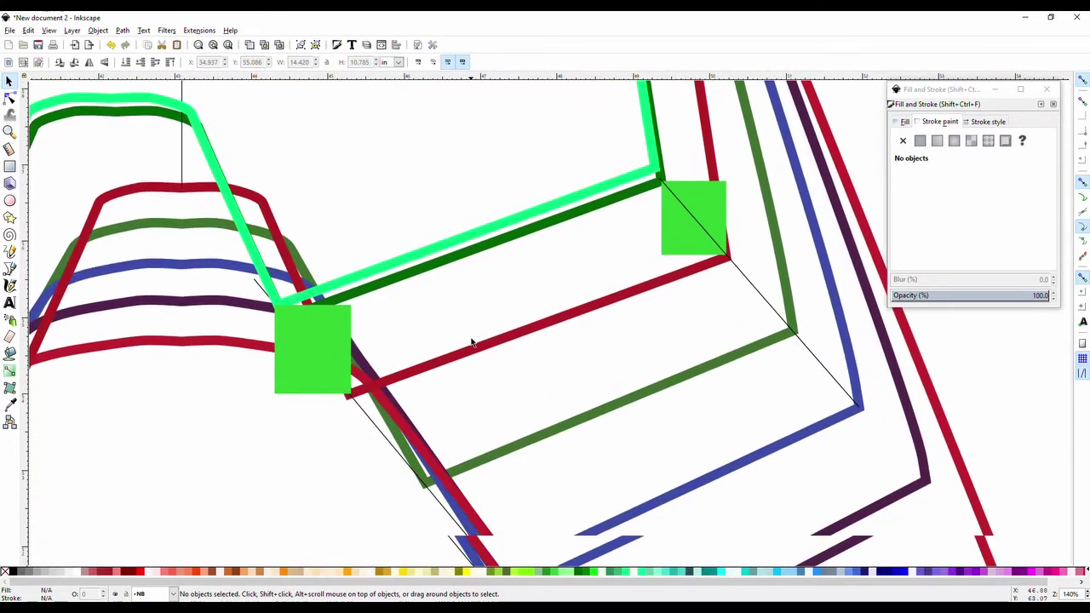
Step: Paste another copy of the red smallest-size outline in place and recolour its stroke orange, ff8c00ff
left_click(477, 333)
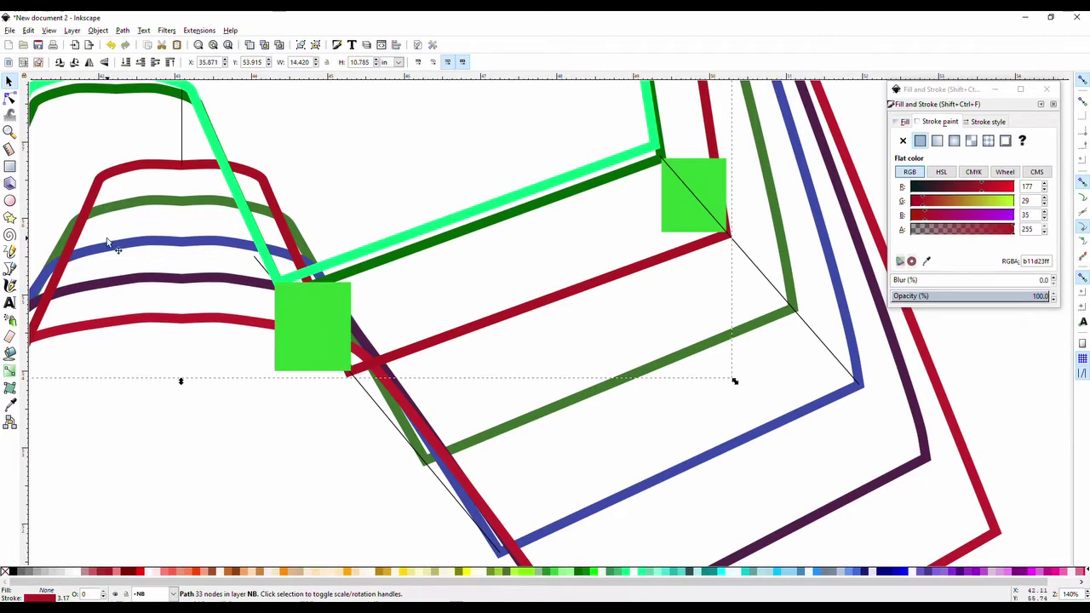
left_click(28, 32)
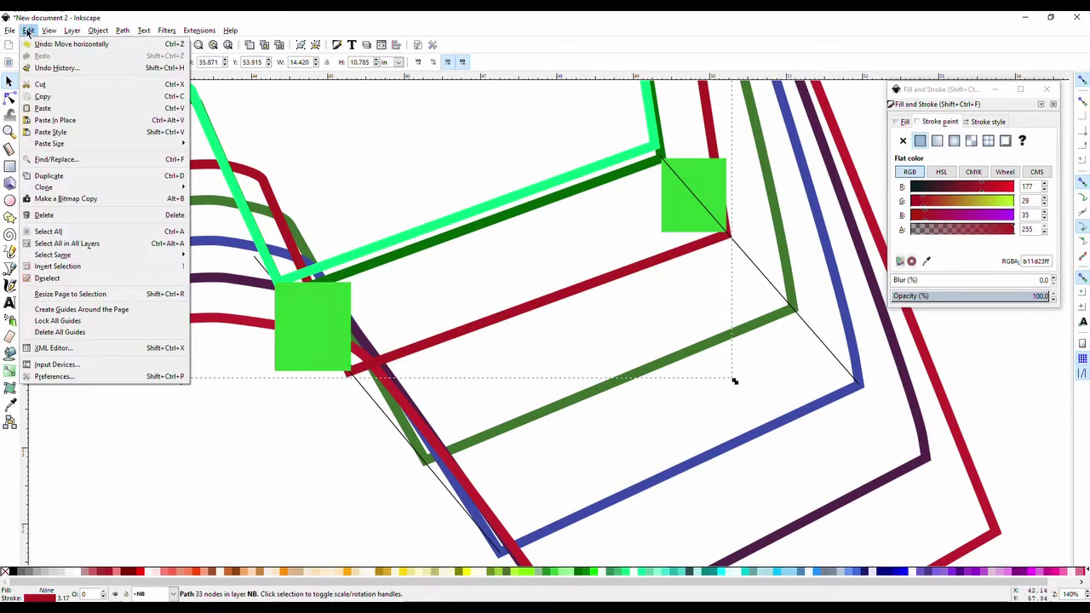
left_click(89, 119)
left_click(505, 322)
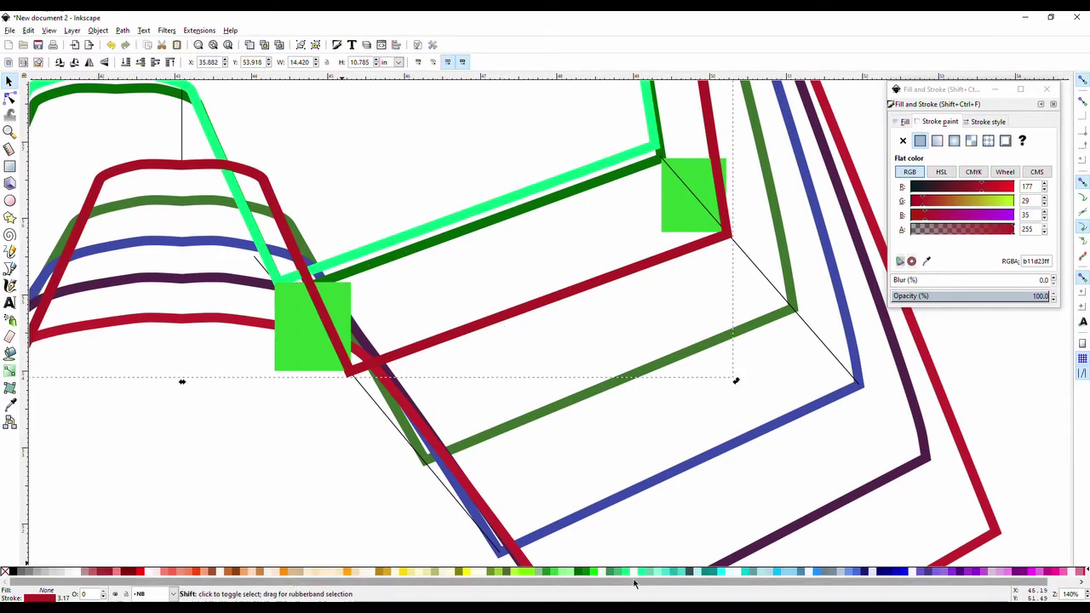
left_click(288, 572, "shift")
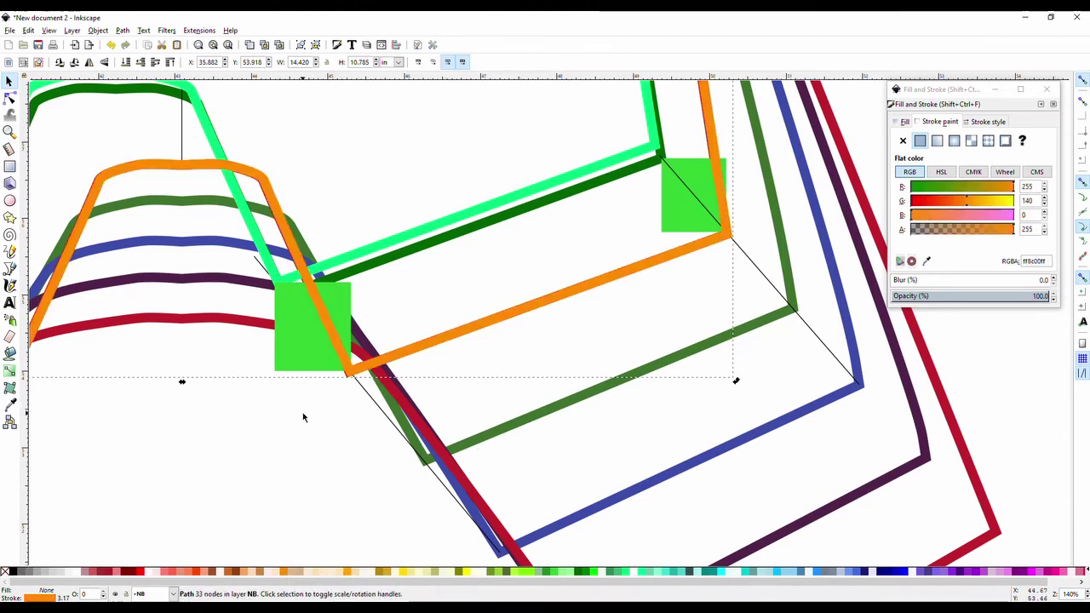
Step: Draw a strokeless 0.001 × 0.474 in rectangle between the orange and olive curves at the centre line, and show its fill settings
scroll(302, 417, "up", 5)
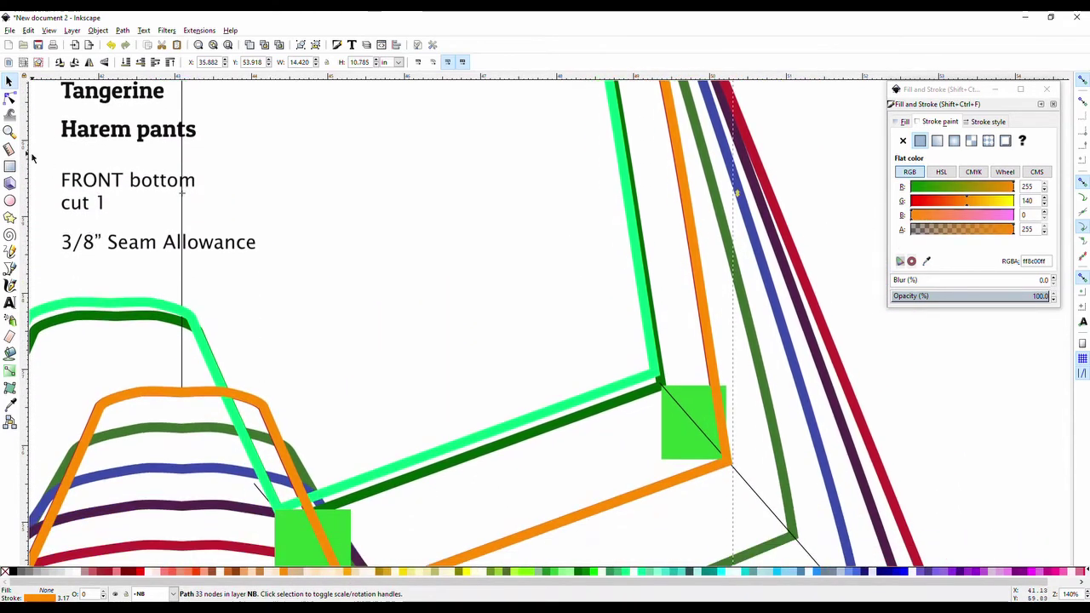
left_click(9, 166)
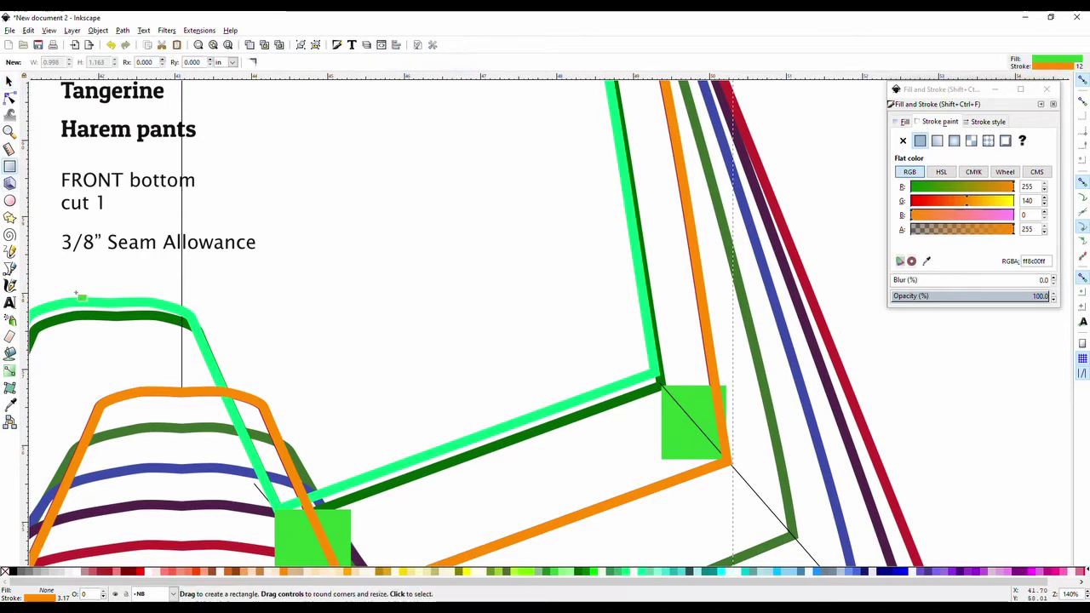
scroll(174, 388, "down", 3)
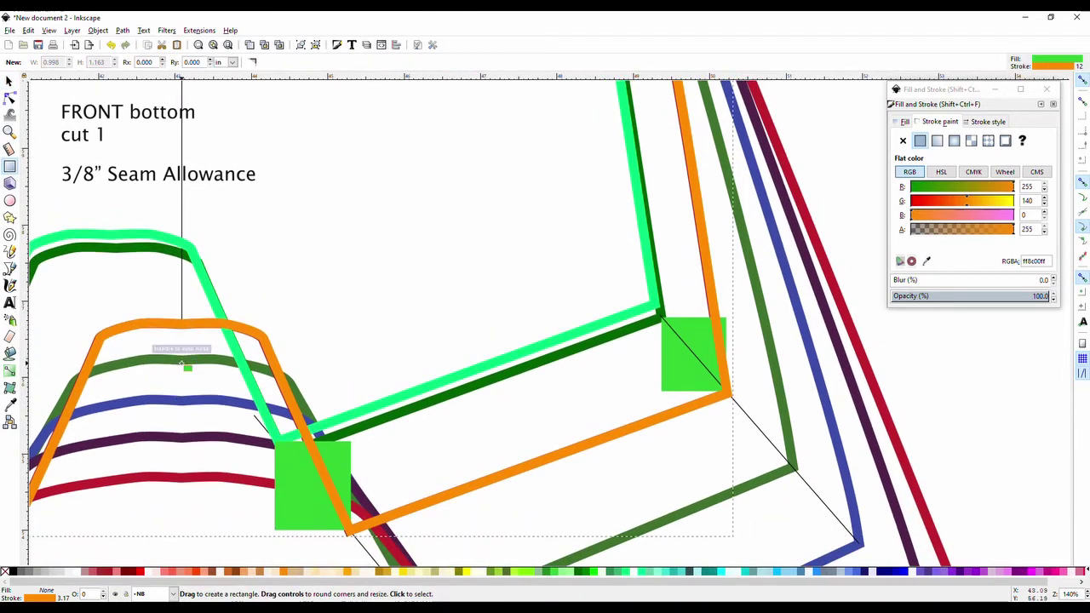
left_click_drag(181, 364, 189, 325)
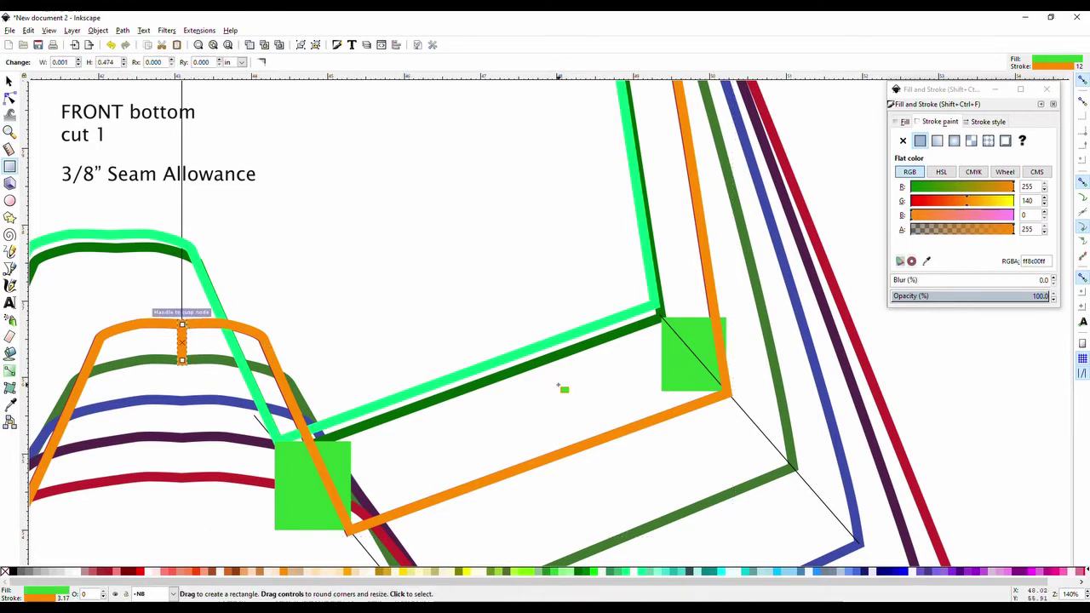
left_click(903, 141)
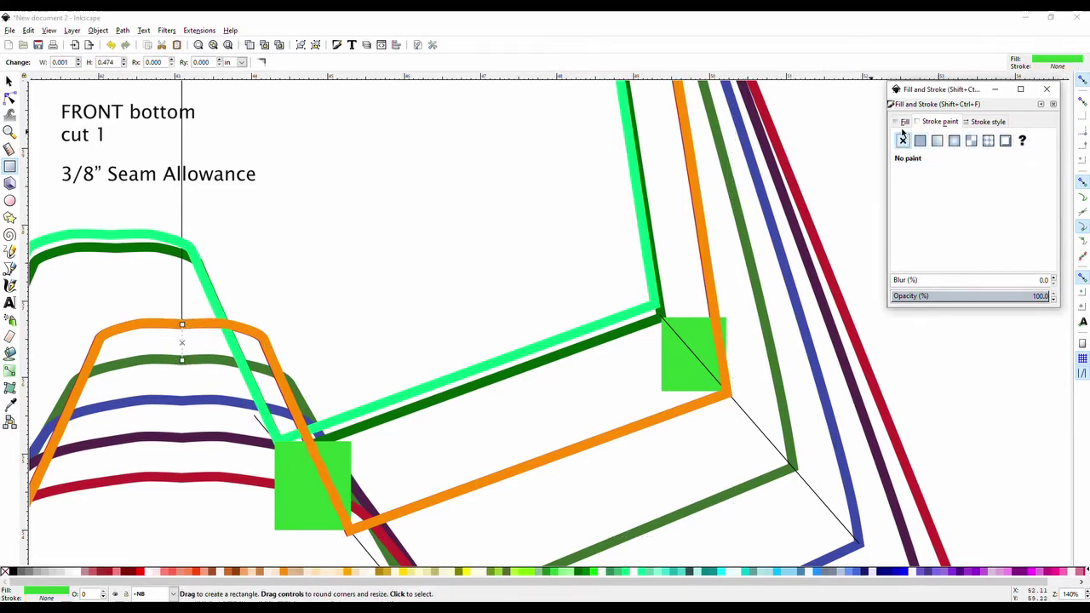
left_click(904, 123)
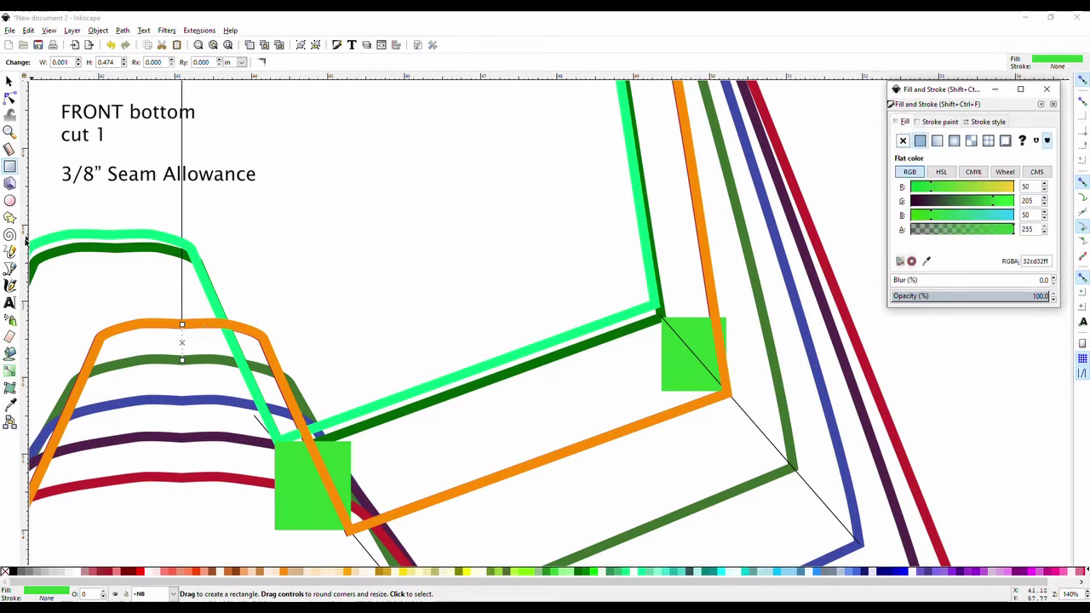
Step: Draw a strokeless rectangle about 0.558 × 0.506 in between the orange and olive crotch curves and move it up onto the orange curve
key("Escape")
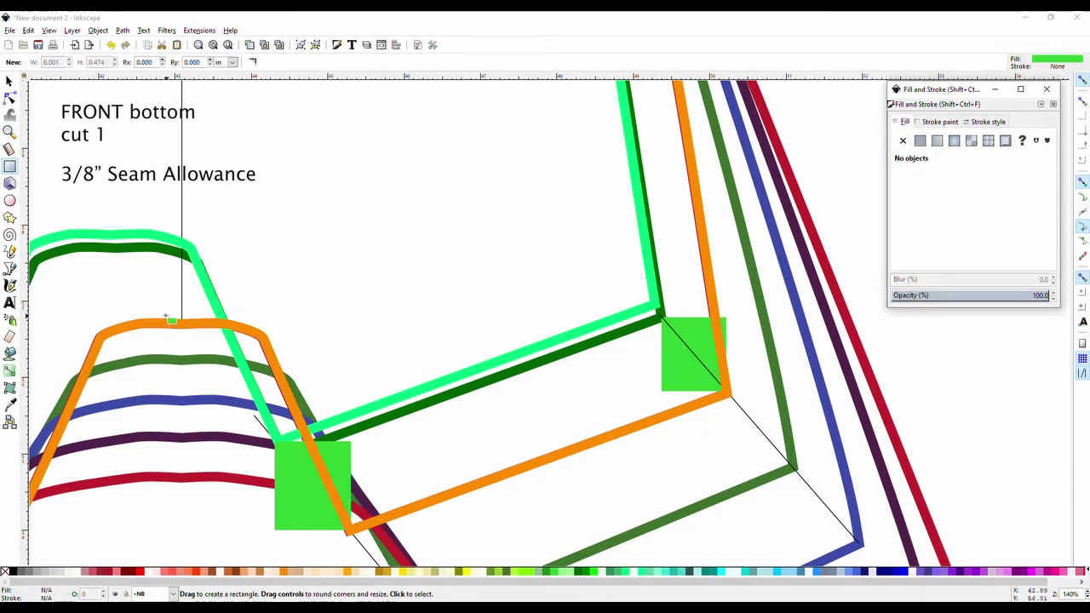
left_click_drag(163, 324, 205, 362)
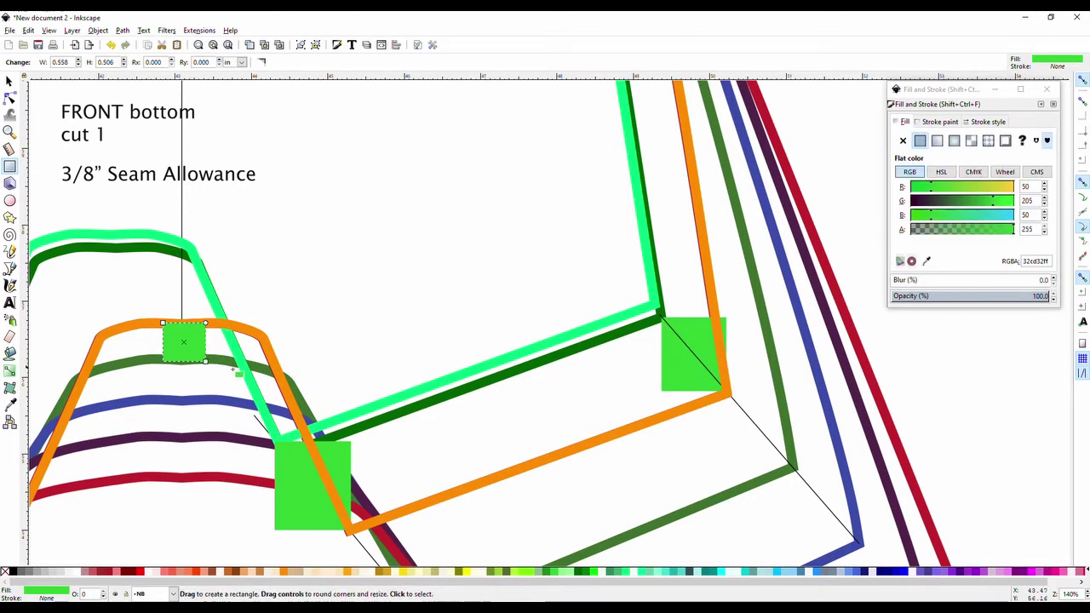
left_click(924, 124)
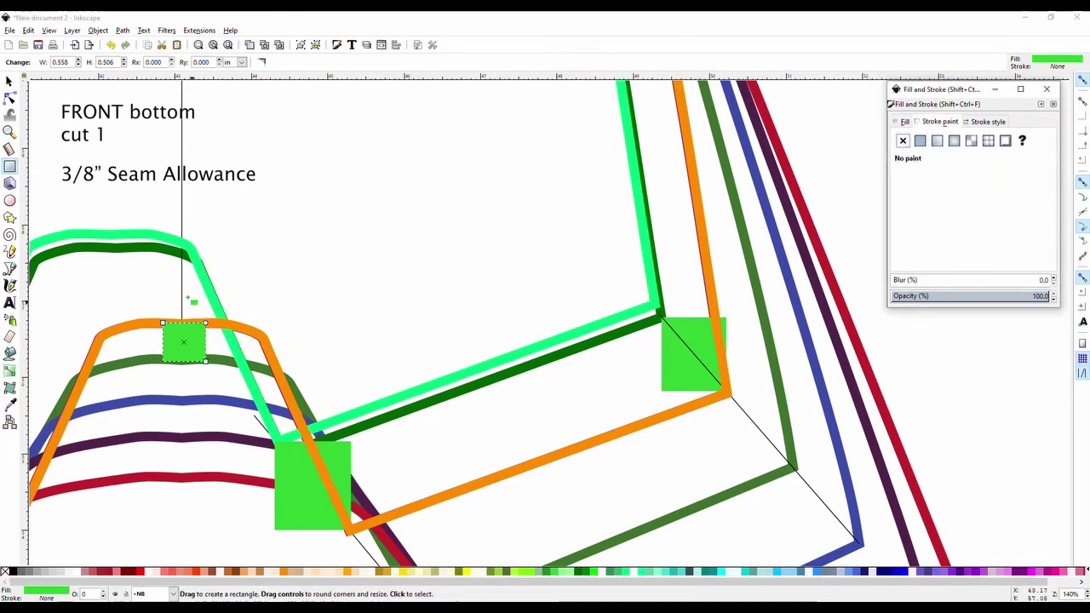
left_click(9, 81)
left_click(309, 236)
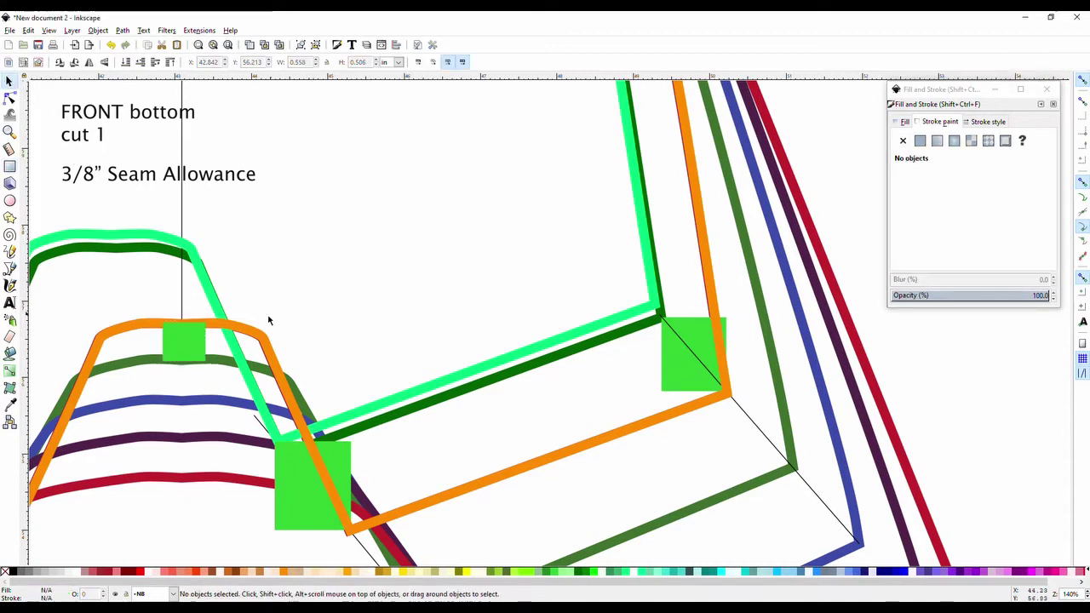
left_click_drag(190, 347, 191, 314)
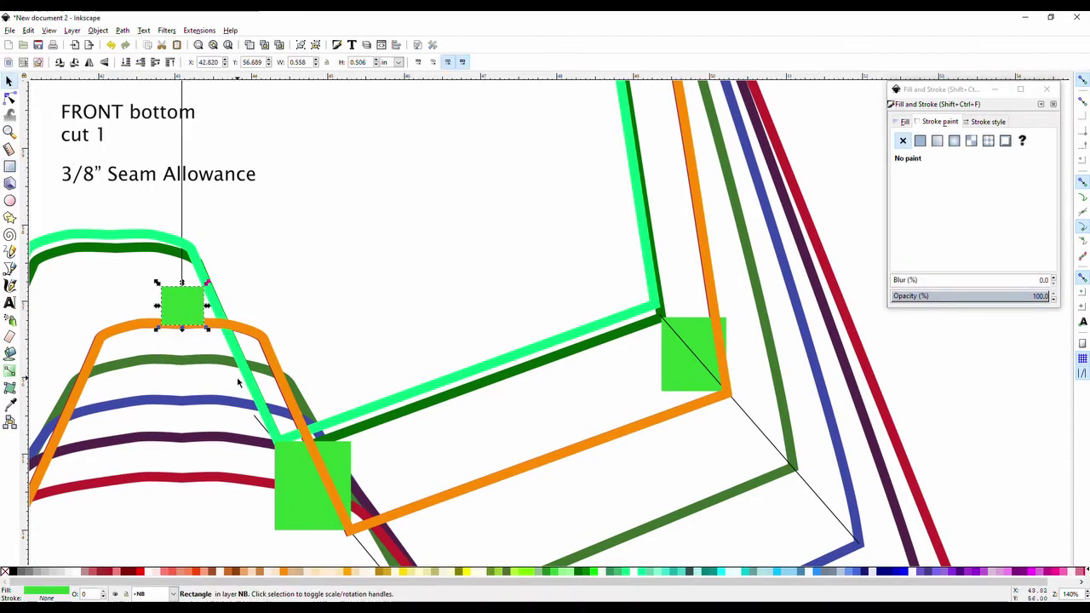
left_click(293, 370)
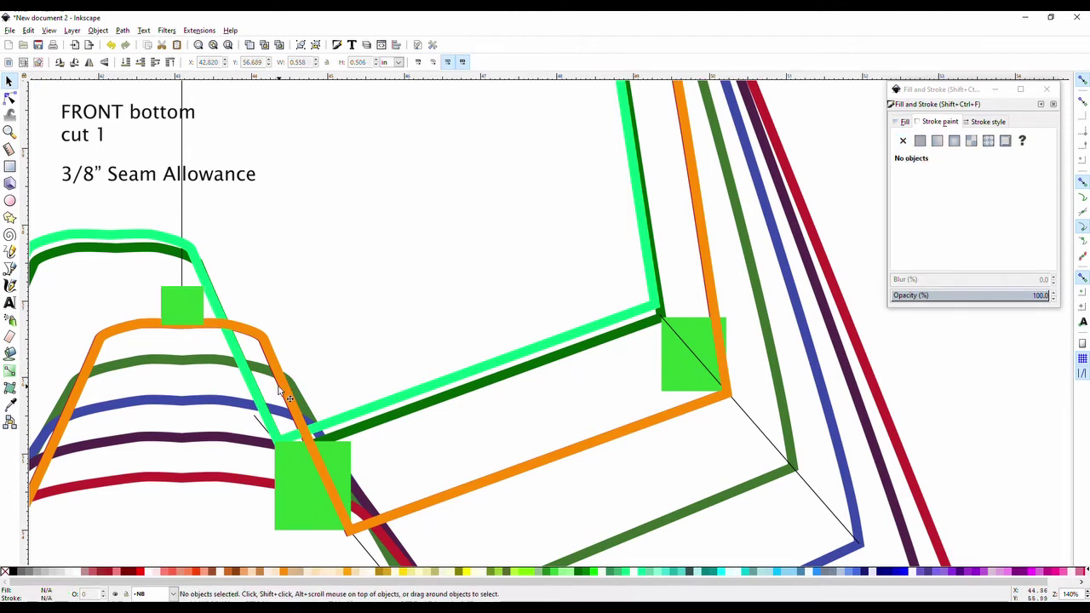
Step: Move the orange outline up so its crotch curve meets the rectangle's upper edge, at X 35.927, Y 54.424 in
left_click_drag(283, 380, 295, 341)
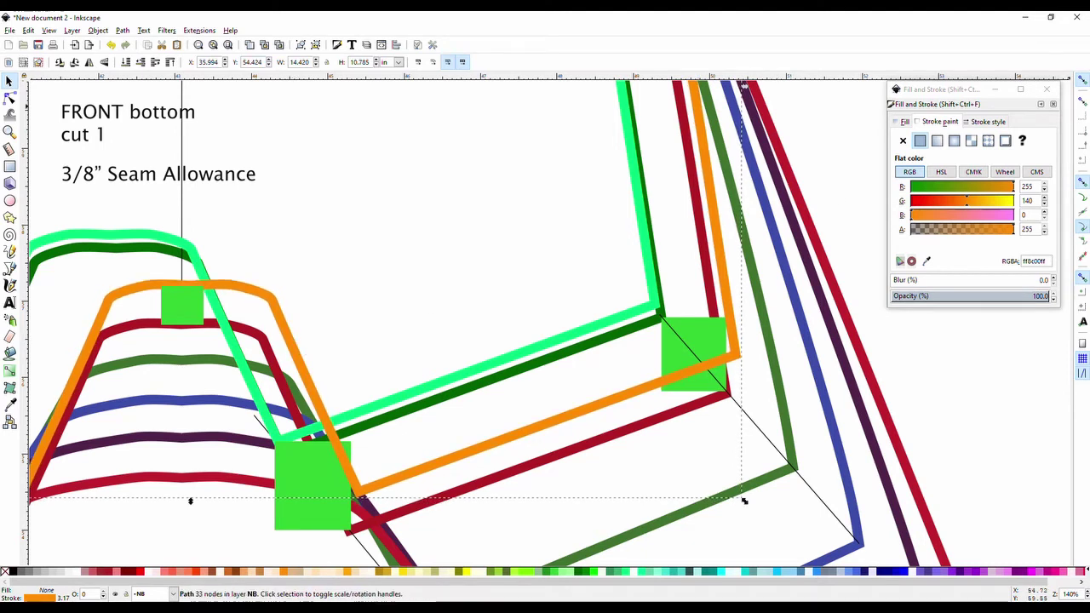
left_click(189, 287)
left_click(245, 290)
left_click_drag(251, 293, 245, 293)
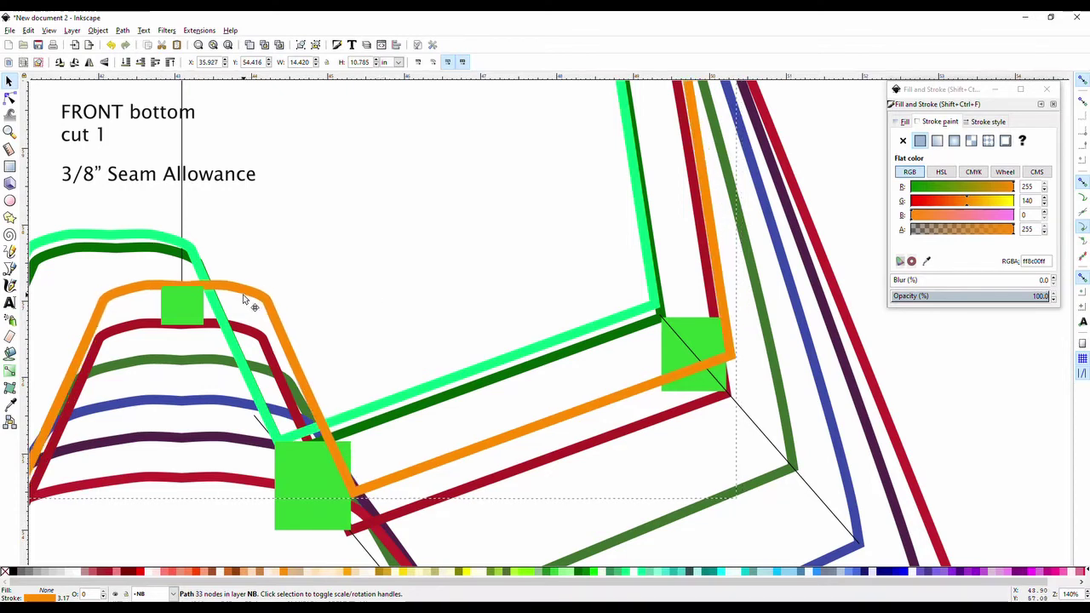
left_click(334, 246)
Step: Paste another outline copy in place with a navy 000080ff stroke and shift its upper side corner along the grading line to X 35.666, Y 53.881 in
scroll(343, 442, "up", 13)
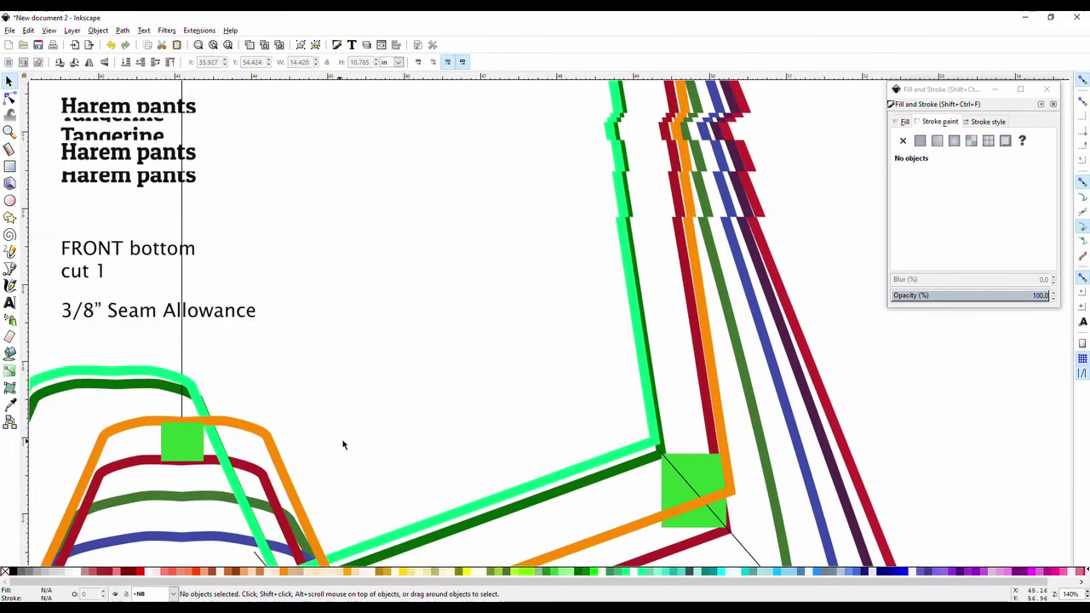
scroll(347, 442, "down", 2)
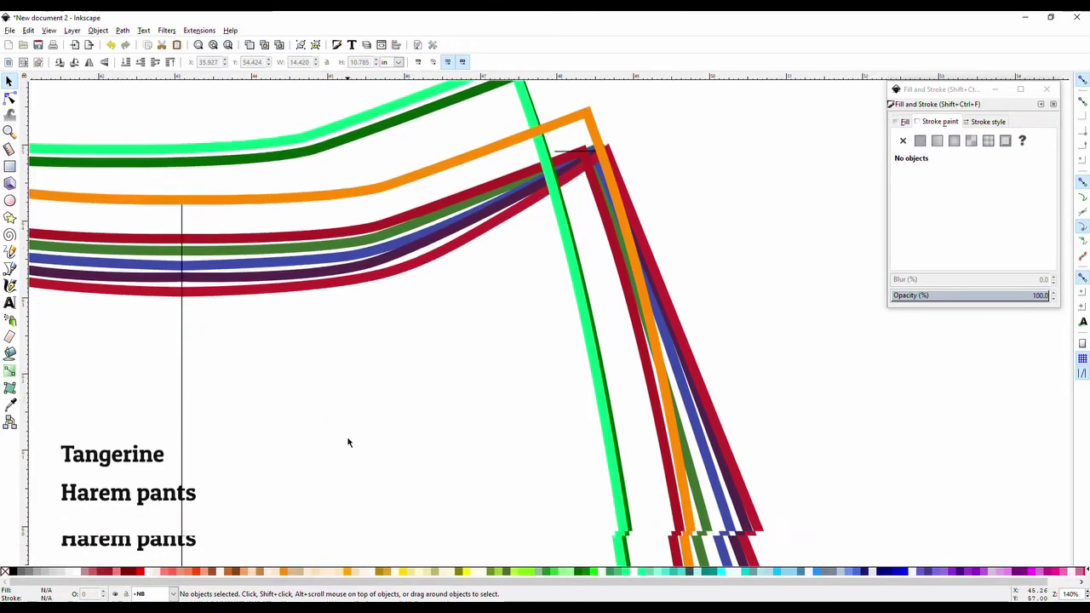
left_click(29, 31)
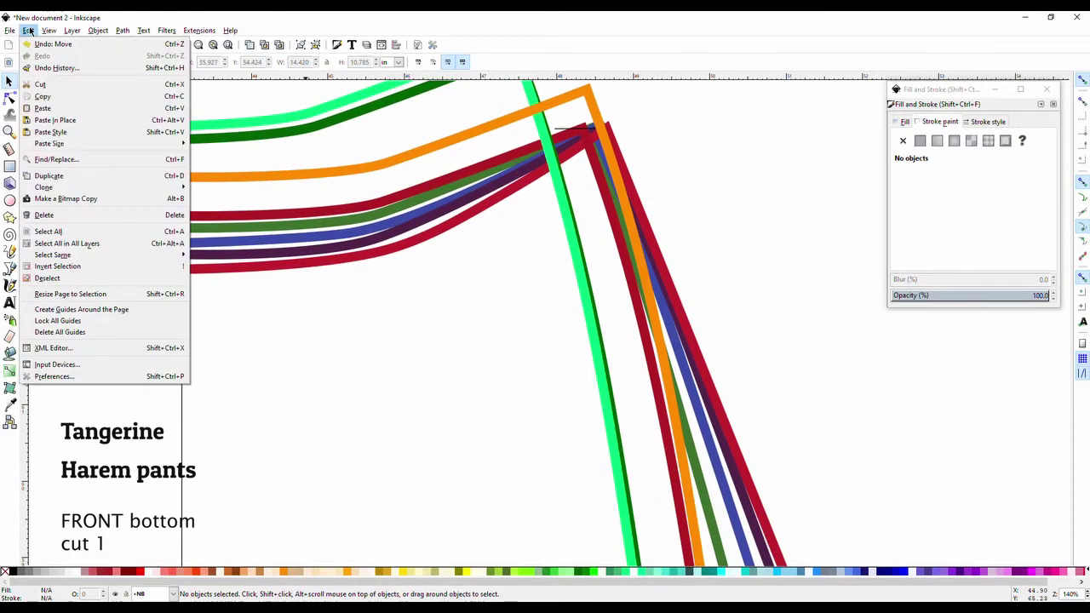
left_click(84, 121)
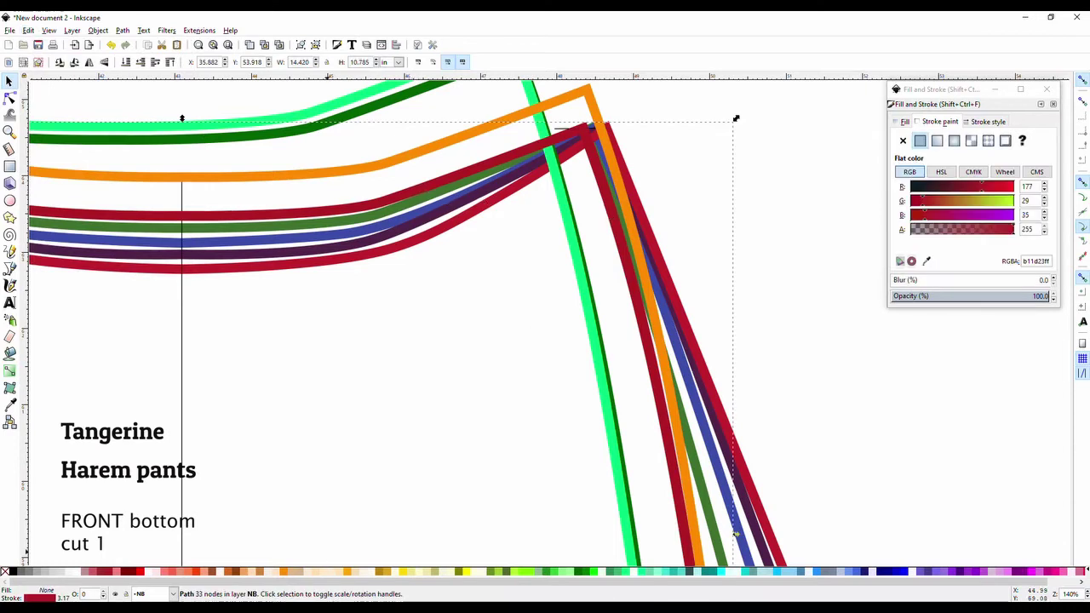
key("shift")
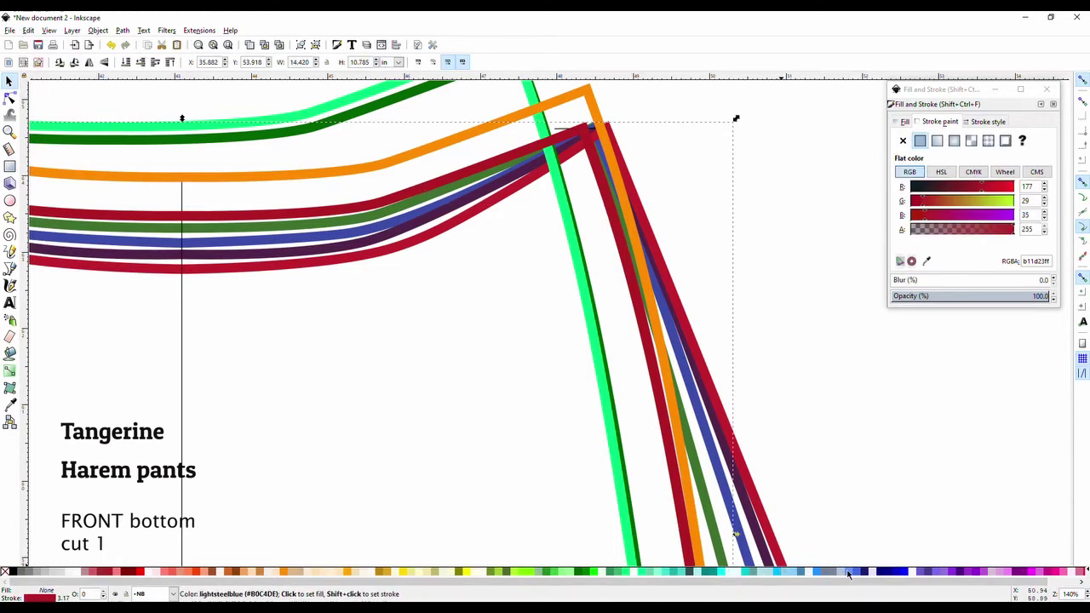
left_click(883, 572, "shift")
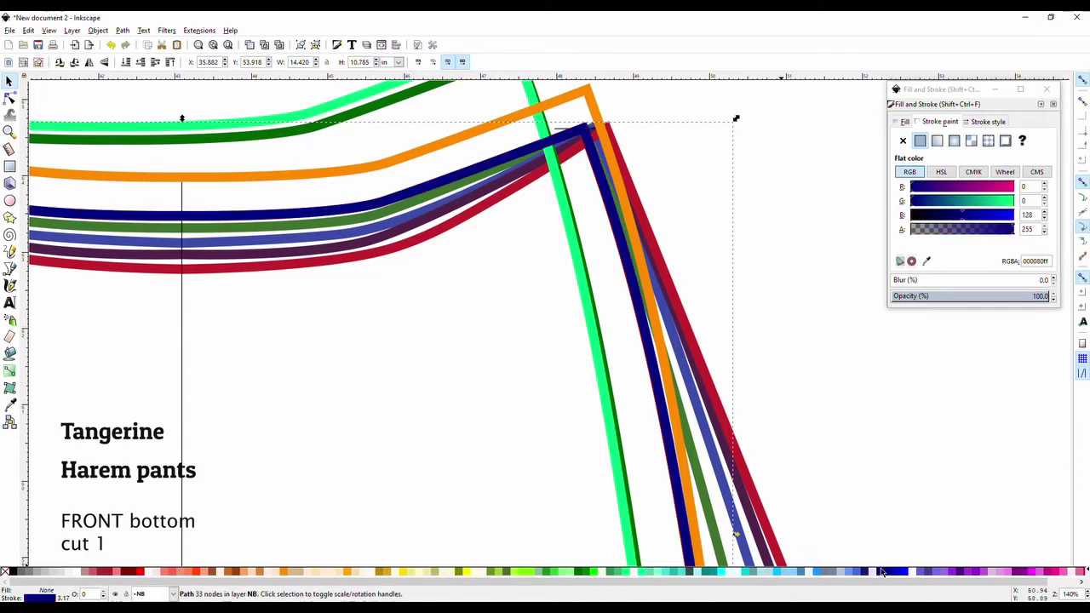
left_click(768, 311)
mouse_move(604, 189)
left_mouse_down()
mouse_move(580, 199)
mouse_move(598, 199)
left_mouse_up()
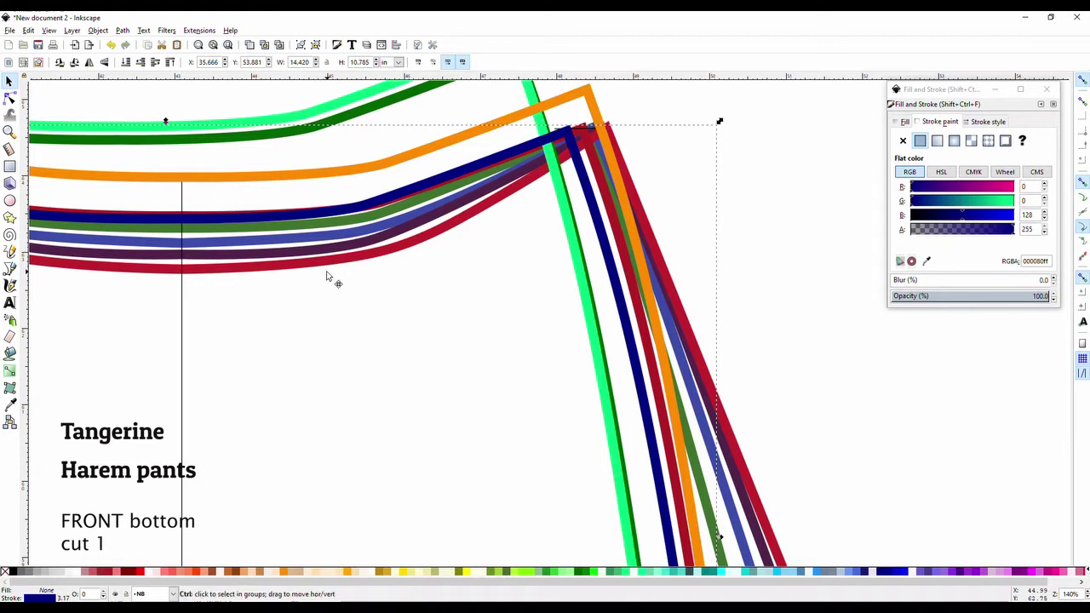
Step: Paste one more copy of the red smallest-size outline in place and recolour its stroke violet, 9400d3ff
key("ctrl+alt+v")
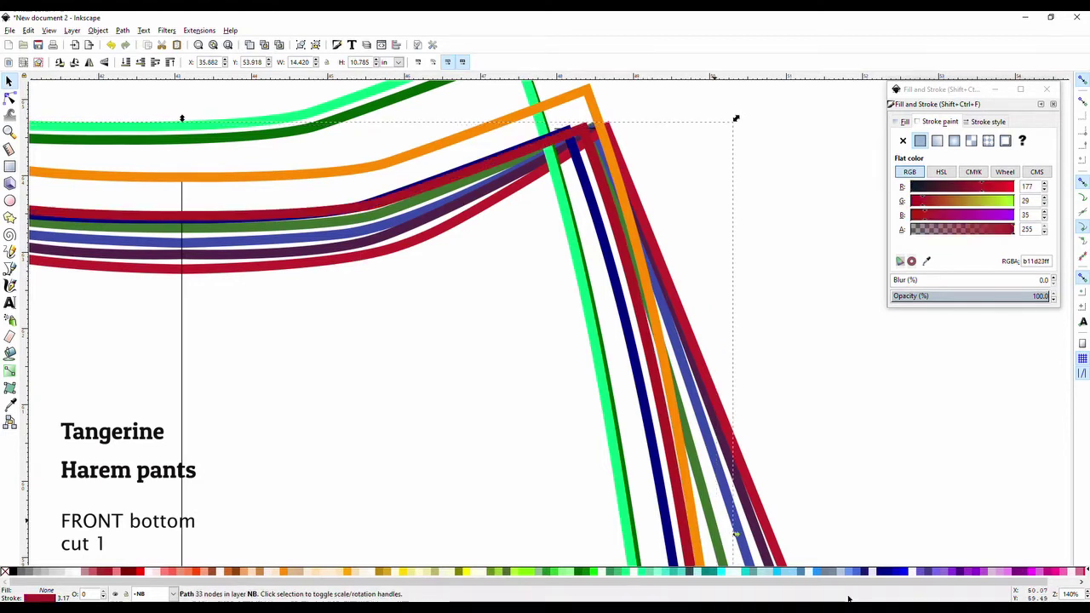
left_click(962, 572, "shift")
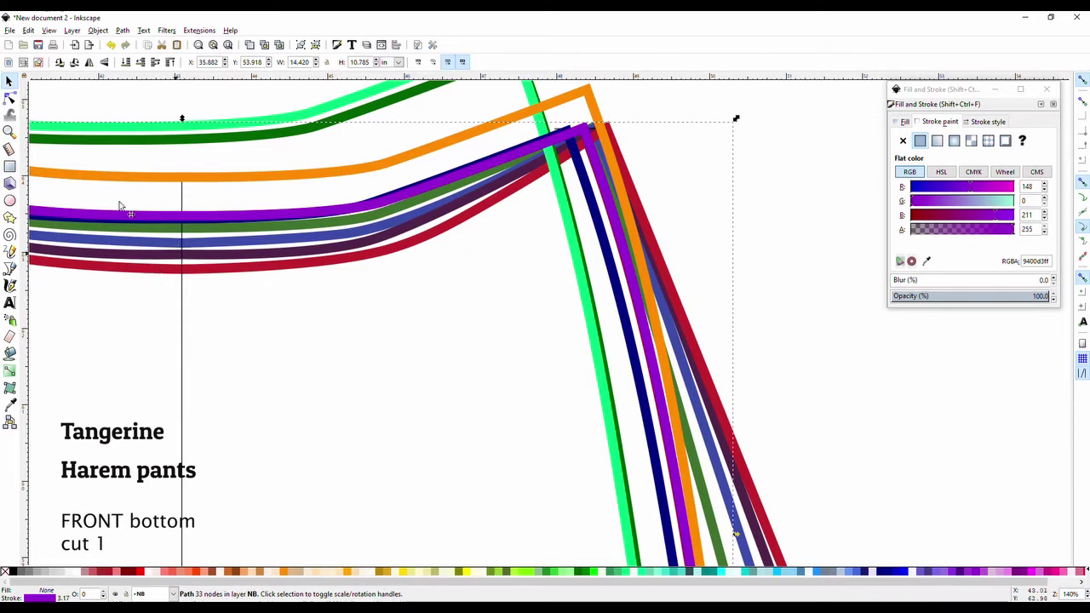
Step: Draw a rectangle about 0.476 × 0.208 in between the dark purple and lowest red waist curves at the centre line and remove its stroke
left_click(9, 167)
left_click_drag(163, 252, 202, 271)
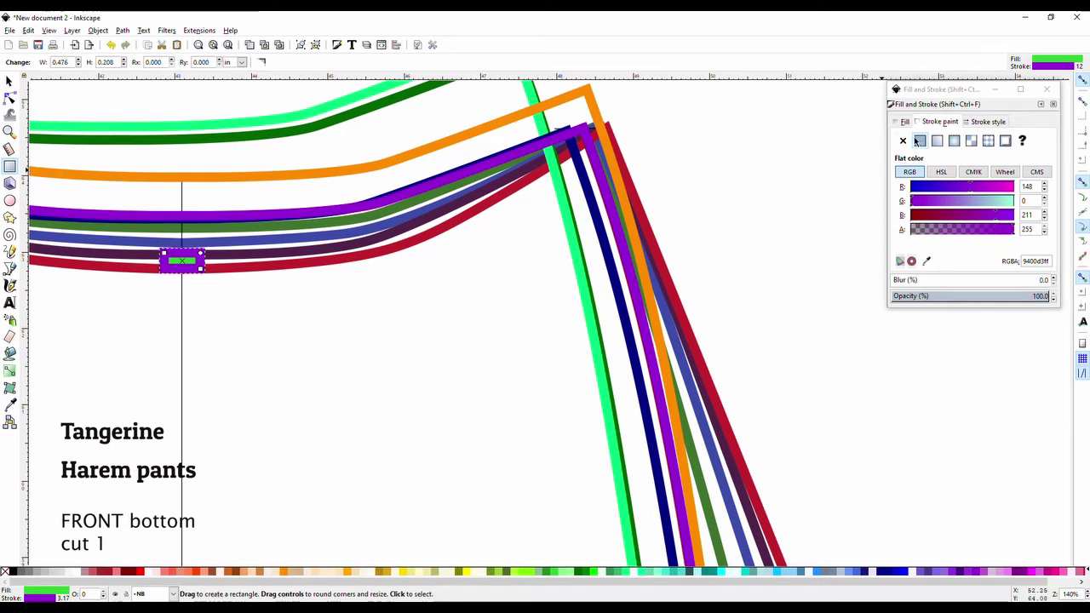
left_click(903, 142)
left_click(11, 80)
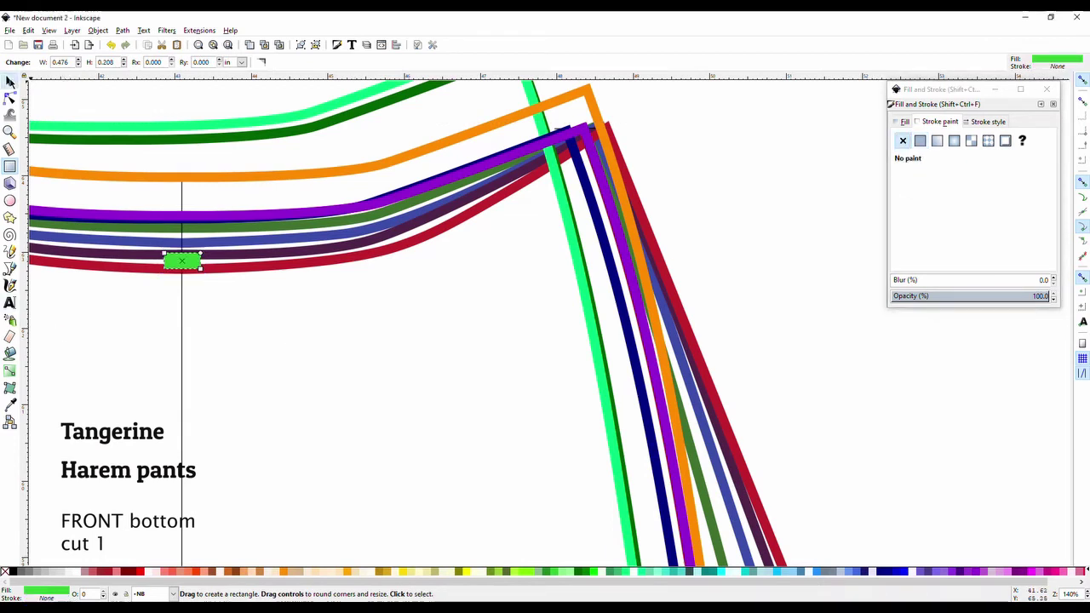
Step: Check the stroke style and stroke paint settings of the small green waist rectangle
left_click(218, 262)
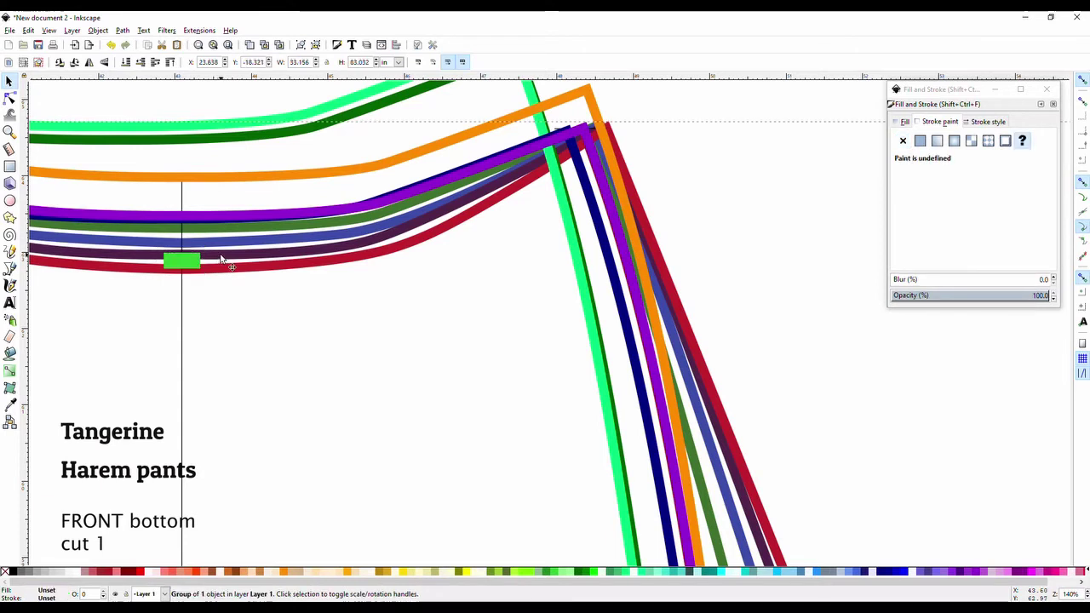
left_click(232, 272)
left_click(189, 264)
left_click(975, 123)
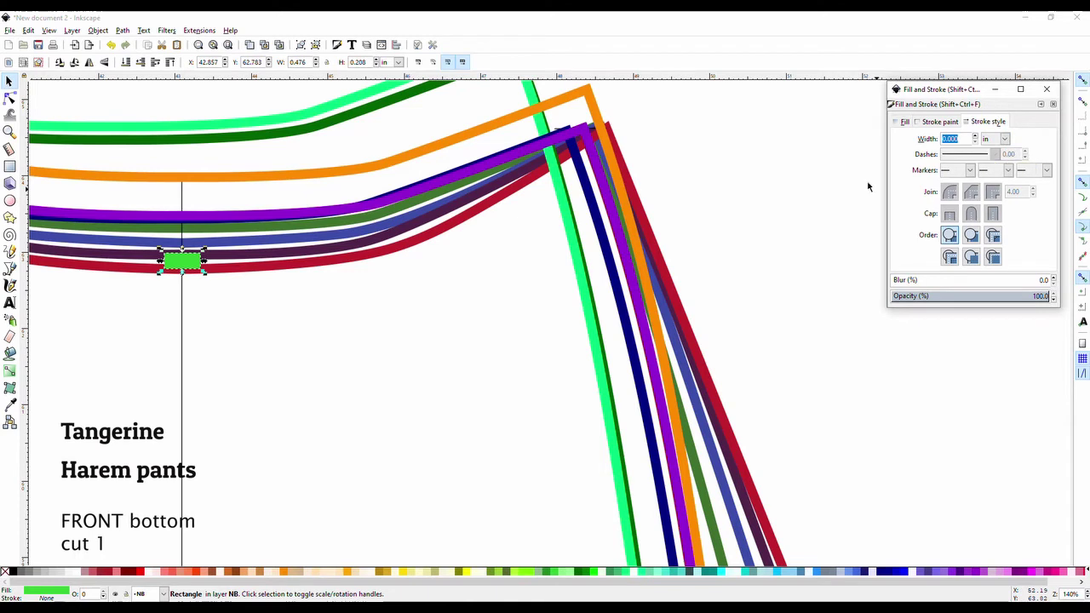
left_click(252, 275)
left_click(252, 273)
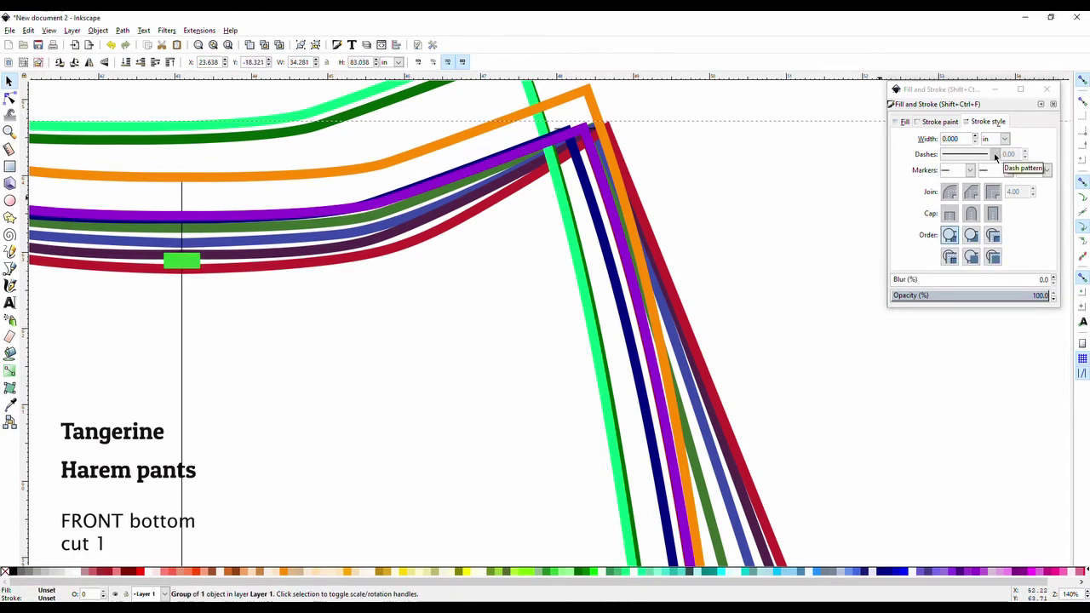
left_click(936, 122)
left_click(202, 298)
Step: Move the small green rectangle down to sit directly below the lowest red waist curve, at X 42.827, Y 62.589 in
left_click(177, 261)
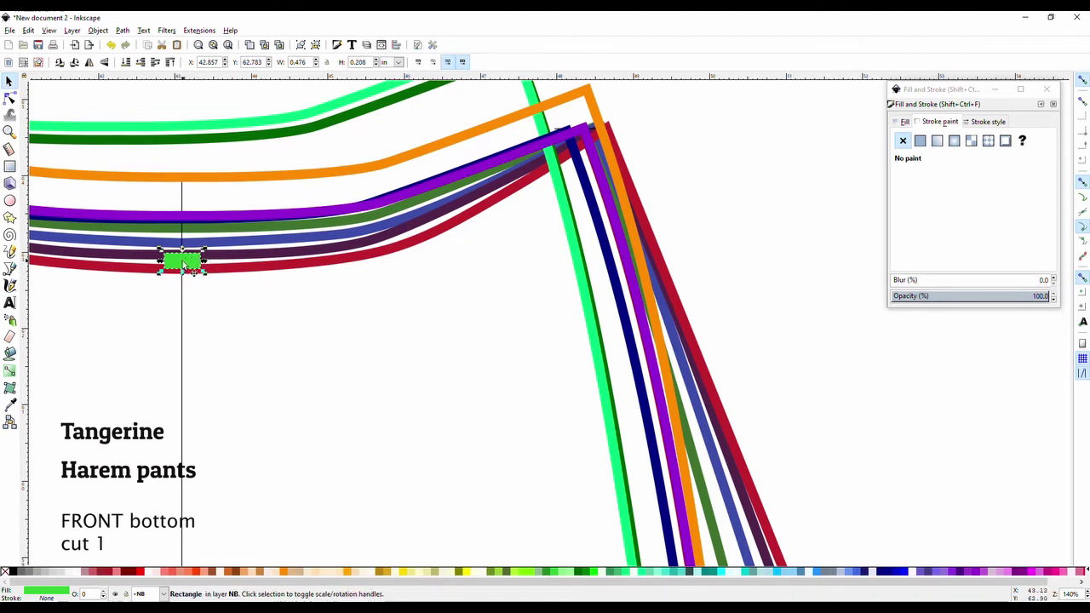
left_click_drag(184, 259, 184, 231)
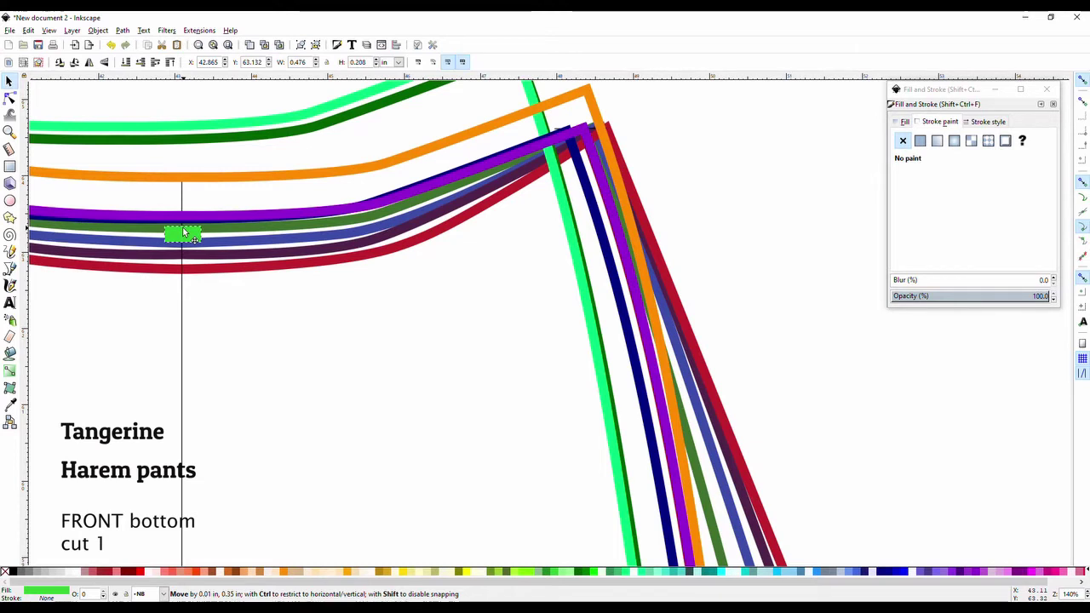
left_click_drag(183, 233, 183, 275)
left_click_drag(183, 275, 178, 276)
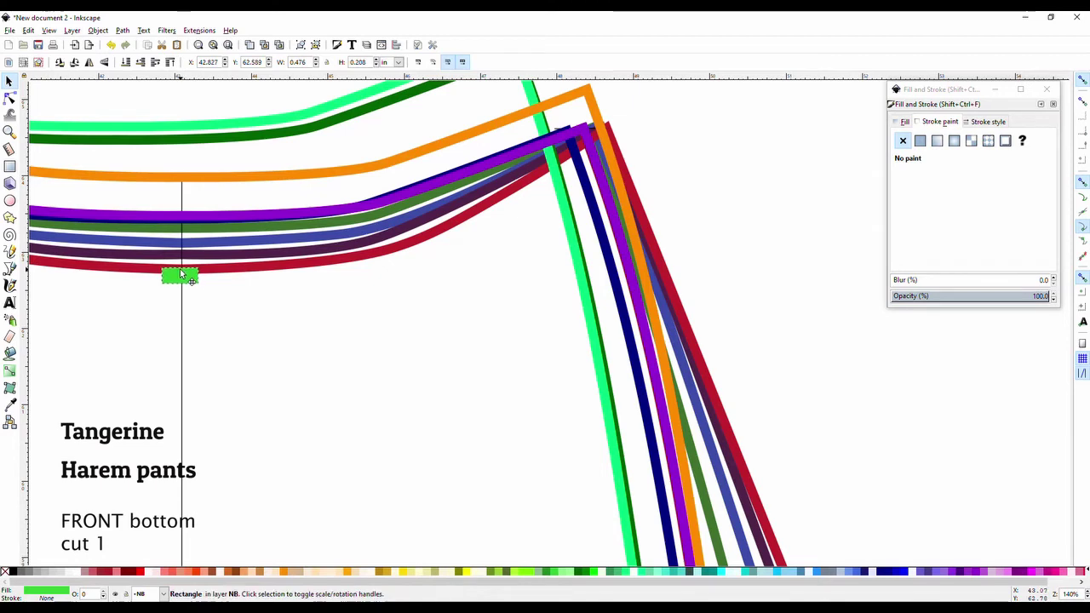
Step: Move the violet outline down so its waist curve meets the small rectangle's lower edge, at X 36.068, Y 53.085 in
left_click_drag(194, 220, 214, 294)
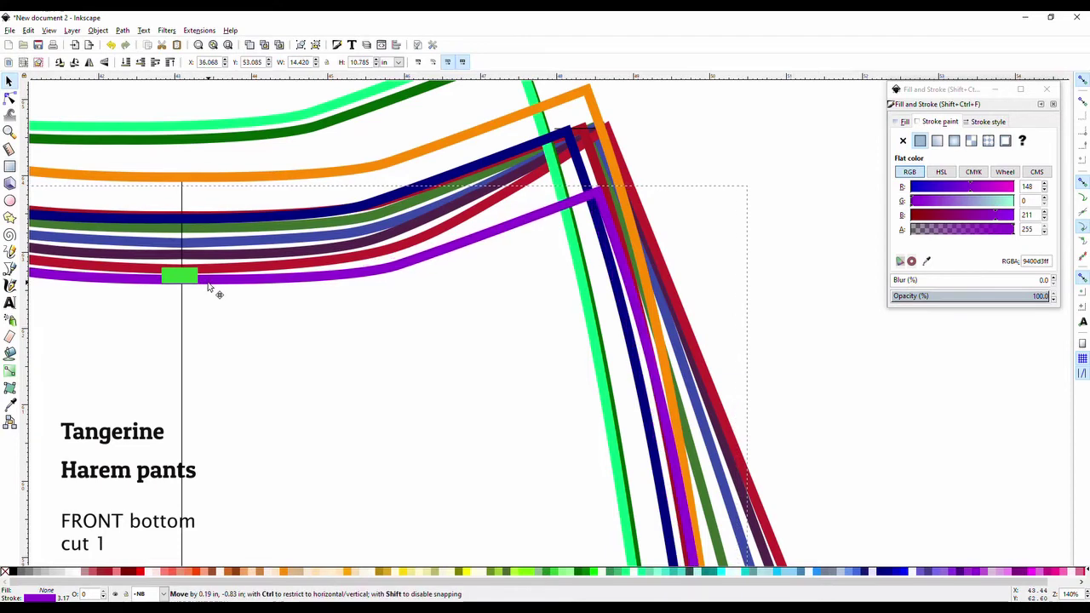
left_click(349, 338)
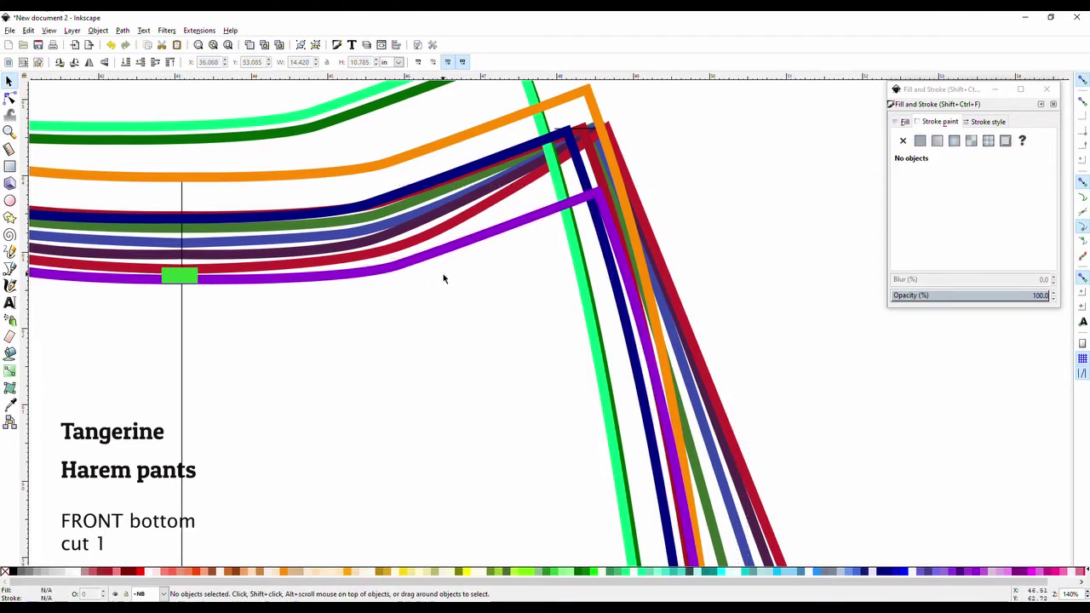
scroll(528, 328, "down", 3)
scroll(624, 371, "down", 5)
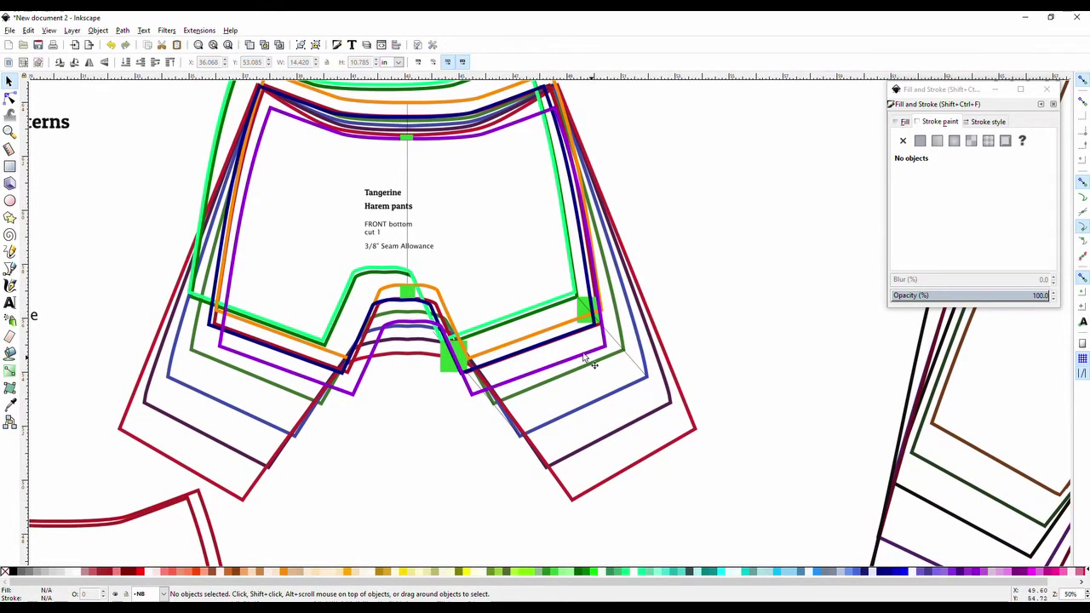
left_click_drag(569, 359, 610, 511)
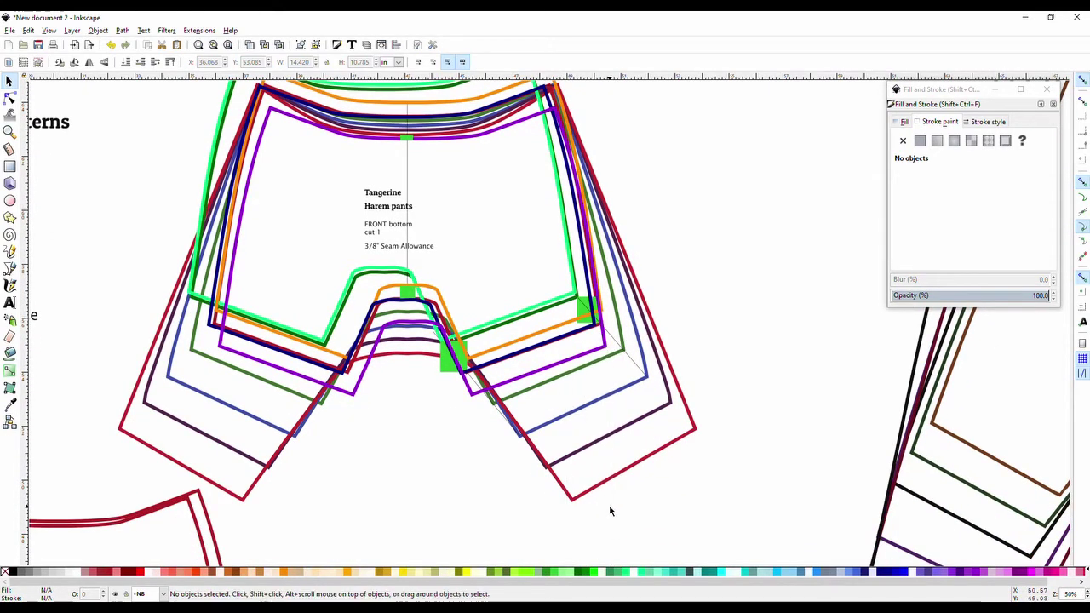
left_click(528, 380)
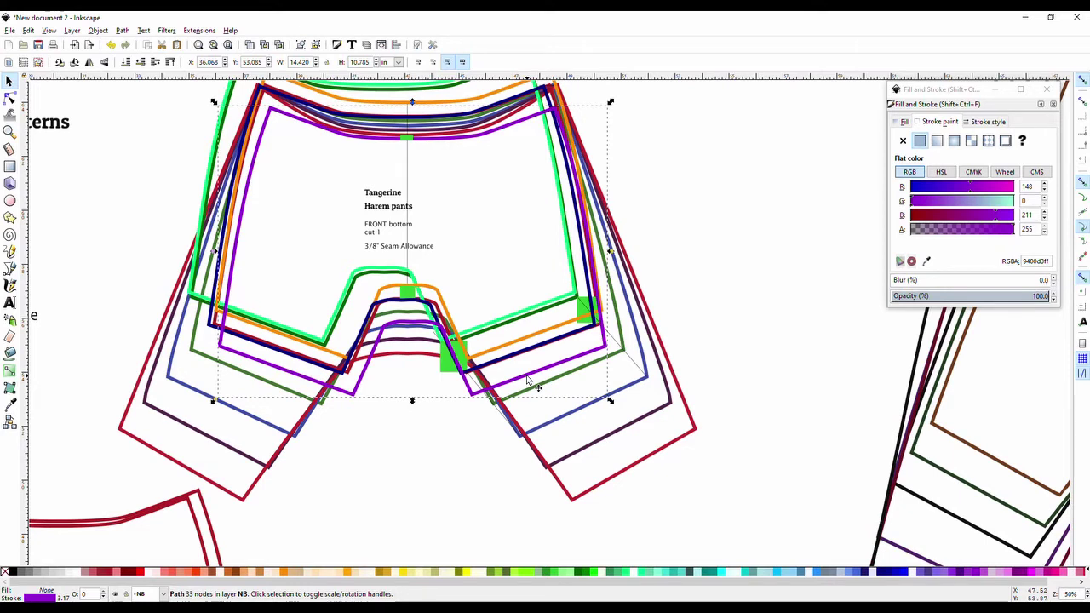
left_click(455, 214)
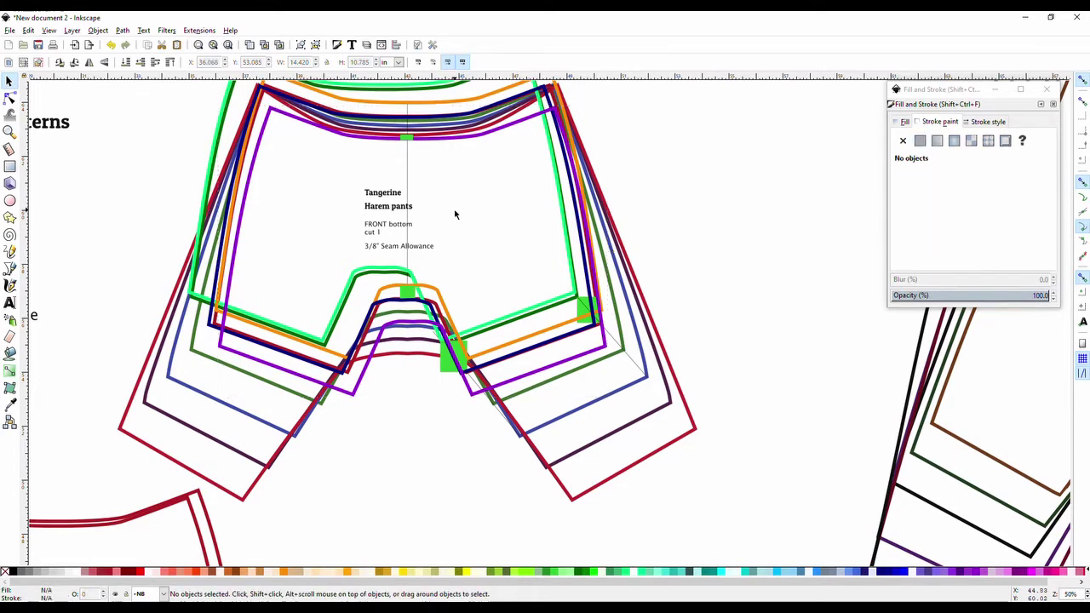
Step: Delete the olive, blue, dark purple and largest red size outlines from the front piece
left_click(575, 375)
left_click(637, 394)
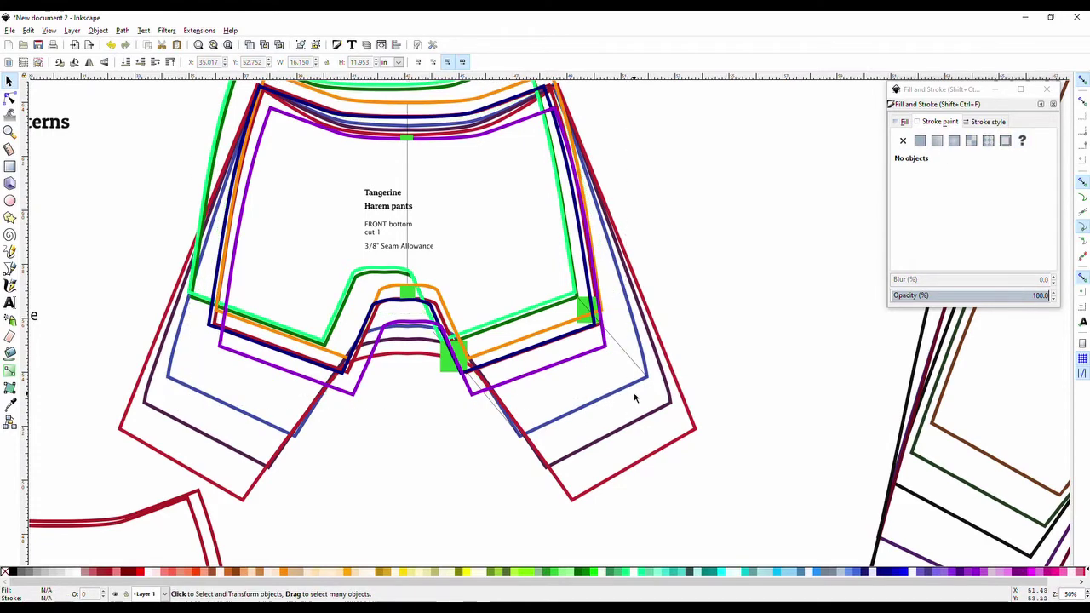
left_click(636, 388)
key("Delete")
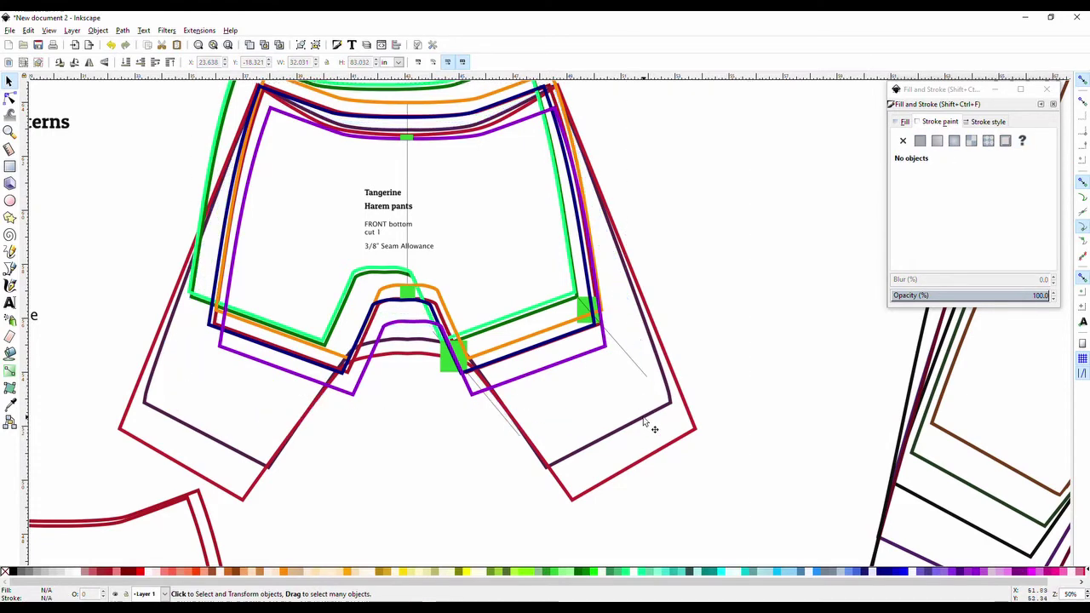
left_click(652, 423)
key("Delete")
left_click(652, 460)
key("Delete")
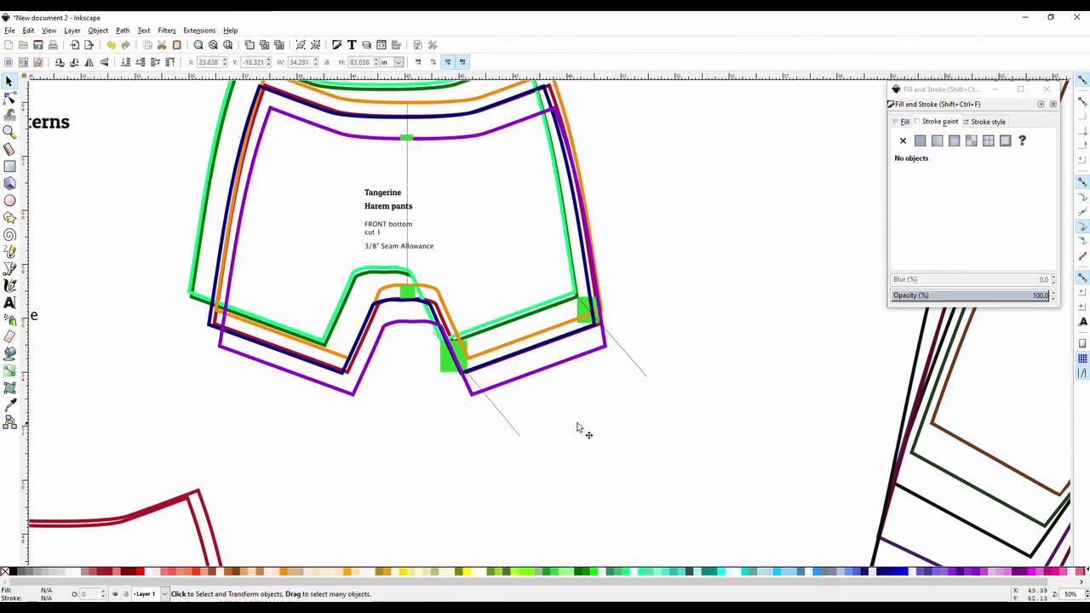
Step: Turn off snapping and trace a Bezier path from the violet waist centre through the navy side corner, dark green hem corner and spring green inner leg corner
scroll(532, 310, "up", 1)
scroll(532, 310, "up", 1)
scroll(530, 308, "up", 1)
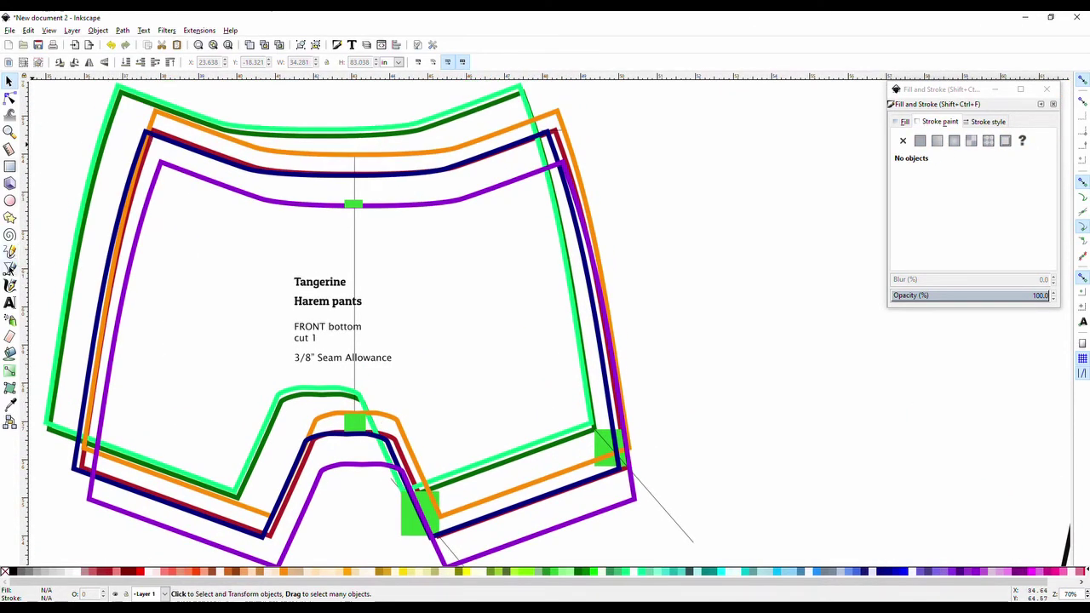
left_click(10, 269)
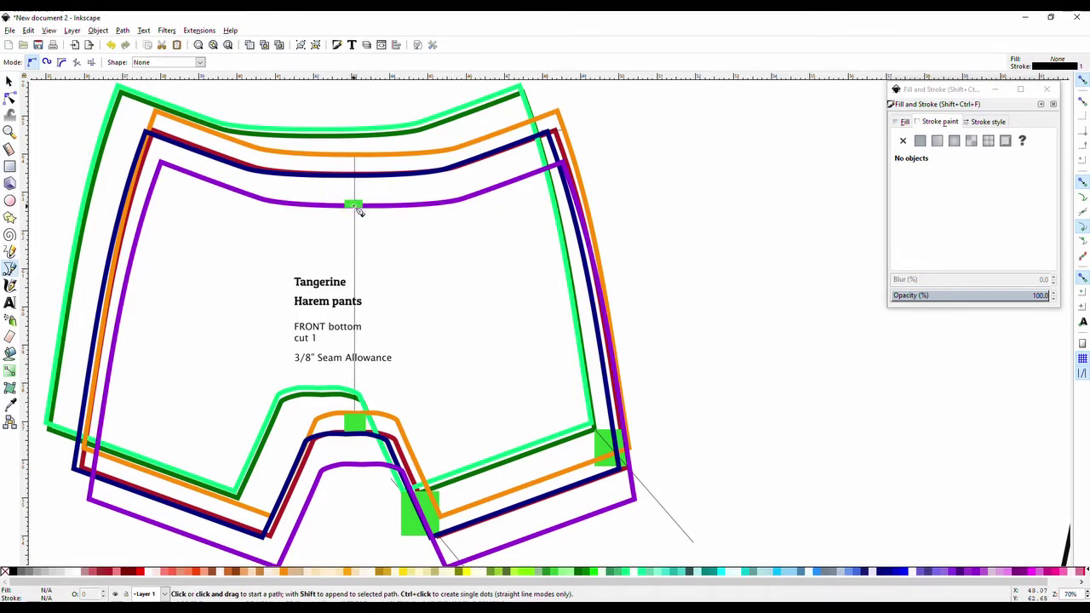
left_click(1083, 80)
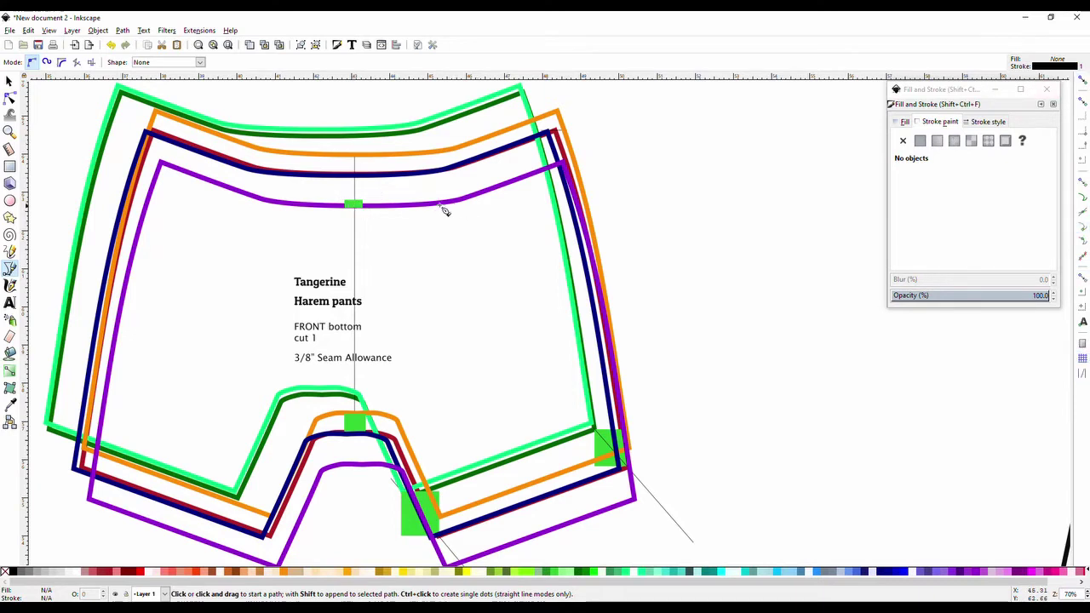
left_click(355, 206)
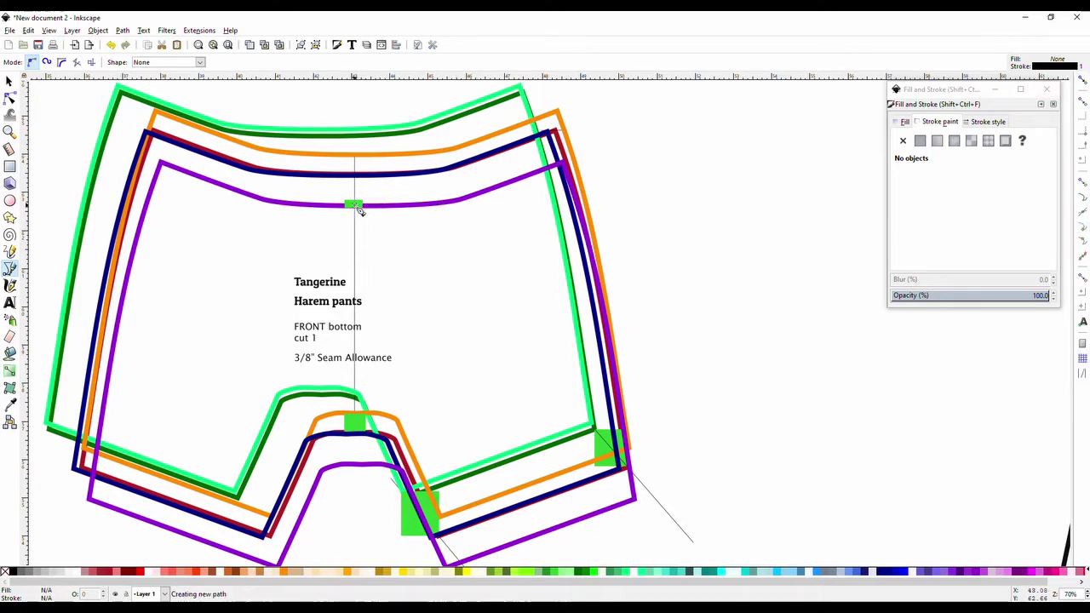
left_click(552, 134)
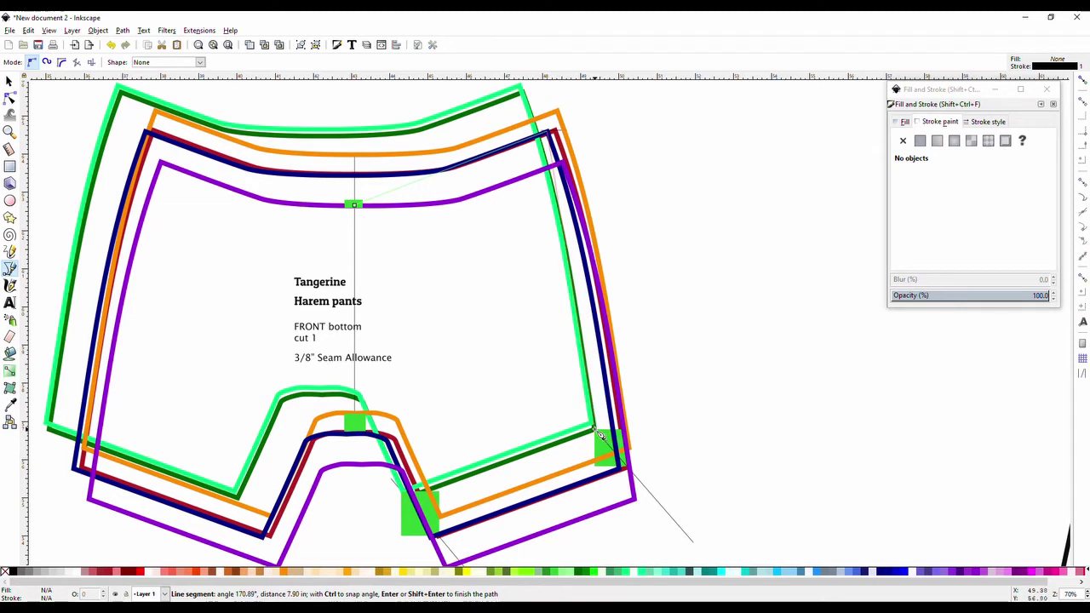
left_click(595, 428)
left_click(406, 494)
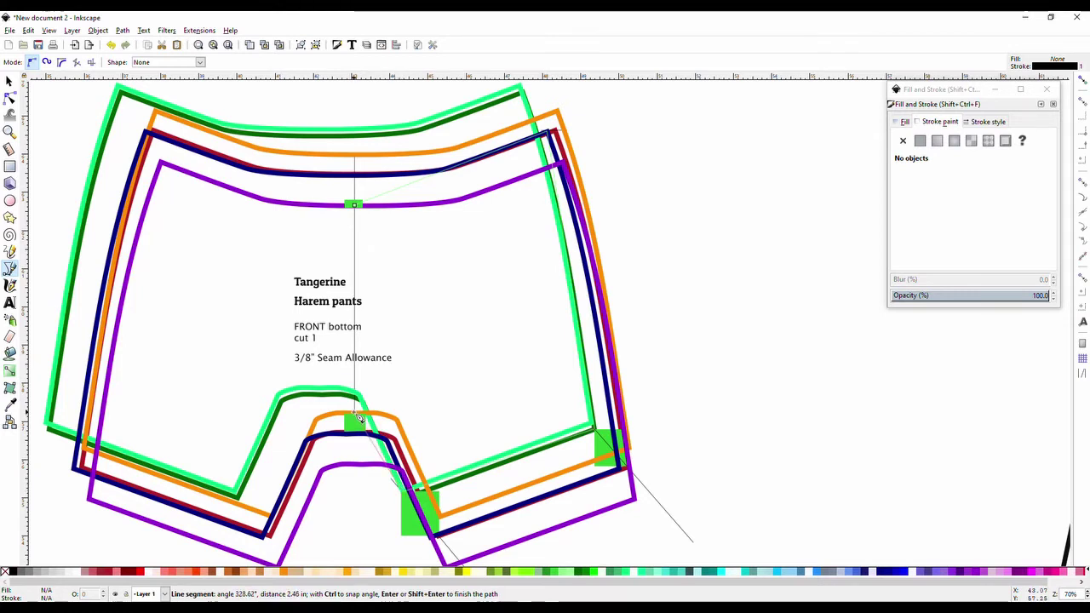
Step: Finish the right-half outline path with a curved segment ending at the top centre of the orange outline's crotch
left_click_drag(359, 417, 310, 419)
key("Return")
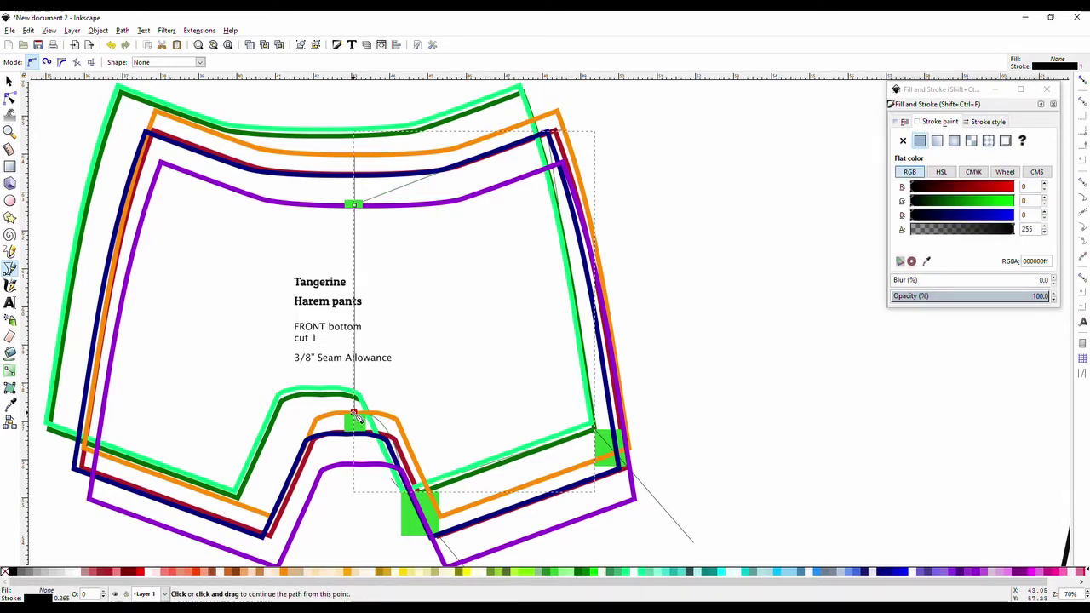
left_click(247, 326)
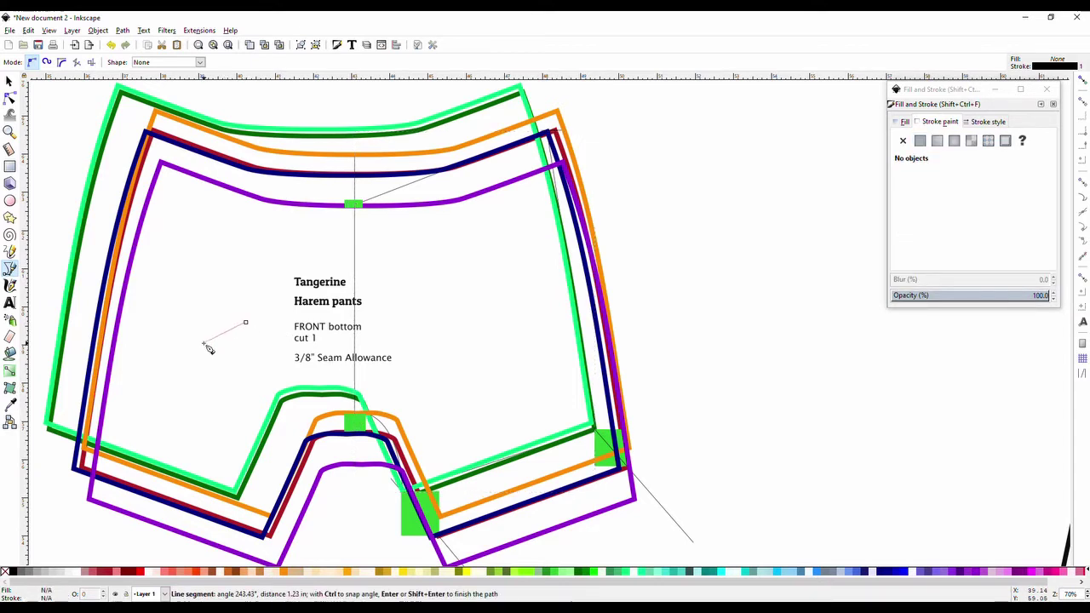
left_click_drag(205, 345, 202, 291)
left_click(215, 275)
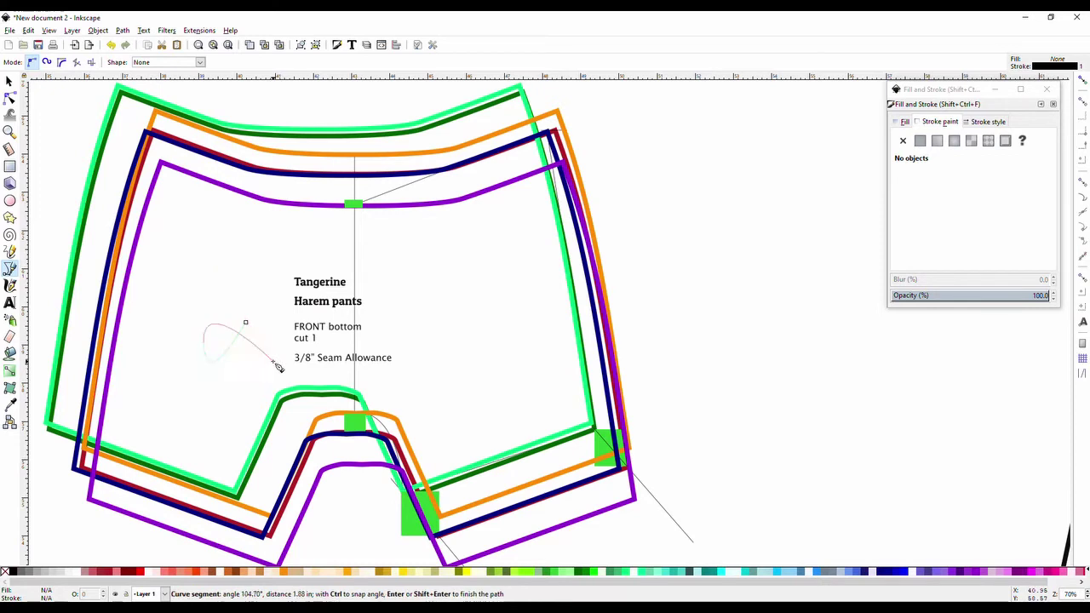
key("Escape")
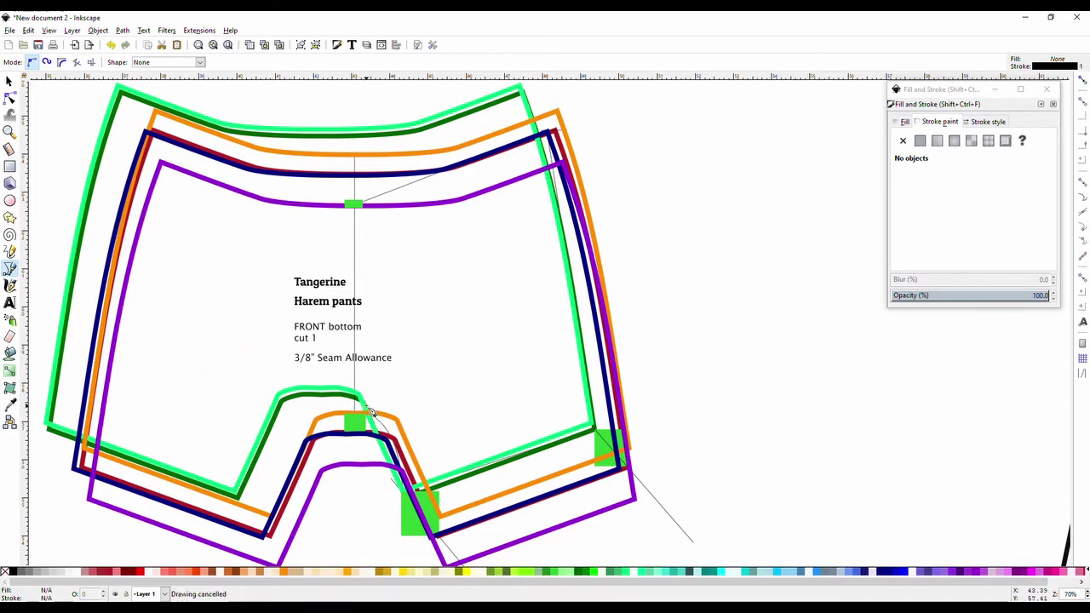
Step: Enable snapping for the drawing
key("percent")
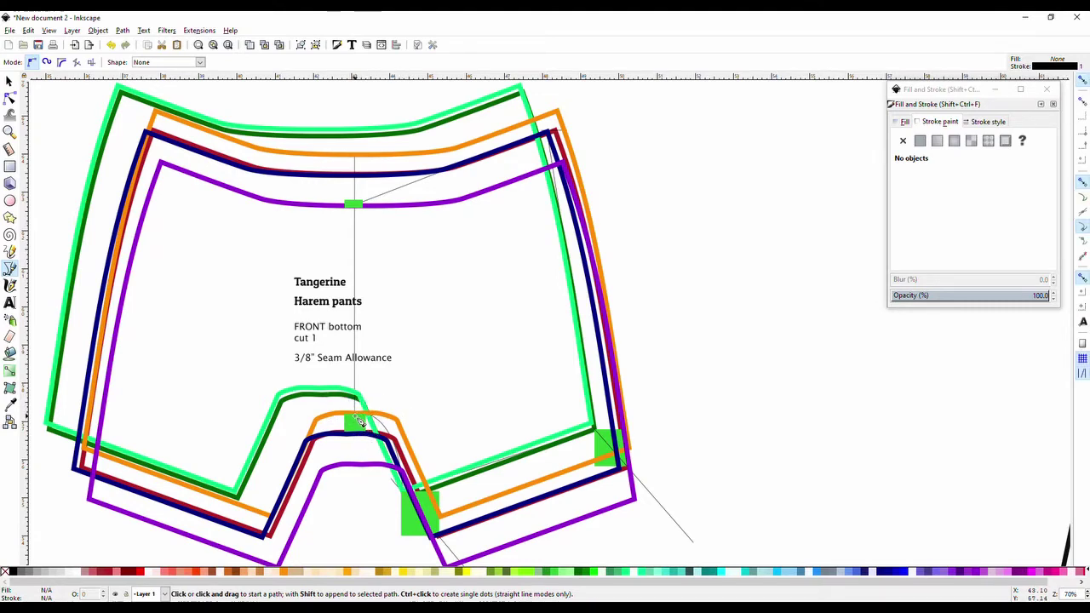
scroll(356, 421, "up", 5)
scroll(357, 422, "down", 4)
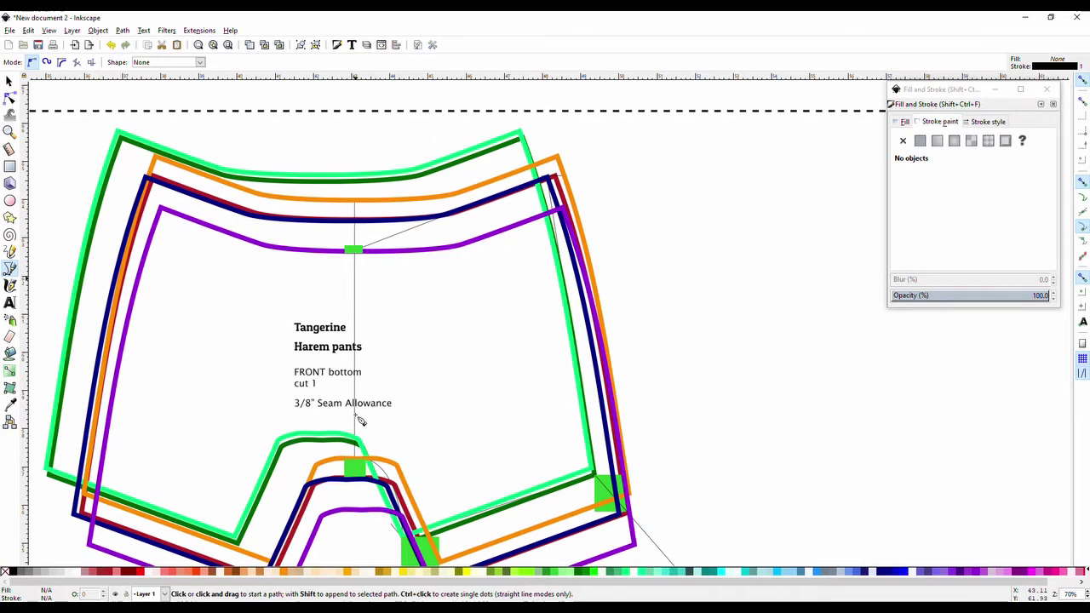
scroll(359, 420, "up", 2)
scroll(358, 434, "down", 4)
scroll(357, 375, "up", 2, "ctrl")
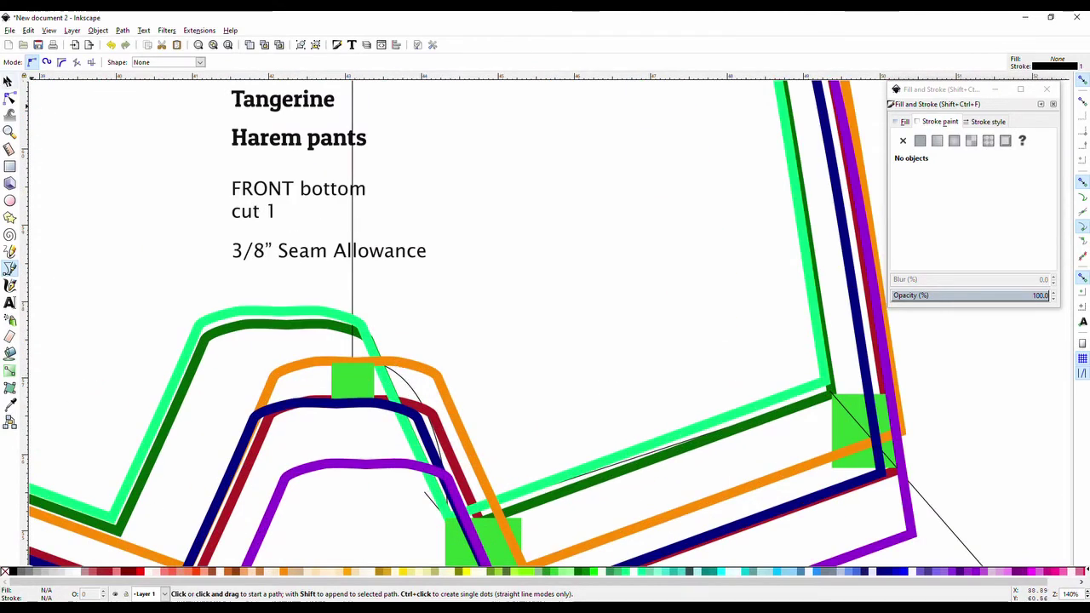
Step: Try to join the thin black half outline's open end nodes at the waist centre and the crotch centre, undoing each attempt
left_click(10, 80)
left_click(414, 398)
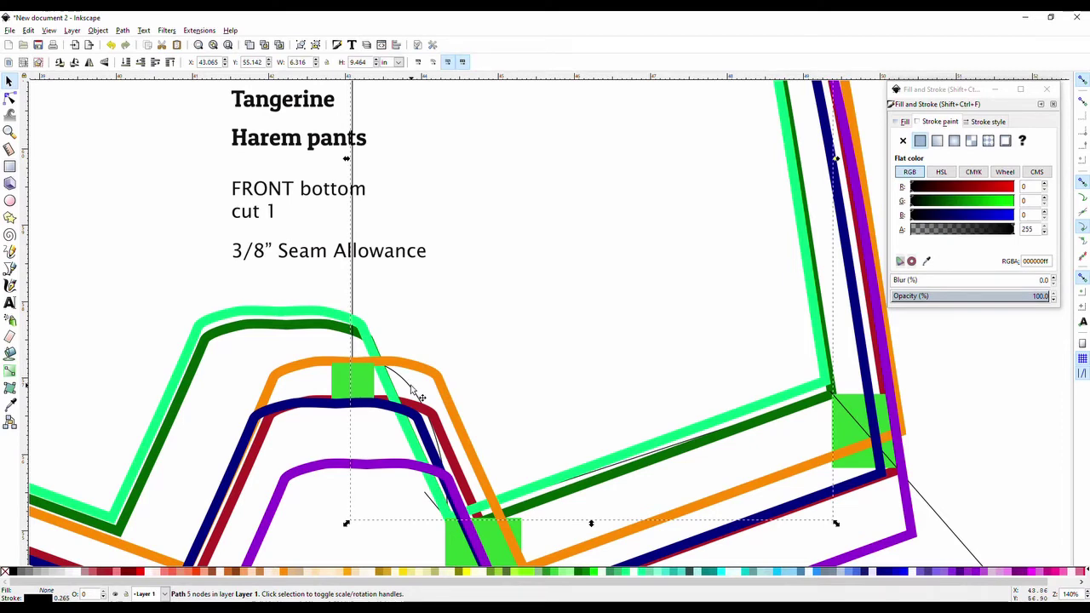
key("n")
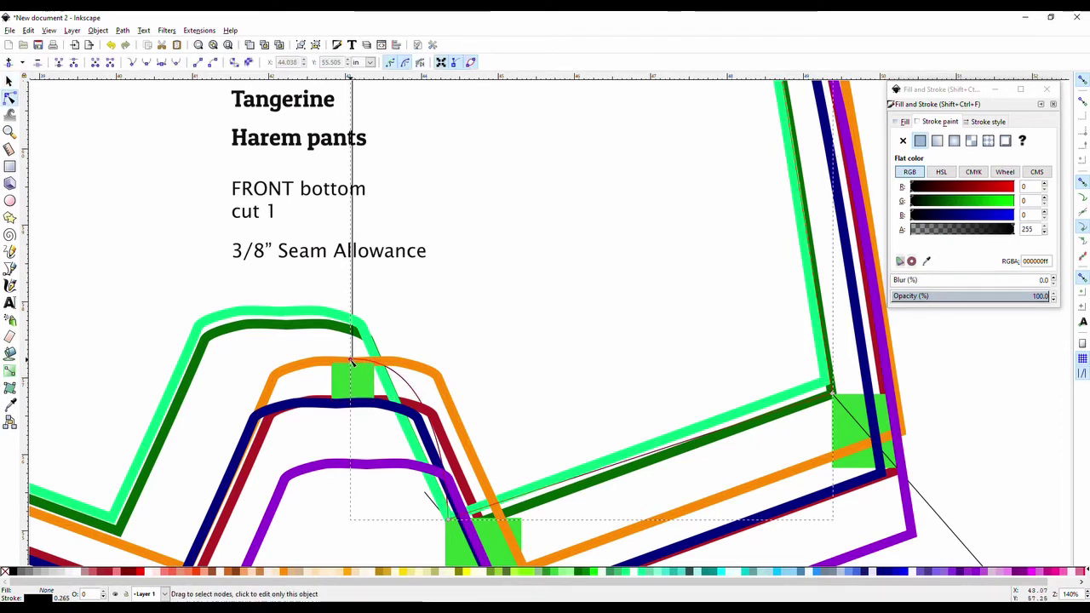
left_click(351, 362)
scroll(335, 303, "up", 5)
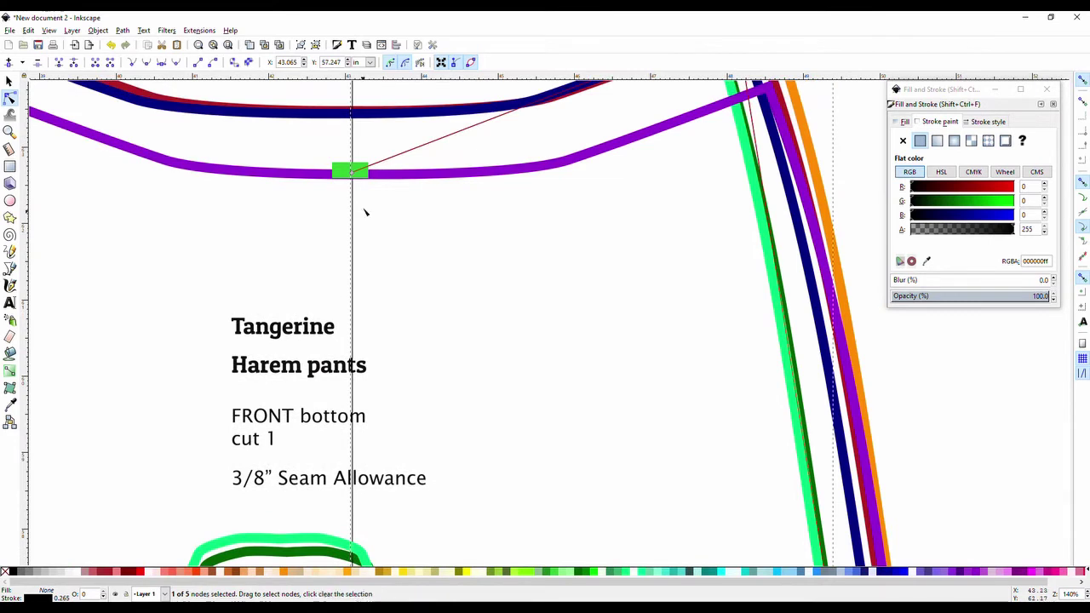
left_click(350, 171, "shift")
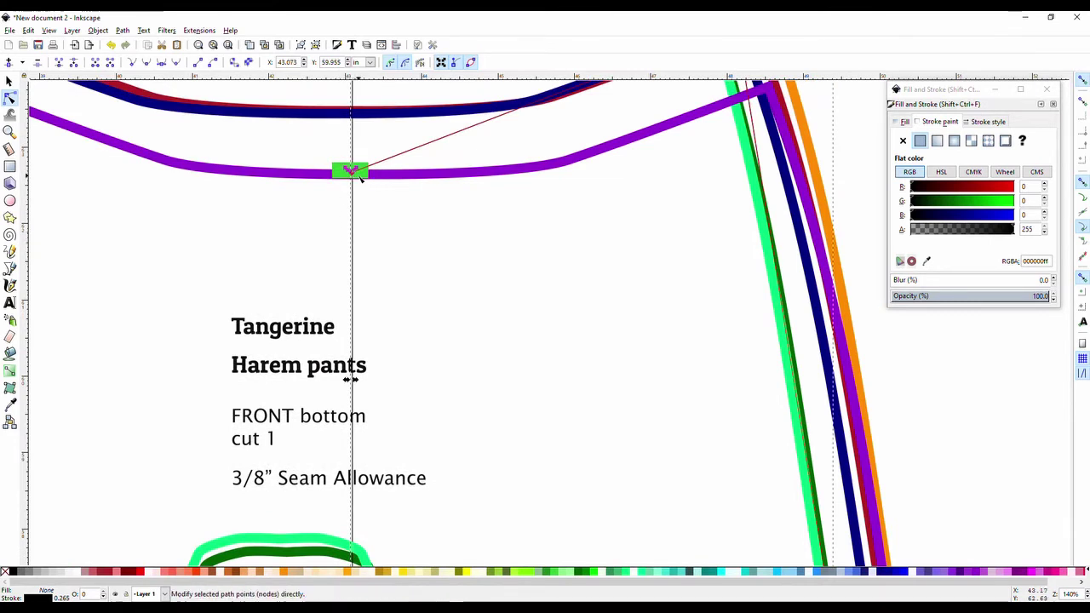
scroll(358, 401, "down", 2)
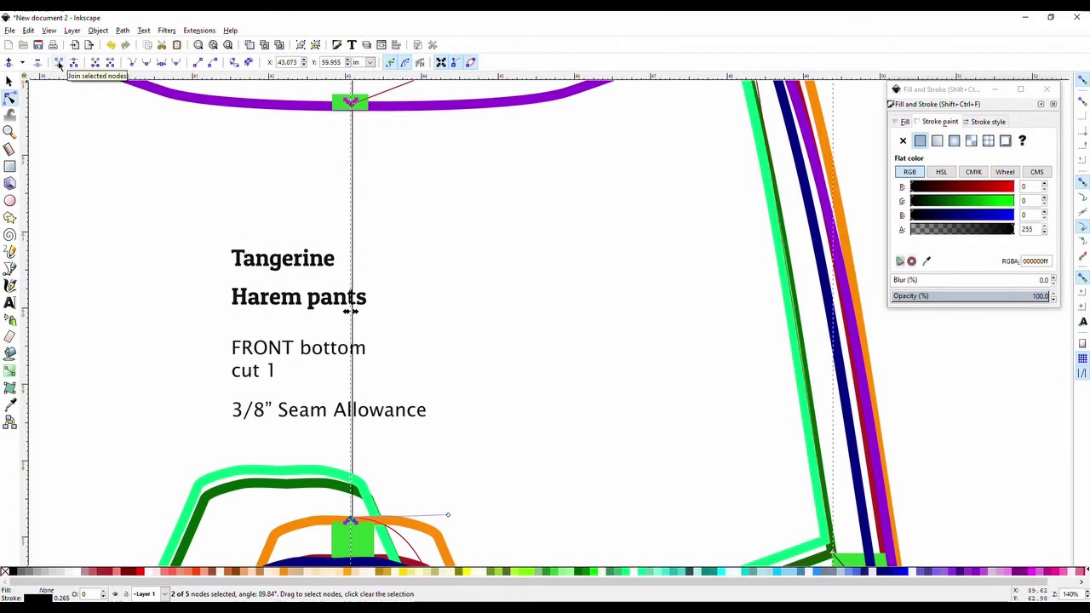
left_click(58, 65)
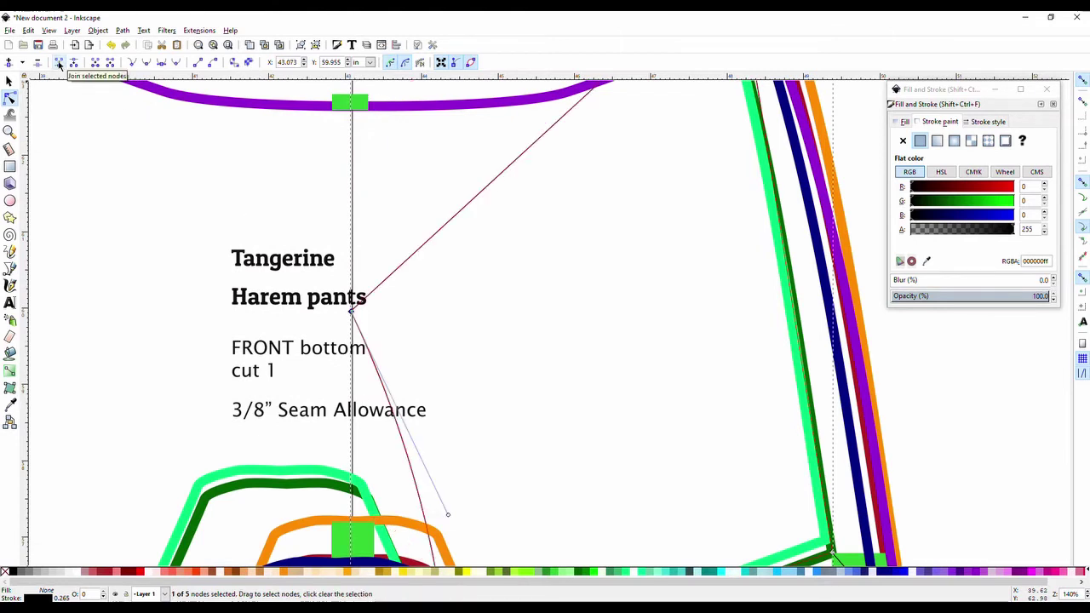
key("ctrl+z")
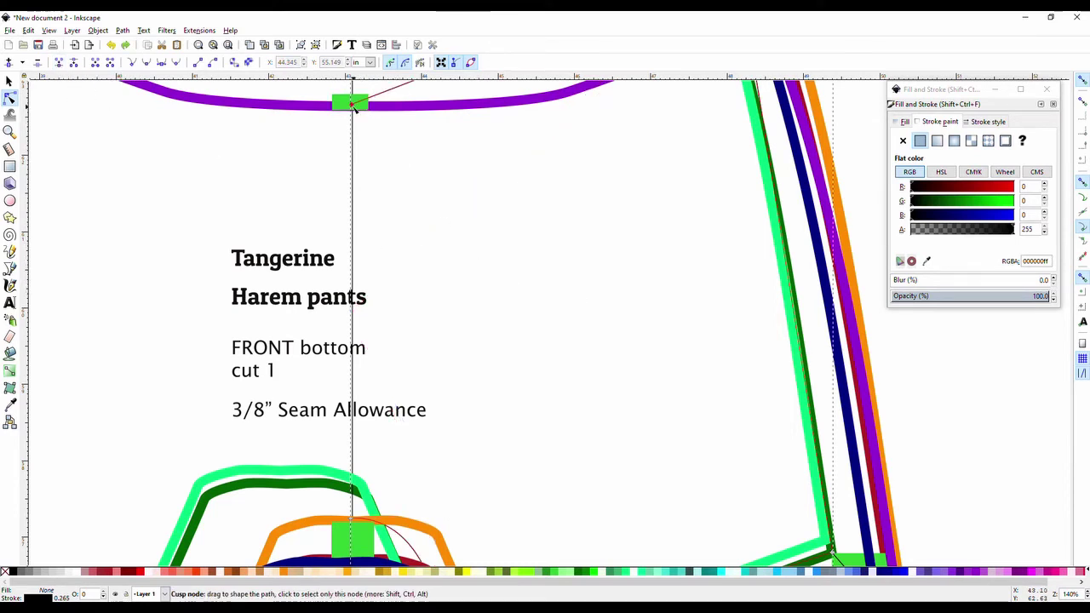
scroll(359, 507, "down", 3)
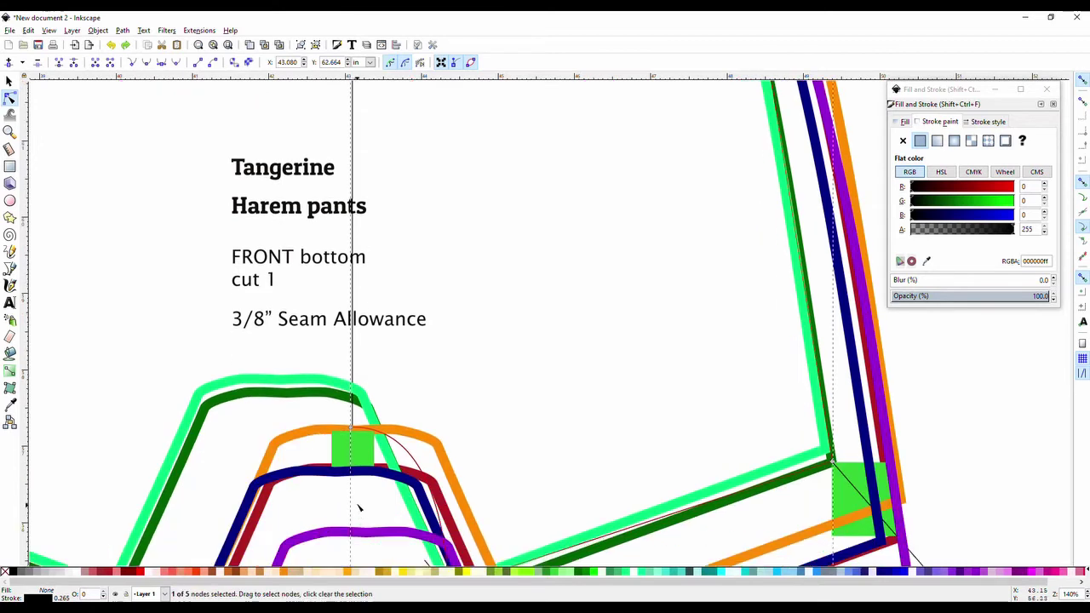
left_click(350, 428, "shift")
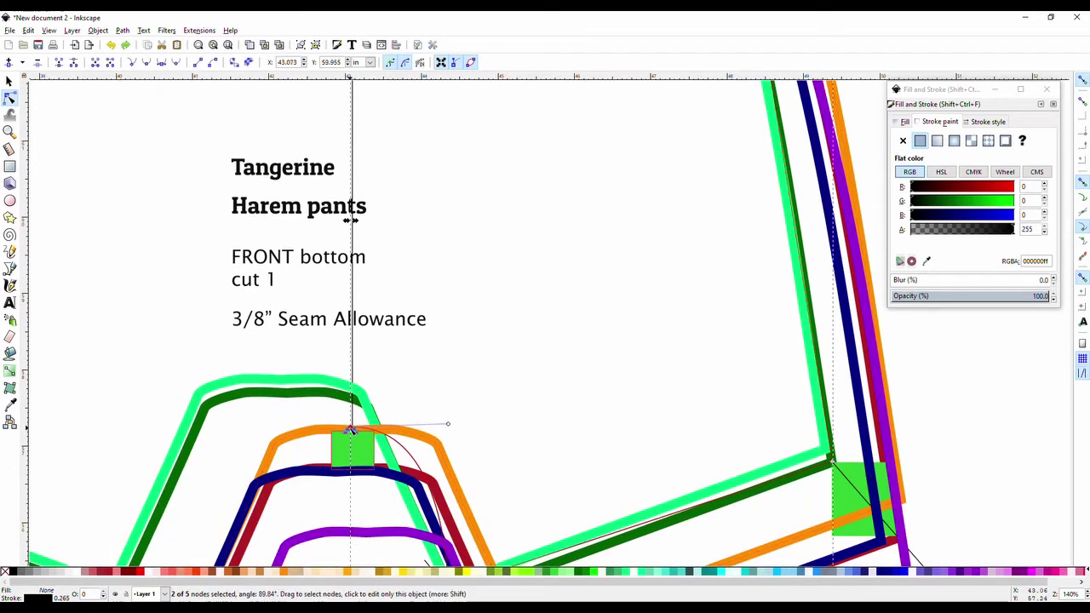
left_click(59, 62)
key("ctrl+z")
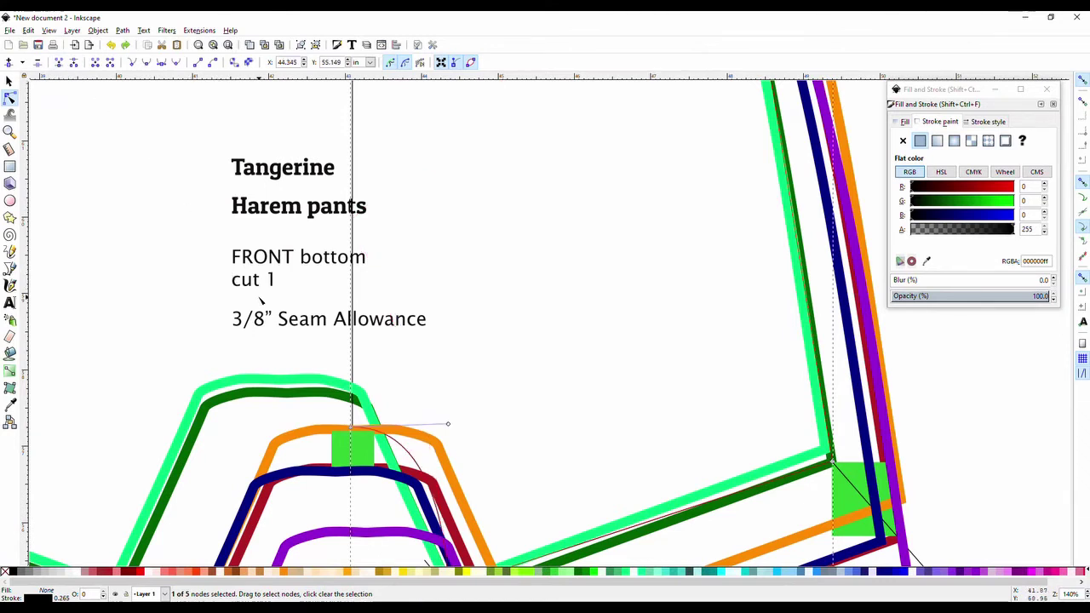
Step: Close the half outline with a straight line along the centre from its crotch end node to its waist end node
left_click(11, 271)
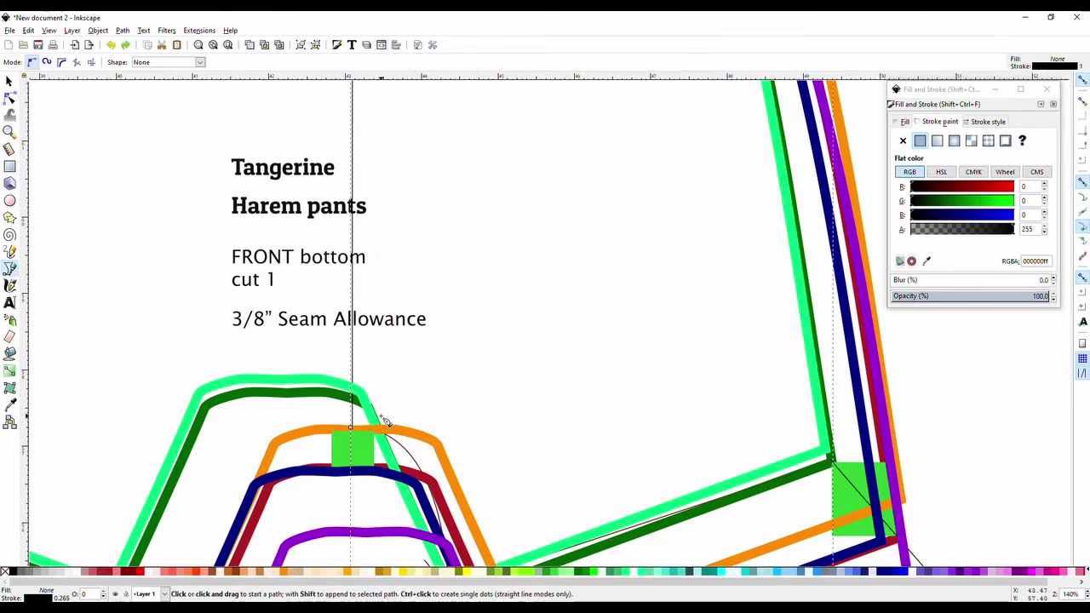
left_click(350, 428)
scroll(368, 407, "up", 5)
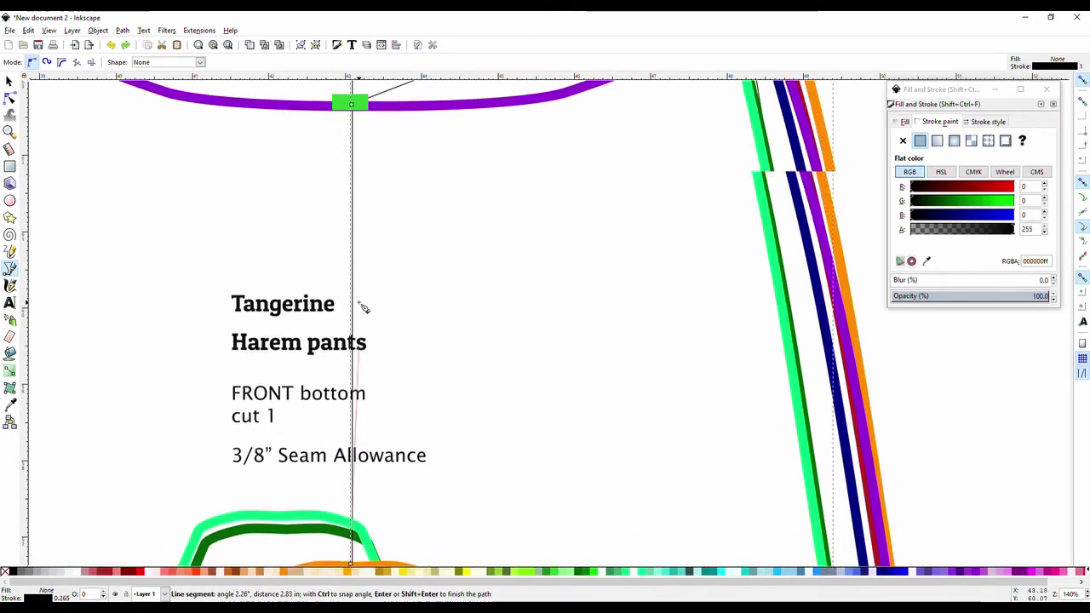
left_click(351, 241)
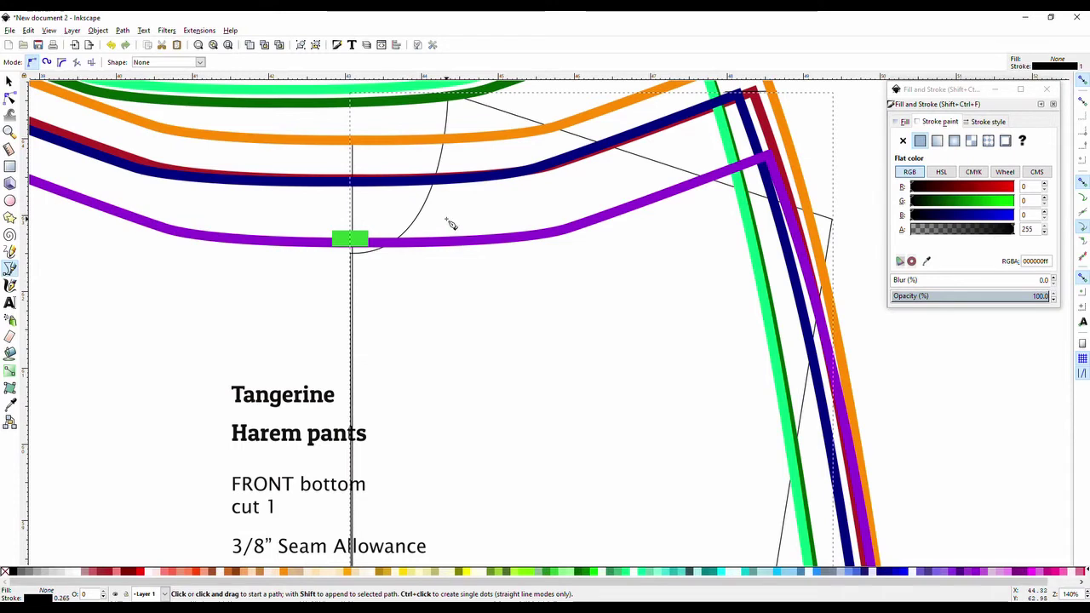
key("ctrl+z")
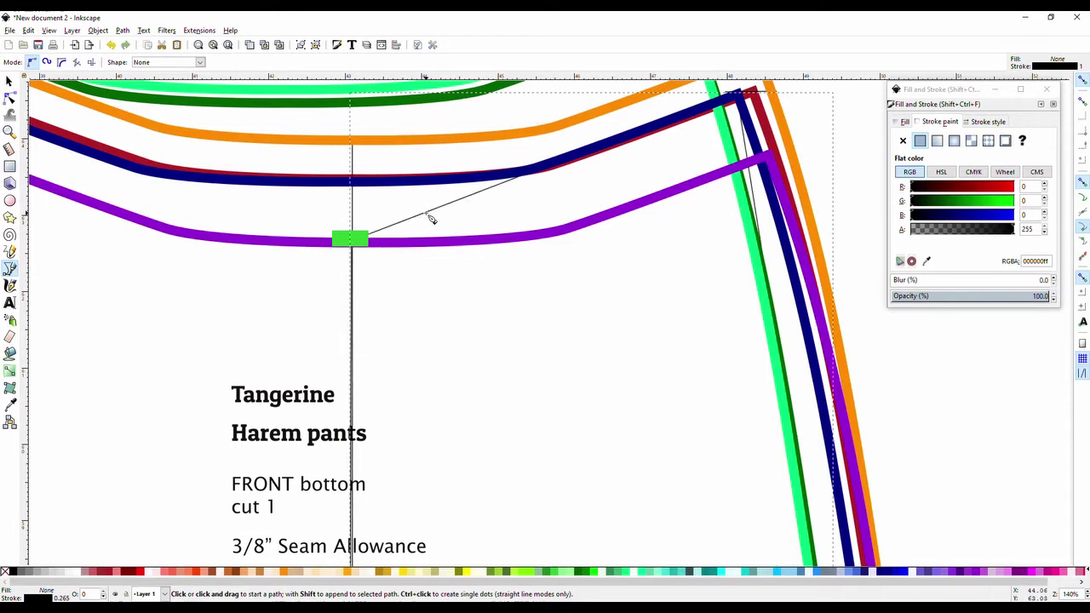
Step: Bend the half outline's straight waist segment downward into a smooth curve
key("n")
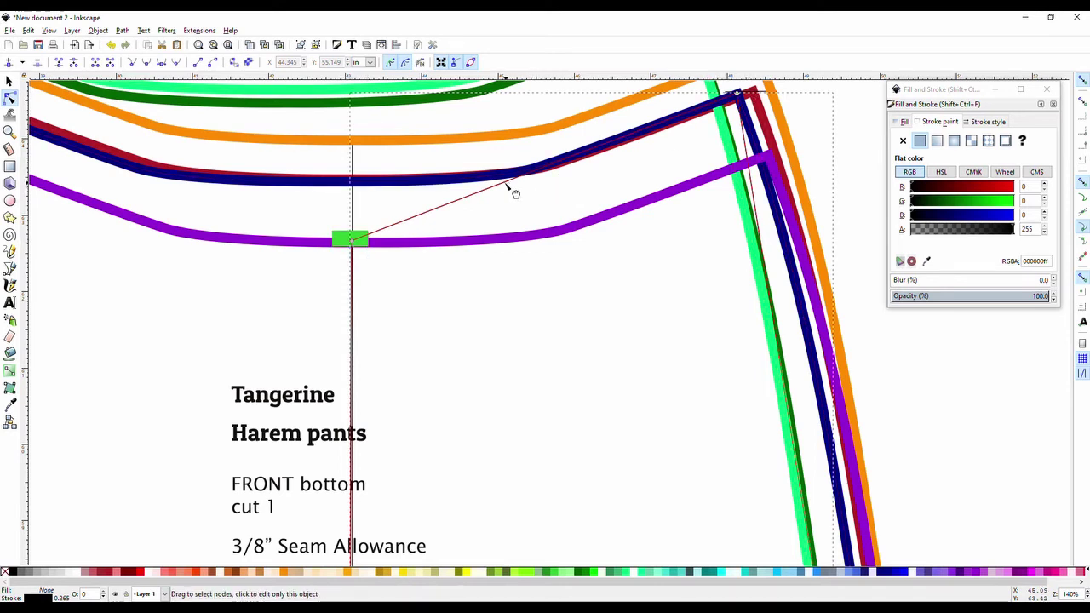
left_click_drag(506, 183, 524, 212)
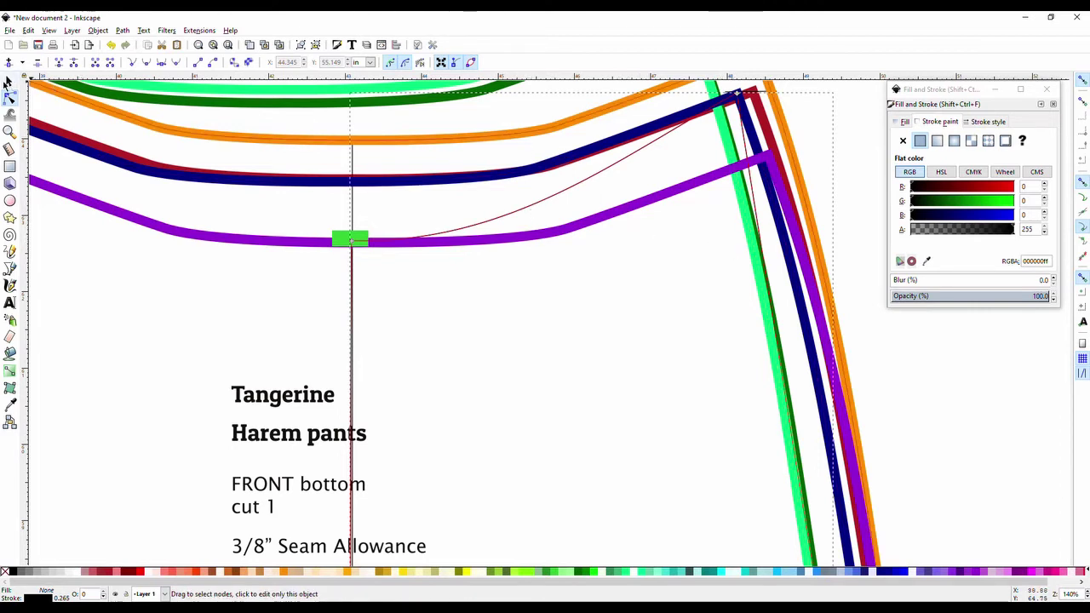
key("s")
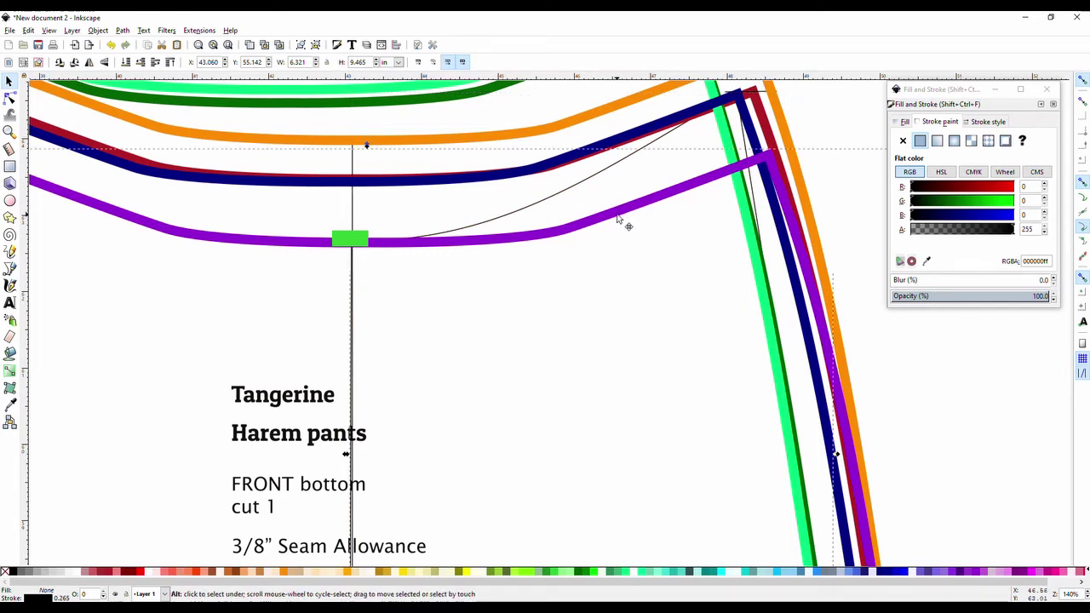
Step: Move the half outline out to the right of the nested pants outlines into empty canvas
left_click(618, 220)
scroll(651, 253, "down", 3, "ctrl")
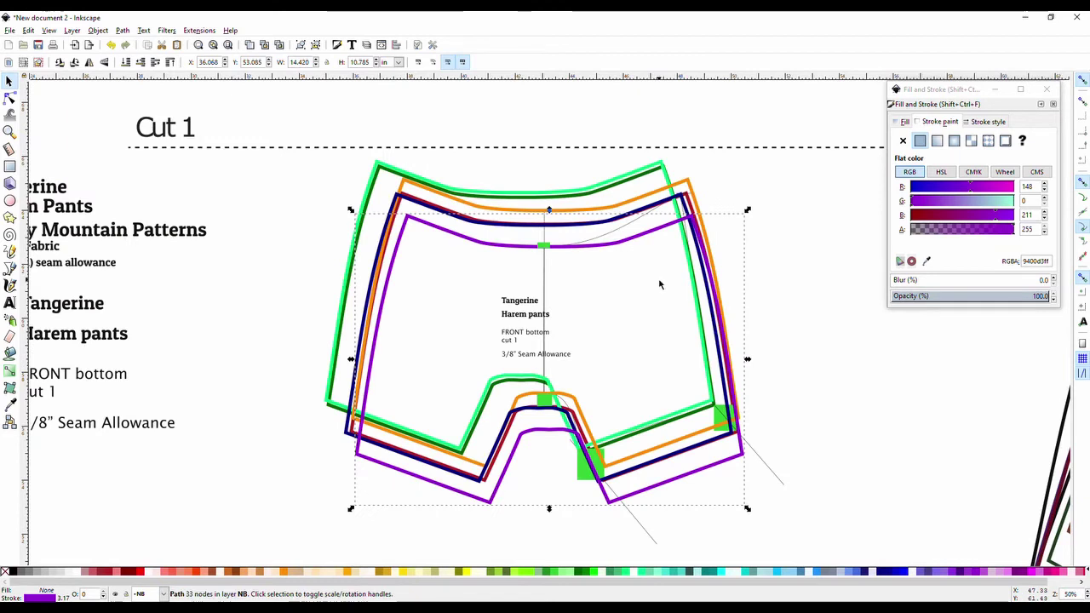
left_click_drag(623, 230, 815, 240)
scroll(793, 325, "down", 1)
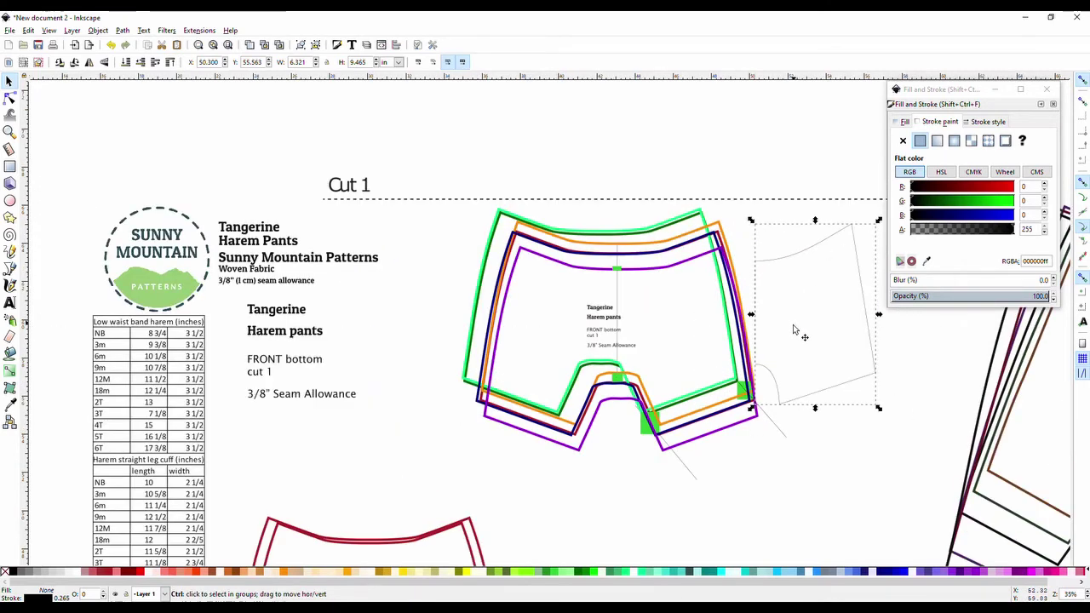
scroll(796, 328, "up", 1)
scroll(799, 332, "right", 5)
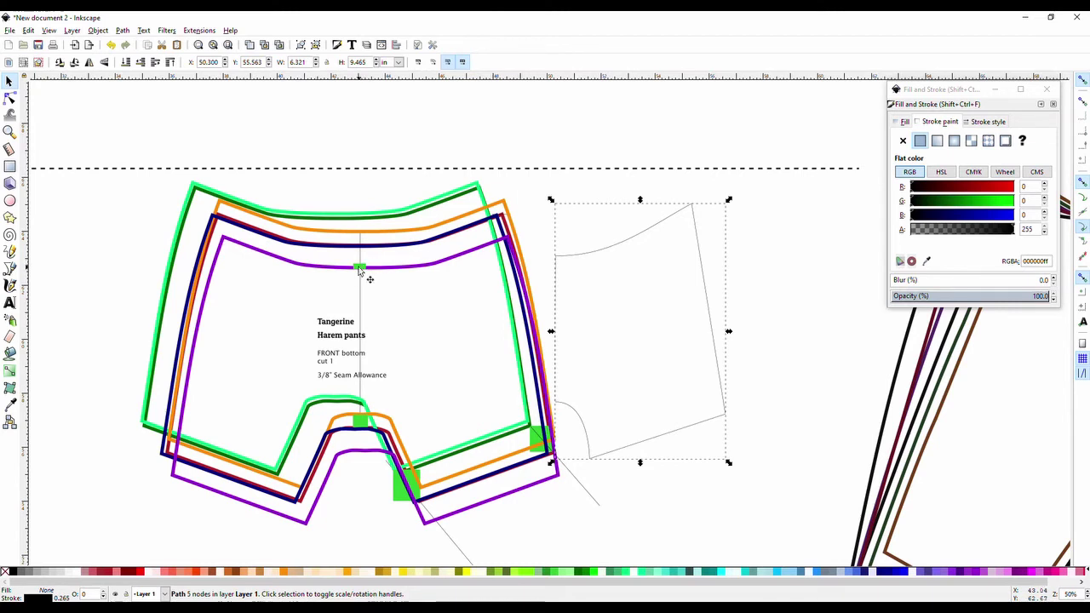
Step: Move the green waist rectangle up to the red outline's waistline and place the purple outline over the red outline
left_click(359, 254)
left_click_drag(359, 254, 360, 233)
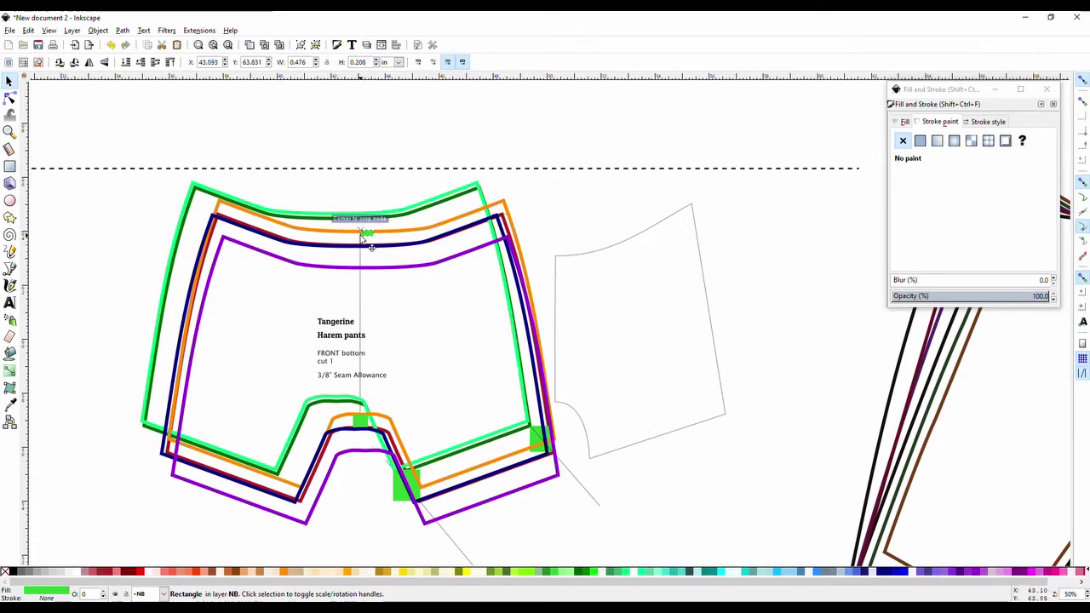
left_click_drag(362, 243, 391, 249)
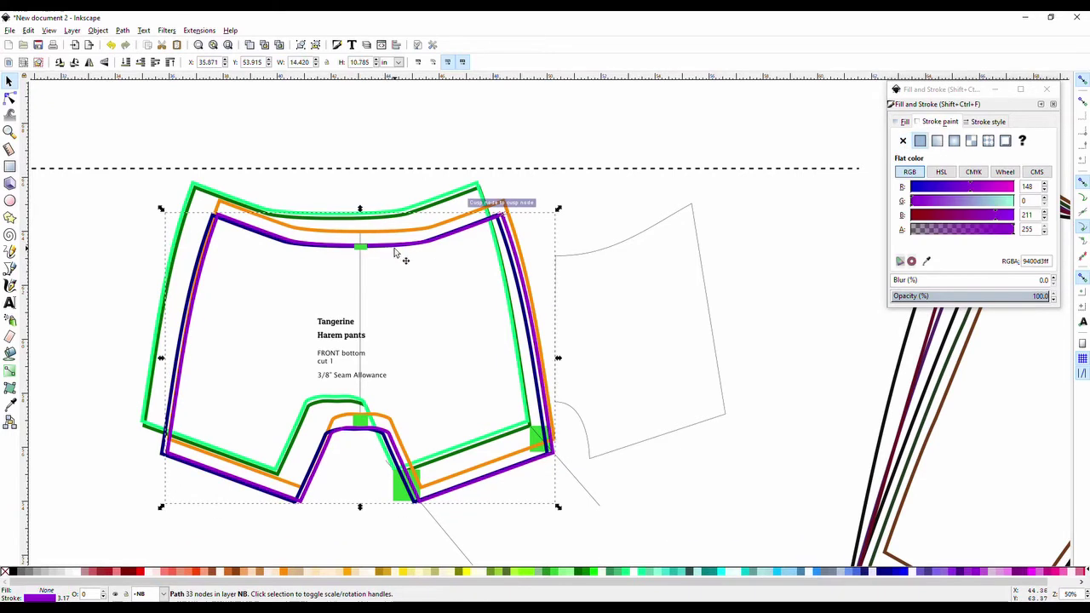
Step: Move the half outline back over the nested outlines and raise its waist centre node to the green rectangle
mouse_move(670, 220)
left_mouse_down()
mouse_move(540, 219)
mouse_move(470, 233)
left_mouse_up()
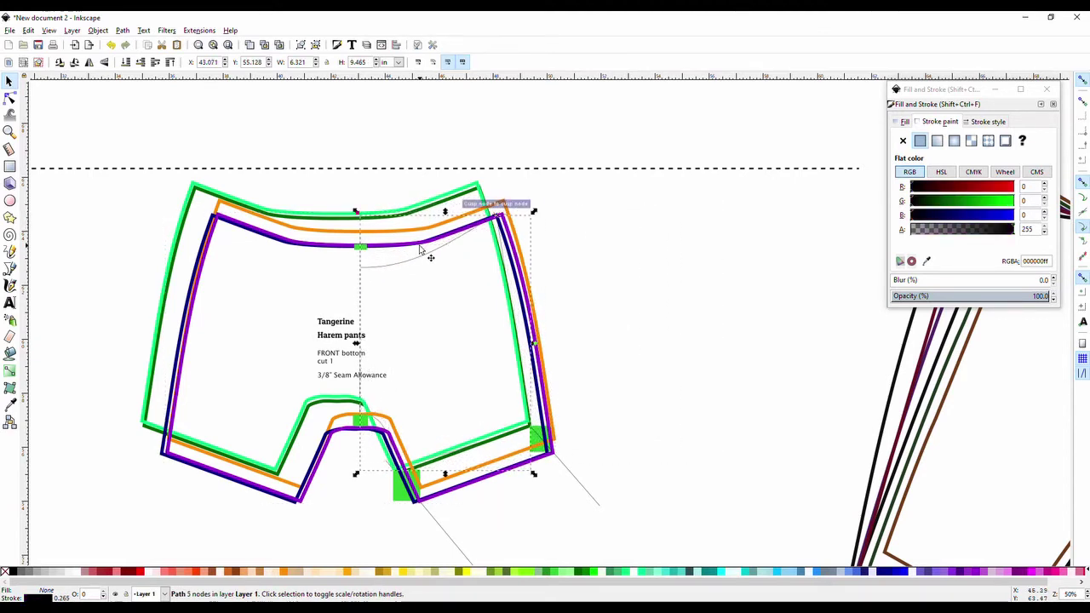
left_click(383, 279)
double_click(385, 269)
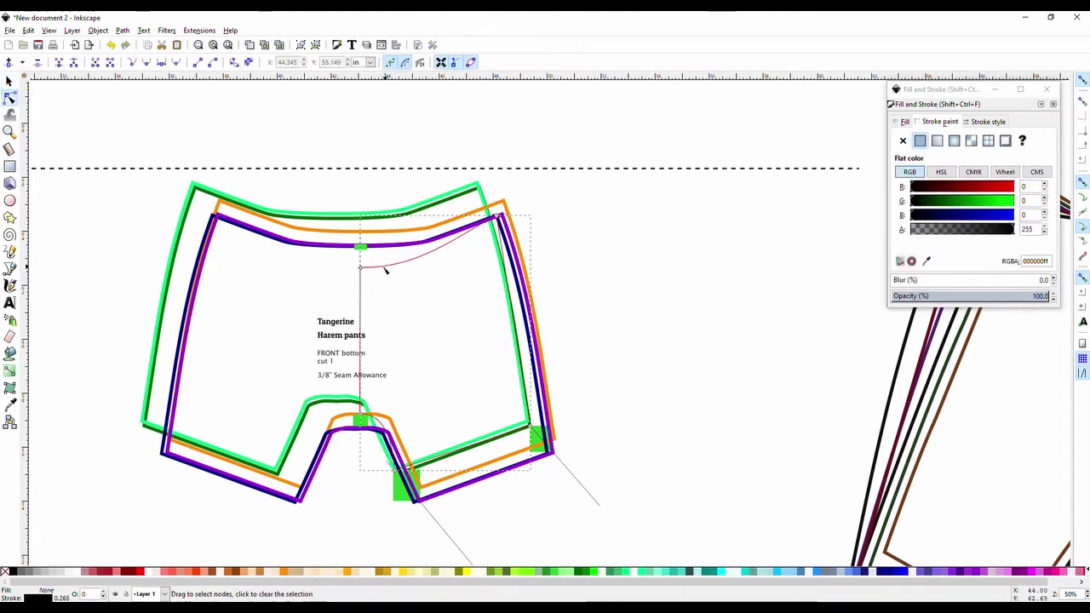
left_click_drag(361, 270, 366, 247)
key("ctrl+a")
Step: Place the half outline's waist centre node on the vertical centre line, at the lower edge of the navy waistline
scroll(366, 249, "up", 5)
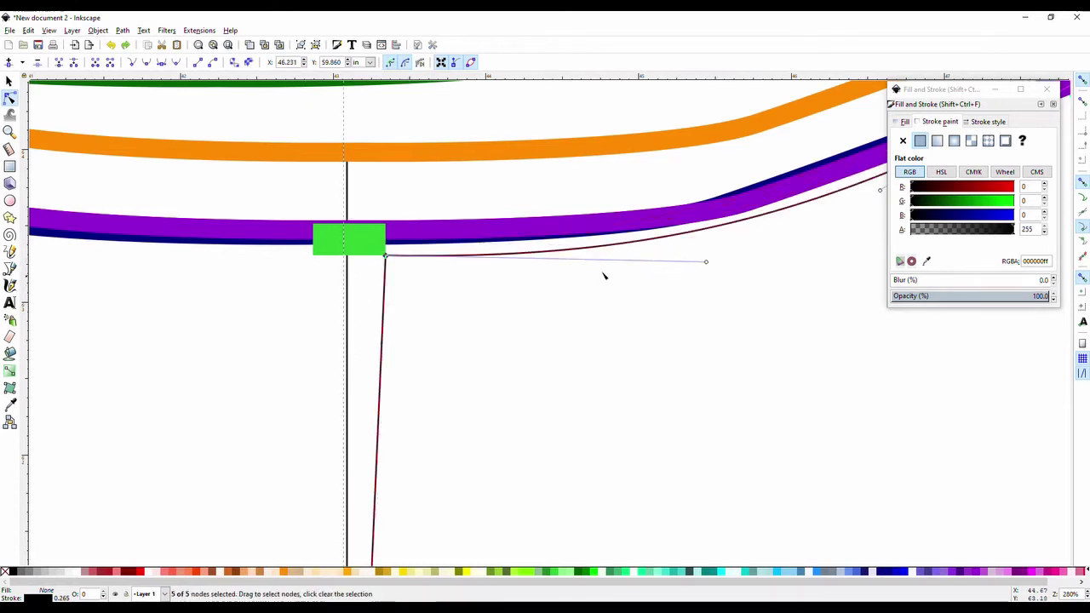
left_click(401, 299)
left_click_drag(386, 255, 348, 246)
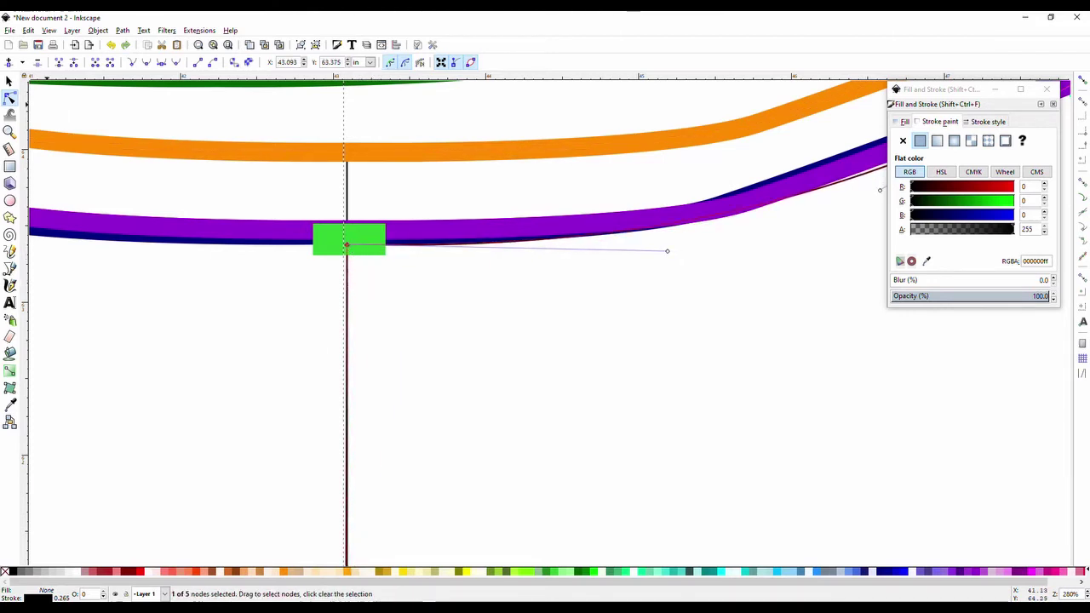
left_click(9, 82)
left_click(238, 332)
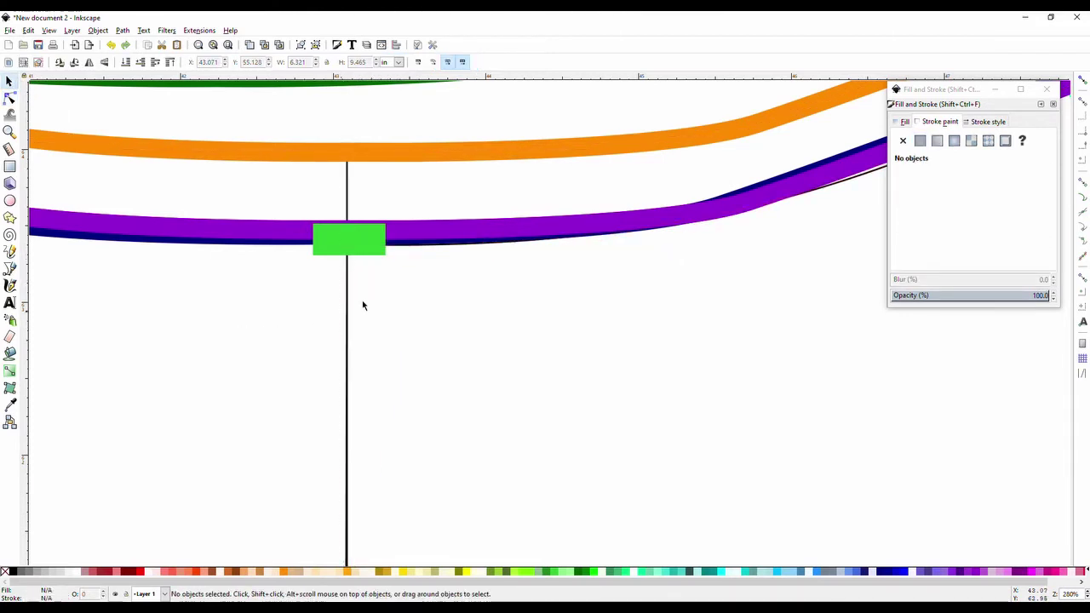
scroll(414, 285, "down", 5)
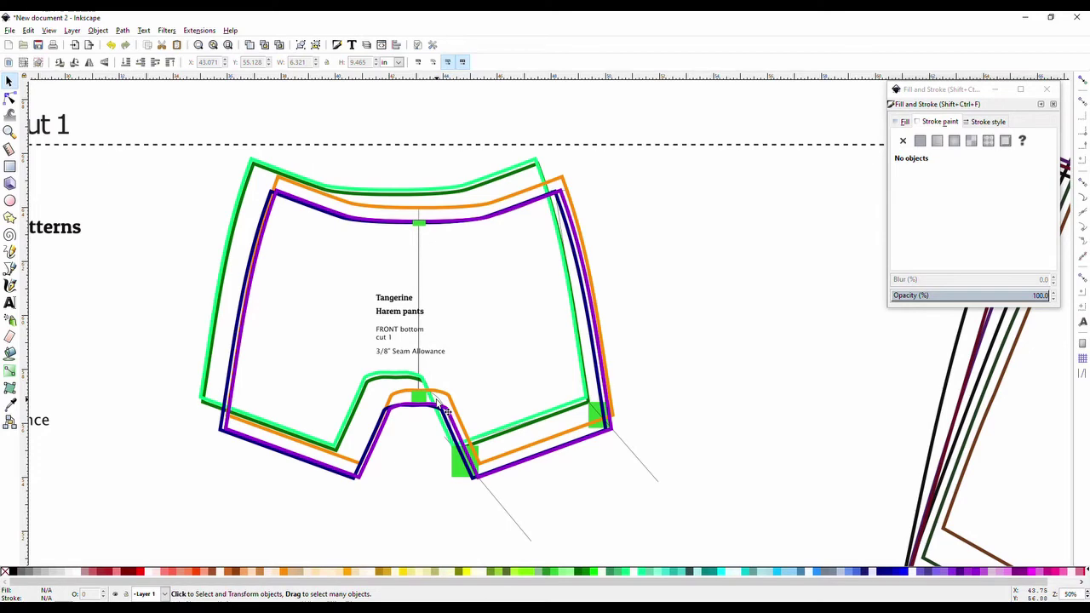
Step: Delete the orange outline from the nested sizes and shift the vertical centre line out to the right of the pants
mouse_move(442, 401)
left_mouse_down()
mouse_move(682, 373)
mouse_move(252, 393)
mouse_move(217, 414)
left_mouse_up()
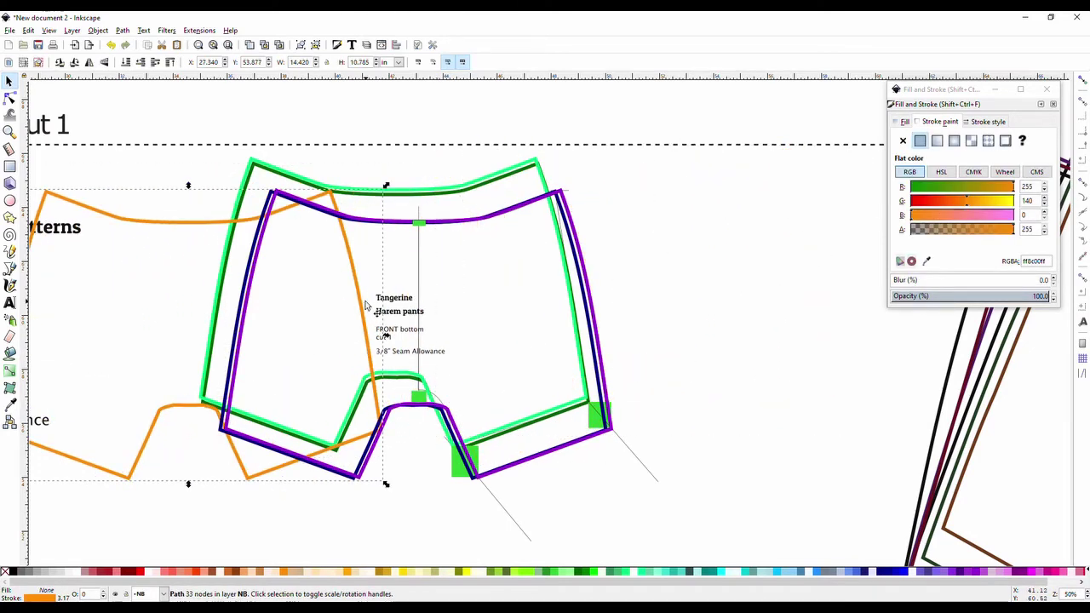
key("Delete")
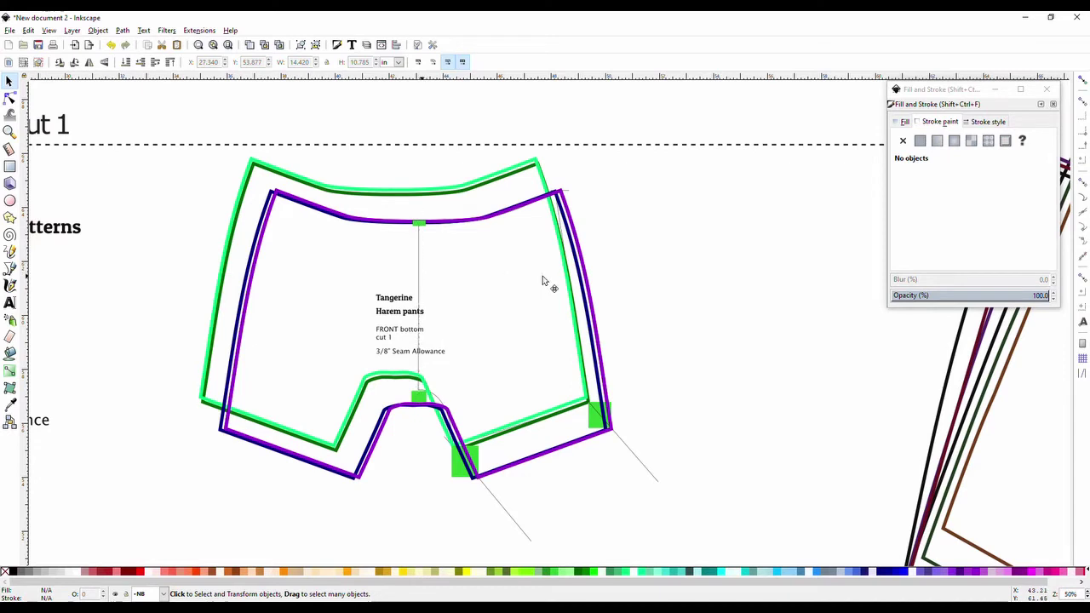
left_click(615, 285)
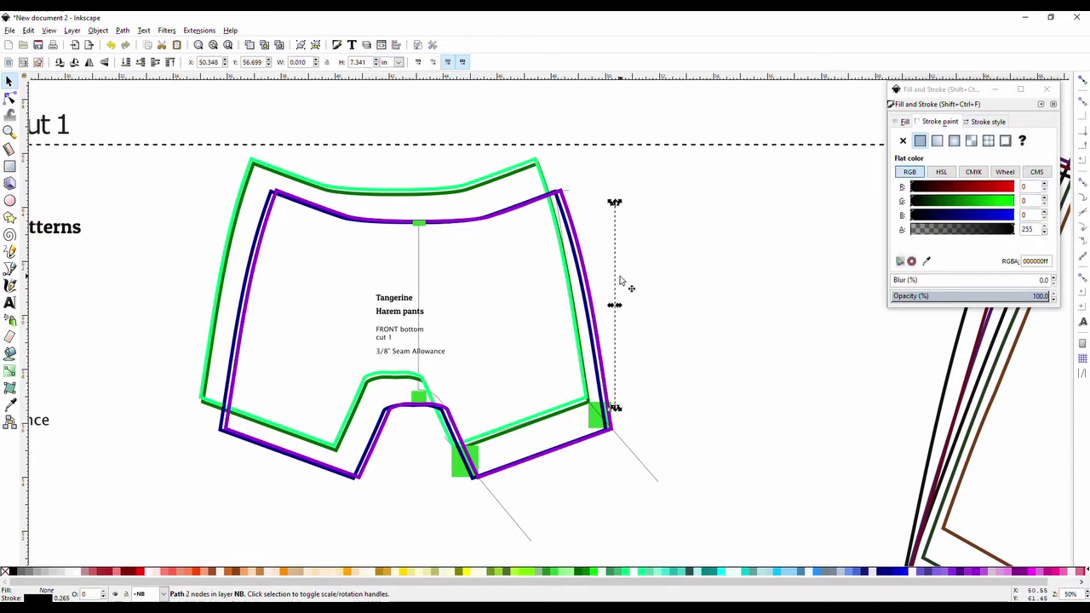
Step: Move the half outline out to the right of the nested outlines and delete the vertical centre line
left_click_drag(417, 274, 677, 261)
left_click(615, 264)
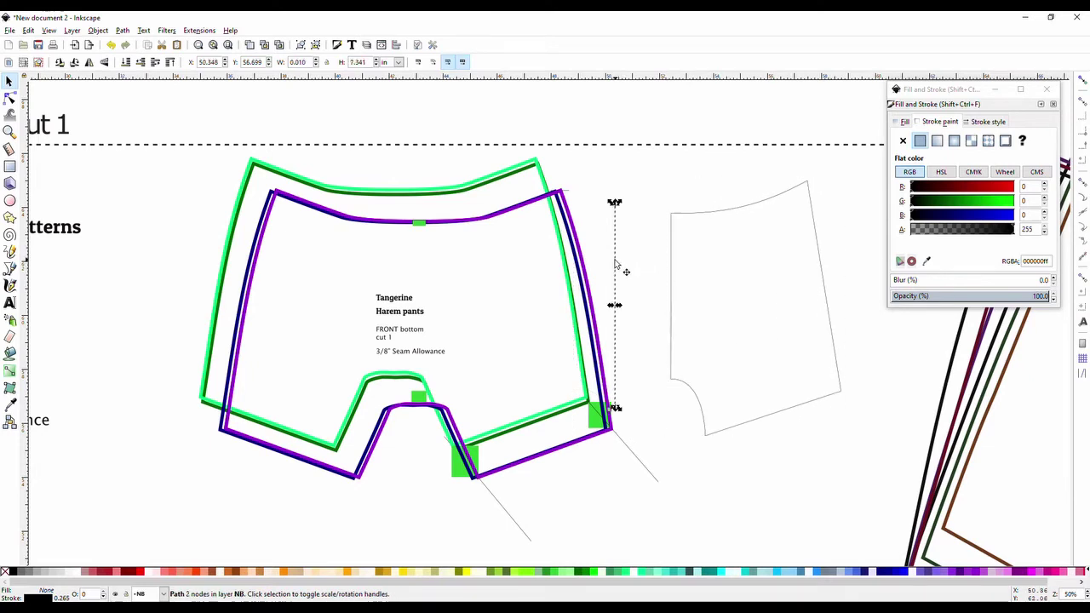
key("Delete")
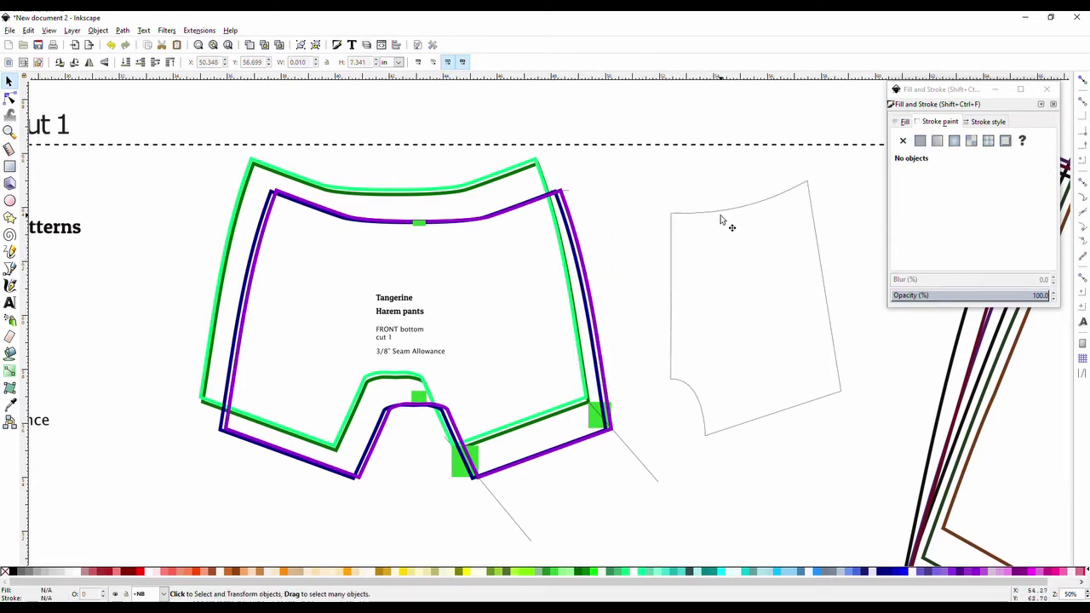
Step: Shorten the crotch curve's upper handle slightly on the half outline
scroll(715, 412, "up", 2)
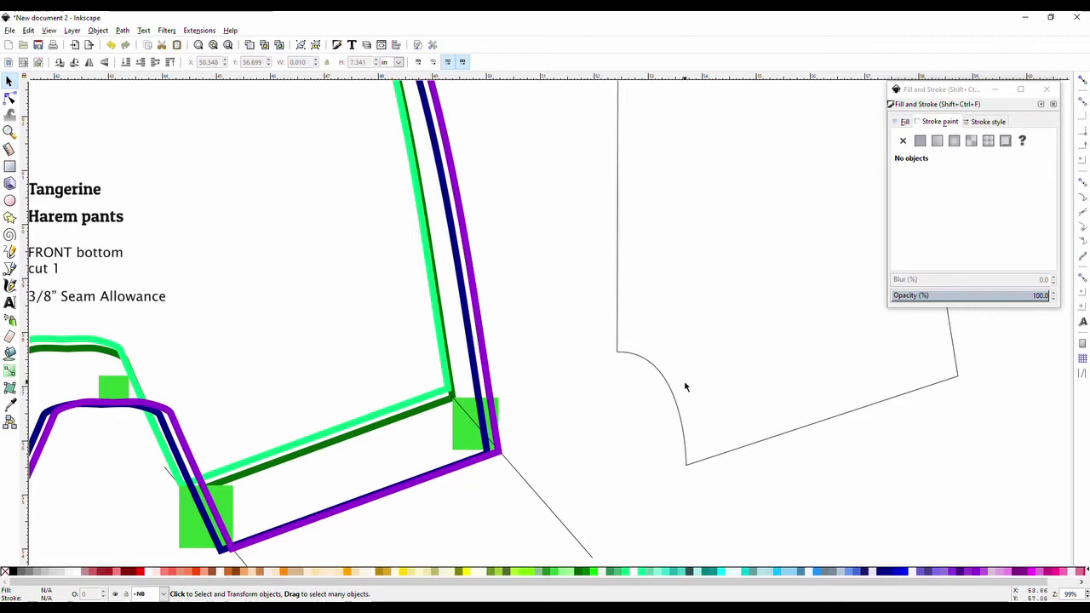
key("n")
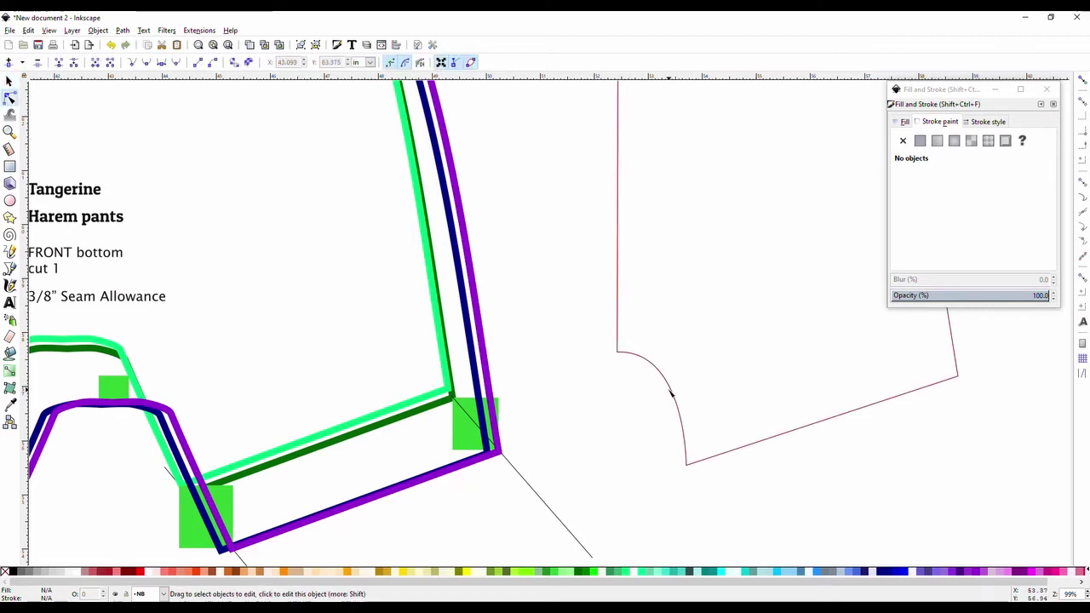
left_click(671, 390)
left_click(685, 464)
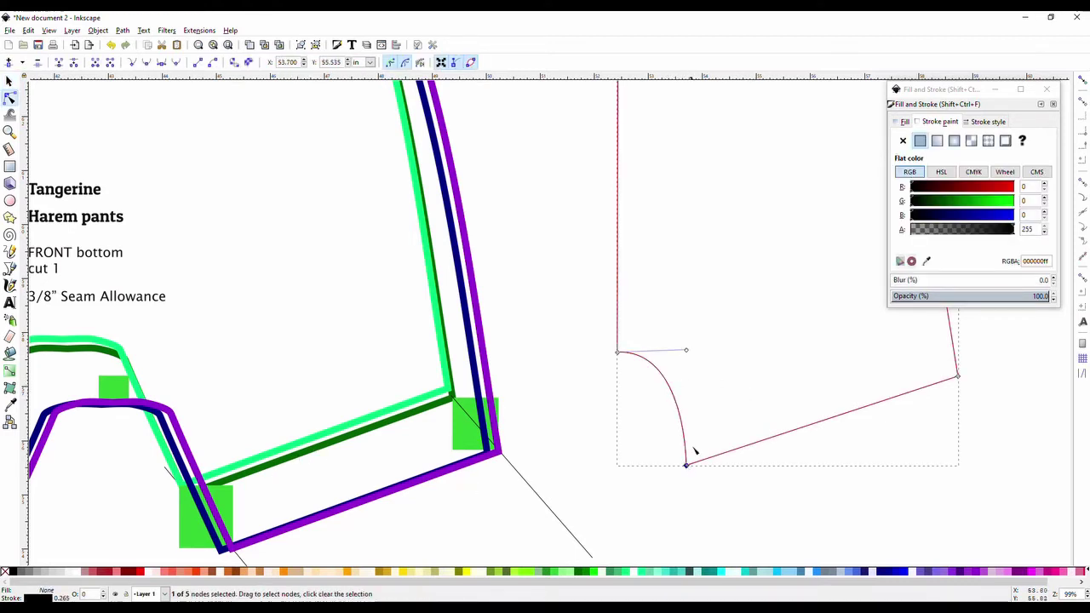
mouse_move(688, 353)
left_mouse_down()
mouse_move(662, 358)
mouse_move(679, 372)
mouse_move(690, 361)
mouse_move(804, 361)
mouse_move(655, 353)
mouse_move(653, 375)
mouse_move(665, 346)
mouse_move(660, 294)
mouse_move(656, 333)
mouse_move(641, 355)
mouse_move(679, 351)
left_mouse_up()
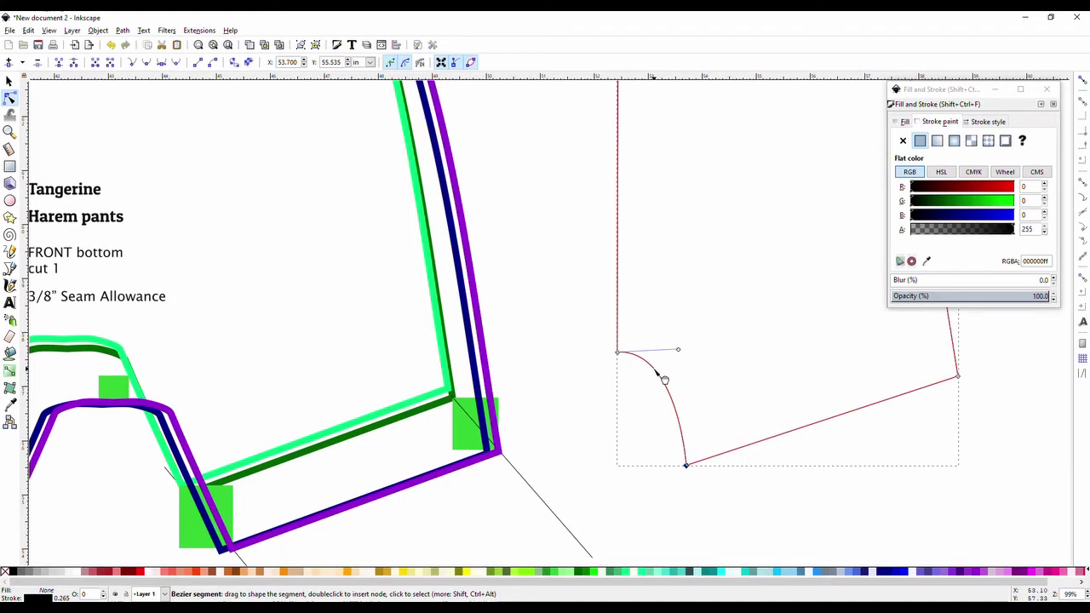
left_click(22, 62)
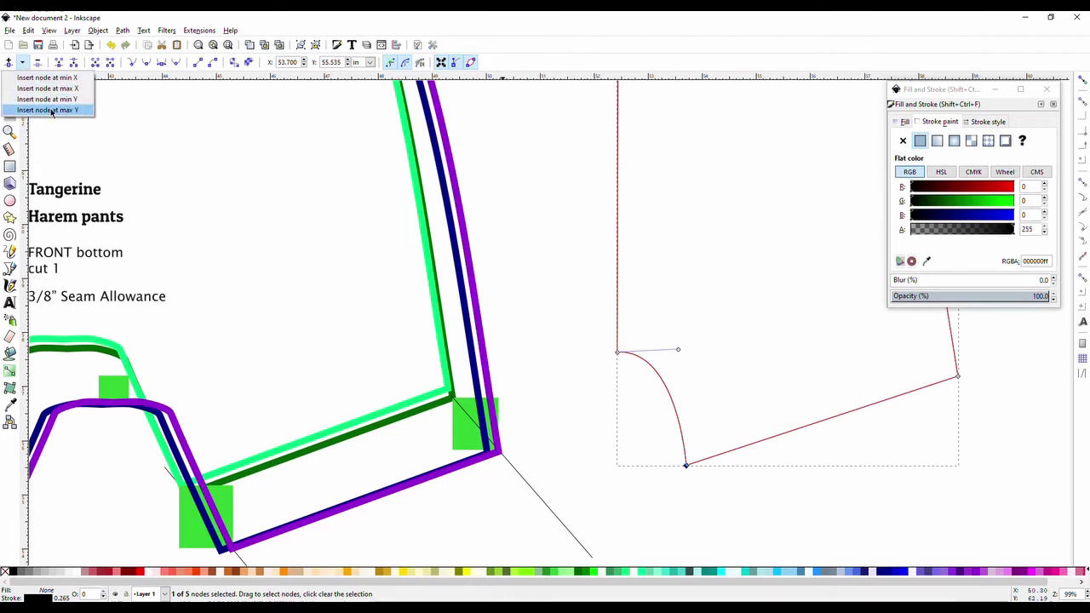
left_click(85, 70)
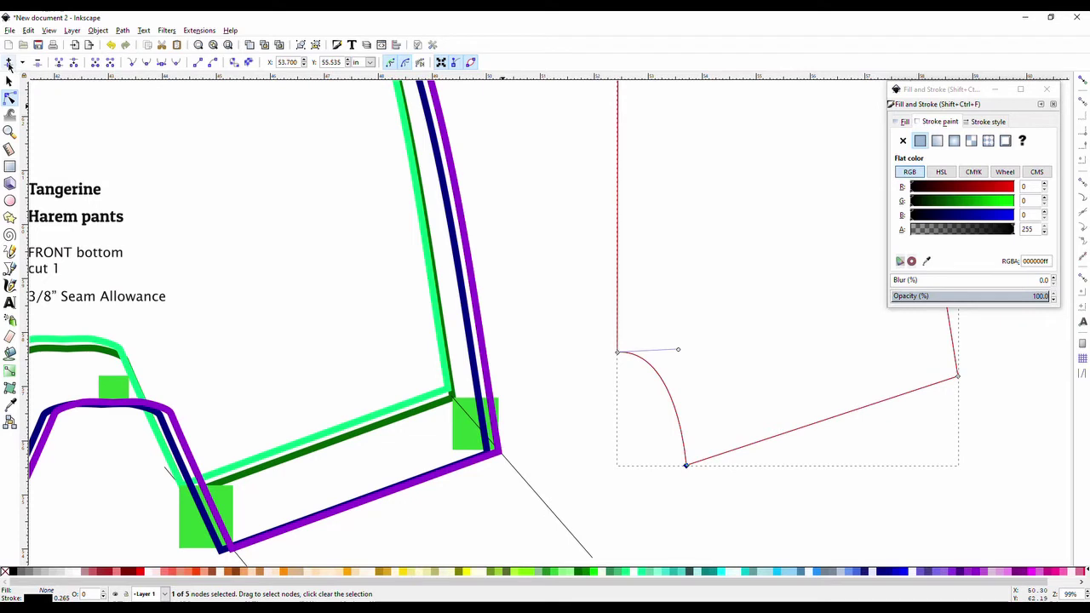
left_click(675, 394)
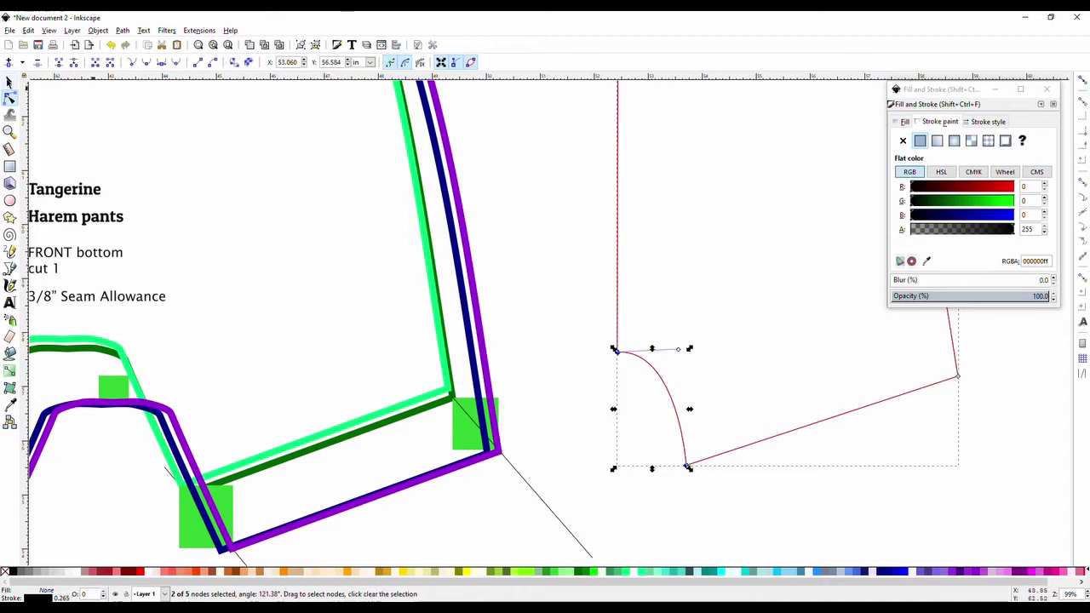
left_click(8, 80)
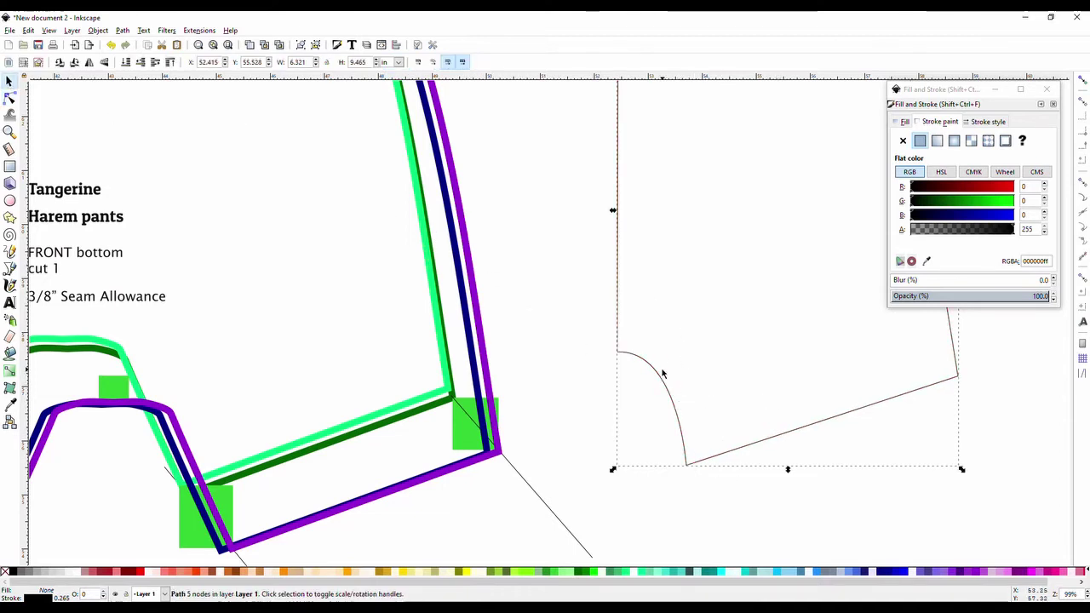
left_click(583, 327)
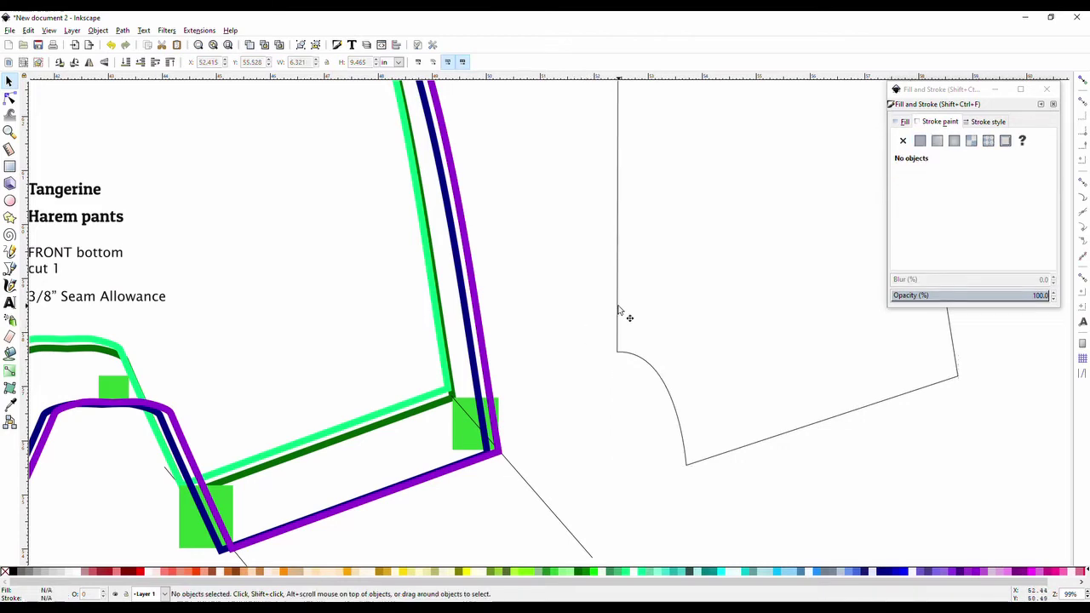
Step: Move the half outline up into the empty canvas above the dashed Cut 1 line
left_click(619, 320)
scroll(635, 326, "down", 5)
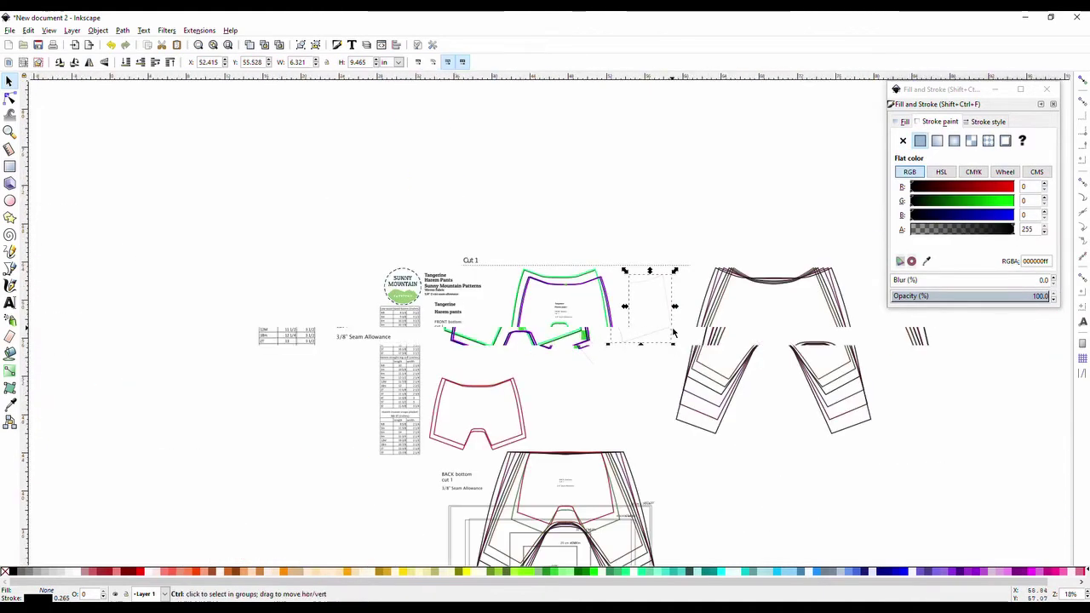
scroll(674, 333, "up", 1)
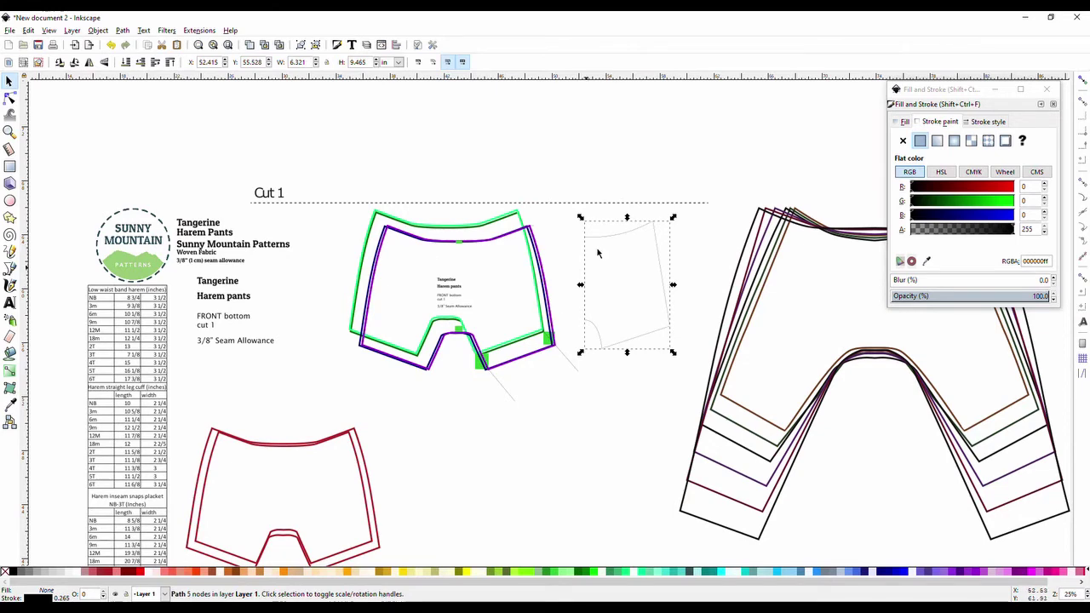
scroll(623, 247, "down", 2)
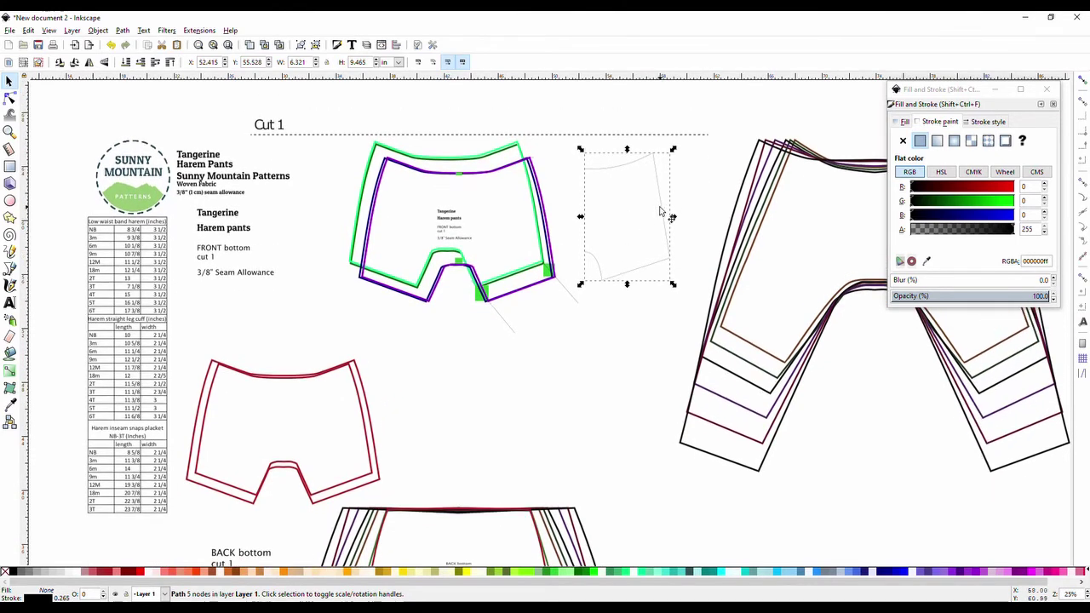
mouse_move(660, 212)
left_mouse_down()
mouse_move(673, 163)
mouse_move(668, 119)
left_mouse_up()
scroll(668, 256, "up", 5)
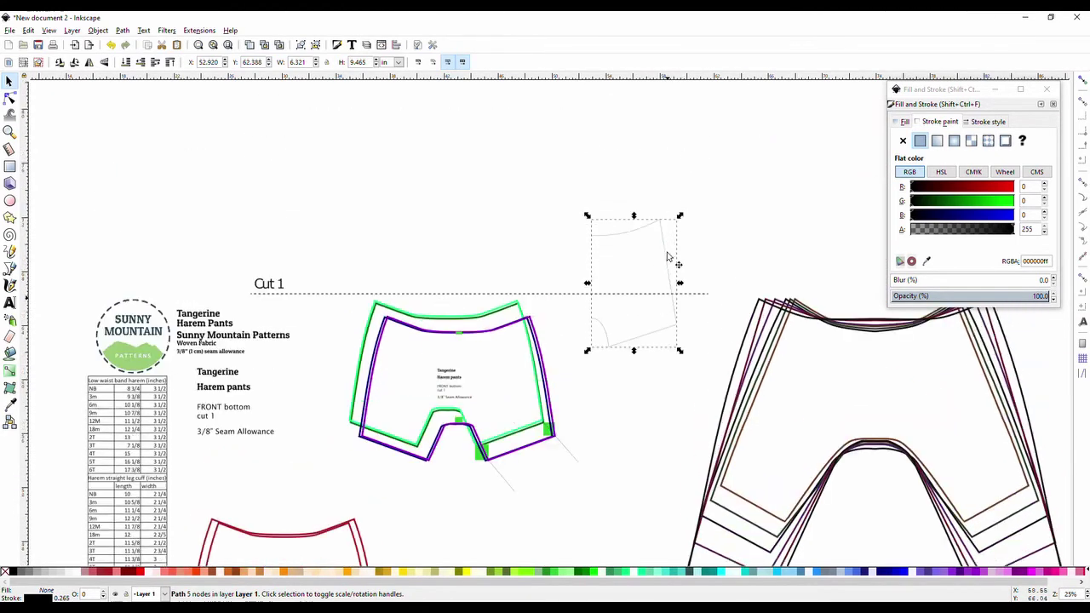
scroll(668, 258, "up", 3)
left_click_drag(664, 349, 655, 219)
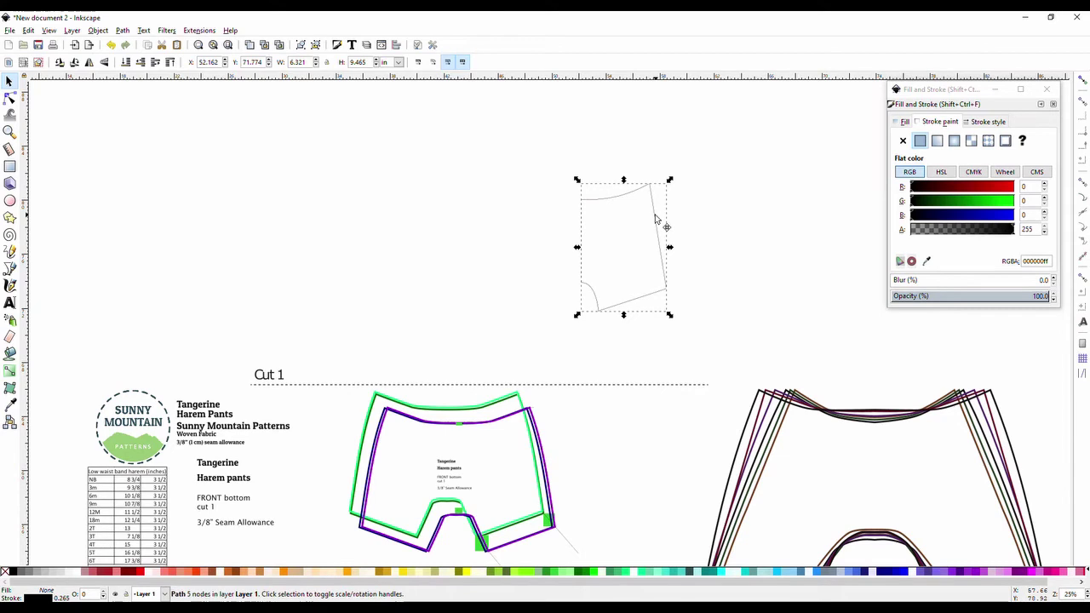
Step: Duplicate the half outline, flip the copy horizontally and place it against the original's centre edge to form the full pants shape
key("ctrl+d")
key("h")
left_click(98, 30)
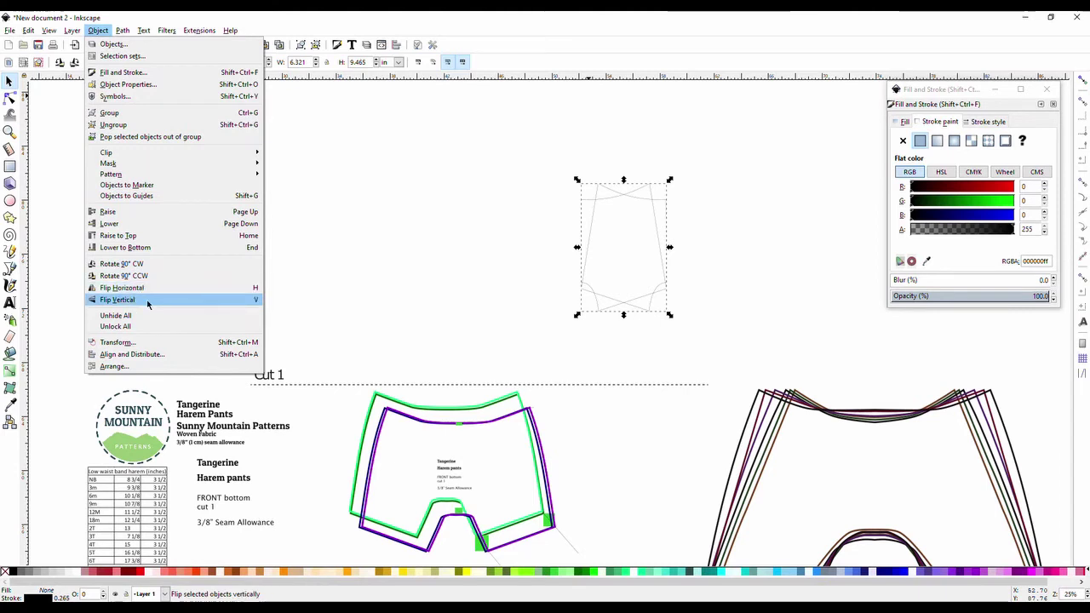
left_click(455, 217)
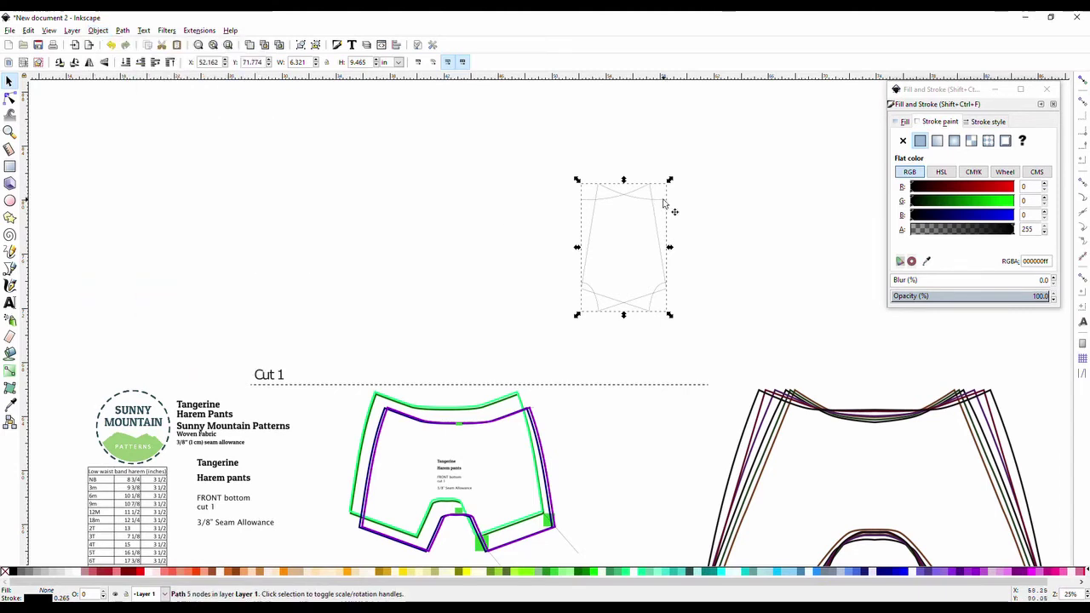
left_click_drag(663, 202, 576, 201)
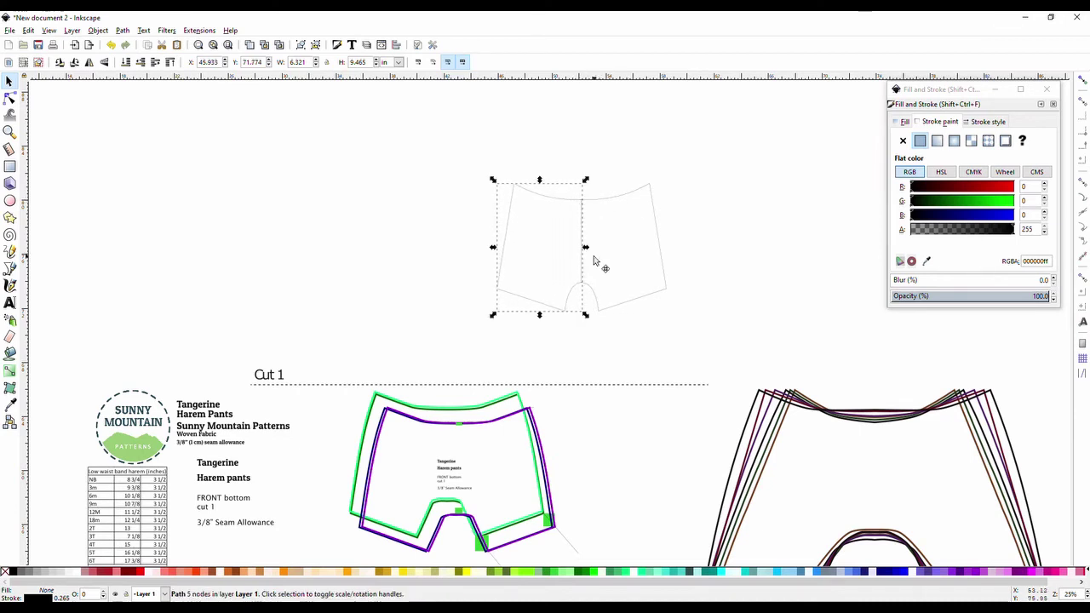
Step: Nudge the mirrored half left until its centre edge meets the original half's centre edge
scroll(600, 269, "up", 4)
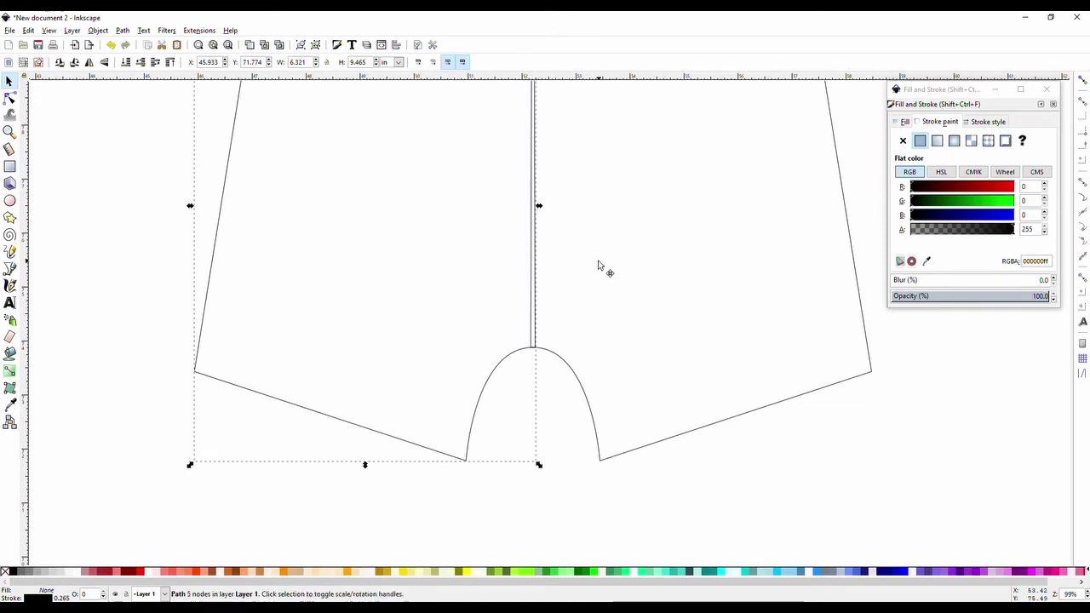
key("Left")
key("Left")
key("Left")
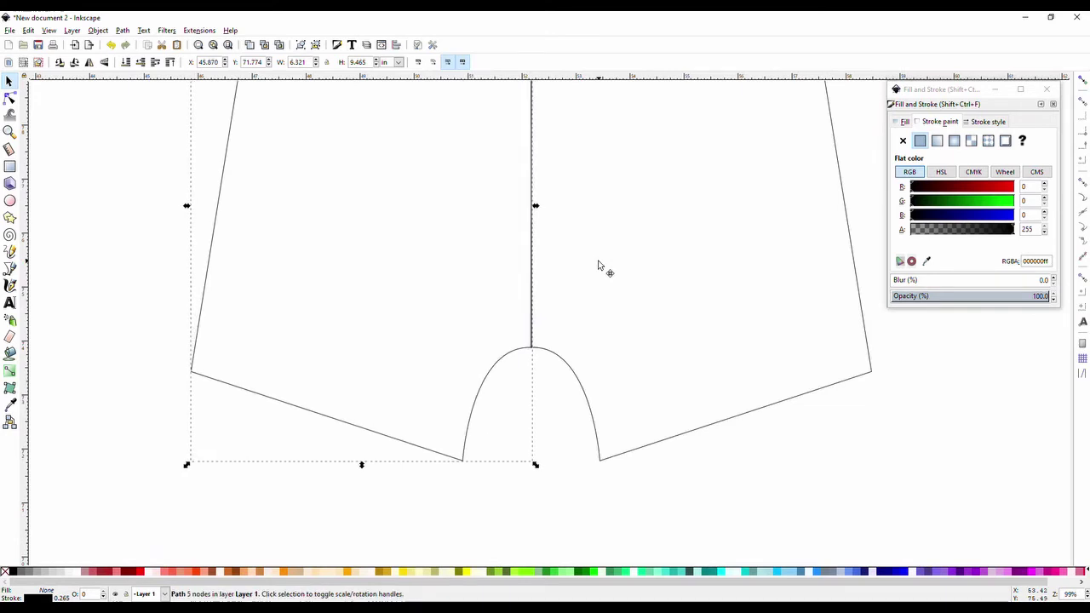
scroll(574, 298, "up", 3)
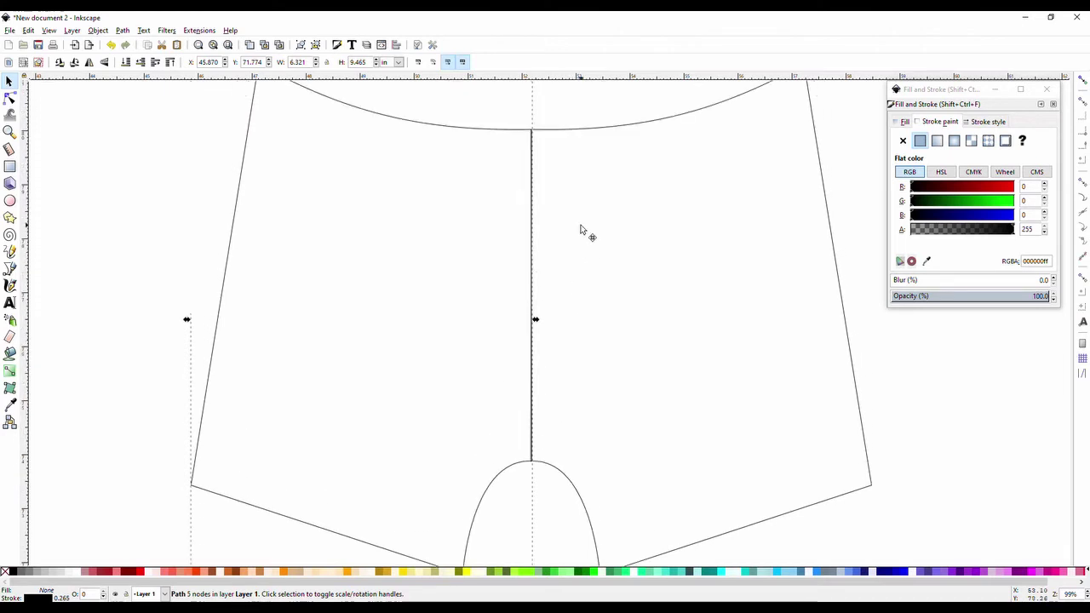
Step: Try the mirrored half slightly further left, and nudge it back to the original half's centre edge
left_click(560, 183)
left_click(504, 130)
key("Left")
key("Left")
key("Right")
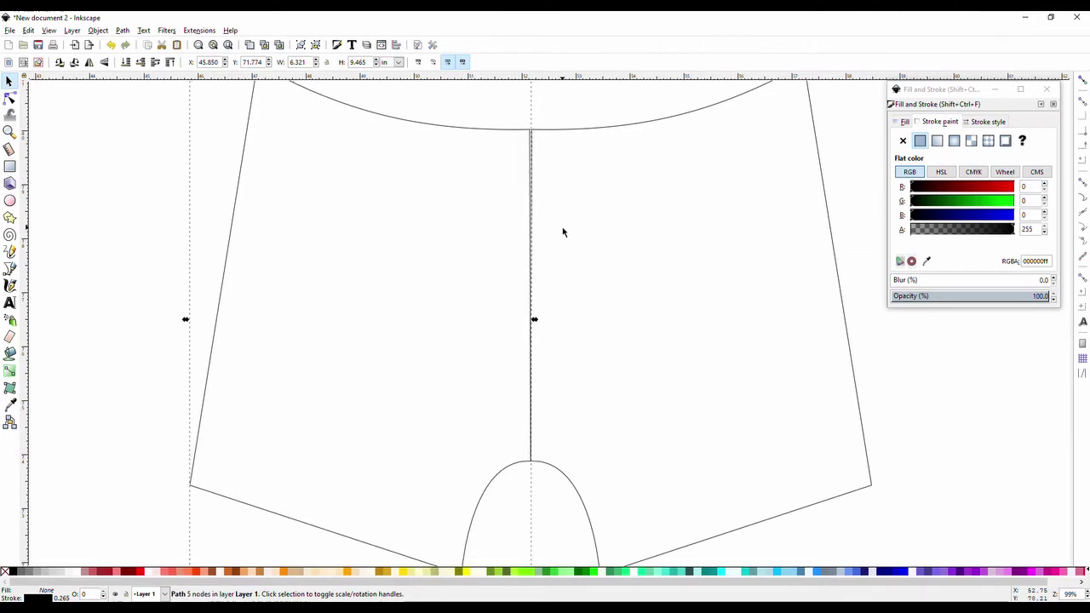
scroll(571, 128, "down", 1)
left_click(579, 115)
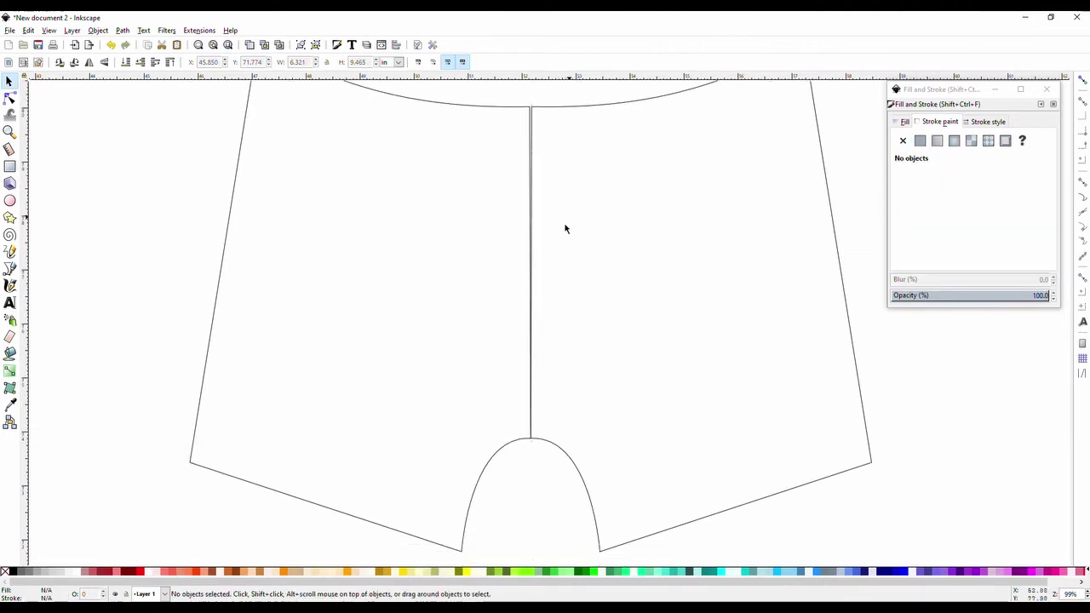
scroll(545, 209, "up", 1)
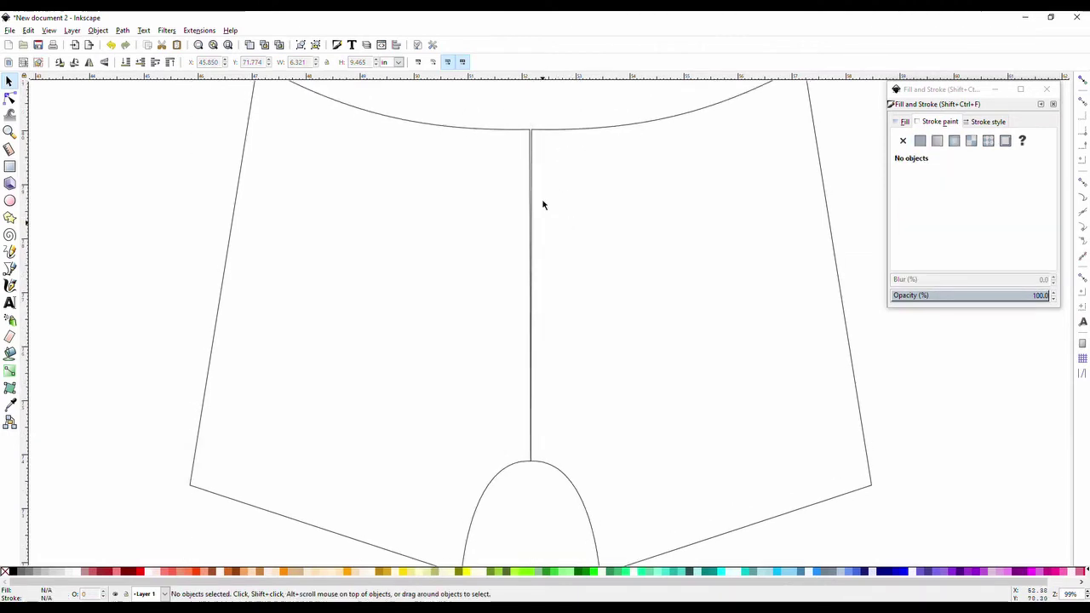
left_click(504, 131)
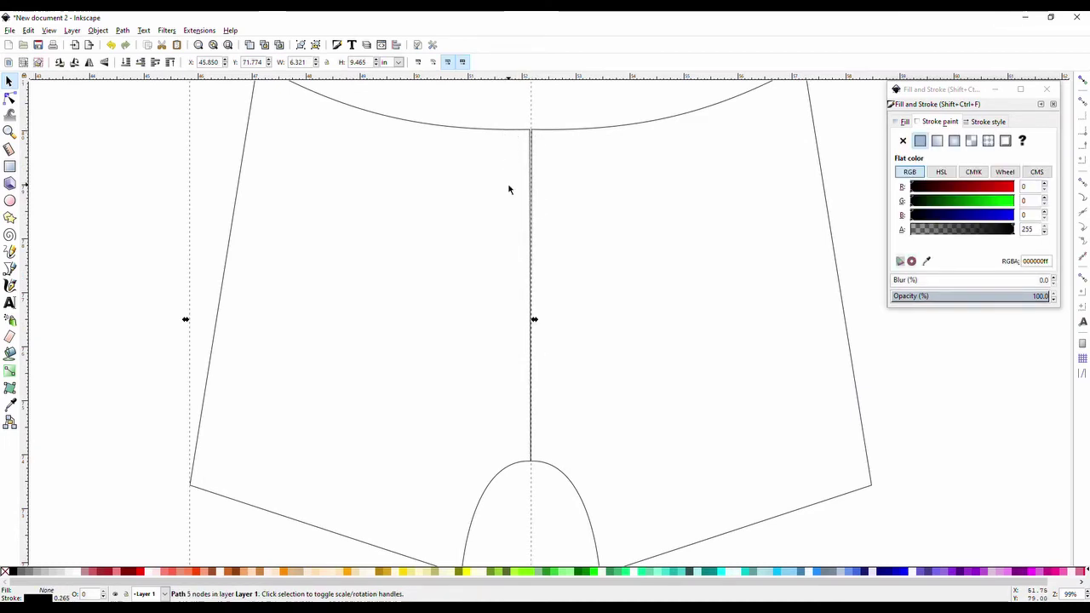
left_click(509, 188)
left_click(499, 135)
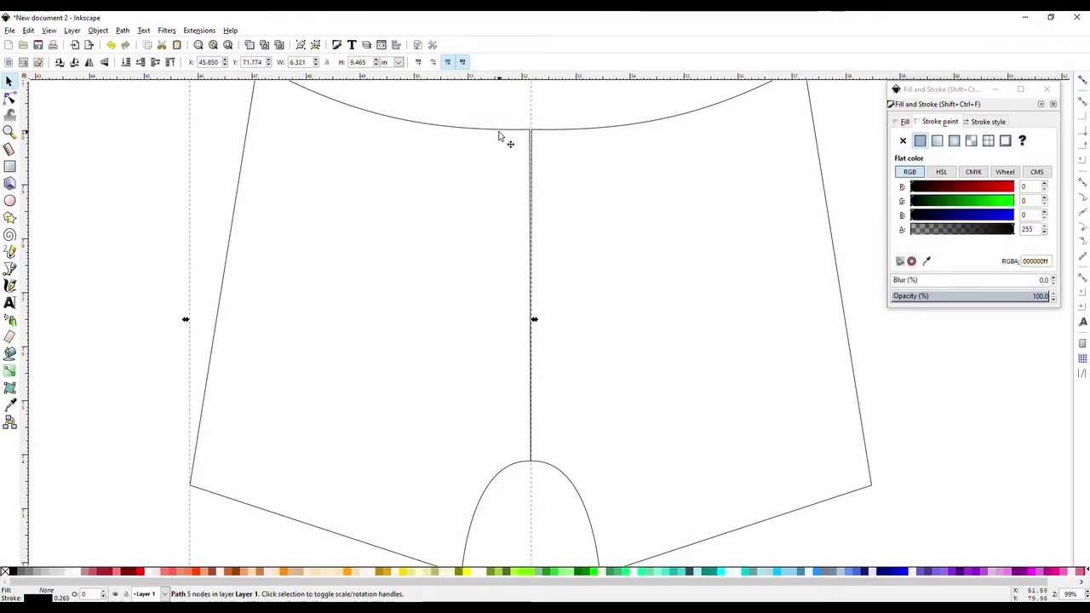
key("Right")
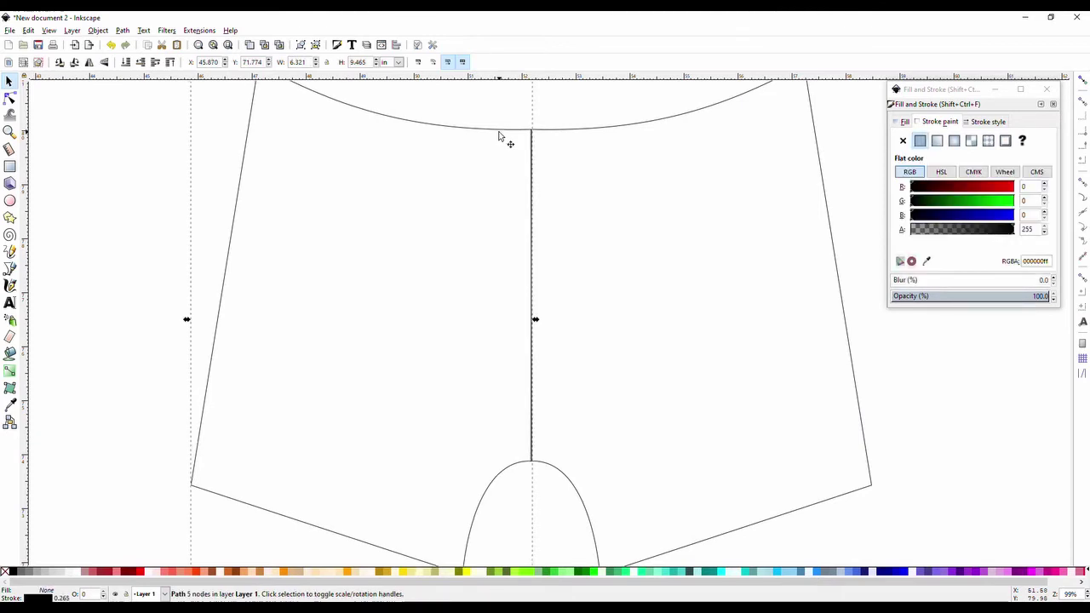
Step: Try merging both halves into one path with Union, and undo the merge
left_click(503, 237)
left_click(550, 133)
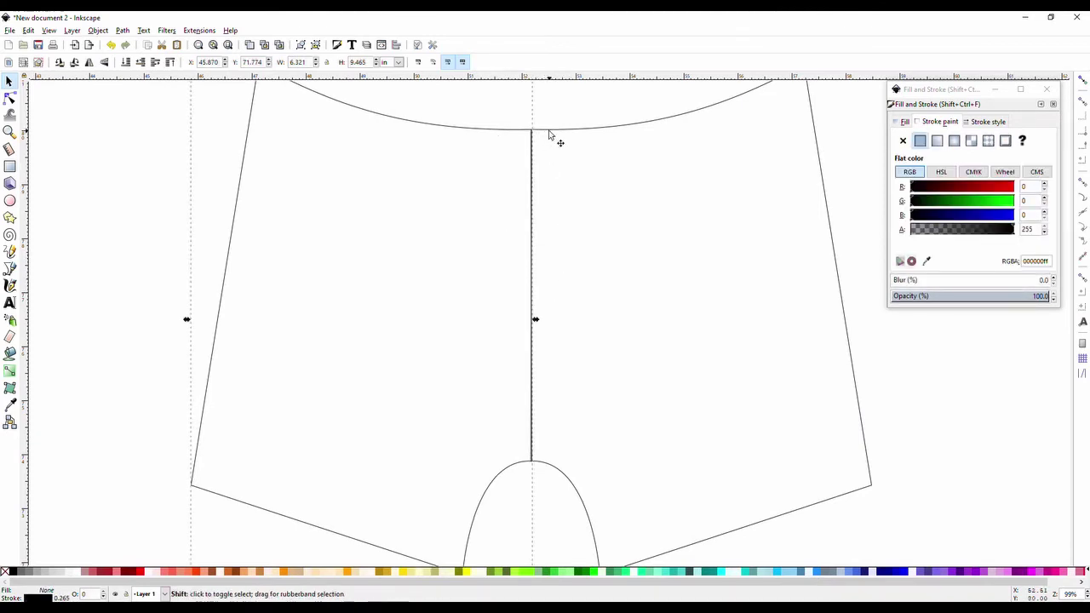
left_click(123, 30)
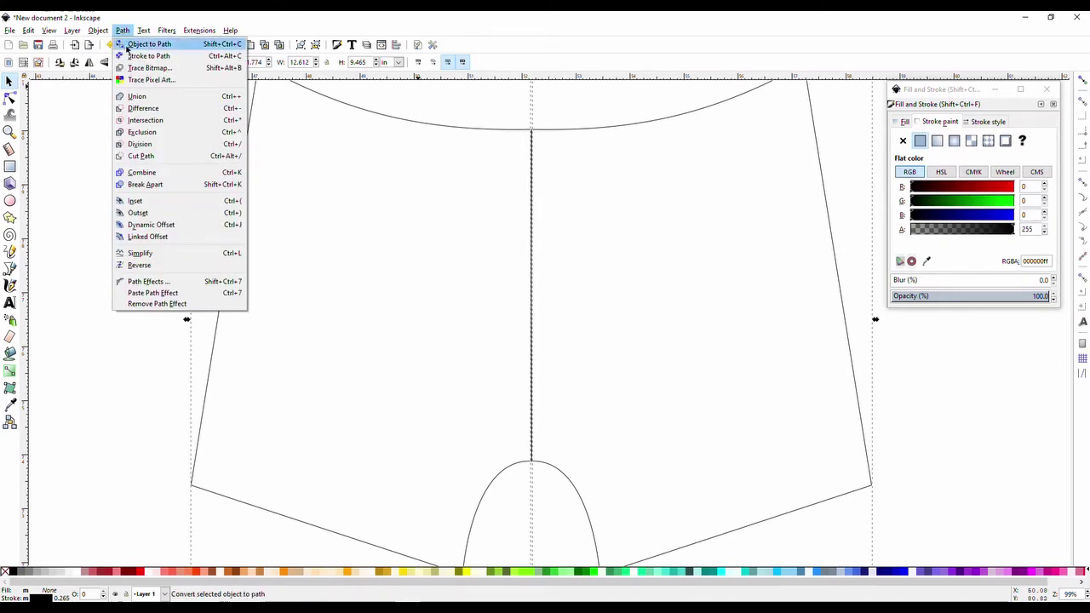
left_click(186, 103)
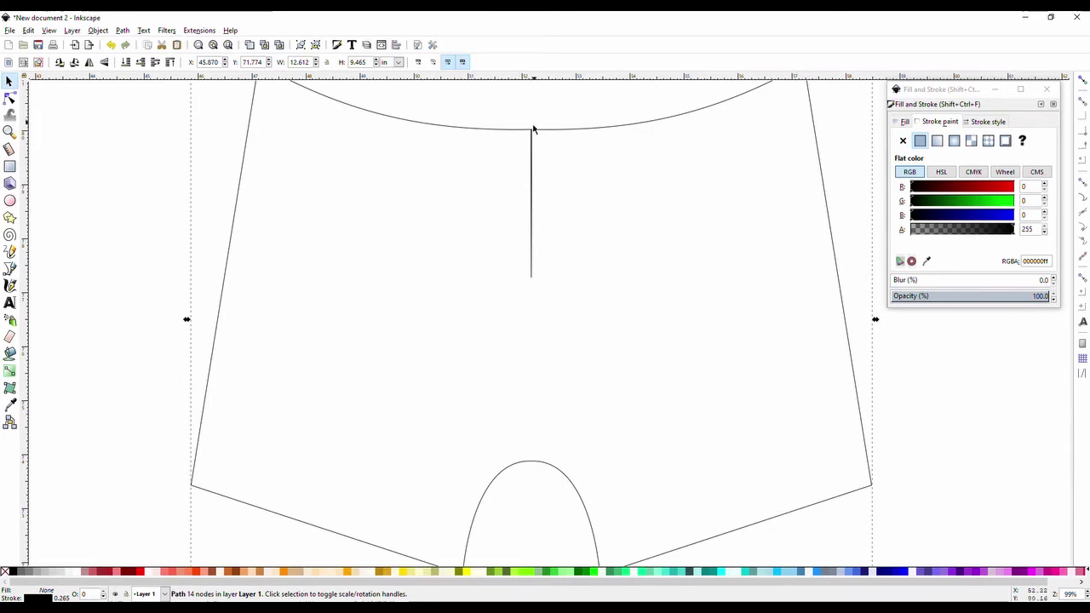
key("ctrl+z")
key("Escape")
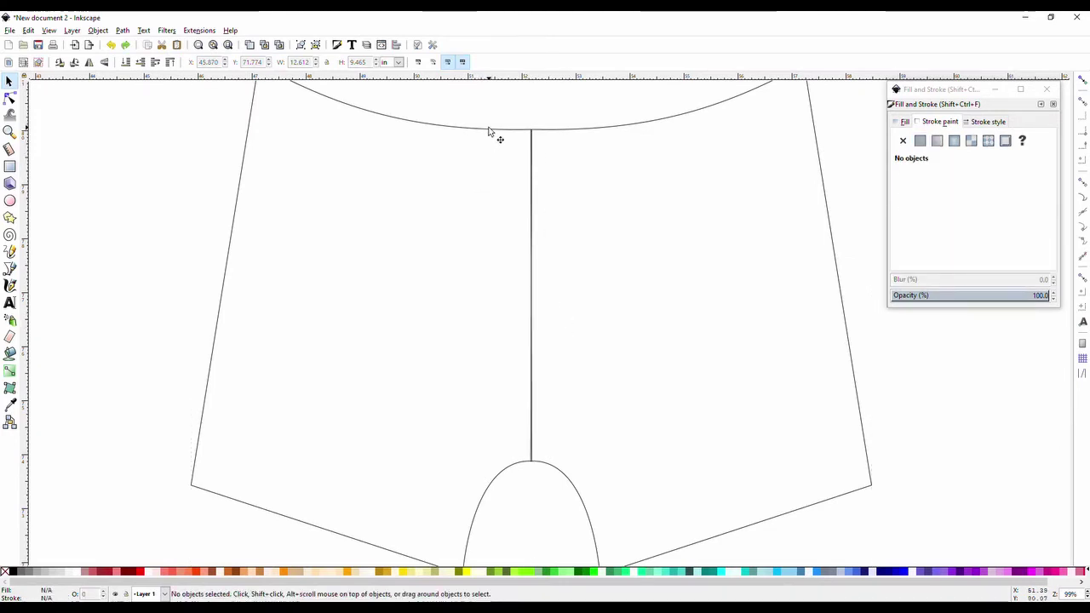
Step: Move the left half away from the right half, and align the right half's two centre-edge nodes vertically relative to the first selected
left_click_drag(490, 132, 339, 171)
left_click(535, 133)
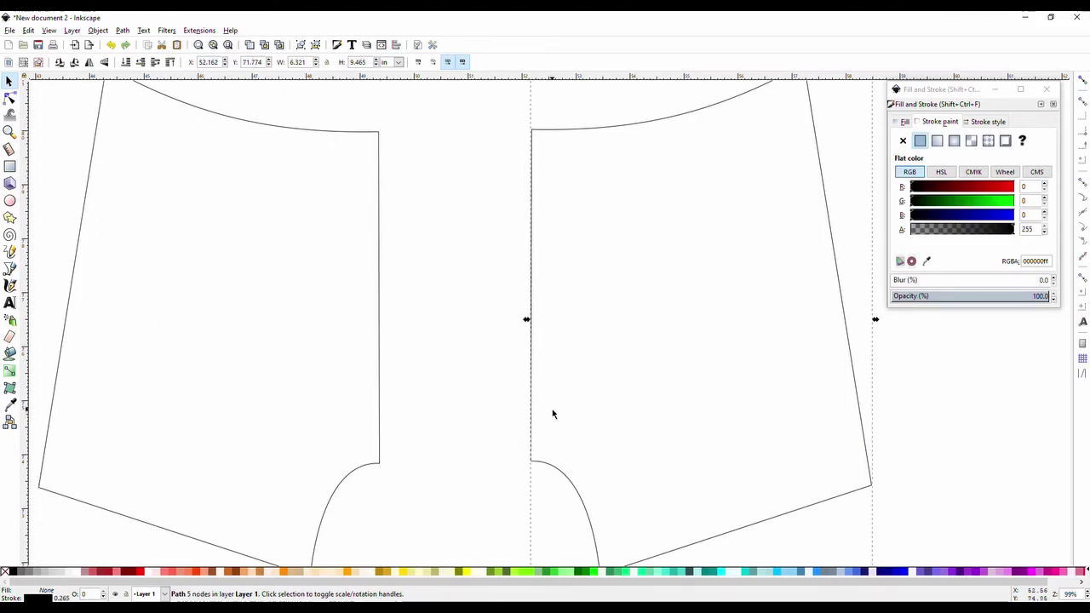
key("n")
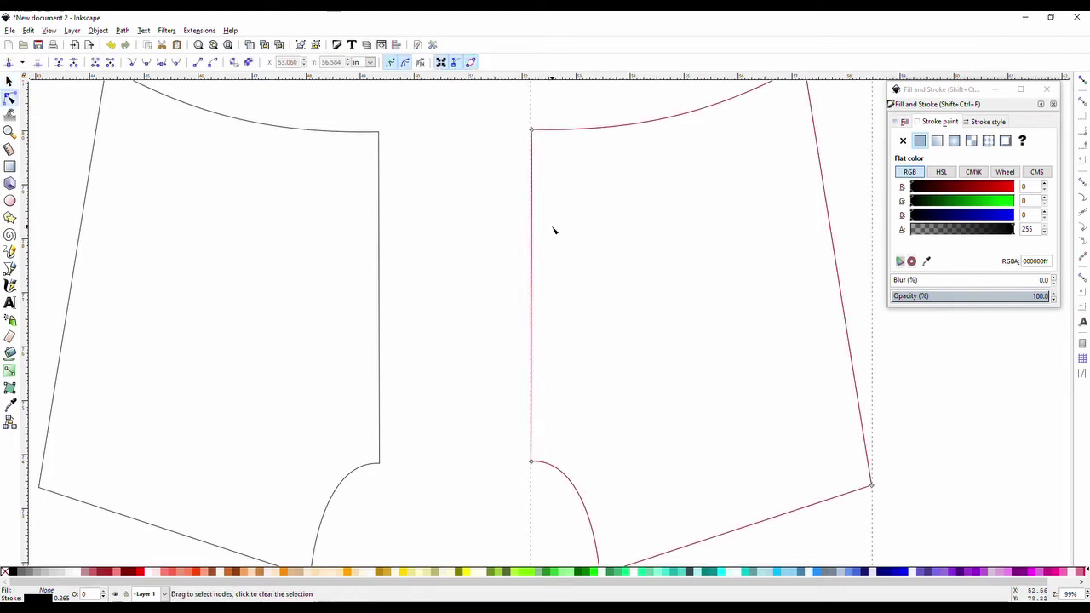
left_click(531, 131)
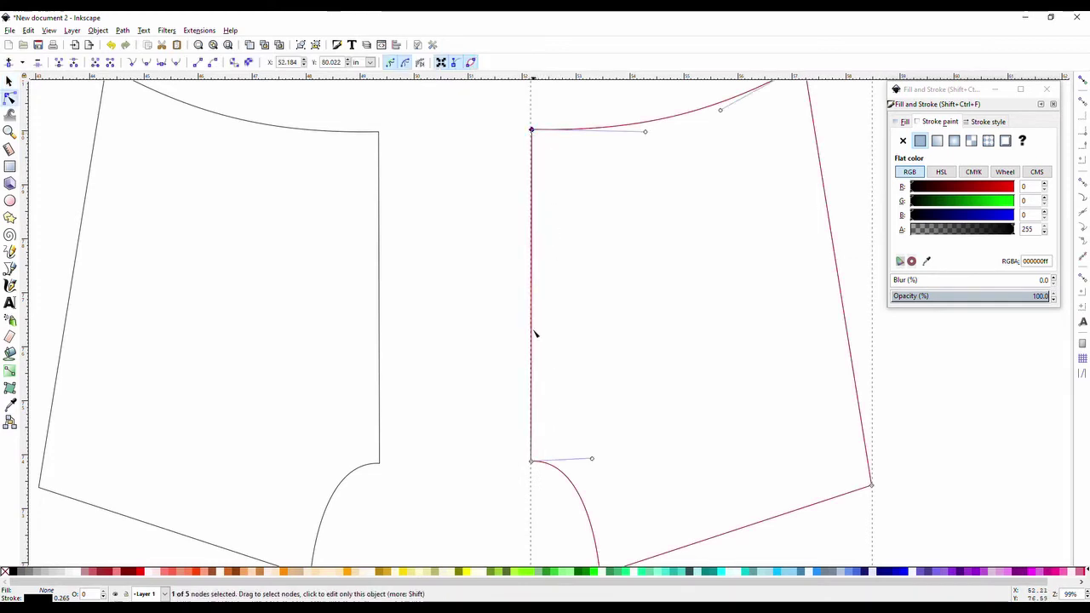
left_click(532, 461, "shift")
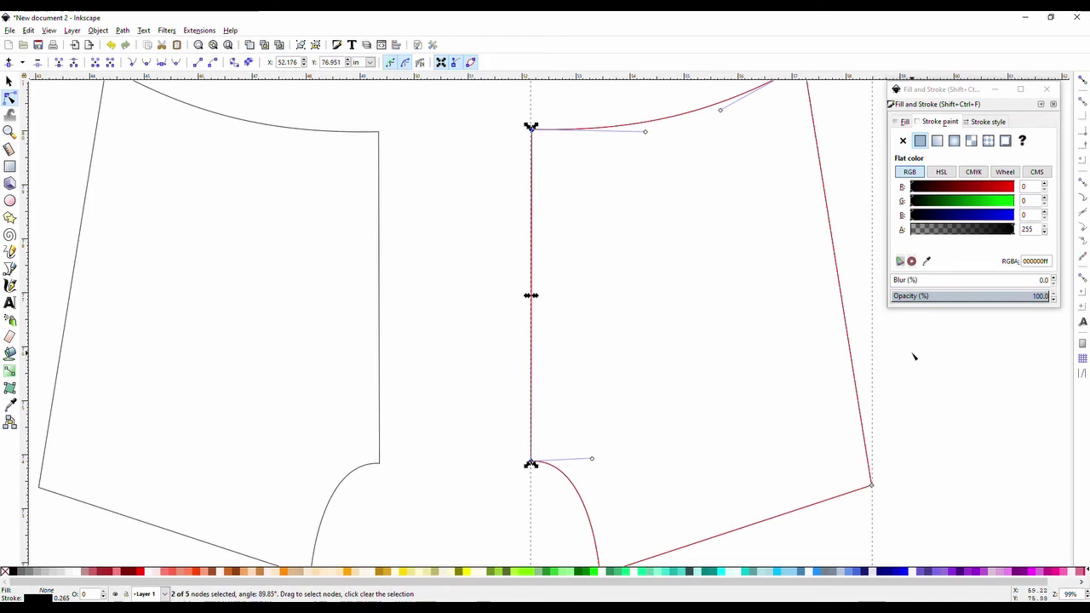
left_click(99, 33)
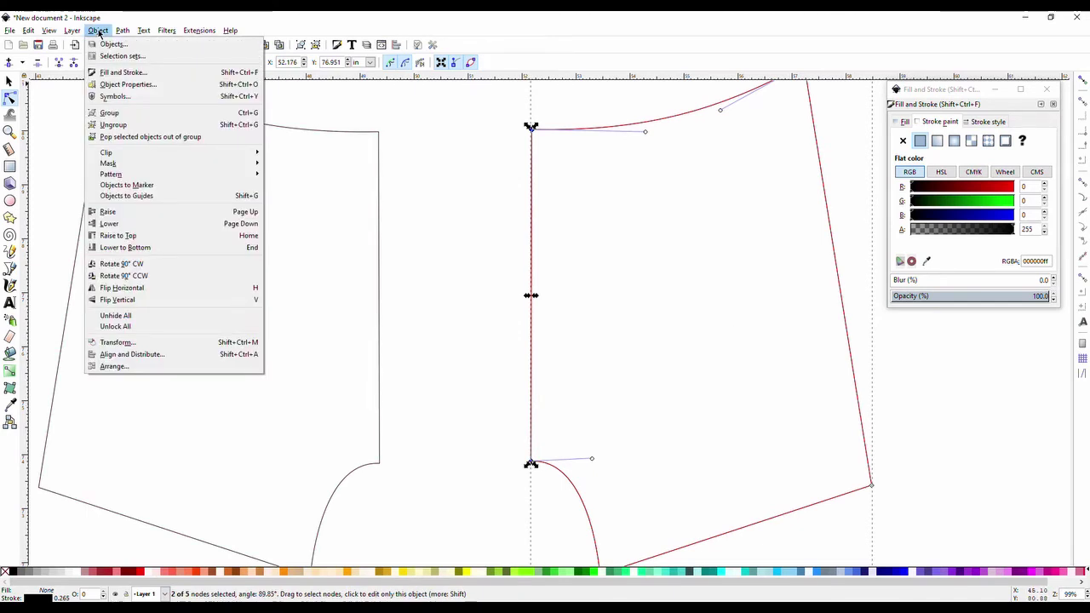
left_click(139, 355)
mouse_move(988, 90)
left_mouse_down()
mouse_move(1006, 245)
mouse_move(999, 261)
left_mouse_up()
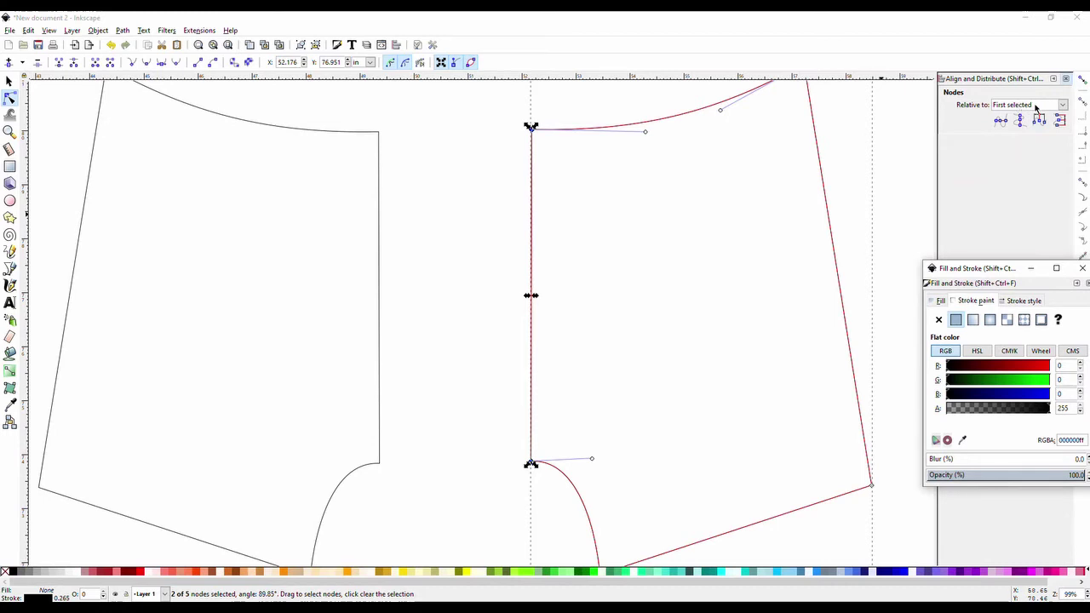
left_click(1036, 105)
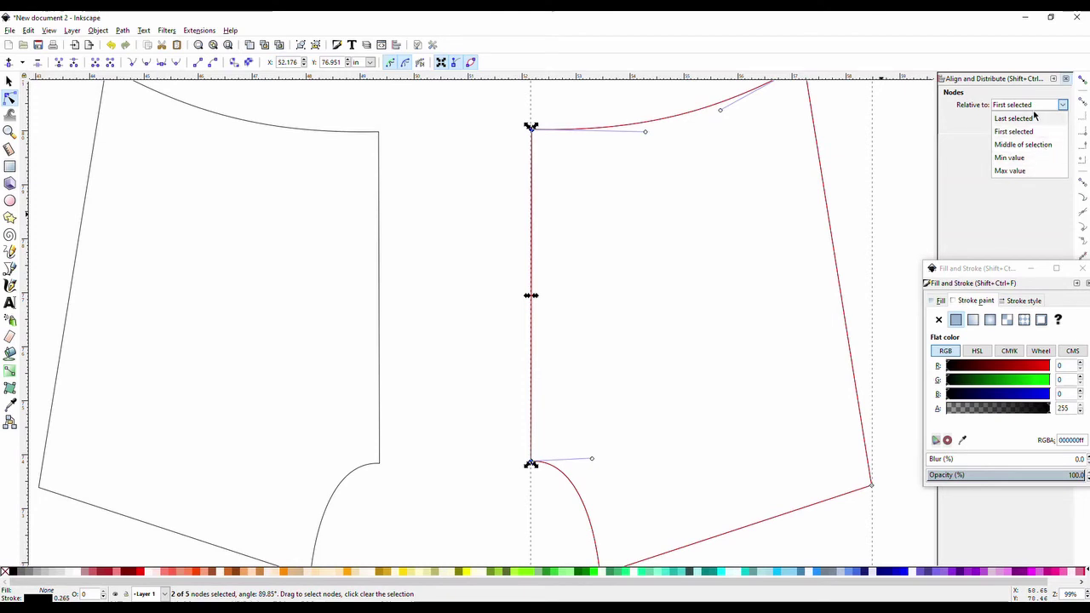
left_click(953, 146)
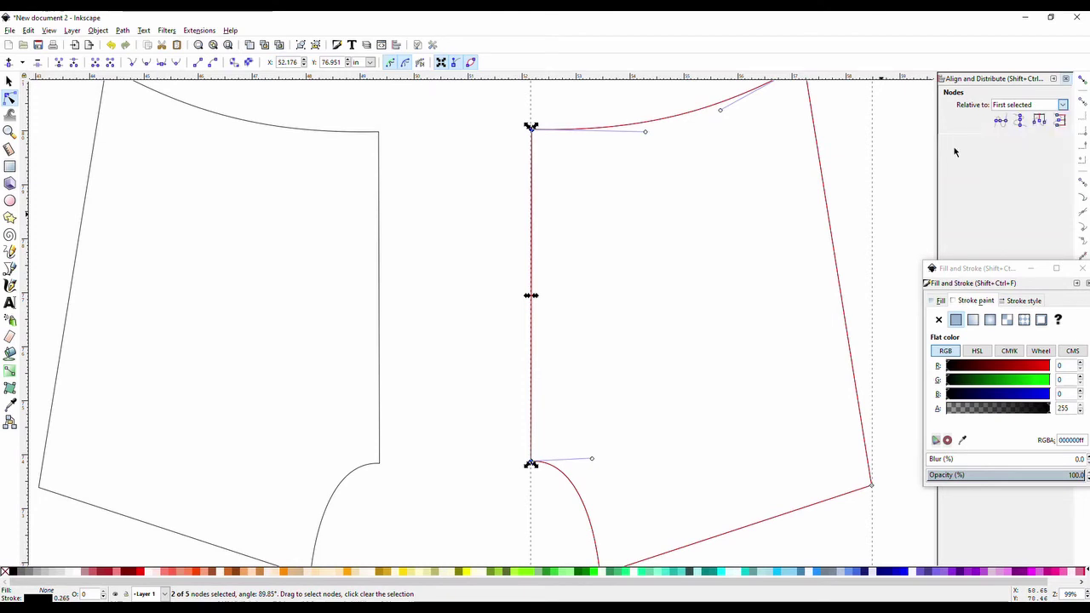
left_click(1020, 120)
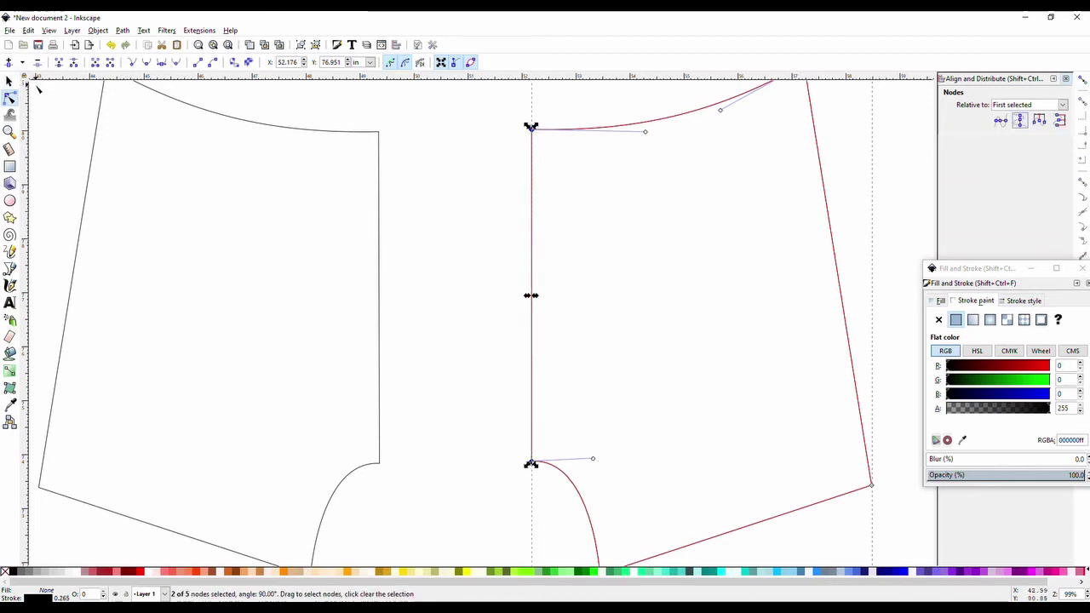
Step: Align the left half's two centre-edge nodes to a common vertical line, relative to the first selected
left_click(381, 157)
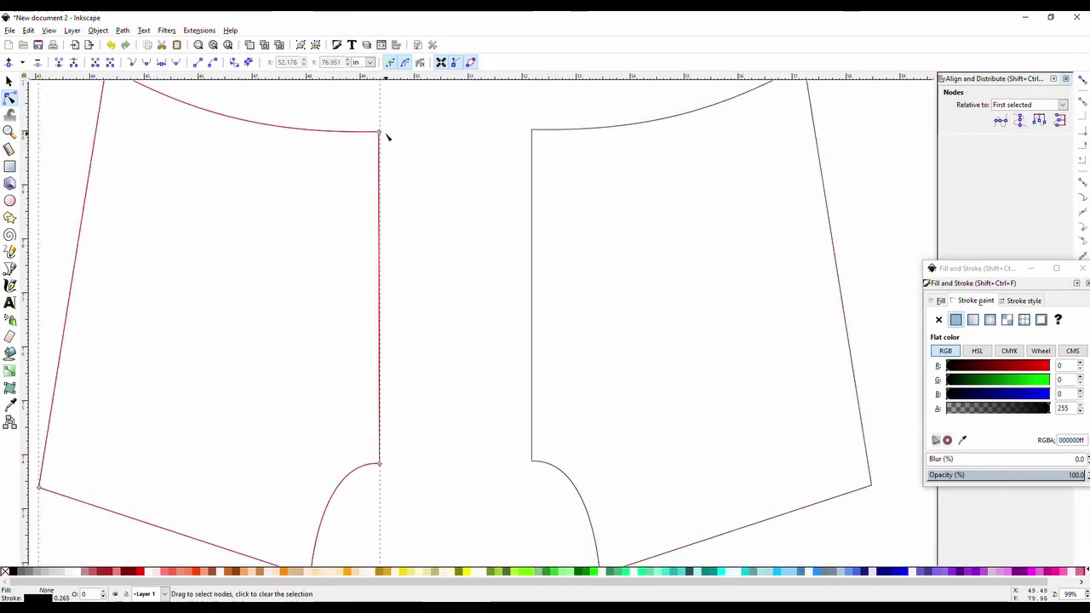
left_click(380, 132)
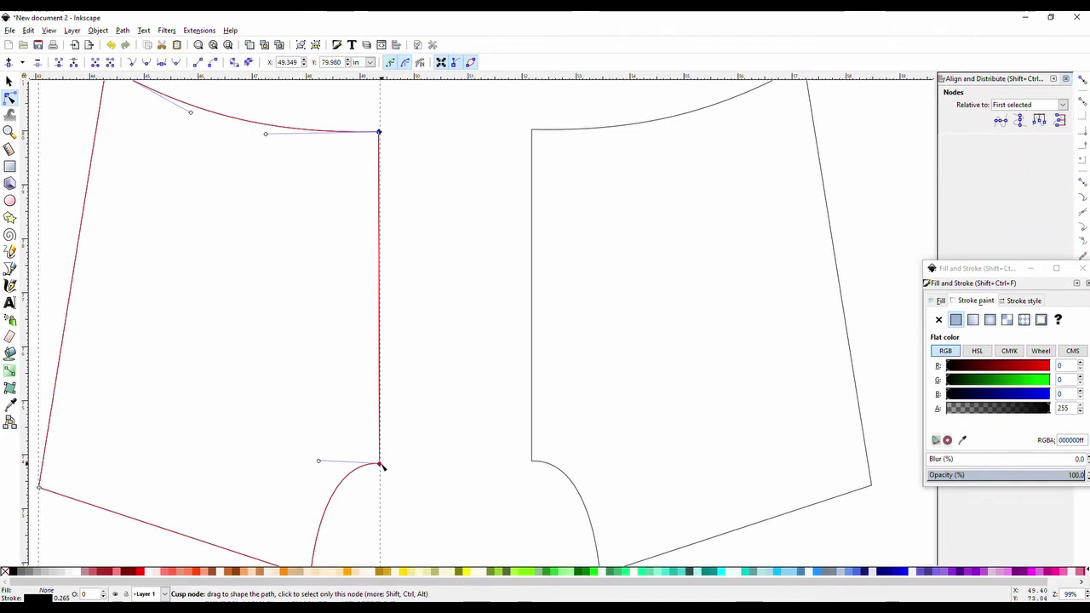
left_click(380, 466, "shift")
left_click(1021, 121)
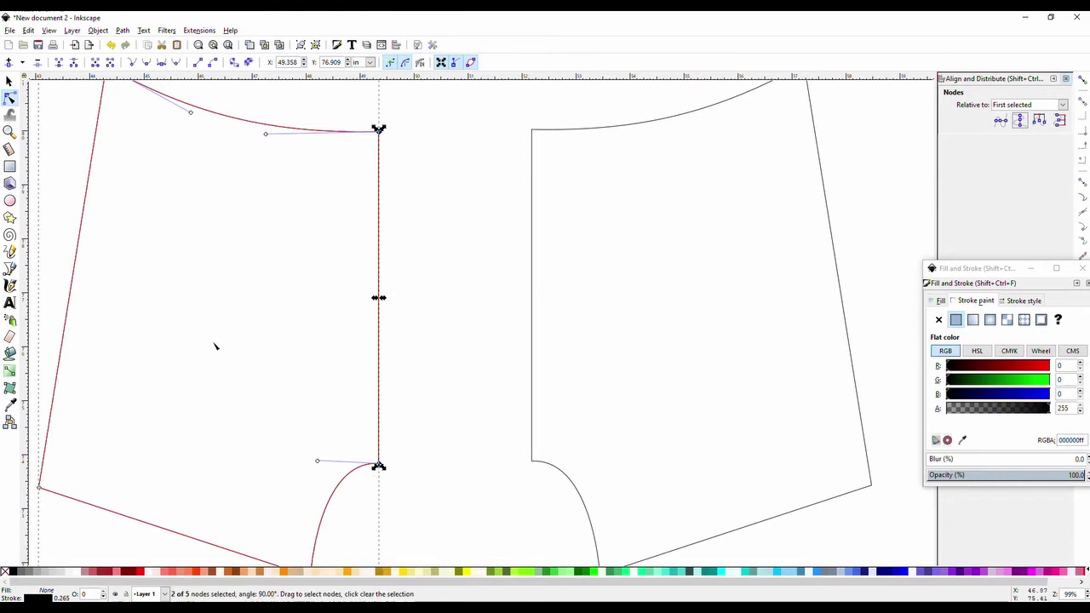
Step: Enable snapping and move the left half back so its upper centre node snaps onto the right half's matching node
left_click(9, 82)
left_click(278, 212)
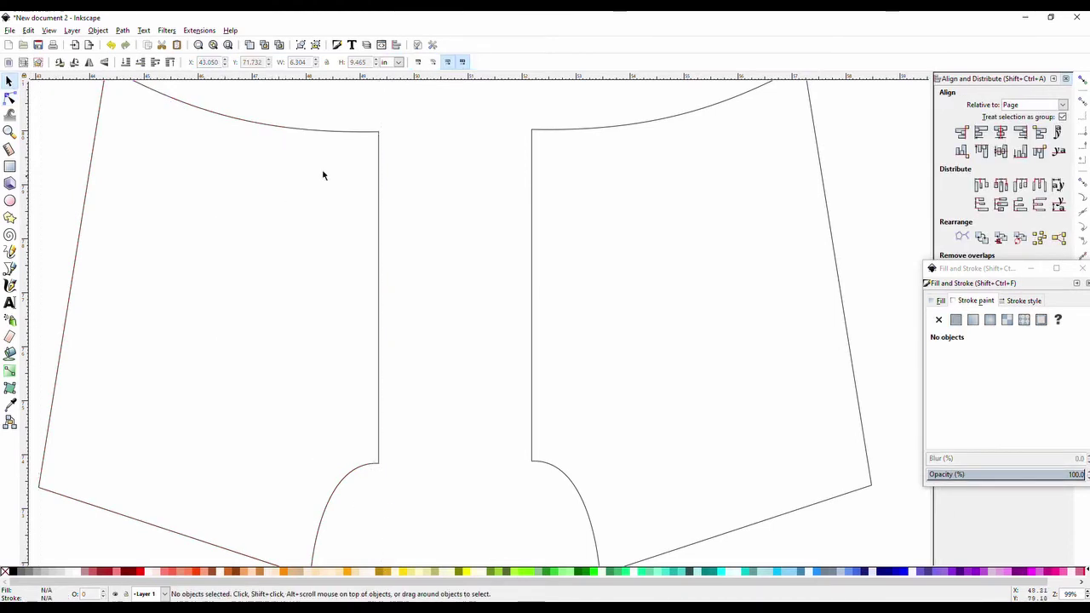
mouse_move(349, 137)
left_mouse_down()
mouse_move(522, 132)
mouse_move(490, 133)
mouse_move(501, 134)
left_mouse_up()
left_click(1081, 80)
left_click(518, 413)
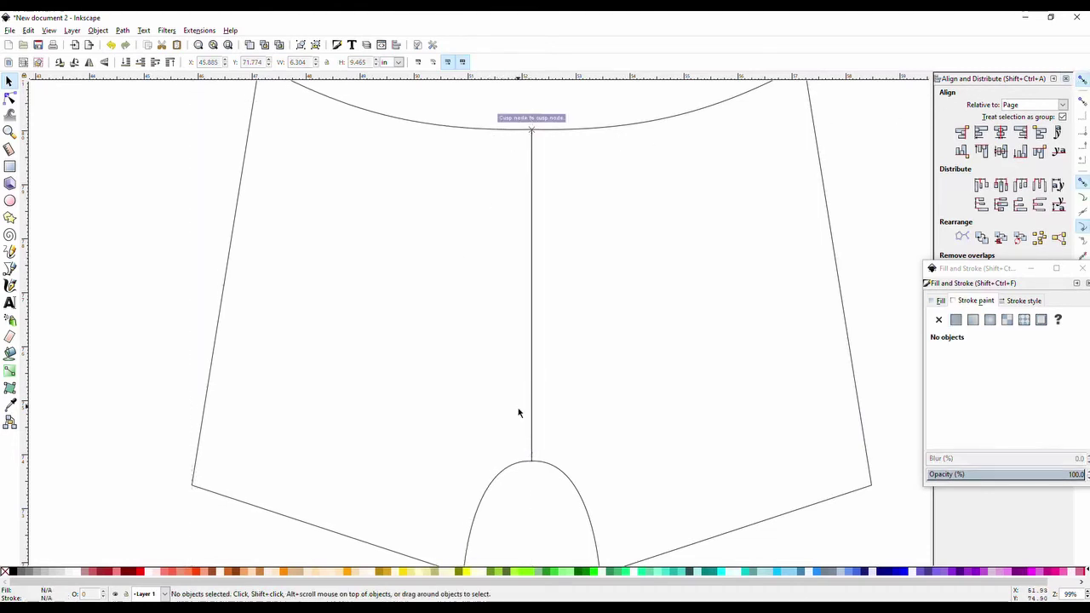
Step: Select both pants halves and merge them into one outline with Union
left_click(504, 473)
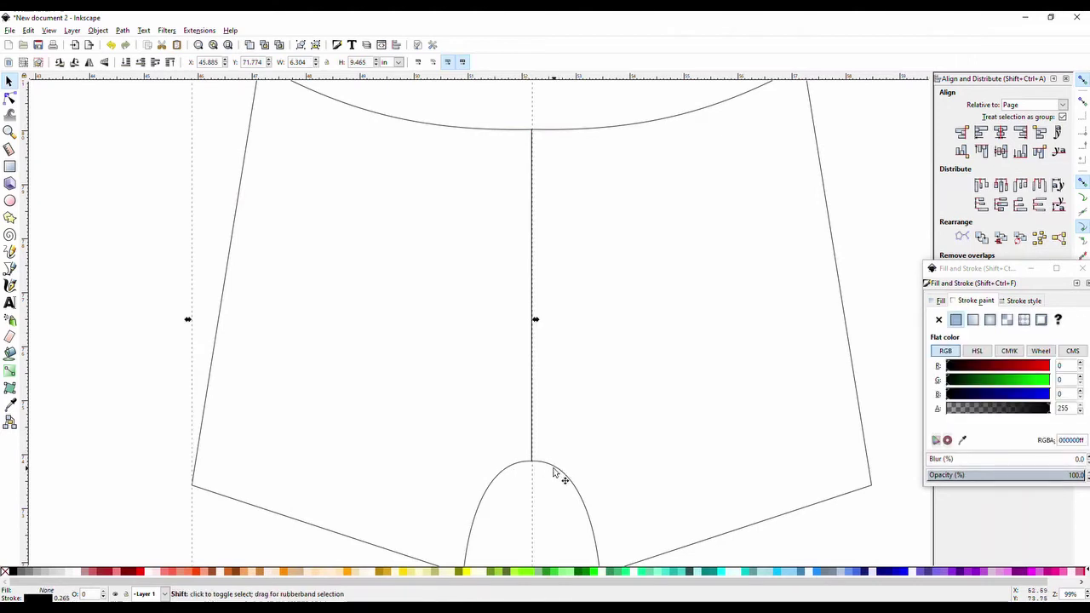
left_click(555, 474, "shift")
mouse_move(186, 95)
left_mouse_down()
mouse_move(815, 475)
mouse_move(881, 486)
left_mouse_up()
scroll(775, 405, "up", 2)
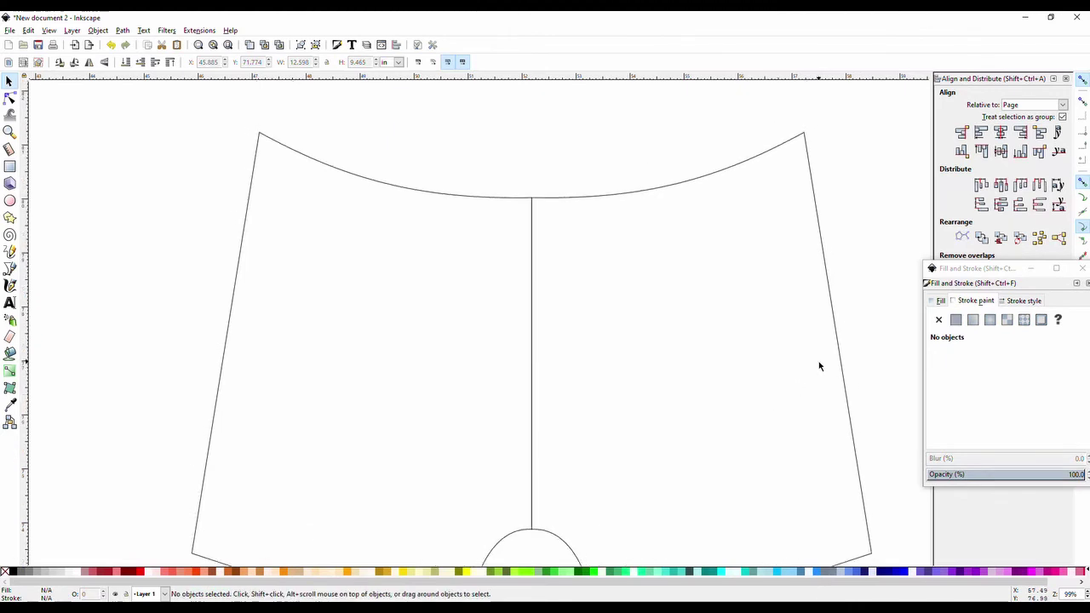
scroll(826, 384, "down", 3)
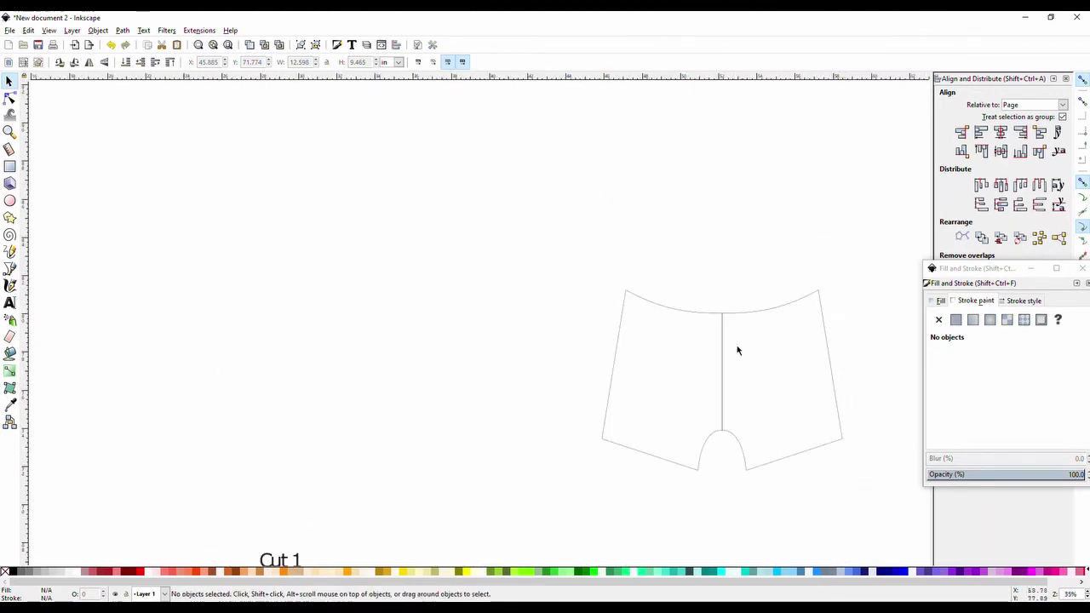
scroll(810, 401, "right", 3)
scroll(805, 402, "right", 3)
left_click_drag(372, 250, 720, 523)
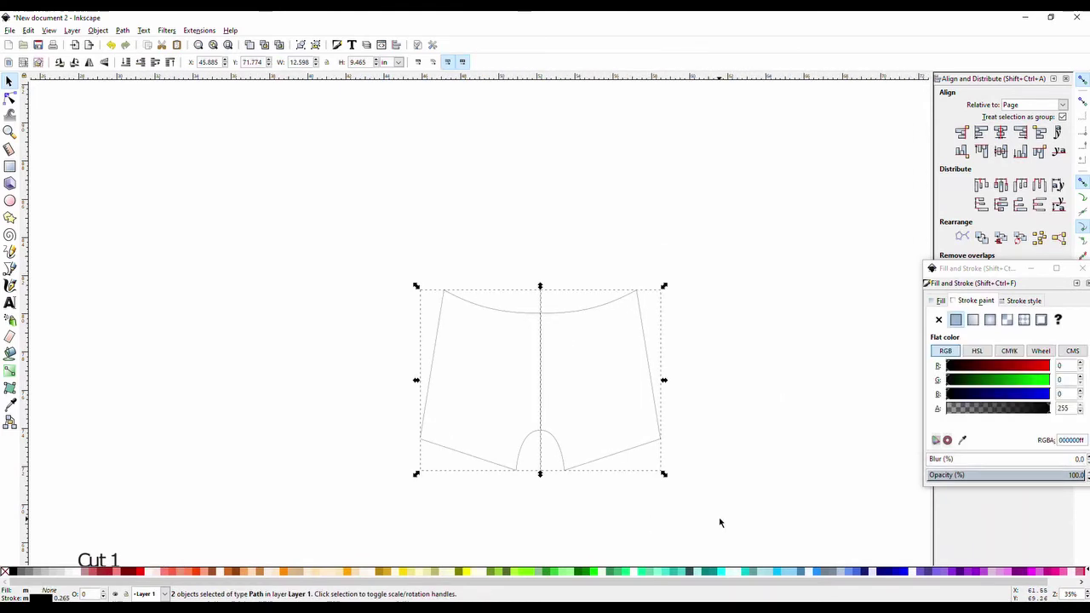
left_click(510, 377)
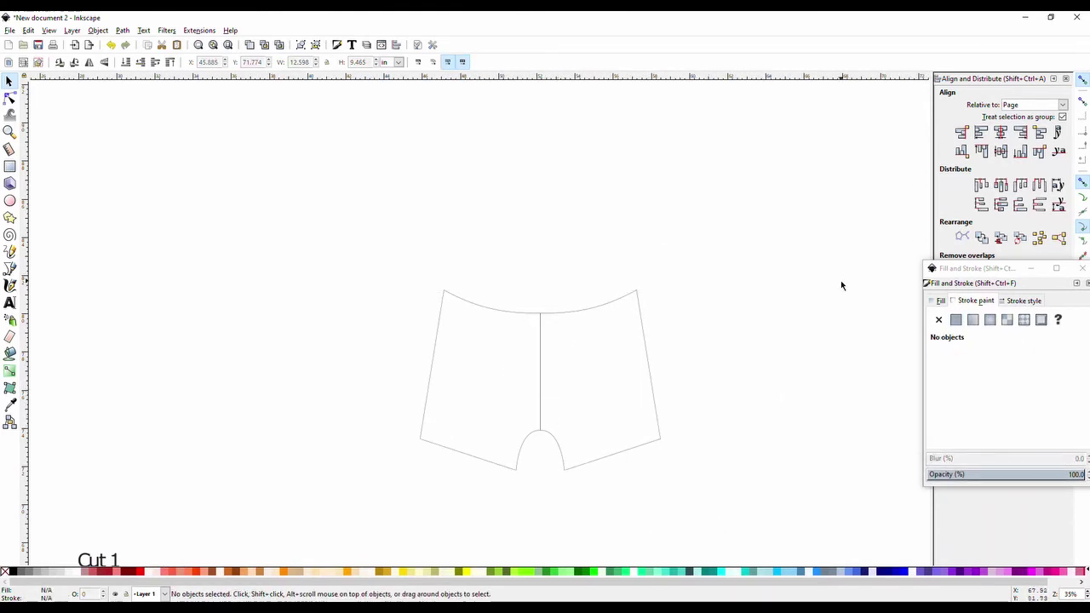
left_click_drag(312, 233, 771, 481)
scroll(776, 482, "down", 1)
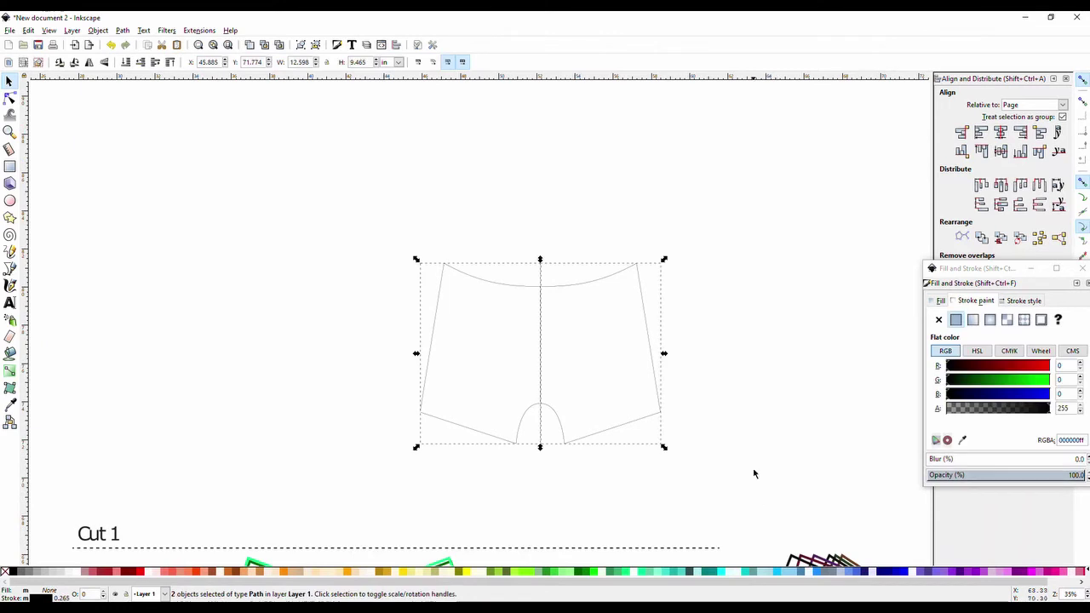
left_click(121, 32)
left_click(152, 99)
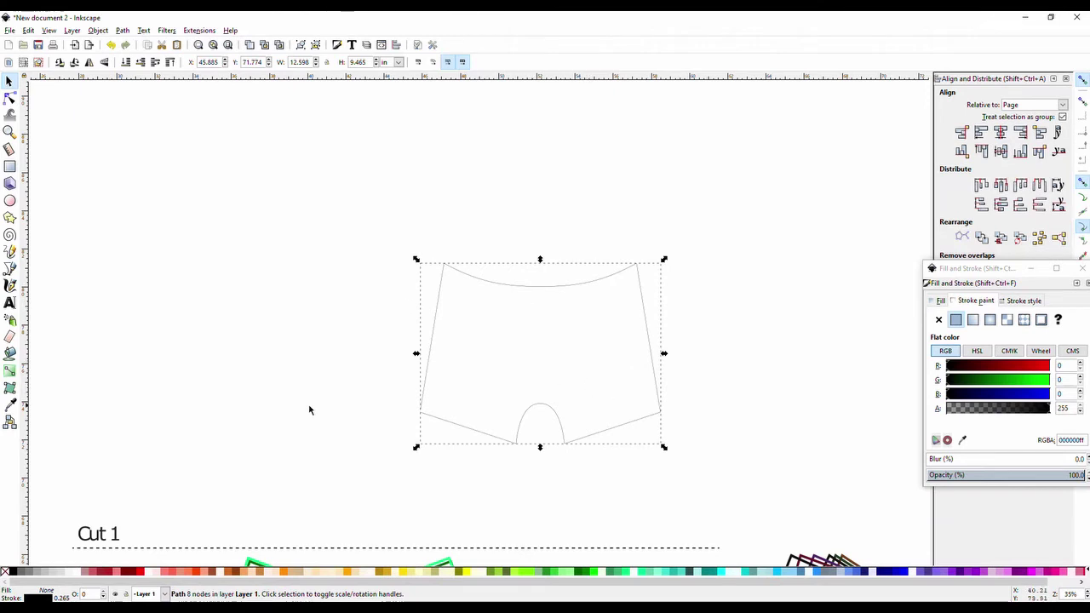
left_click(284, 406)
Step: Move the merged pants outline to just above the Cut 1 line, over the coloured front bottom pieces
scroll(503, 256, "down", 6)
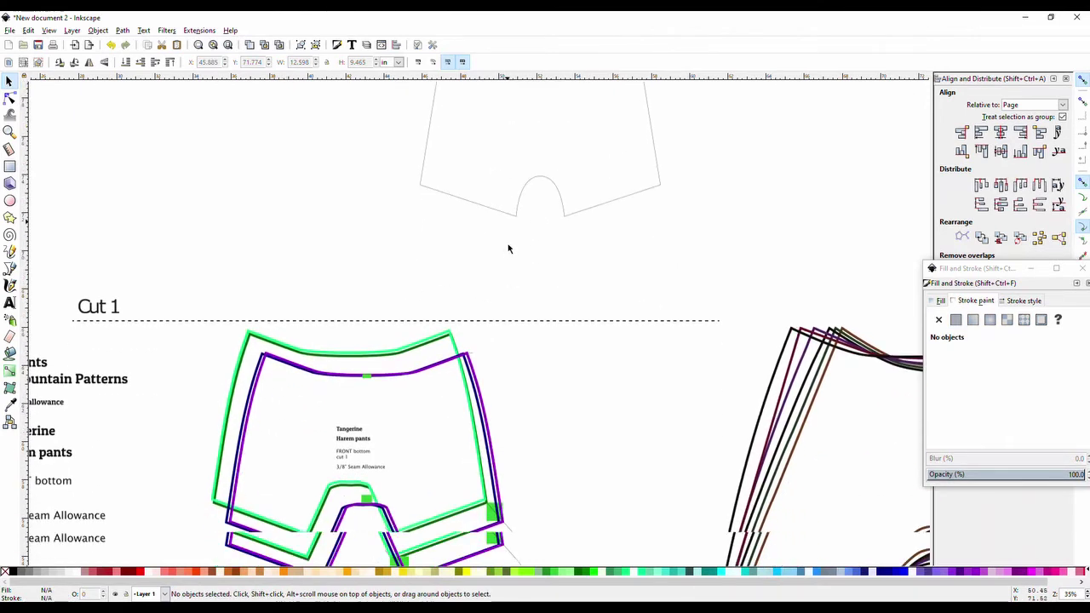
mouse_move(538, 137)
left_mouse_down()
mouse_move(347, 384)
mouse_move(361, 486)
mouse_move(350, 456)
mouse_move(346, 464)
mouse_move(352, 448)
mouse_move(360, 477)
mouse_move(460, 197)
mouse_move(388, 242)
left_mouse_up()
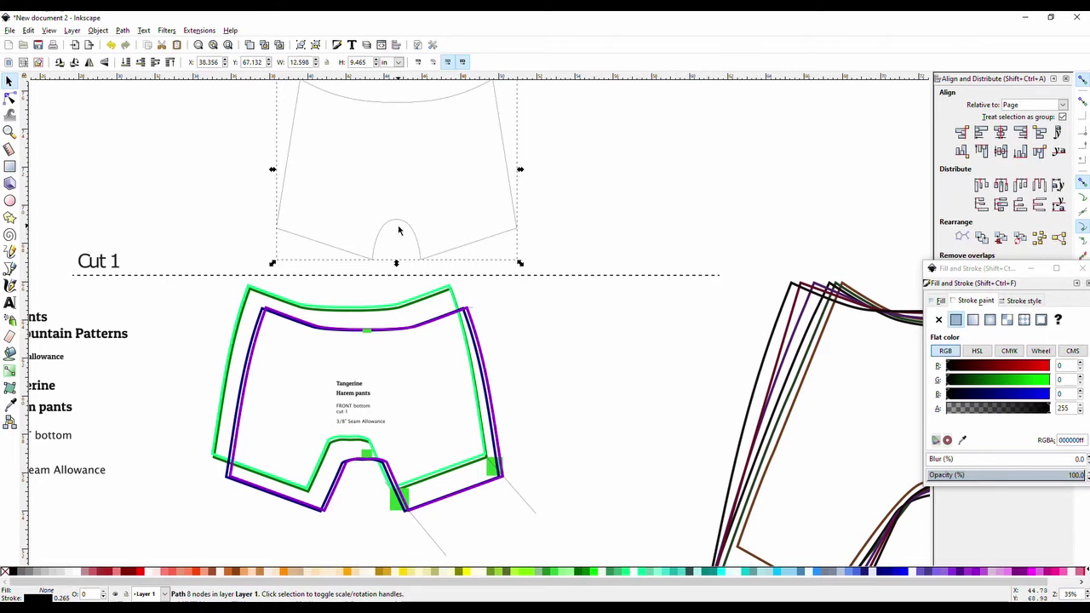
left_click(398, 229)
key("Escape")
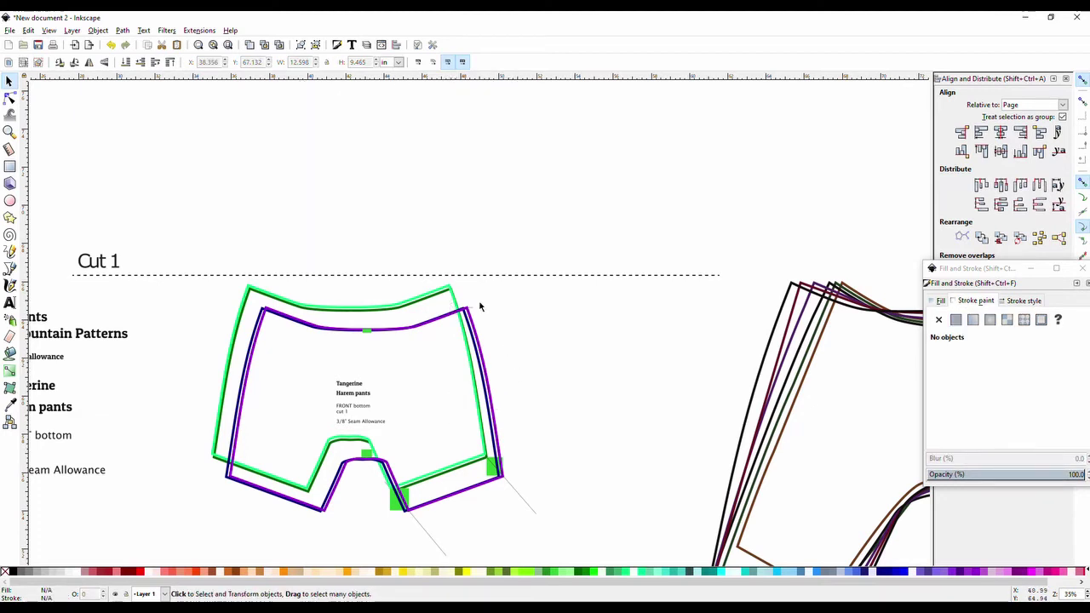
Step: Create a new document and import page 1 of the A0 Hill harem overalls Sunny Mountain Patterns PDF from the OJ1 Hill Etsy folder
left_click(9, 44)
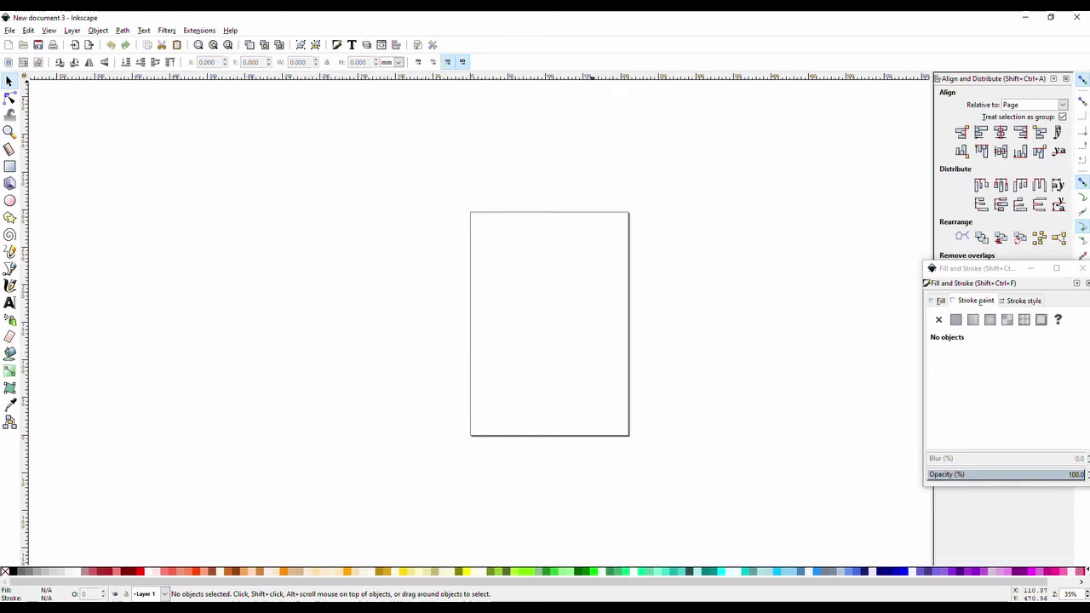
left_click(10, 30)
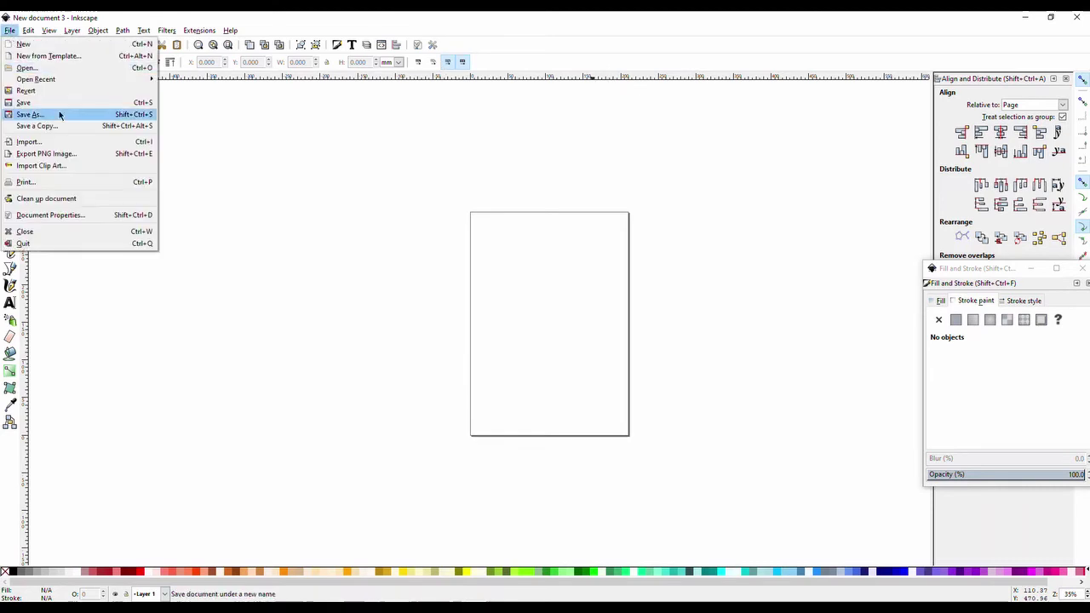
left_click(103, 141)
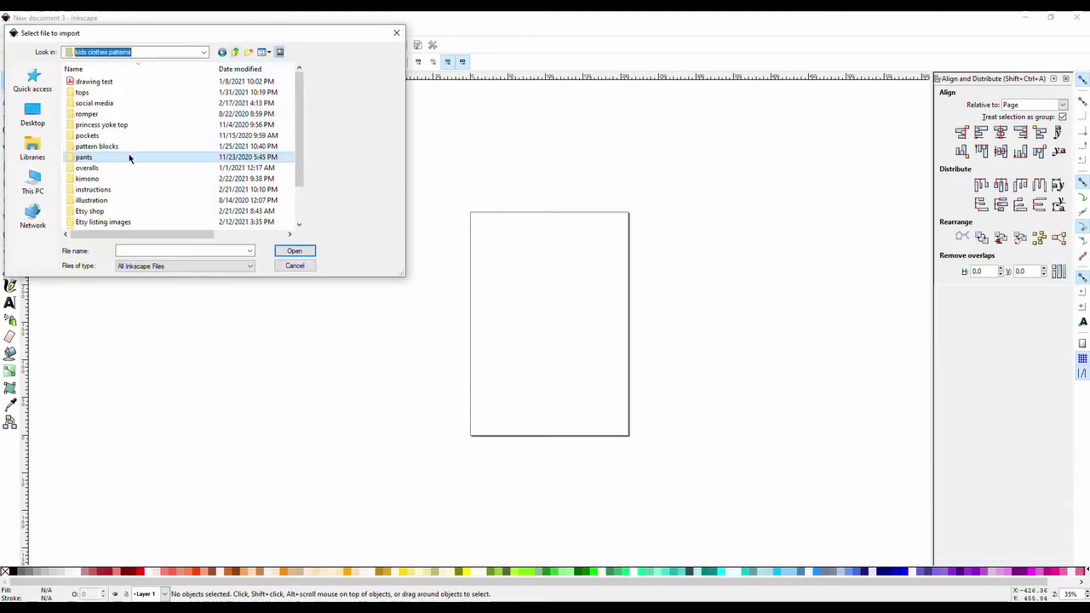
left_click(94, 170)
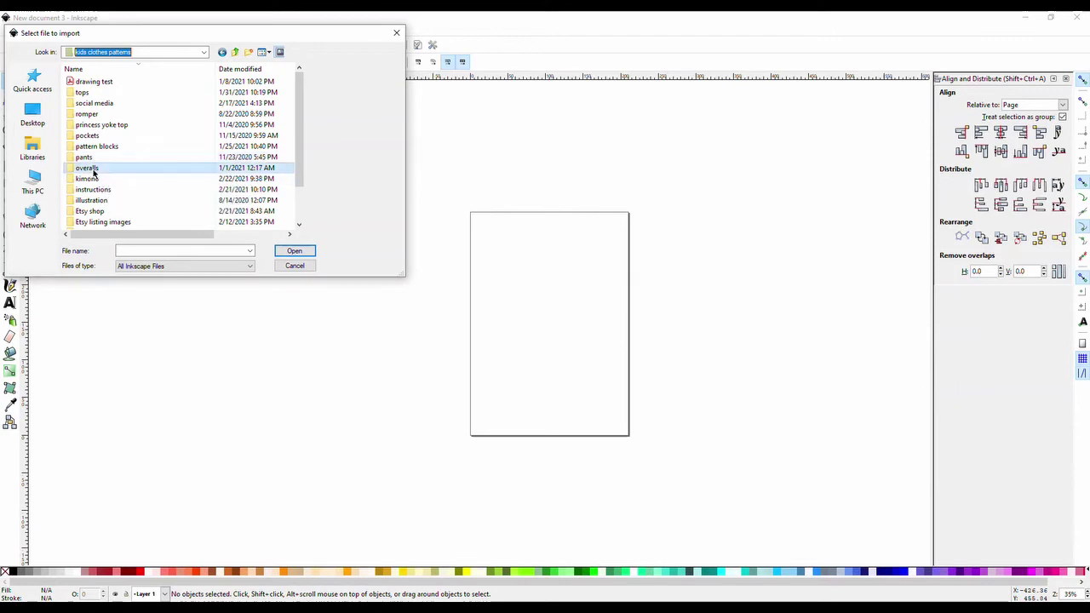
double_click(93, 169)
double_click(114, 94)
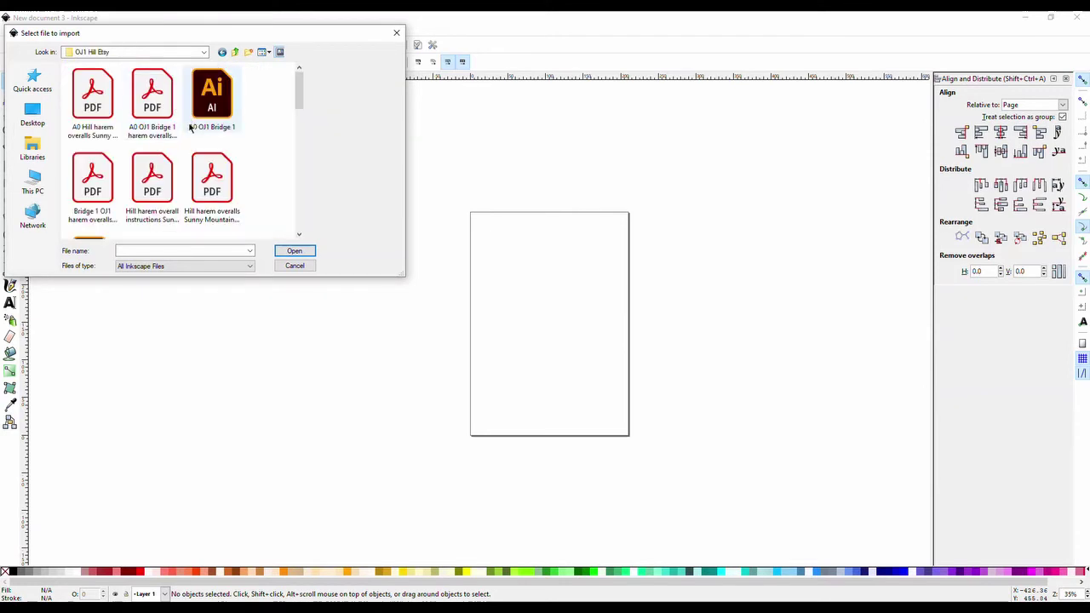
left_click(92, 95)
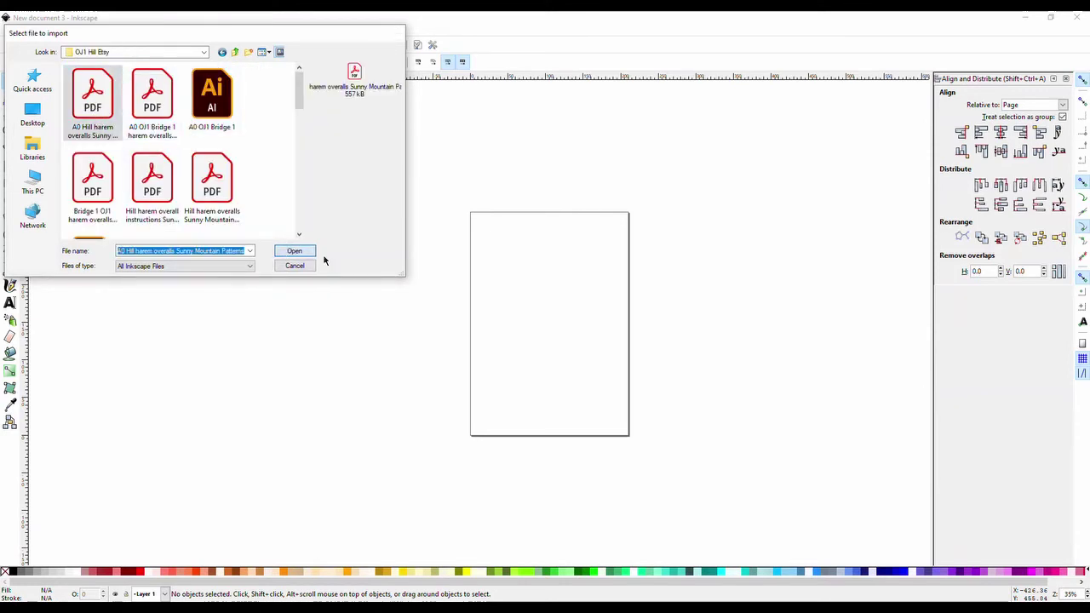
key("Return")
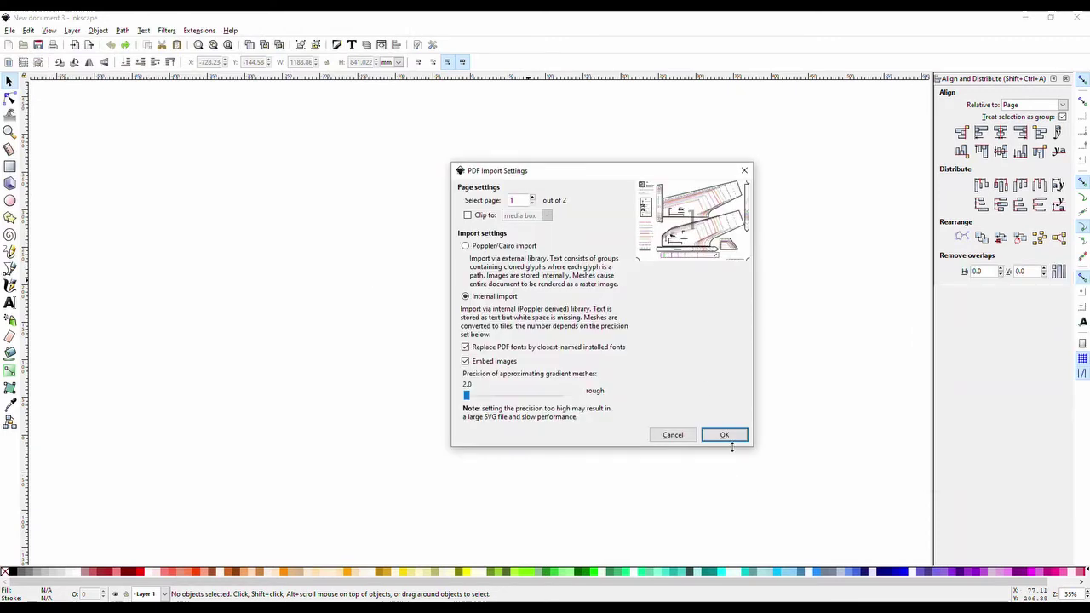
left_click(724, 435)
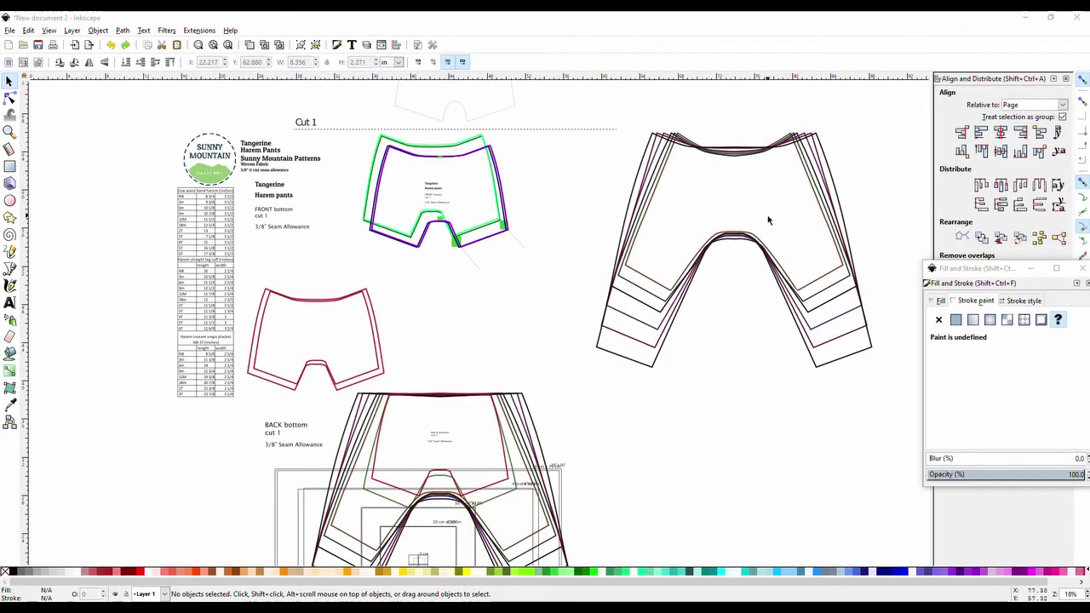
Step: Switch to New document 3 and ungroup the imported overalls pattern
left_click(291, 334)
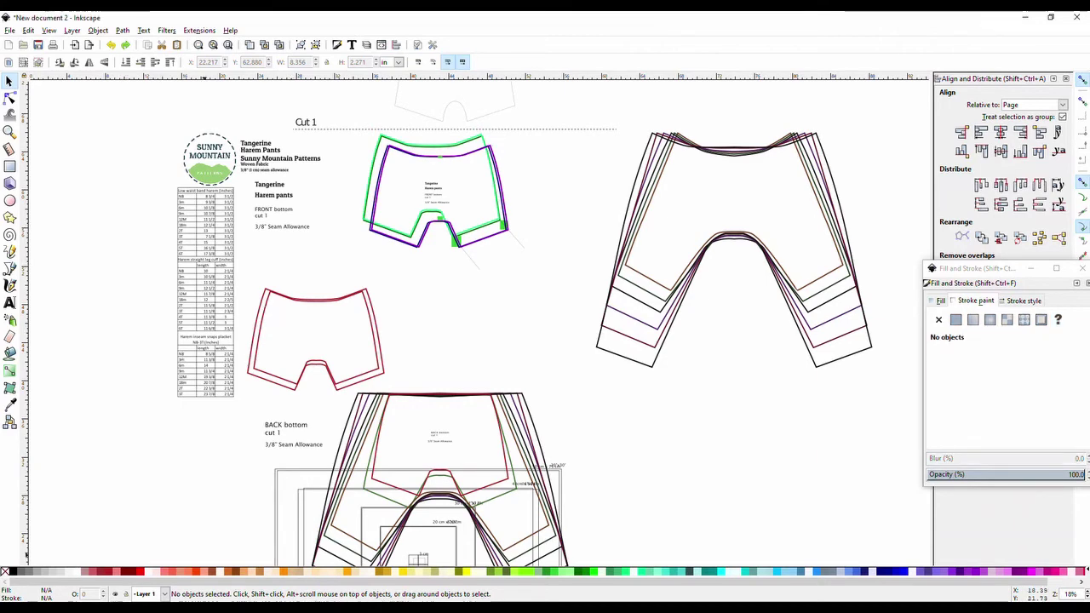
left_click(326, 565)
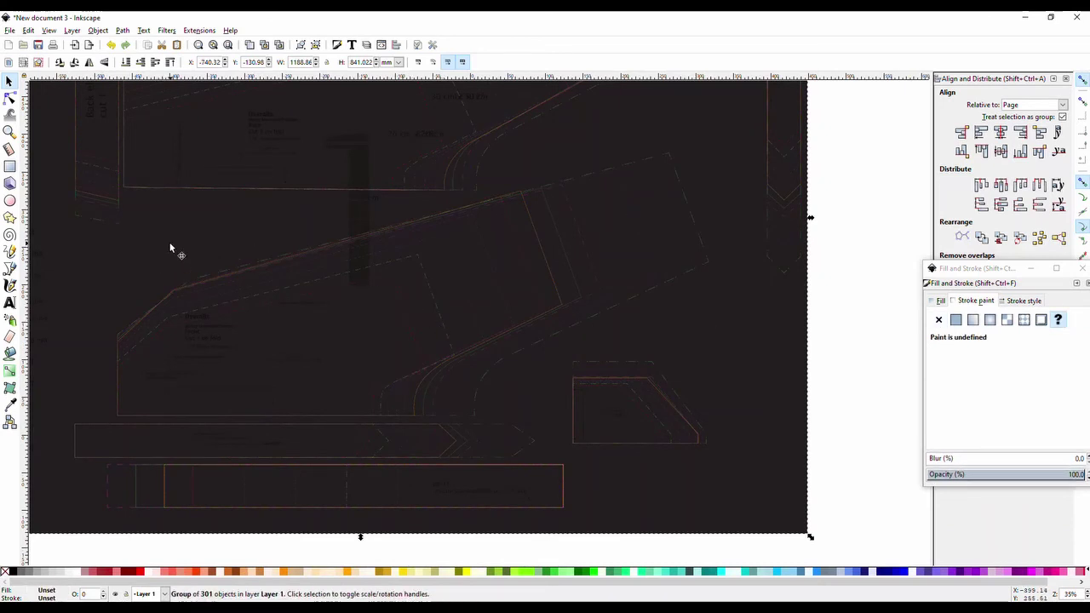
key("ctrl+shift")
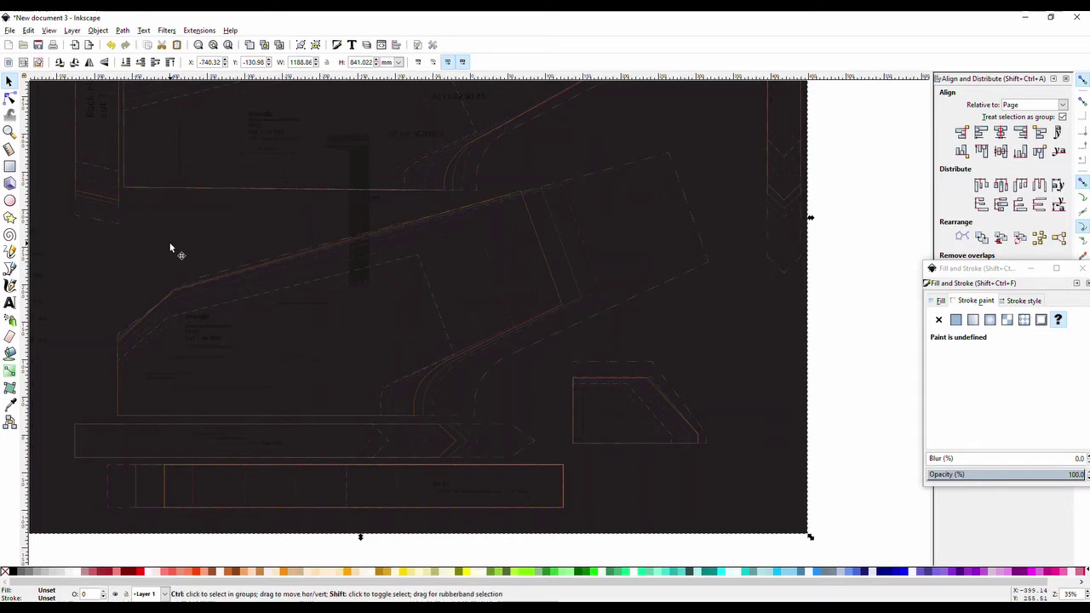
key("ctrl+shift+g")
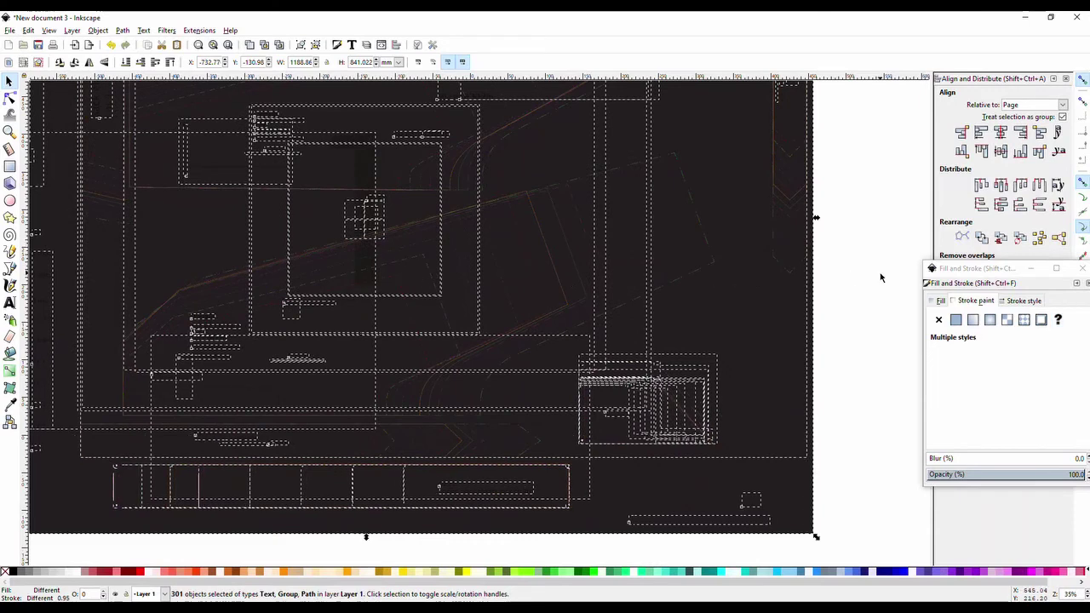
Step: Select only the dark background rectangle covering the overalls pattern and delete it
left_click(836, 307)
left_click(766, 322)
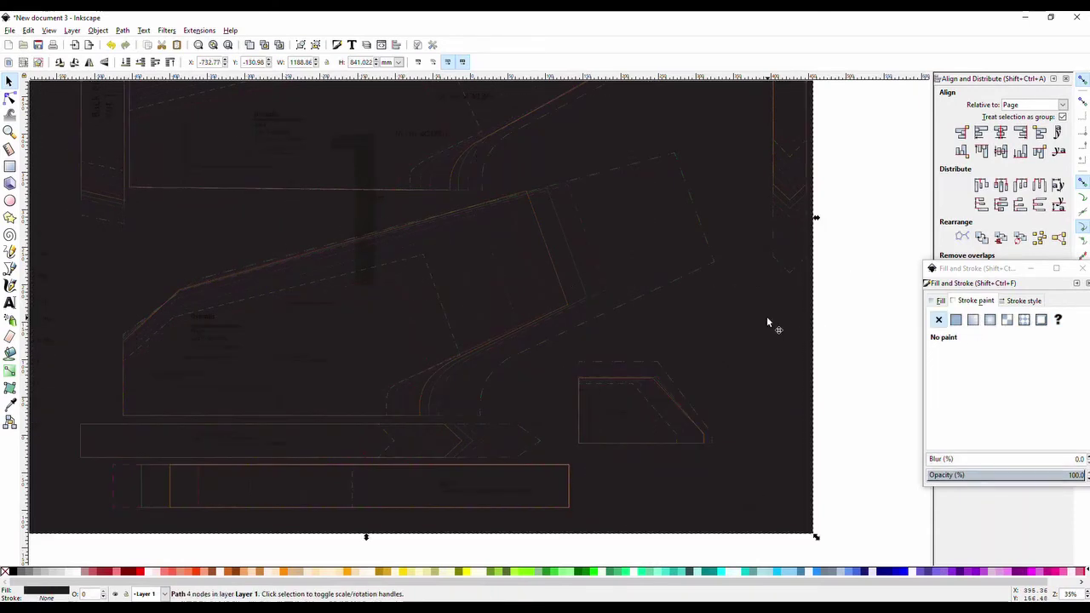
key("Escape")
left_click(759, 322)
left_click_drag(759, 322, 744, 359)
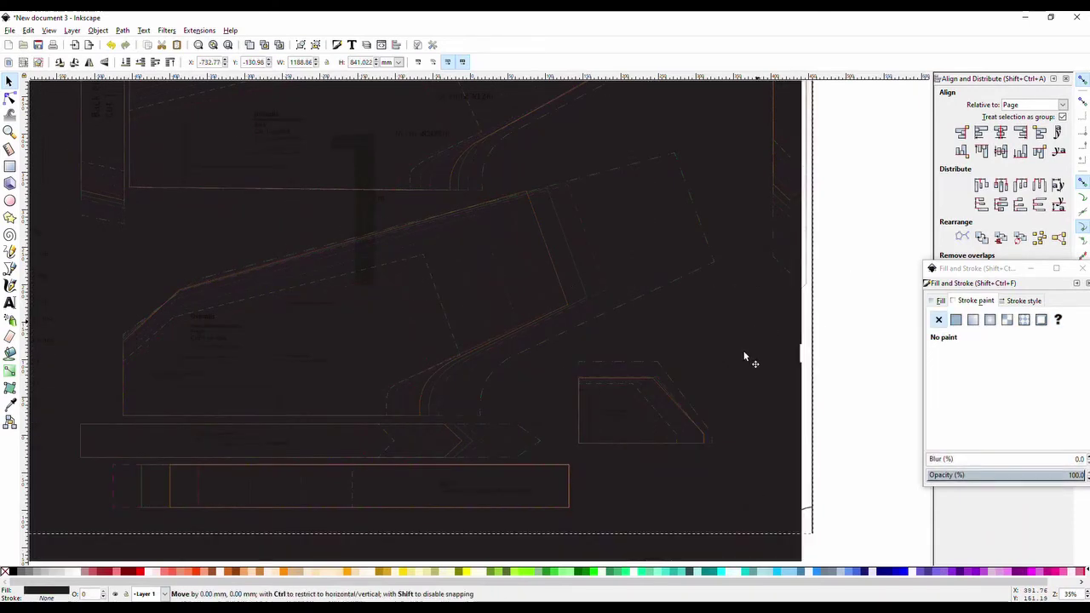
key("Delete")
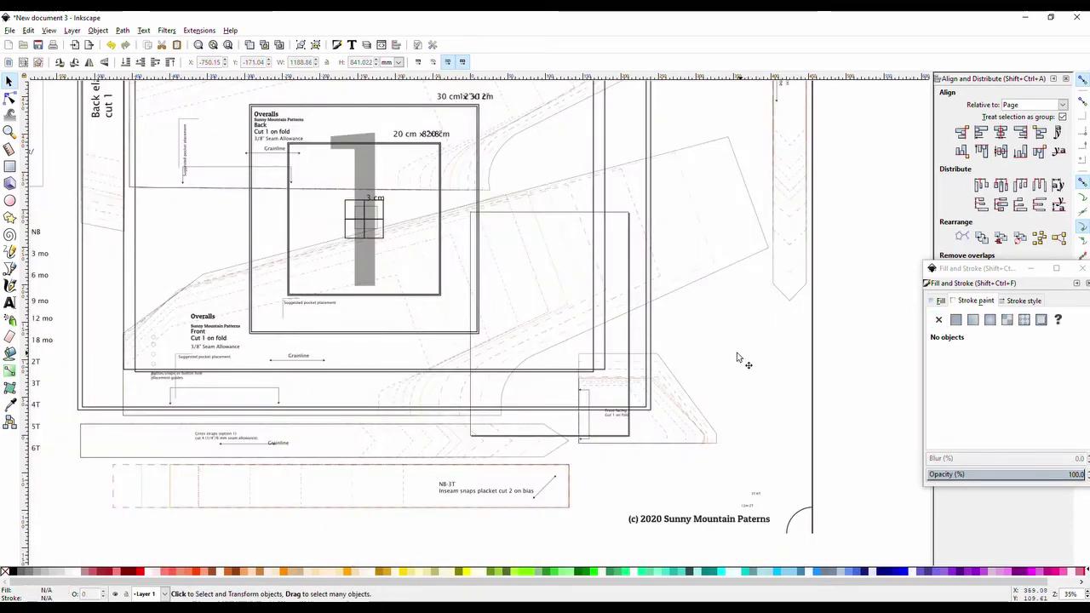
Step: Try to move the overalls back piece outlines upward, clear of the nested test squares
scroll(298, 271, "up", 4)
scroll(298, 271, "down", 4)
scroll(352, 153, "up", 2)
scroll(303, 204, "down", 2)
scroll(302, 205, "up", 2)
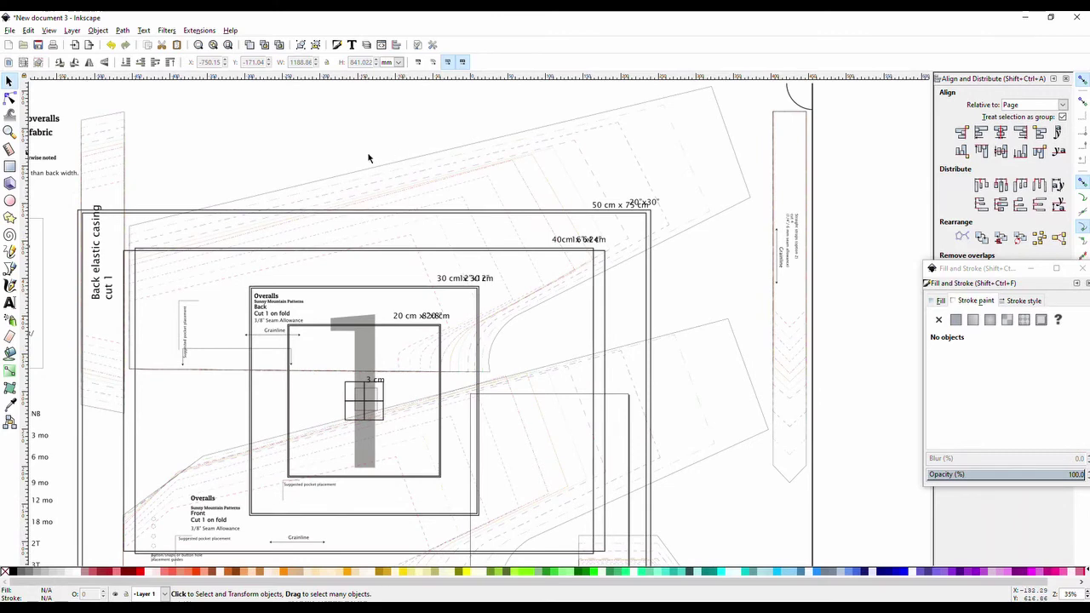
left_click_drag(414, 165, 510, 225)
scroll(510, 225, "up", 4)
scroll(486, 387, "up", 3)
scroll(139, 304, "up", 2)
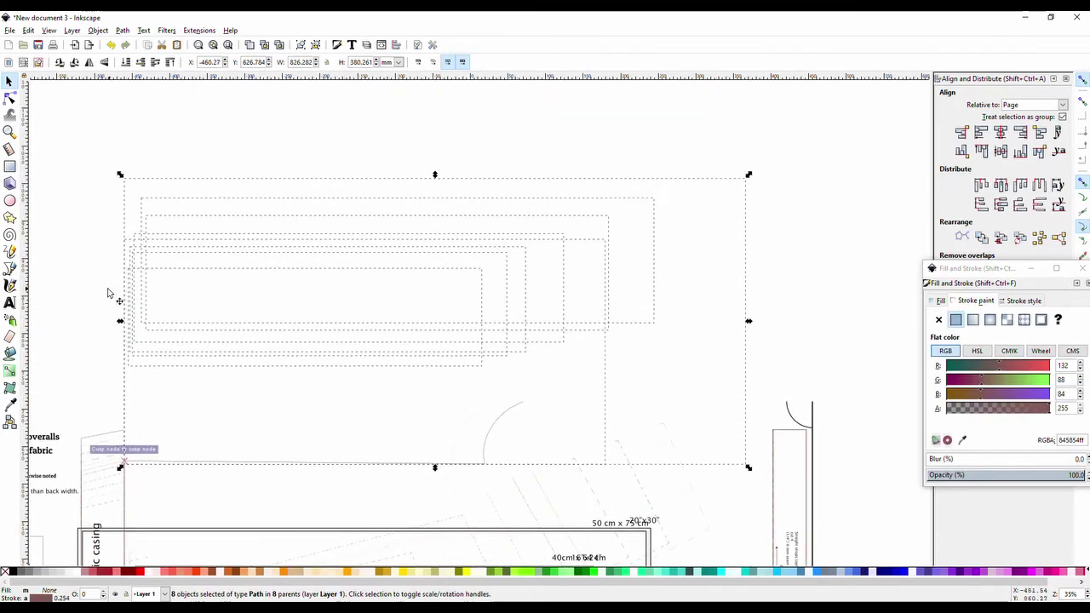
left_click(308, 295)
scroll(474, 385, "down", 2)
scroll(474, 385, "down", 1)
left_click(509, 418, "ctrl")
scroll(470, 372, "up", 3)
key("Escape")
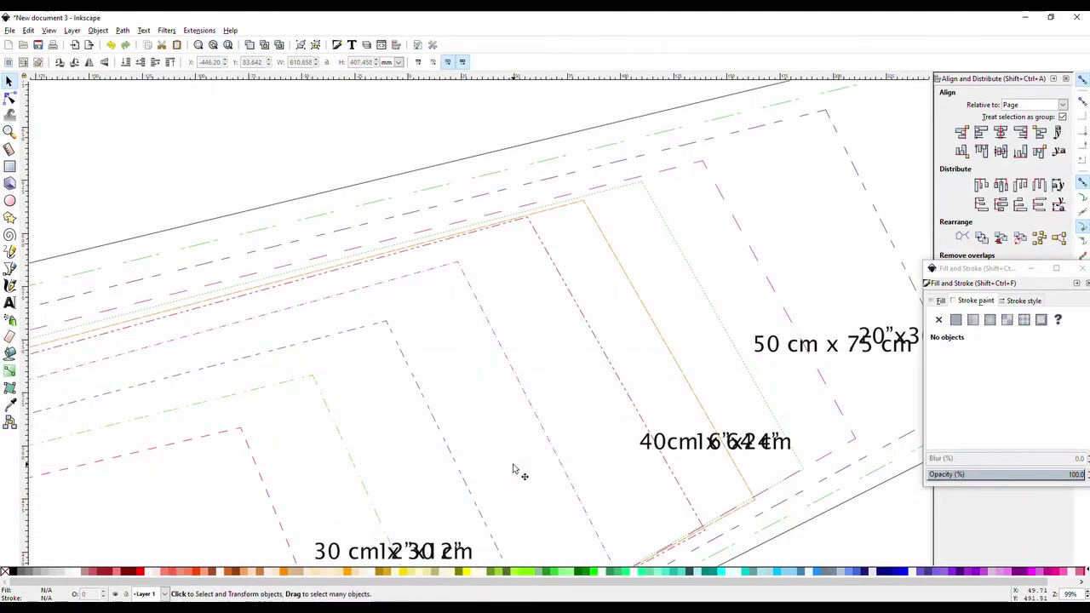
Step: Ungroup the nested overalls piece, including its clipped group of 66 objects, so its line segments can be selected separately
scroll(511, 470, "down", 3)
scroll(216, 417, "down", 3)
scroll(273, 404, "up", 7)
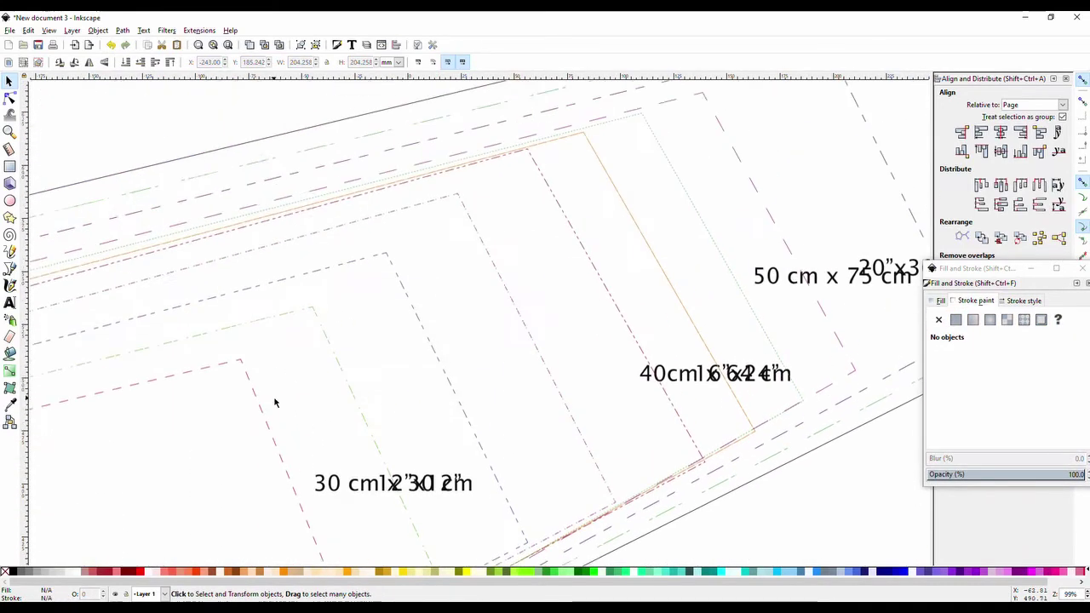
left_click(405, 414)
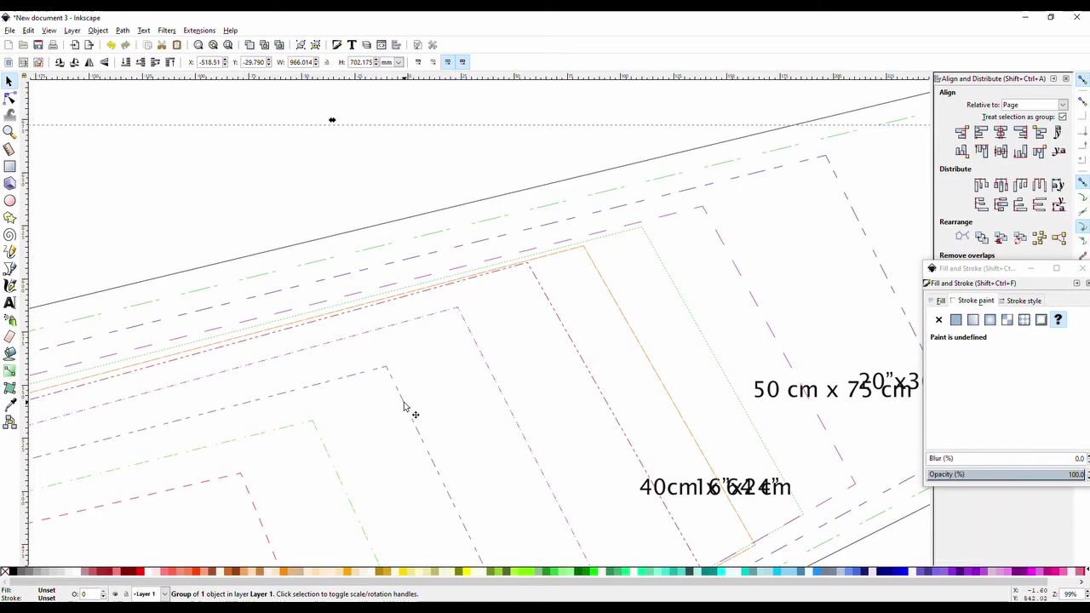
left_click(405, 414, "ctrl")
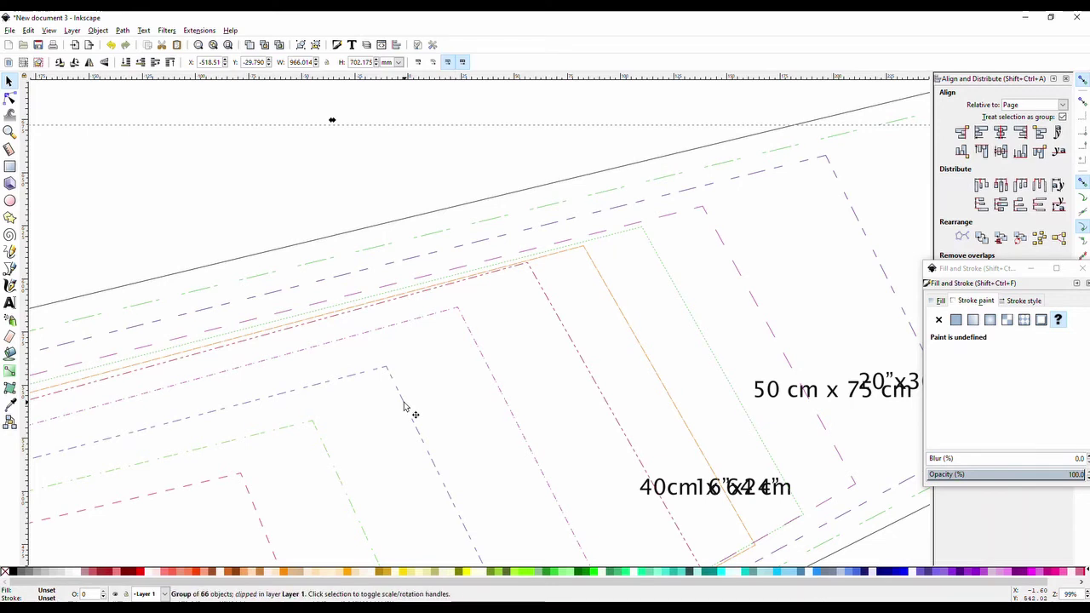
left_click(24, 30)
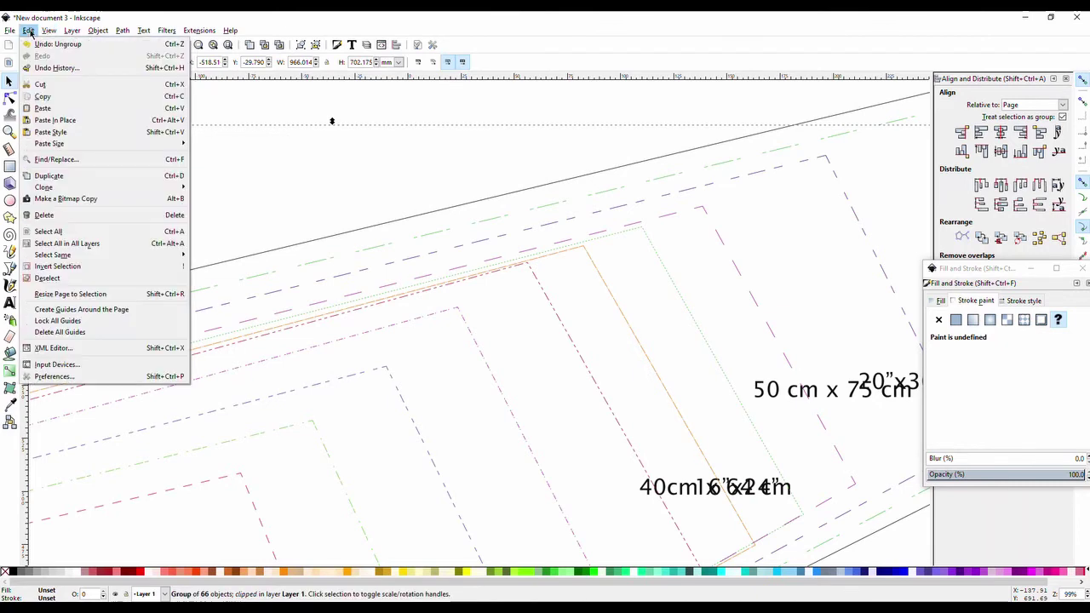
mouse_move(91, 34)
left_click(121, 124)
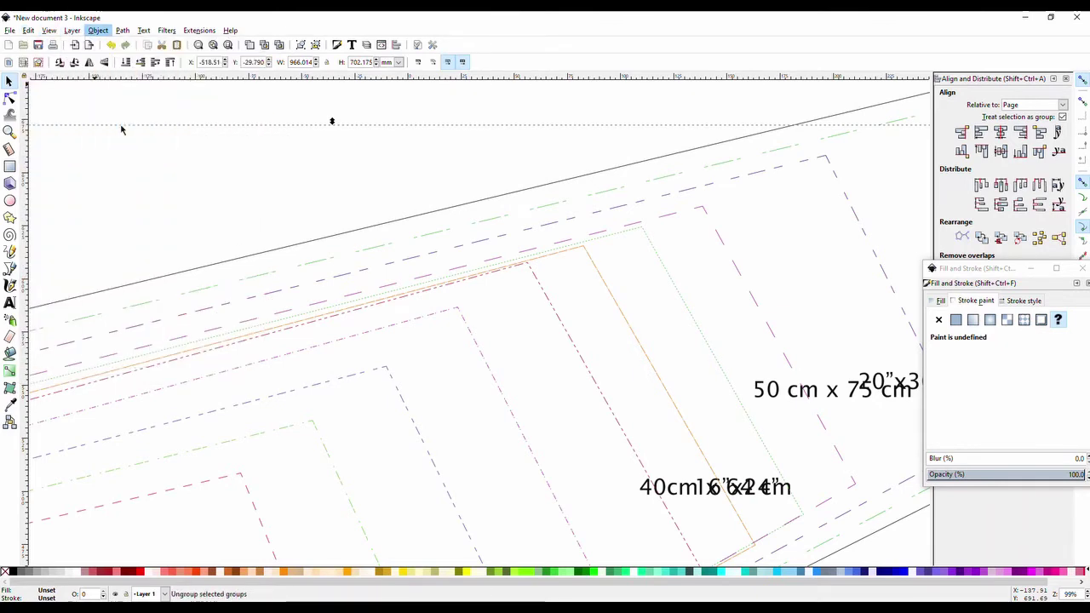
Step: Examine the separate segments that make up the dashed blue size line around its corner, one at a time
left_click(336, 428)
left_click(394, 394)
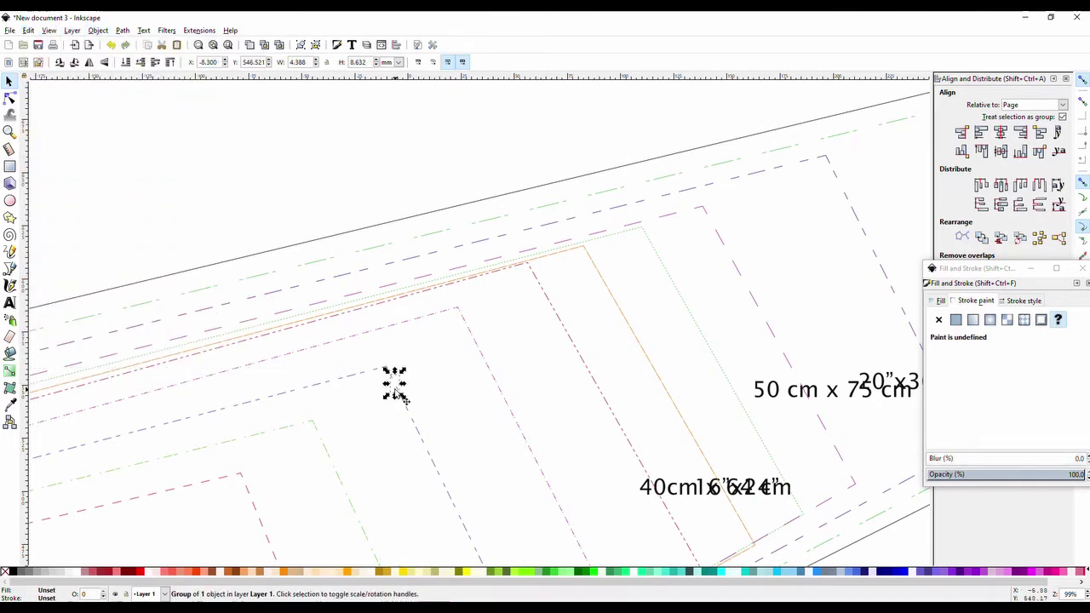
left_click(418, 438)
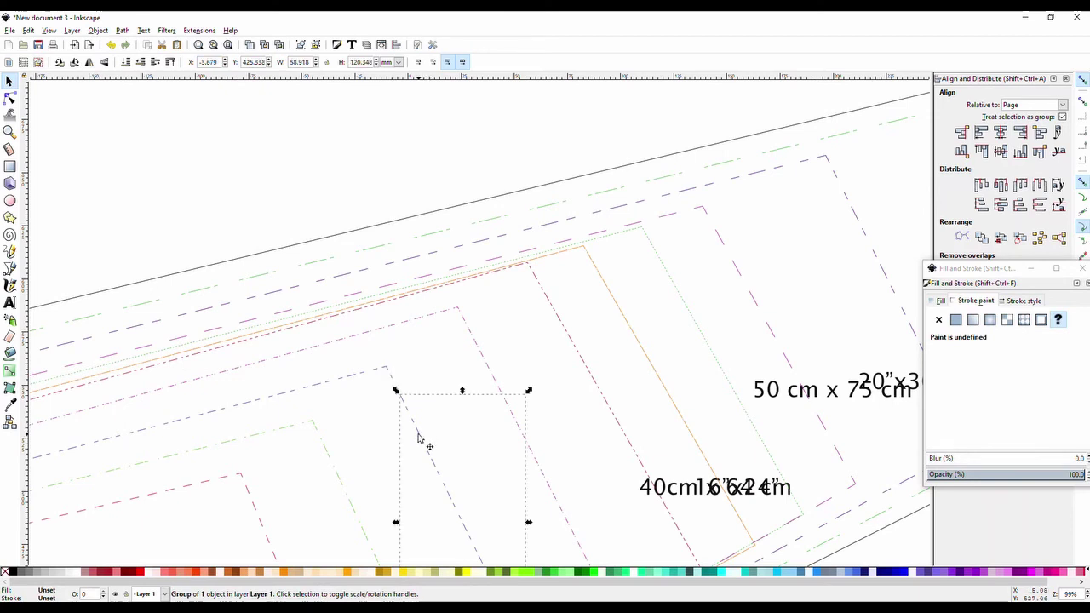
left_click(399, 394)
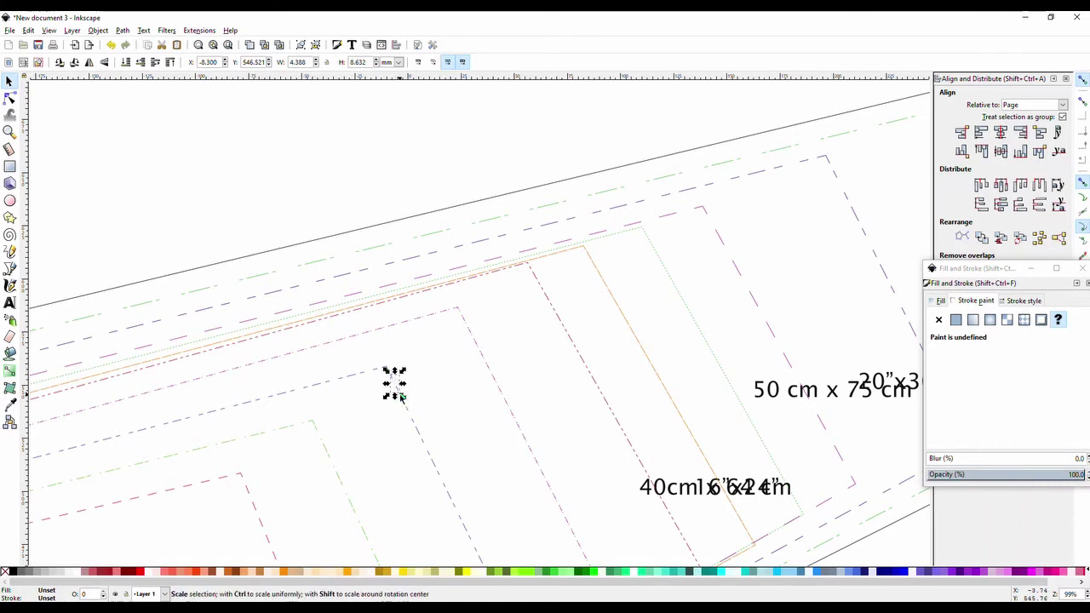
left_click(415, 431)
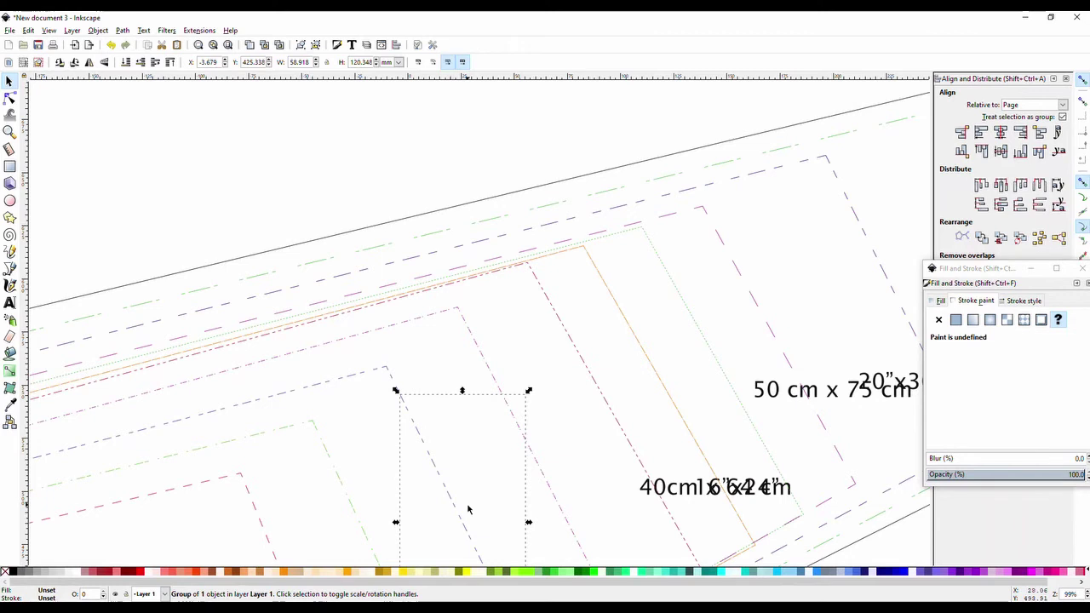
left_click(338, 381)
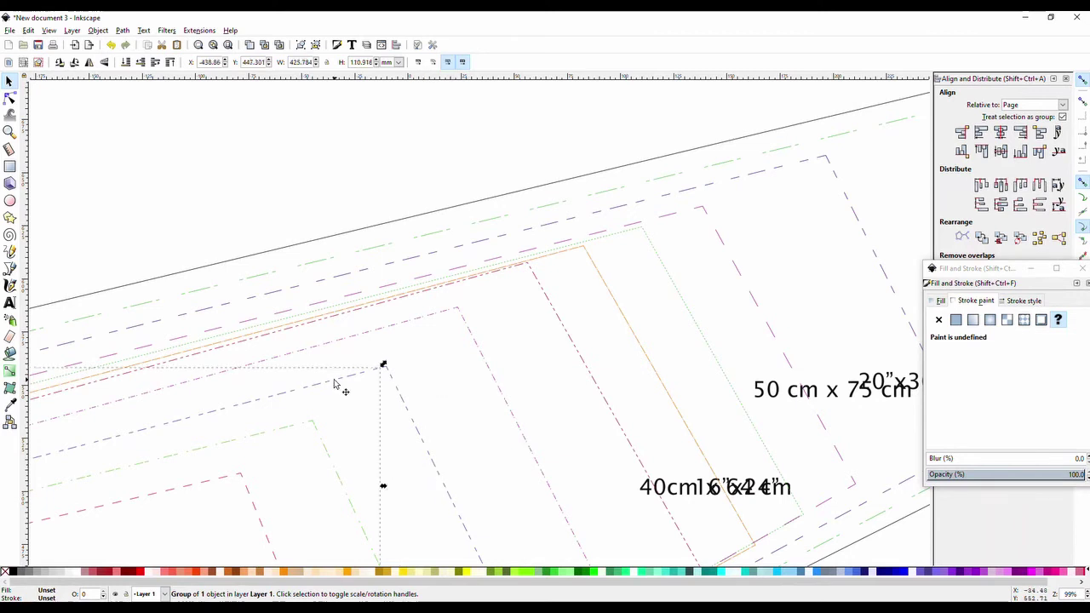
left_click(406, 409)
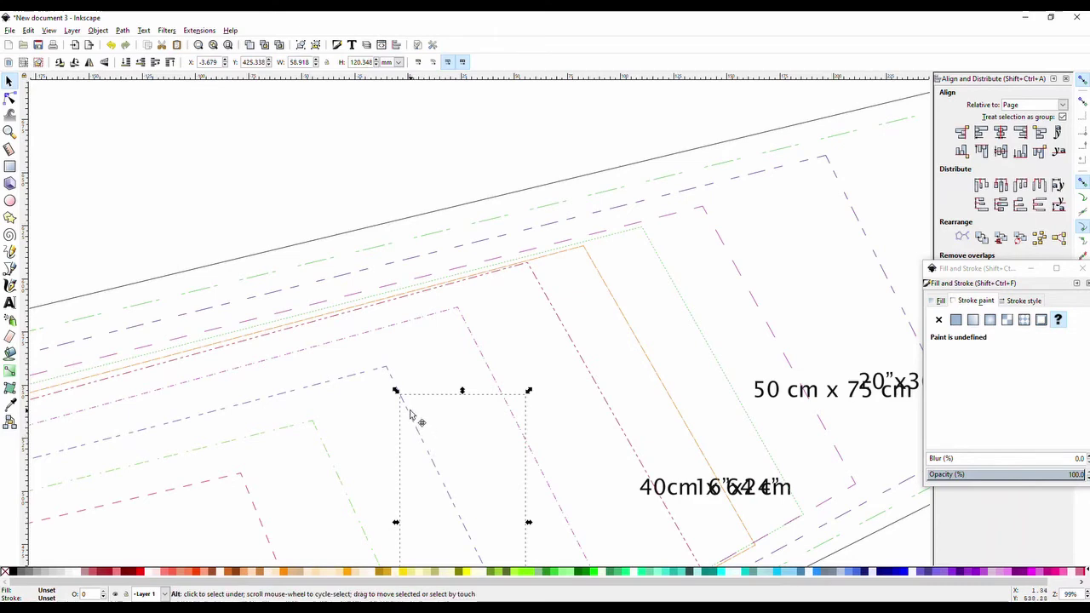
Step: Join the upper end node of the long dashed blue segment to the nearest end node of the short segment above it
left_click(410, 414, "ctrl")
scroll(409, 414, "up", 5)
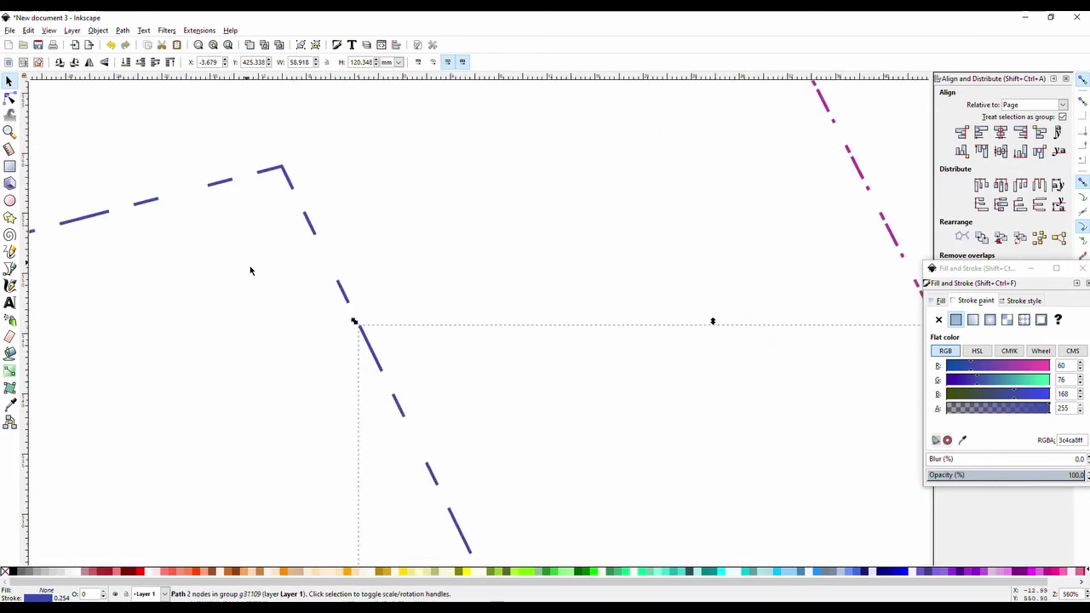
key("Escape")
double_click(377, 361)
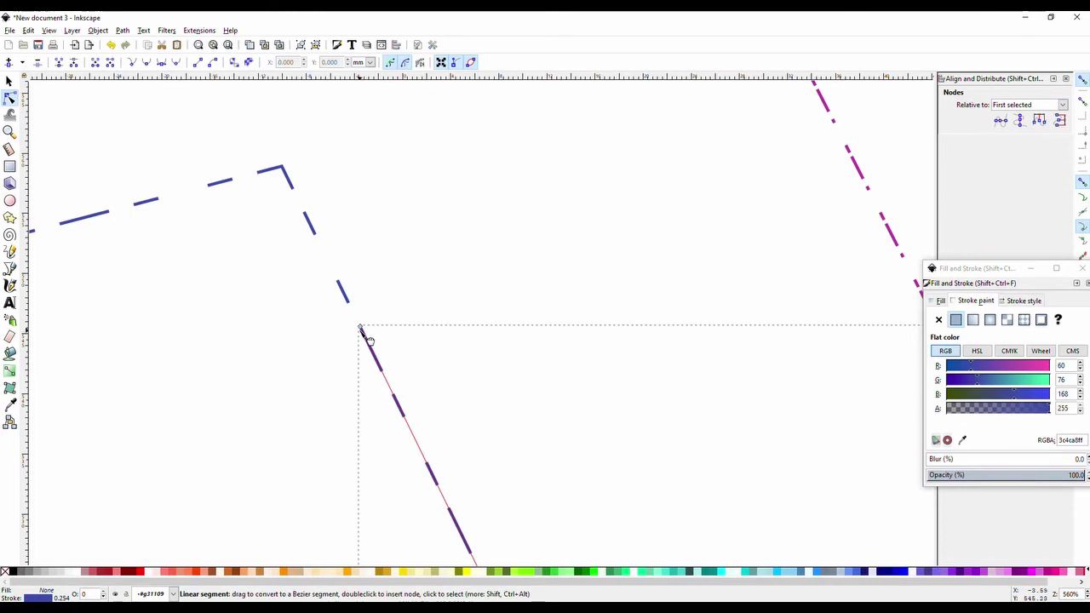
left_click(360, 326)
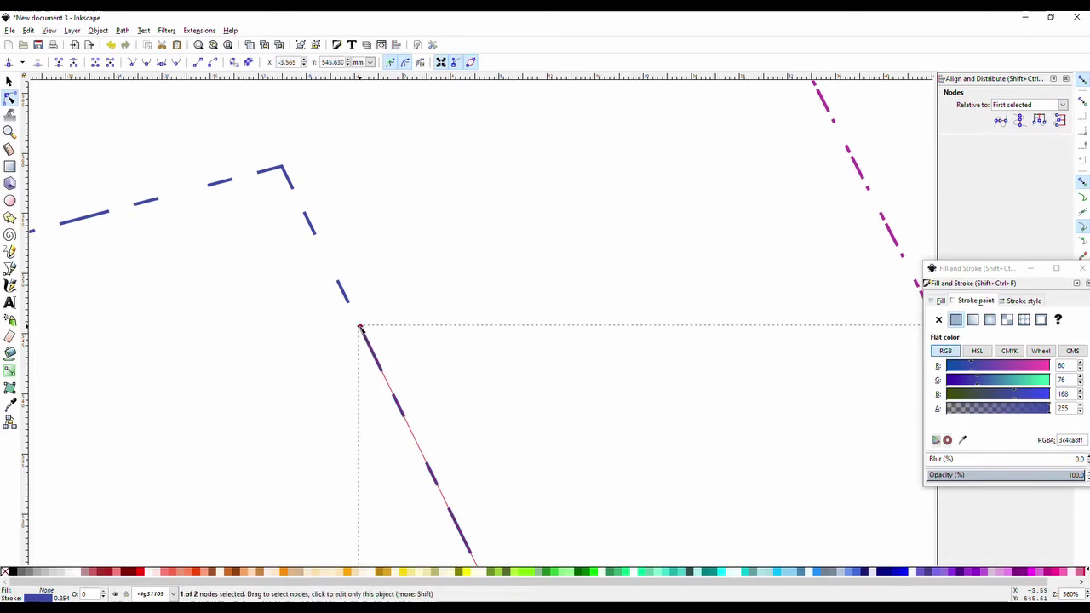
left_click(350, 307, "shift")
left_click(354, 316, "shift")
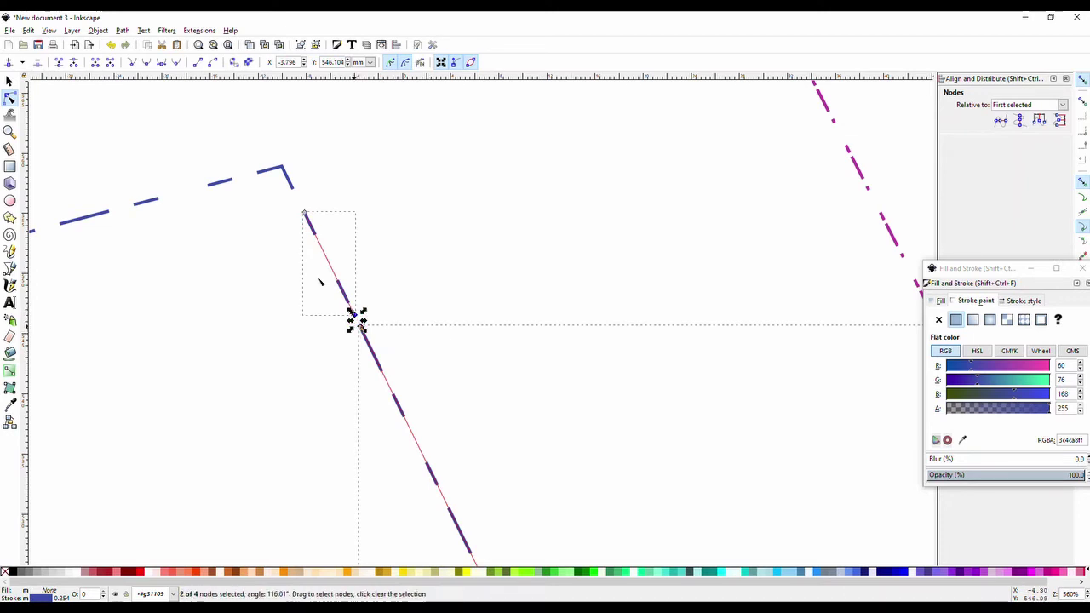
left_click(58, 68)
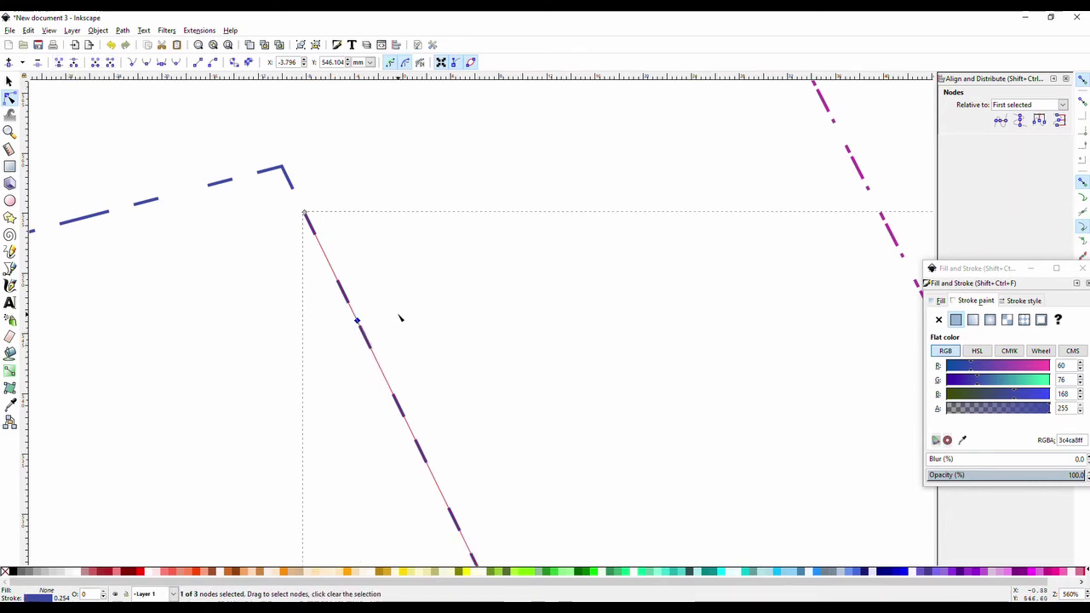
Step: Join the blue line's new upper end node to the adjacent end of the small corner segment, and deselect the path
left_click(305, 214)
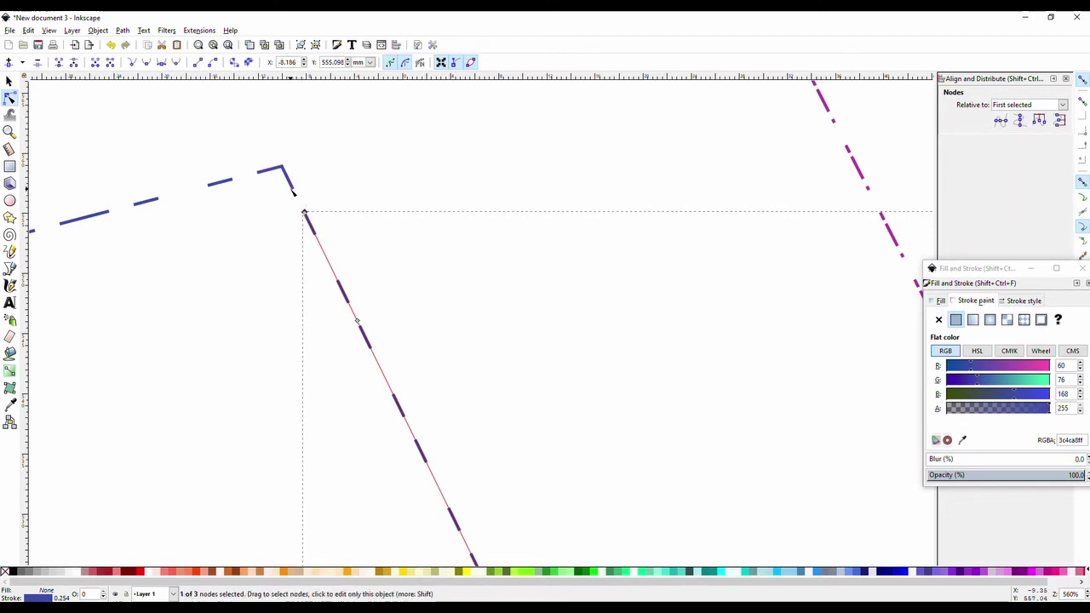
key("shift")
left_click(295, 191, "shift")
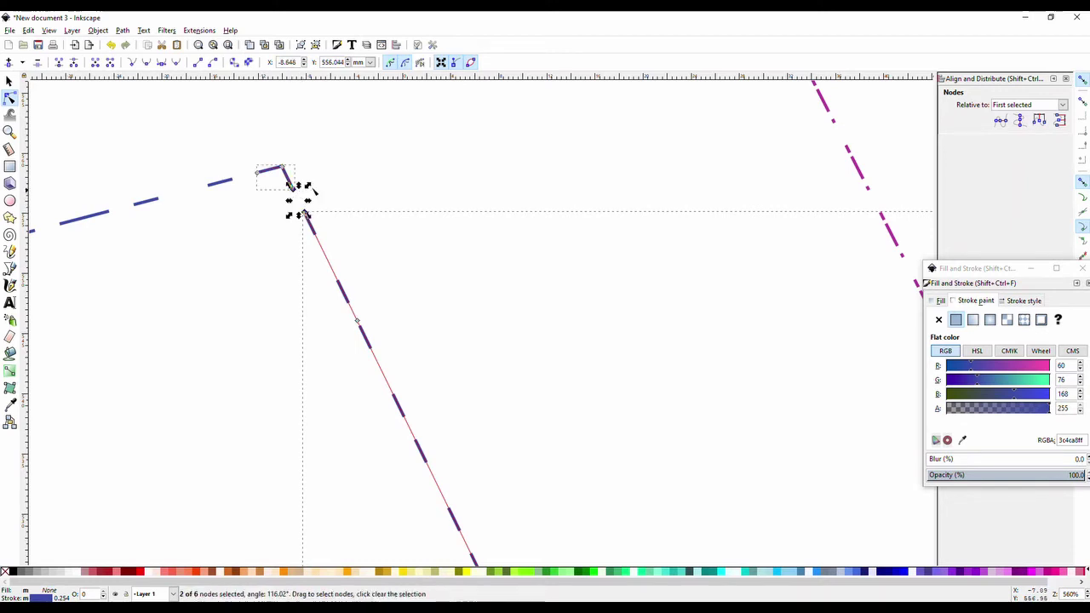
left_click(60, 63)
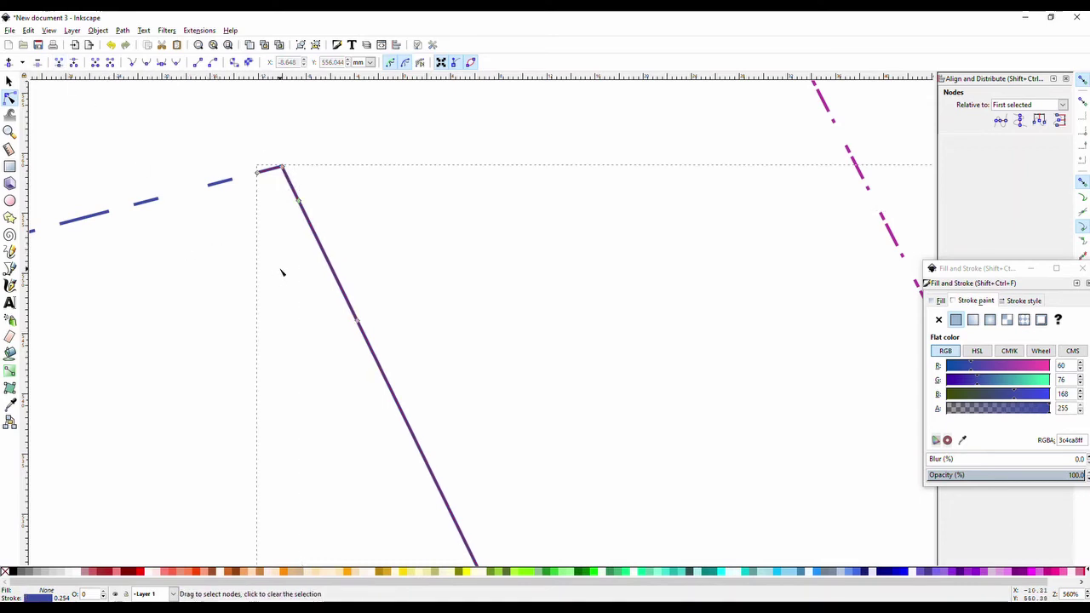
scroll(319, 259, "down", 2)
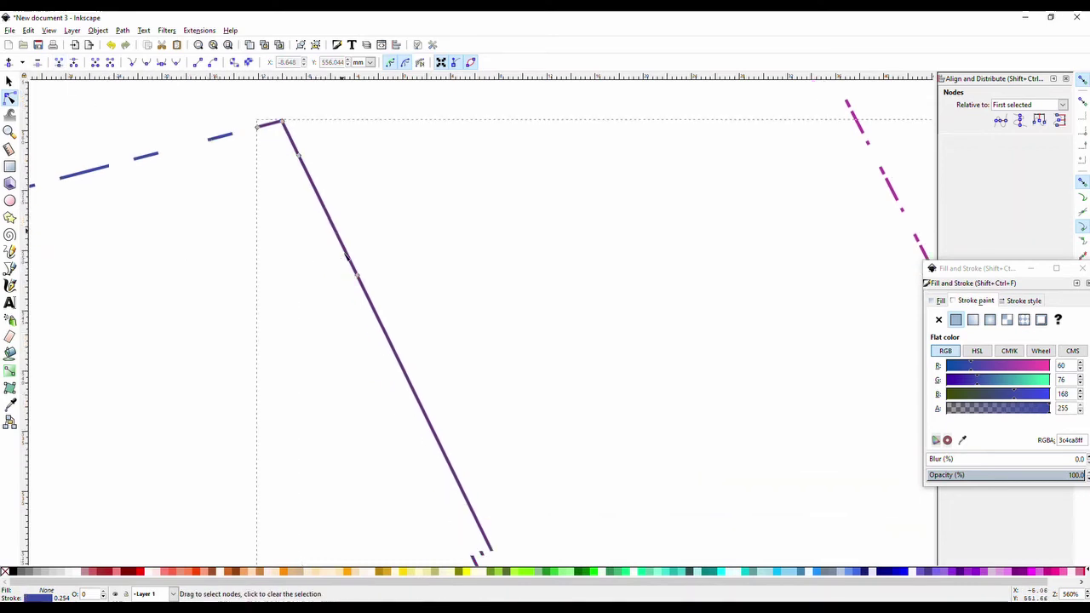
scroll(347, 250, "down", 3)
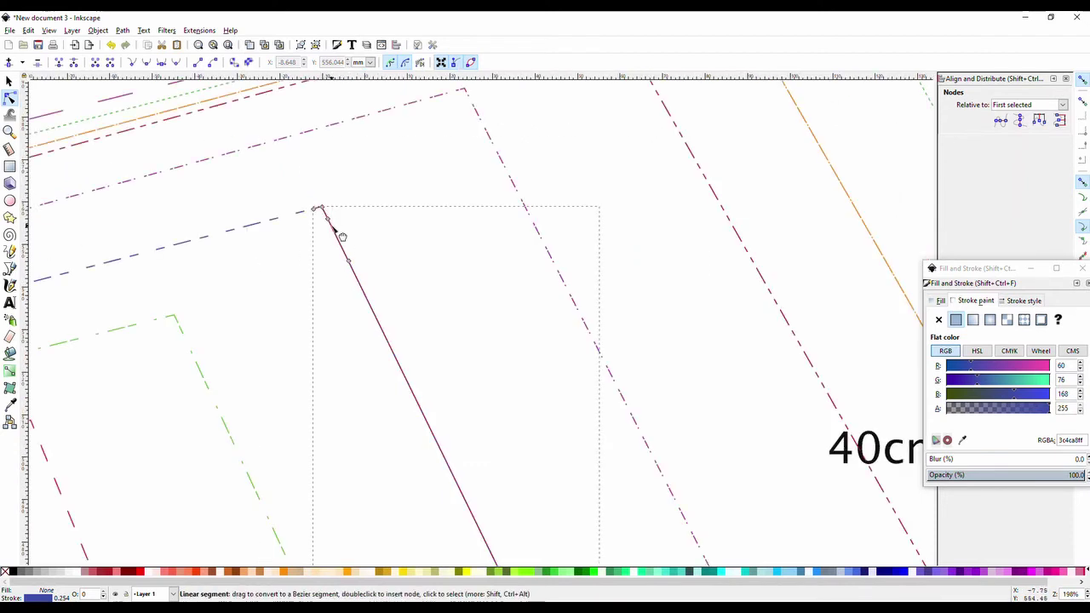
left_click(10, 80)
key("Escape")
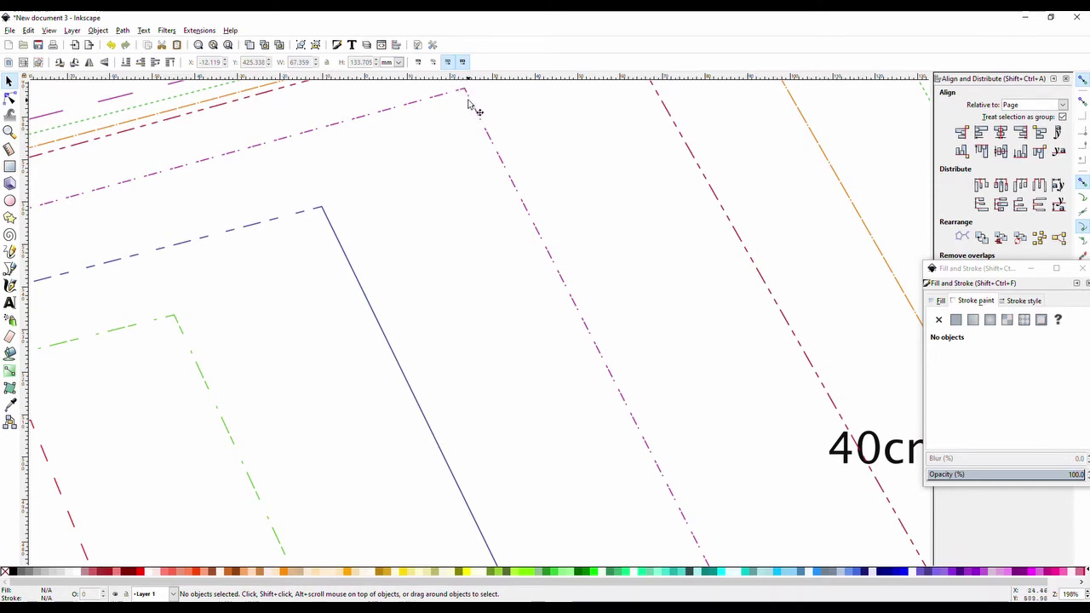
Step: Draw an open two-segment black path with the Bezier tool around the blue line's corner, its first segment about 21 mm long
scroll(485, 134, "up", 3)
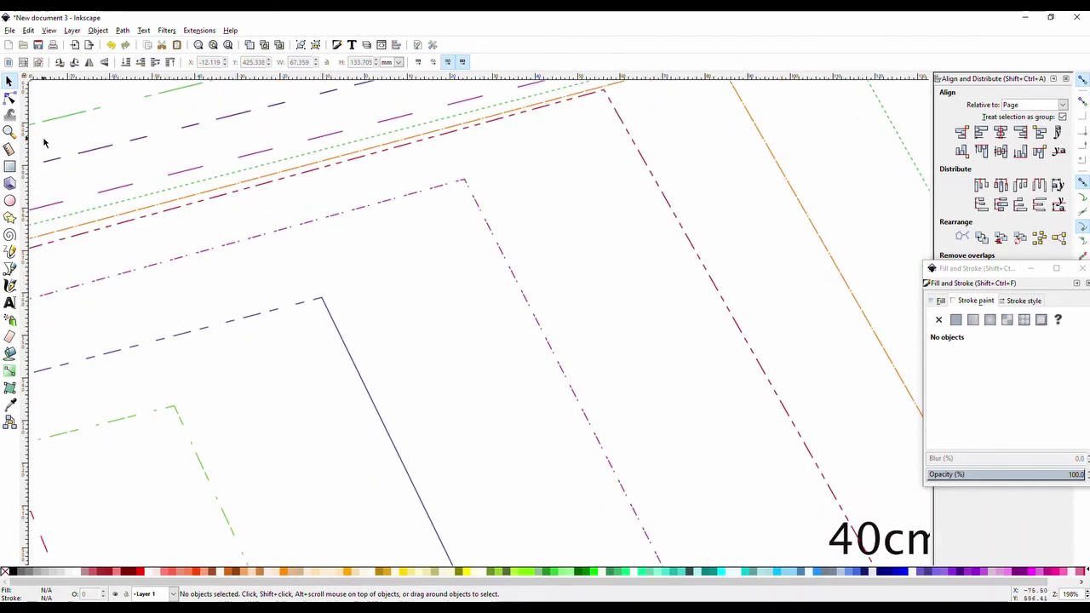
left_click(11, 269)
left_click(295, 266)
left_click(387, 268)
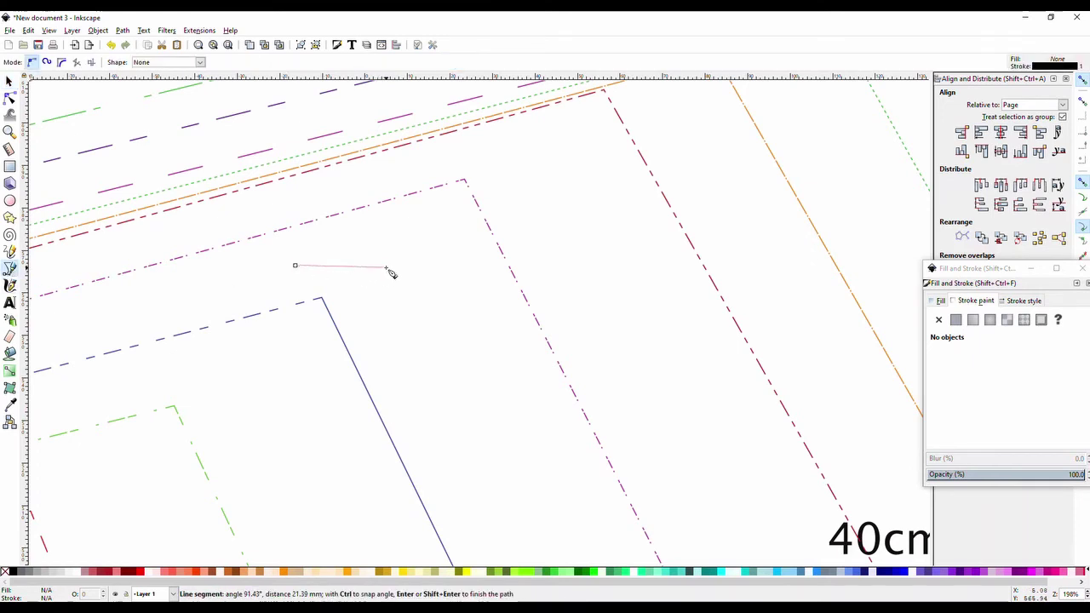
double_click(393, 349)
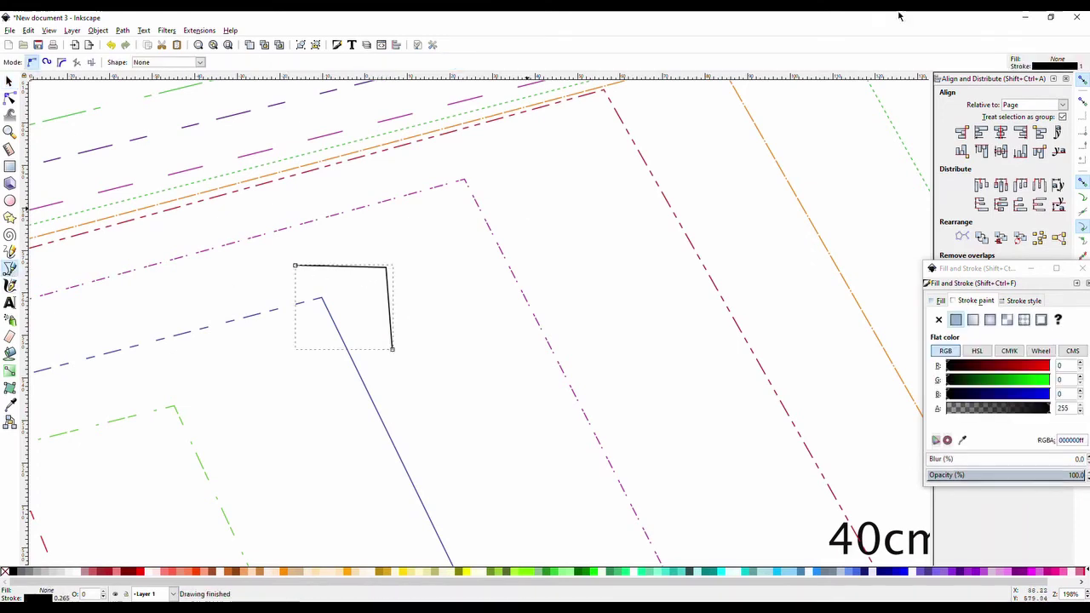
Step: Give the black two-segment path a dashed stroke pattern with a dash offset of 0.80
left_click(1017, 302)
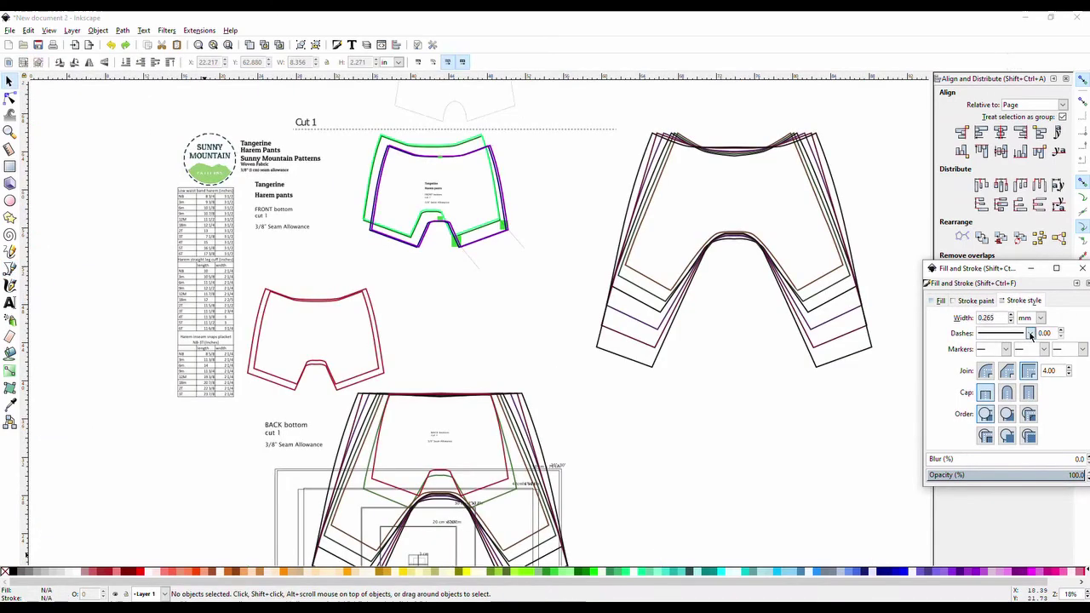
left_click(1029, 333)
left_click(1007, 284)
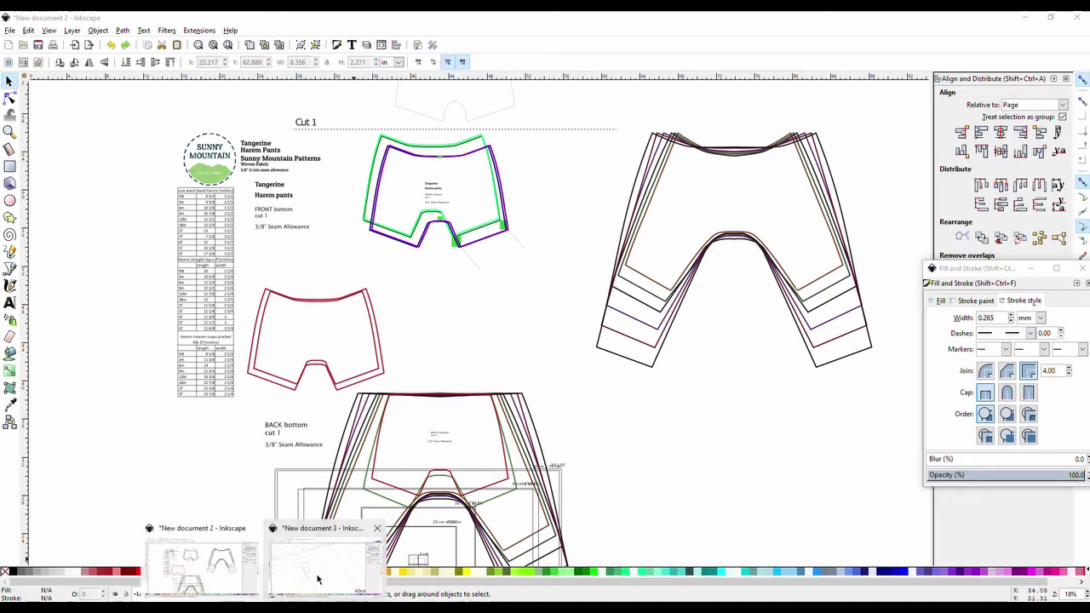
left_click(317, 579)
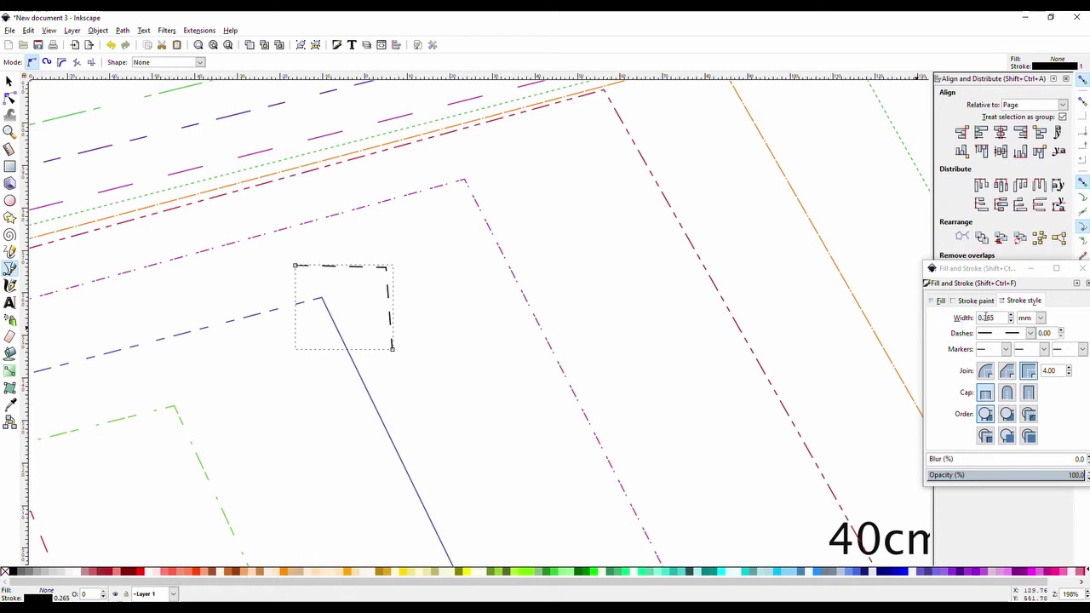
left_click(1061, 331)
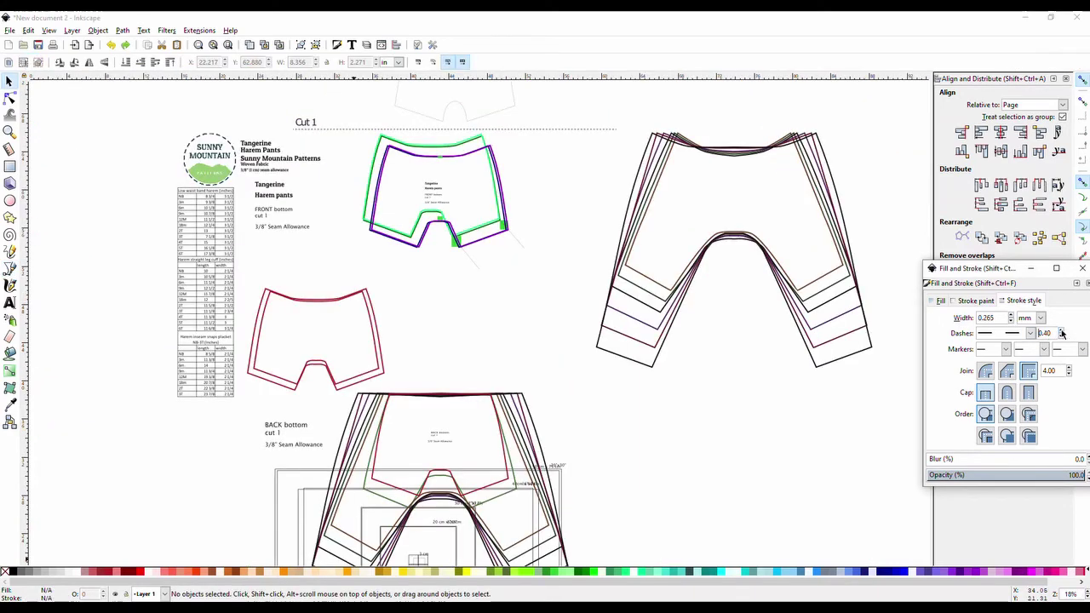
left_click(1062, 332)
left_click(344, 575)
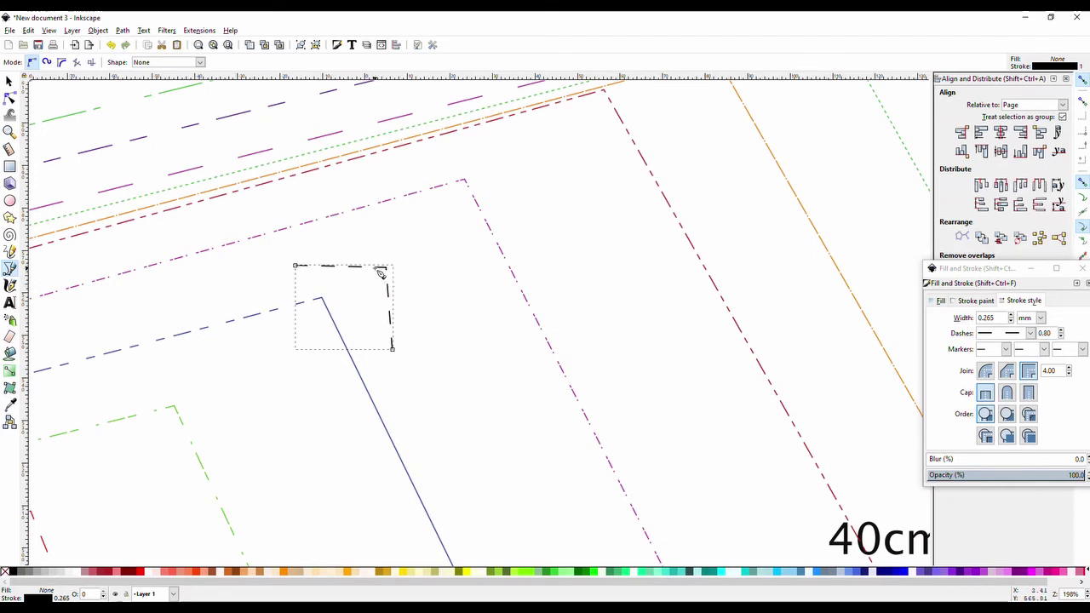
Step: Delete the dashed black two-segment path drawn around the blue line's corner
left_click(10, 80)
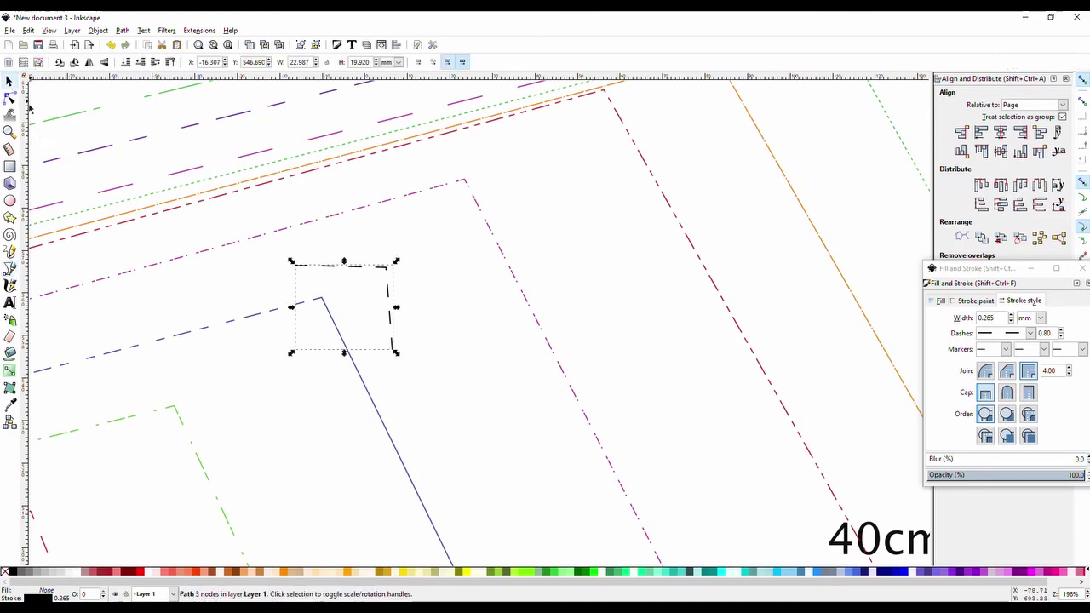
left_click(353, 343)
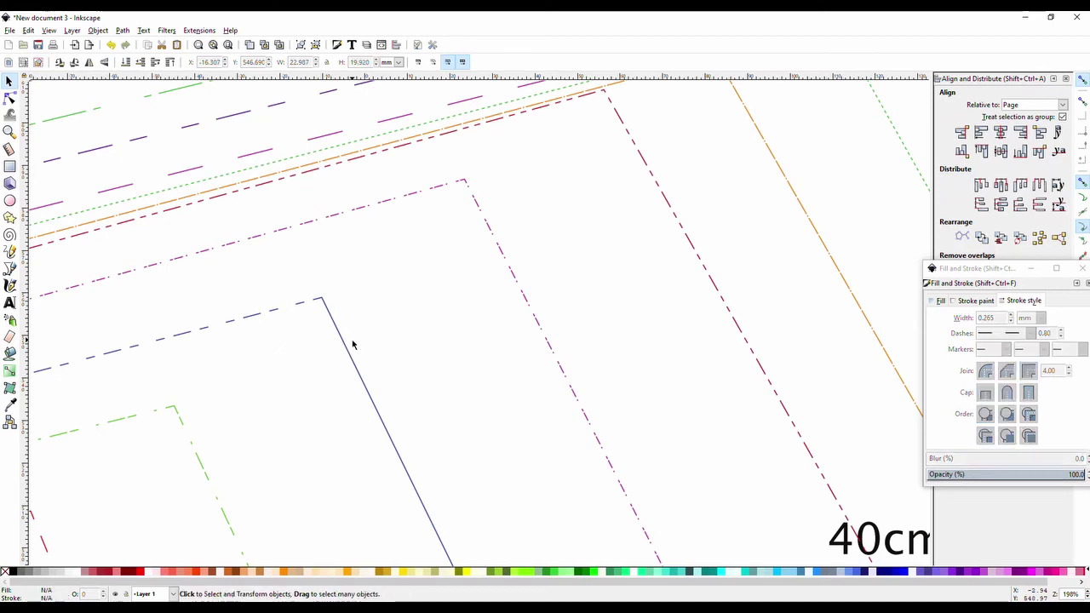
Step: Examine the joined blue line and its nodes from the upper corner down to its lower end
scroll(365, 365, "down", 8)
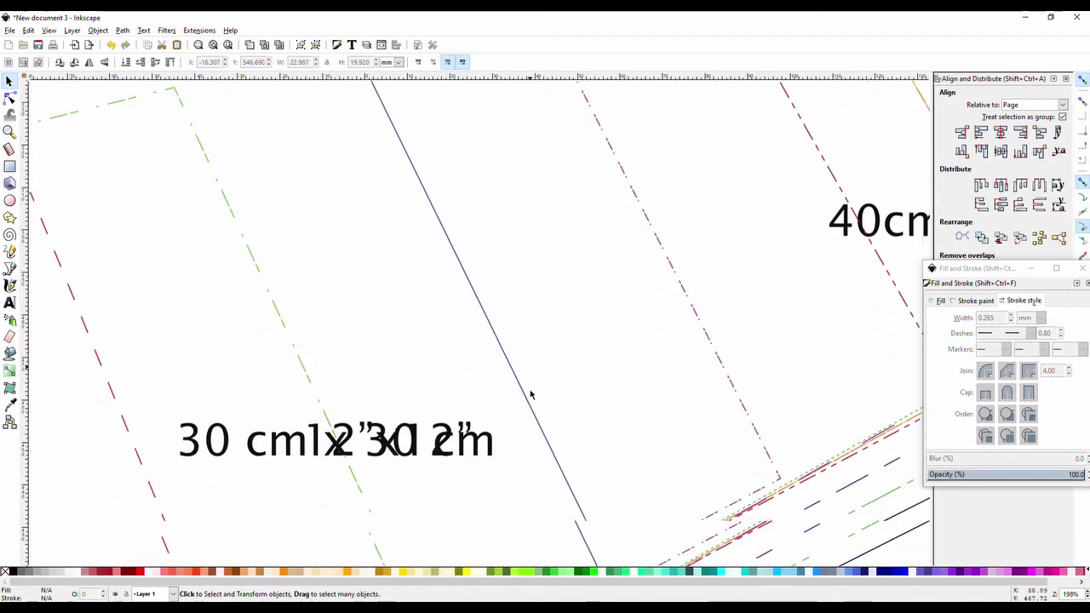
scroll(530, 393, "down", 2)
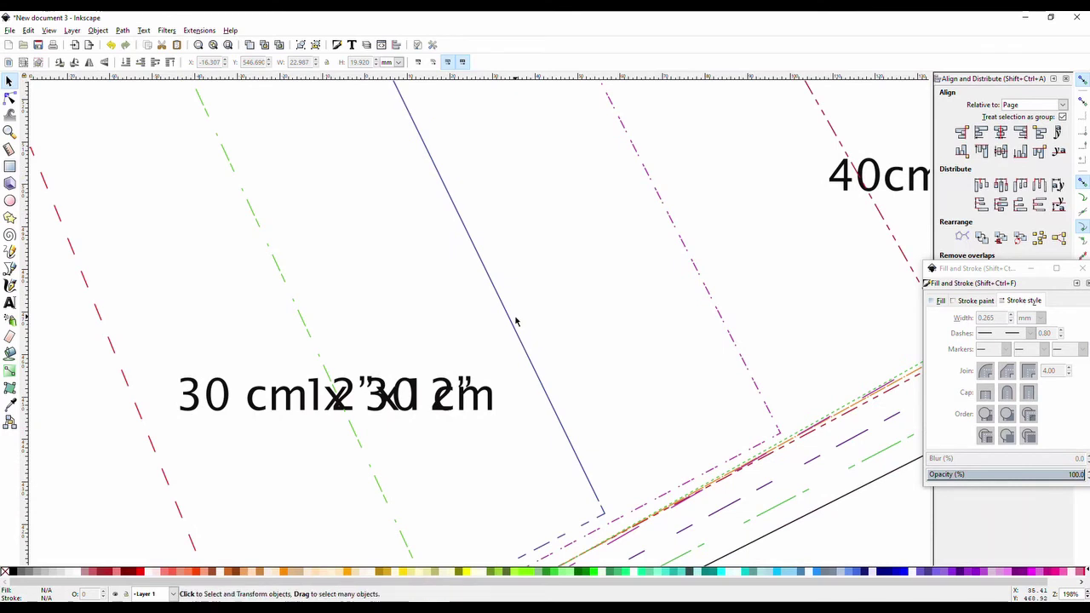
scroll(443, 322, "up", 4)
scroll(443, 322, "up", 3)
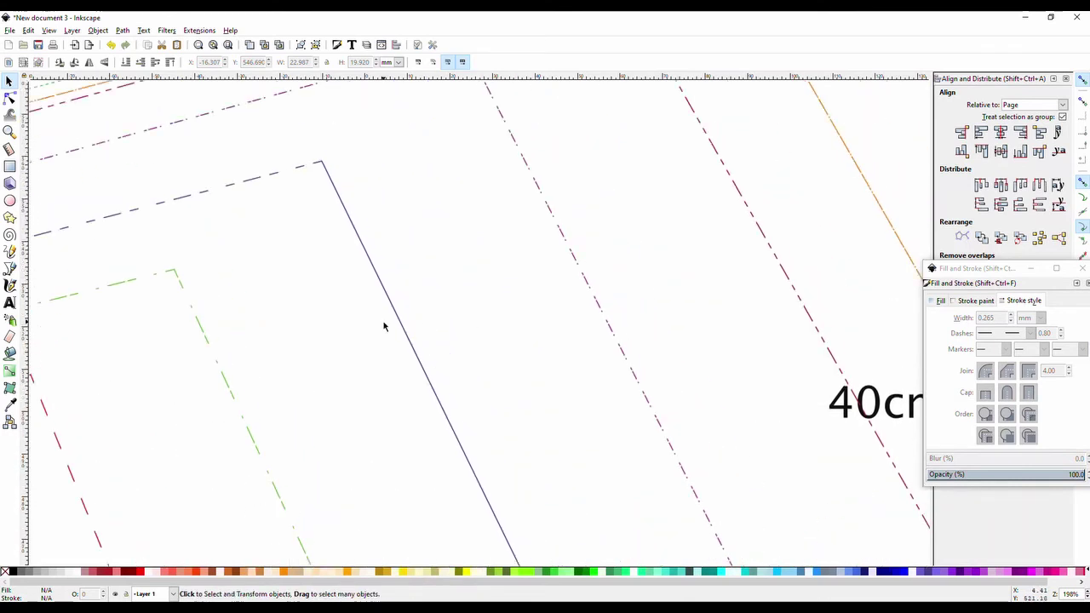
left_click(382, 288)
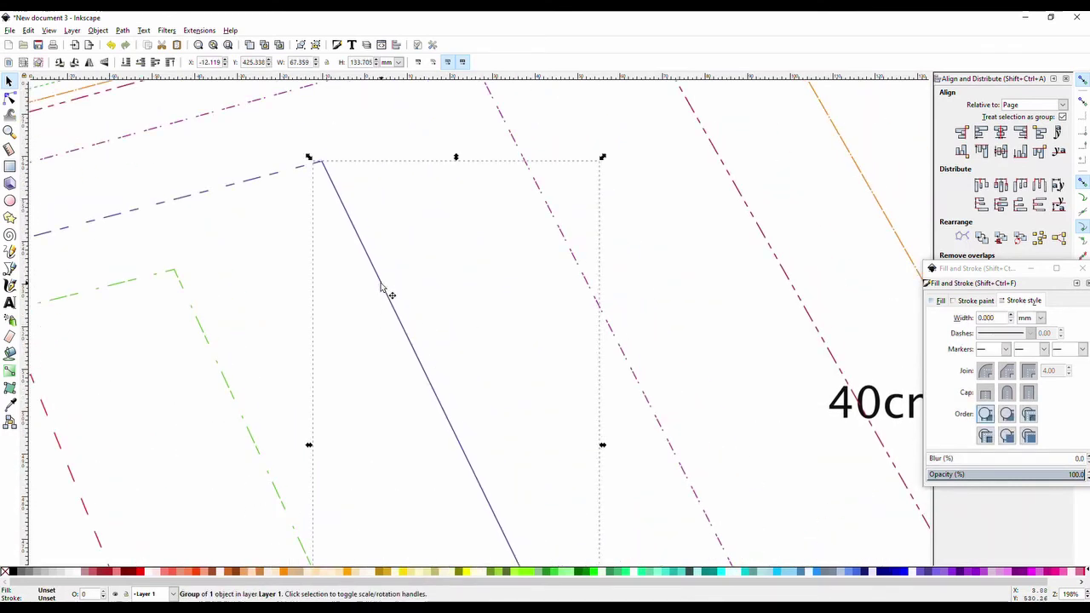
key("n")
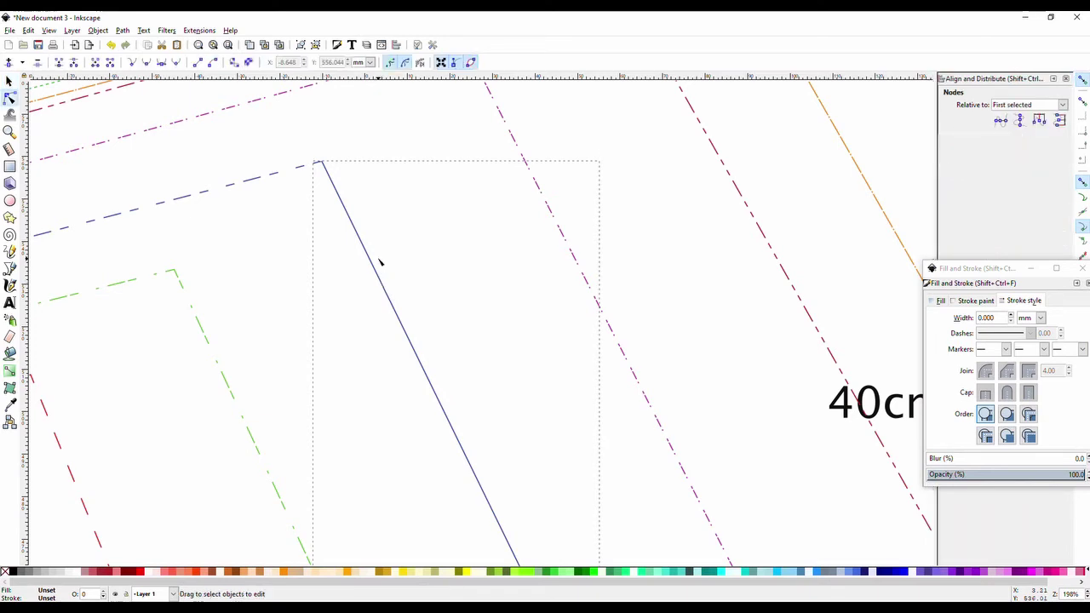
left_click(360, 230)
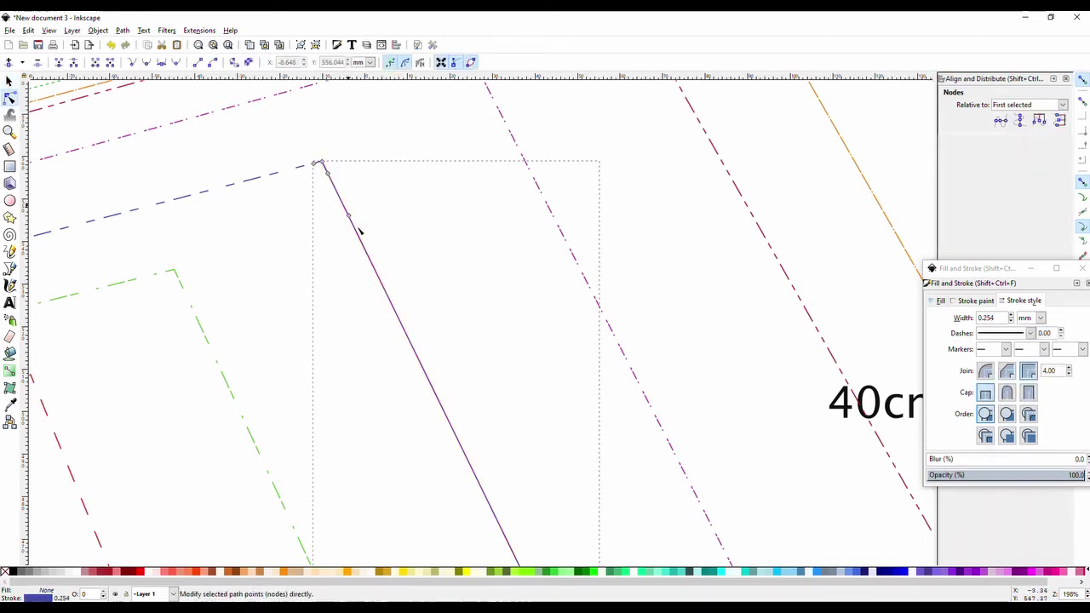
scroll(437, 406, "down", 2)
scroll(456, 414, "down", 3)
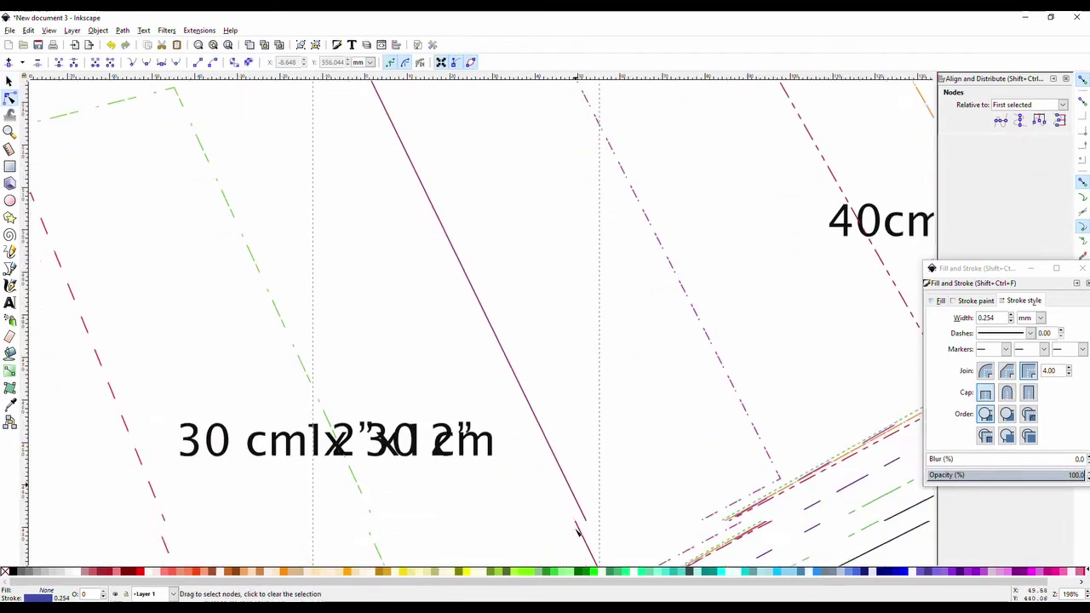
scroll(520, 498, "up", 7)
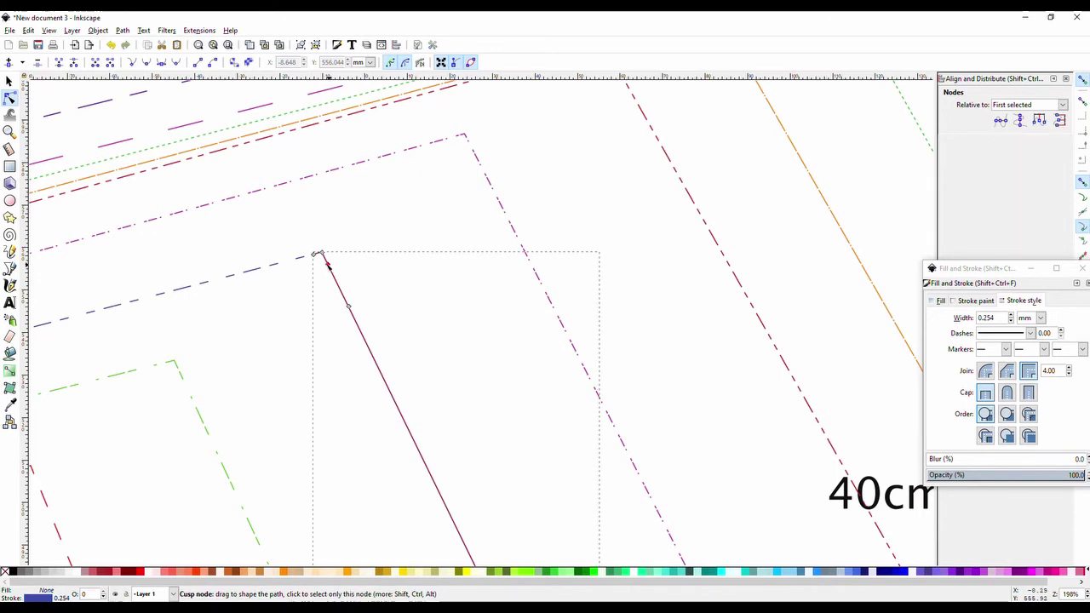
Step: Try to simplify the joined blue path, and reselect it as a whole object
left_click(122, 29)
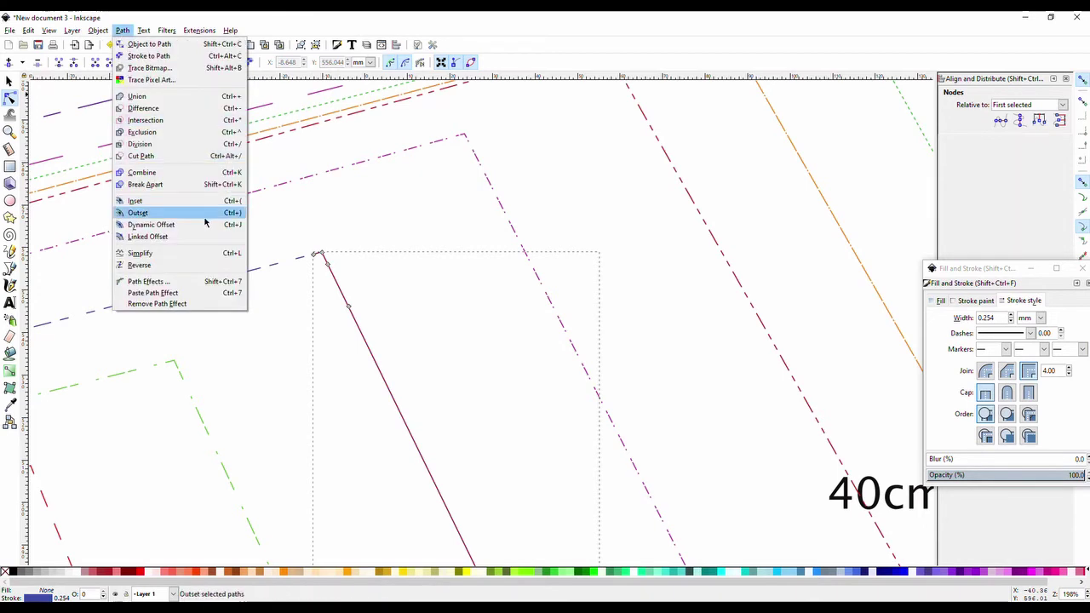
left_click(184, 254)
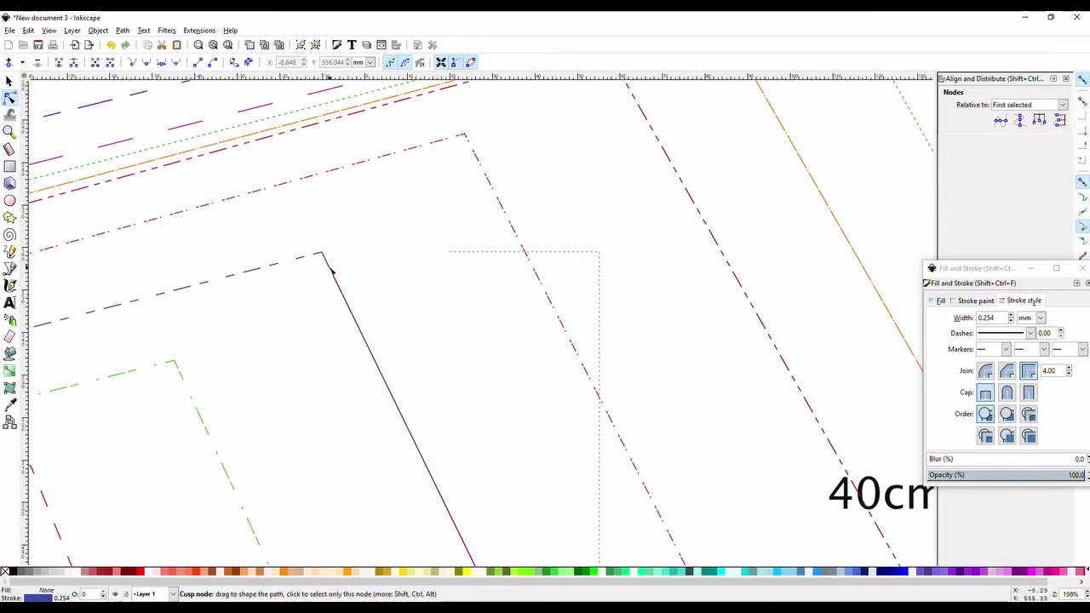
key("Escape")
left_click(8, 80)
left_click(333, 270)
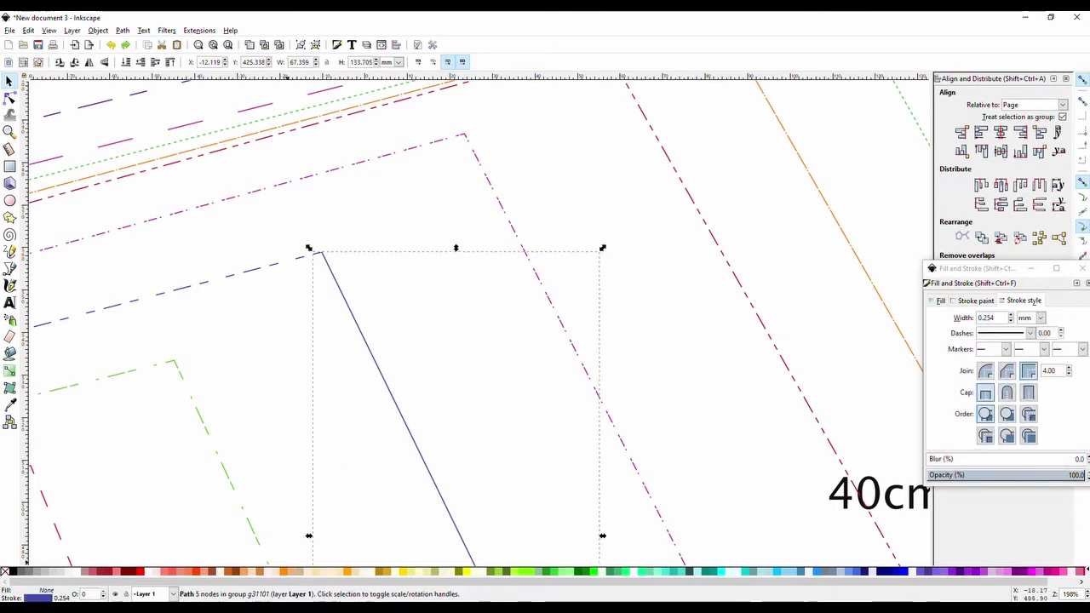
Step: Switch to New document 2 and bring the complete set of nested harem pants outlines into view
mouse_move(260, 609)
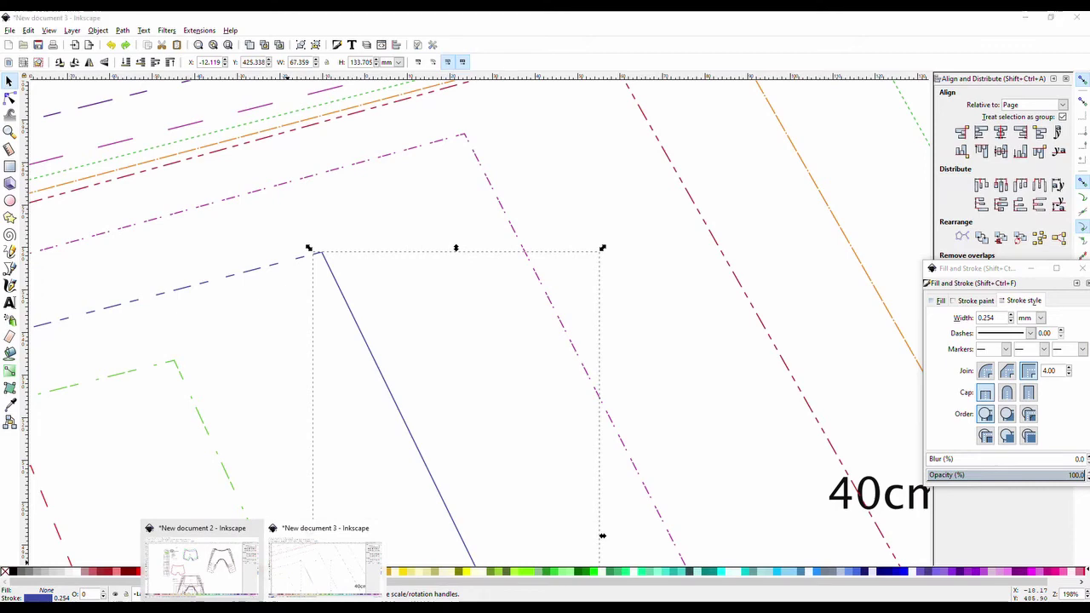
left_click(202, 564)
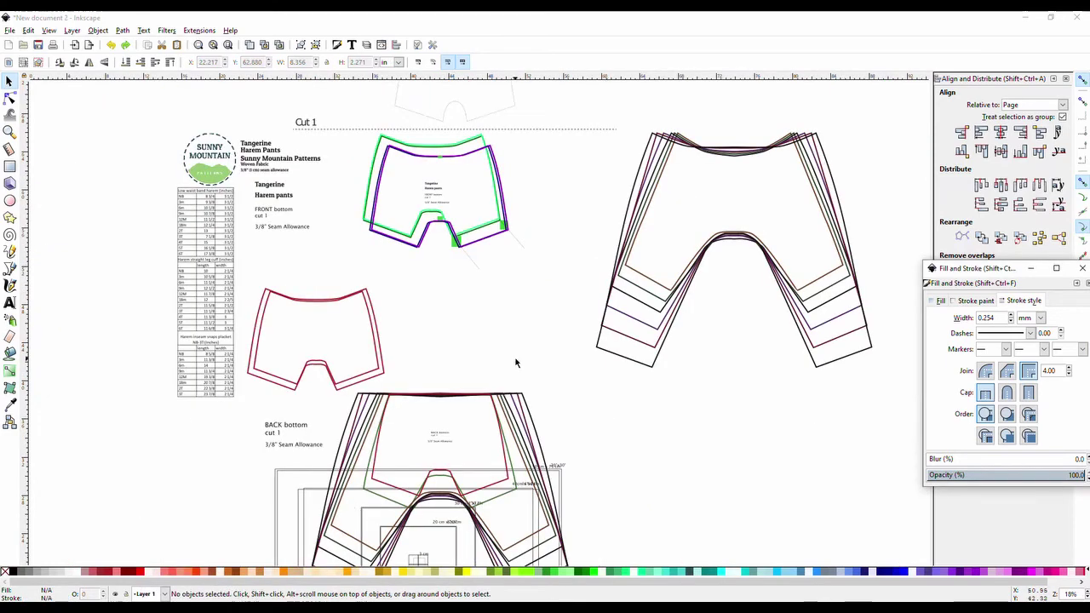
scroll(769, 314, "up", 3)
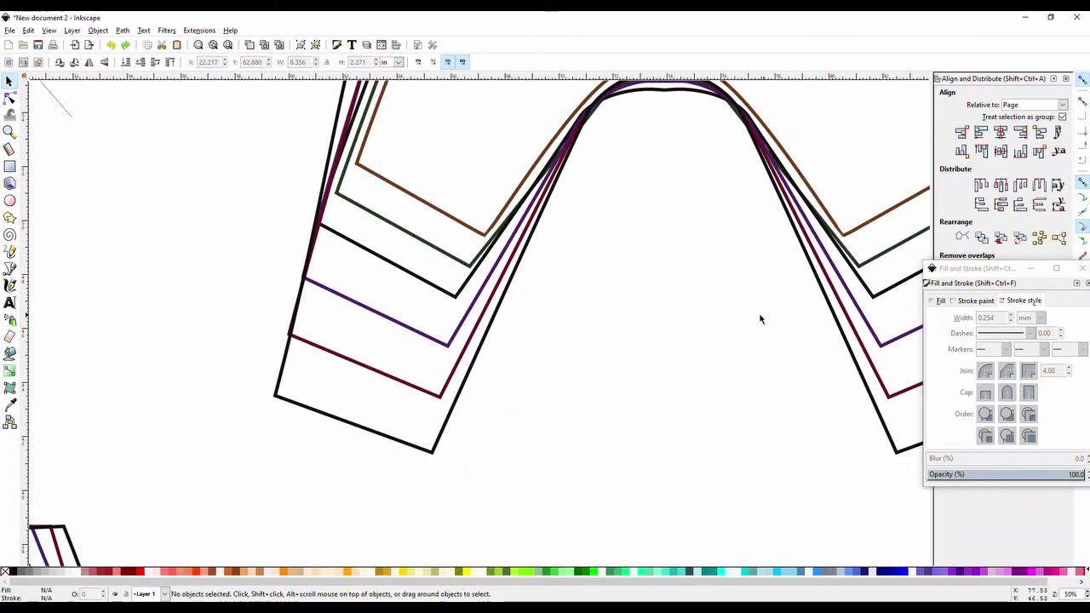
scroll(721, 316, "down", 1)
scroll(653, 288, "up", 4)
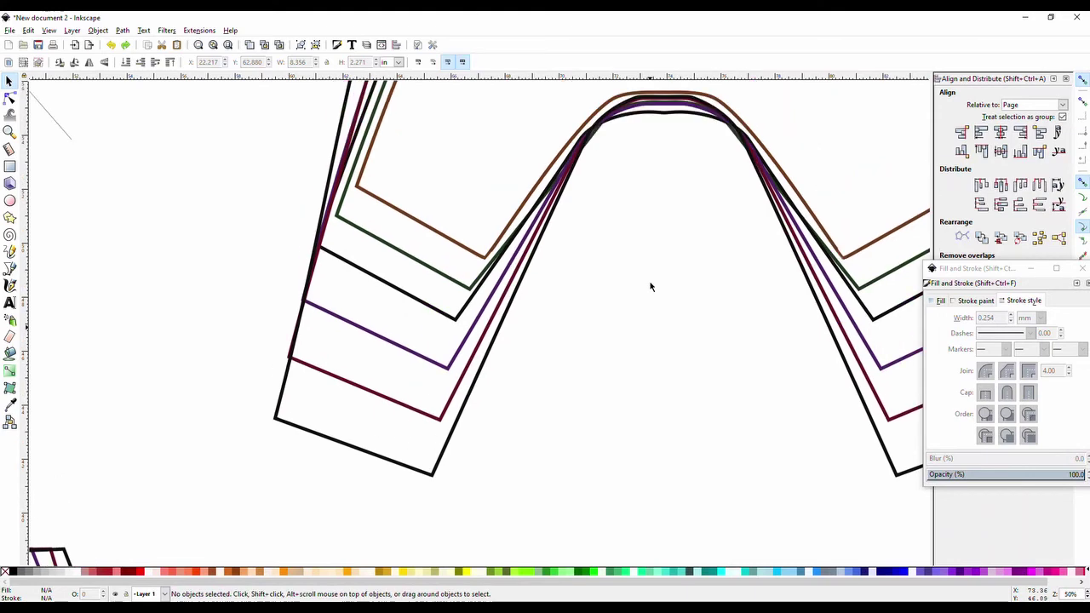
scroll(652, 288, "down", 1)
scroll(662, 301, "up", 3)
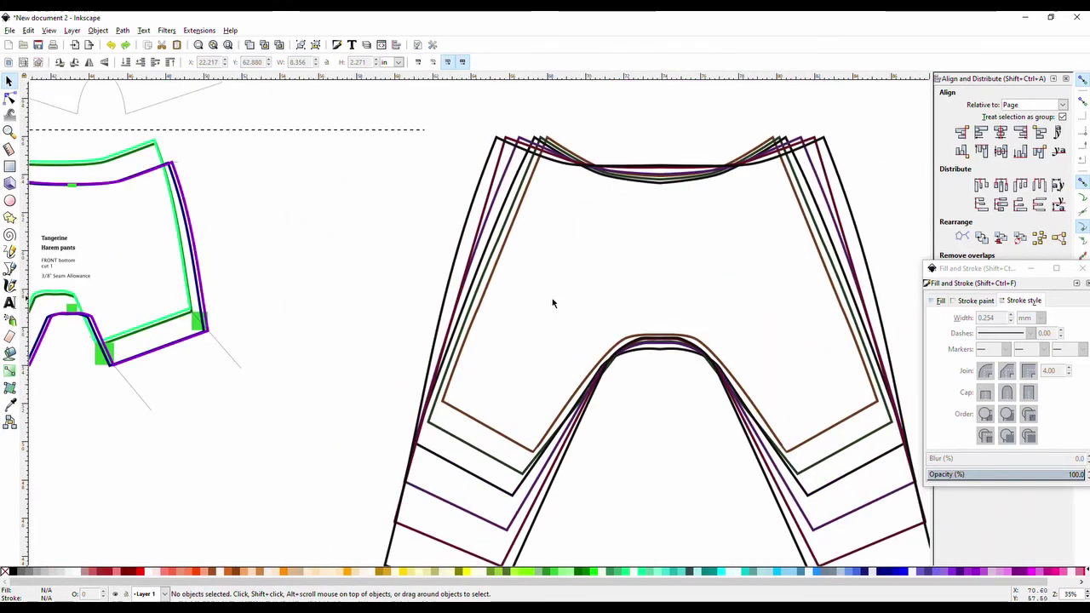
left_click(10, 268)
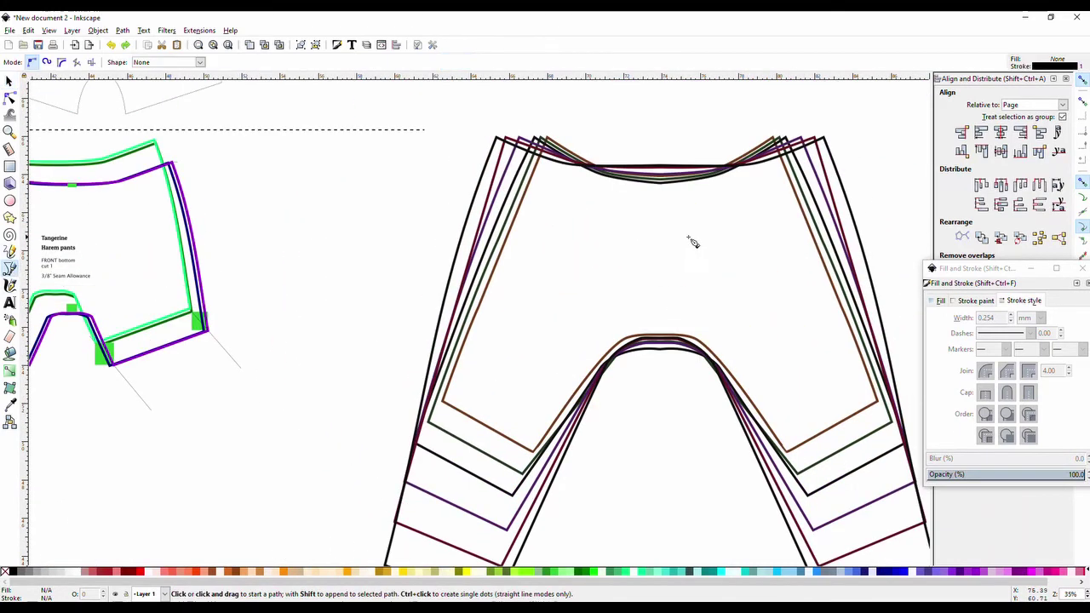
scroll(814, 235, "down", 1)
scroll(835, 299, "right", 8)
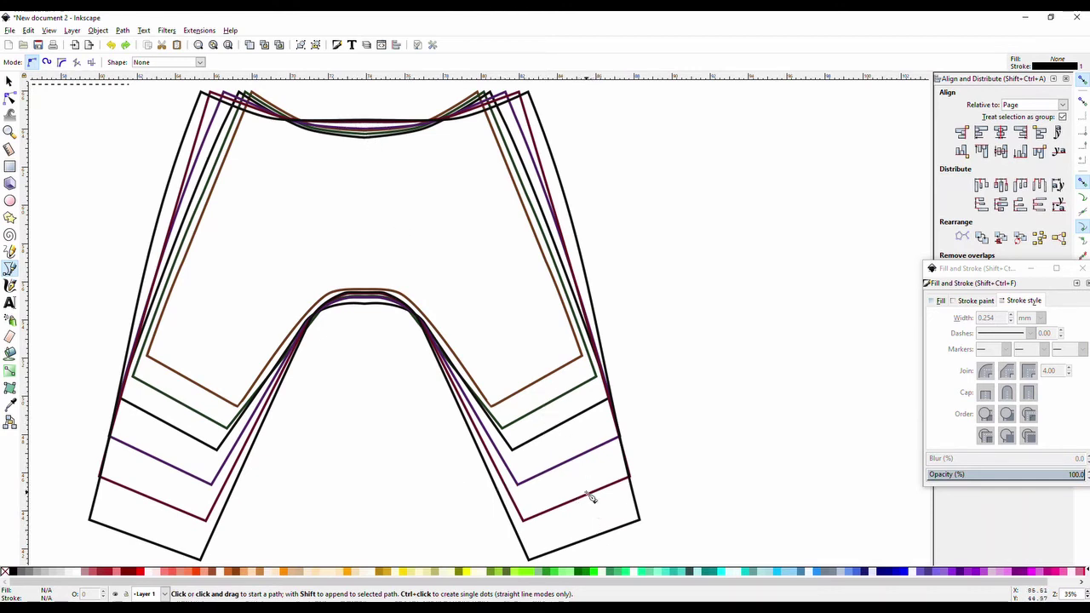
Step: Delete the four innermost pants outlines (brown, green, inner black and purple), keeping the maroon and outer black ones
key("s")
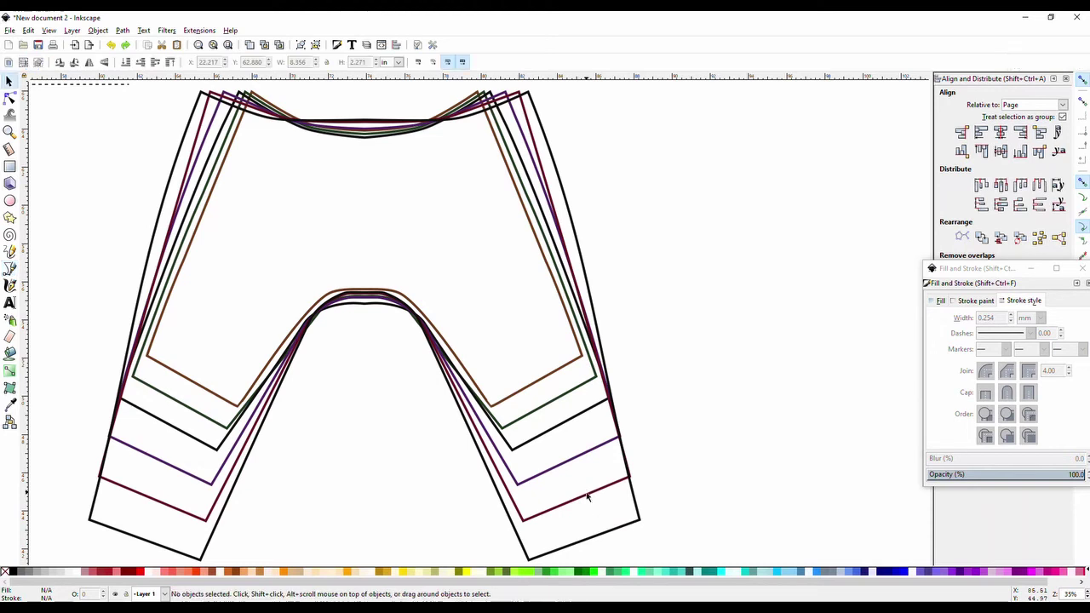
left_click(588, 495)
left_click(513, 373)
left_click(524, 389)
key("Delete")
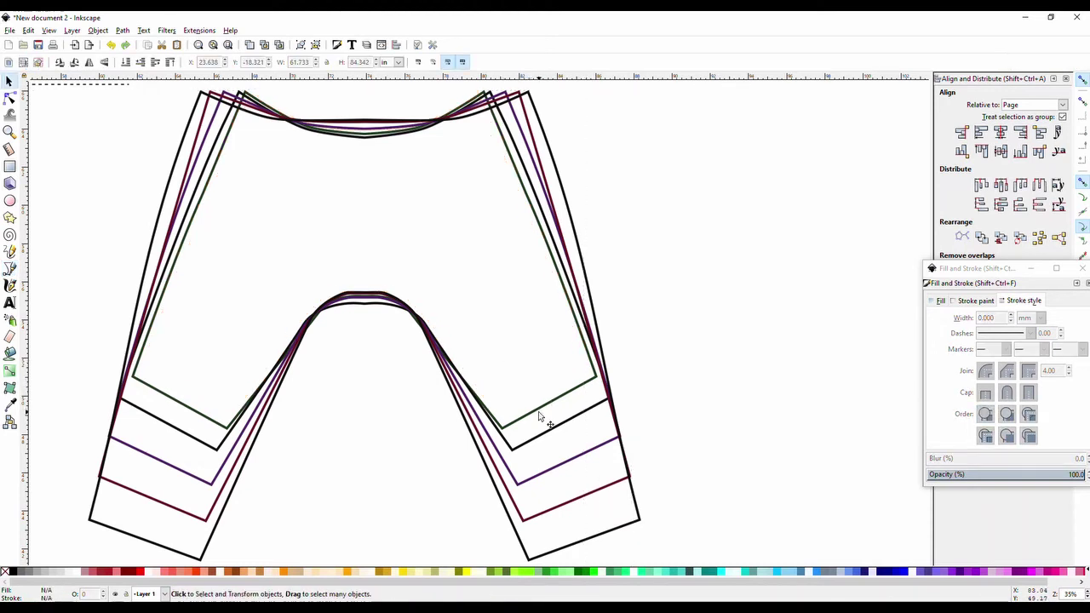
left_click(539, 413)
key("Delete")
left_click(551, 430)
key("Delete")
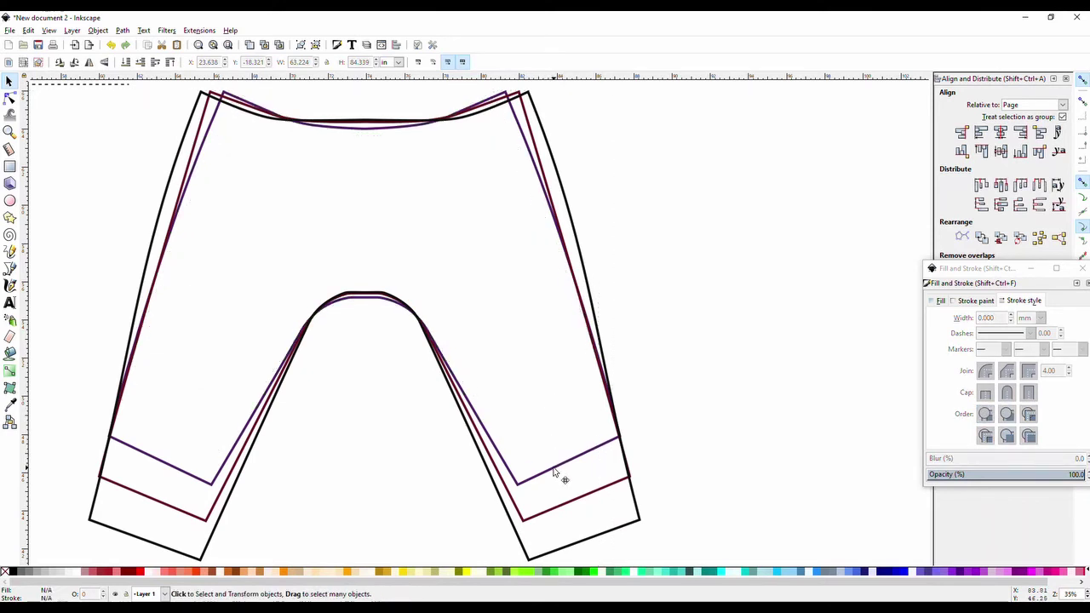
left_click(554, 471)
key("Delete")
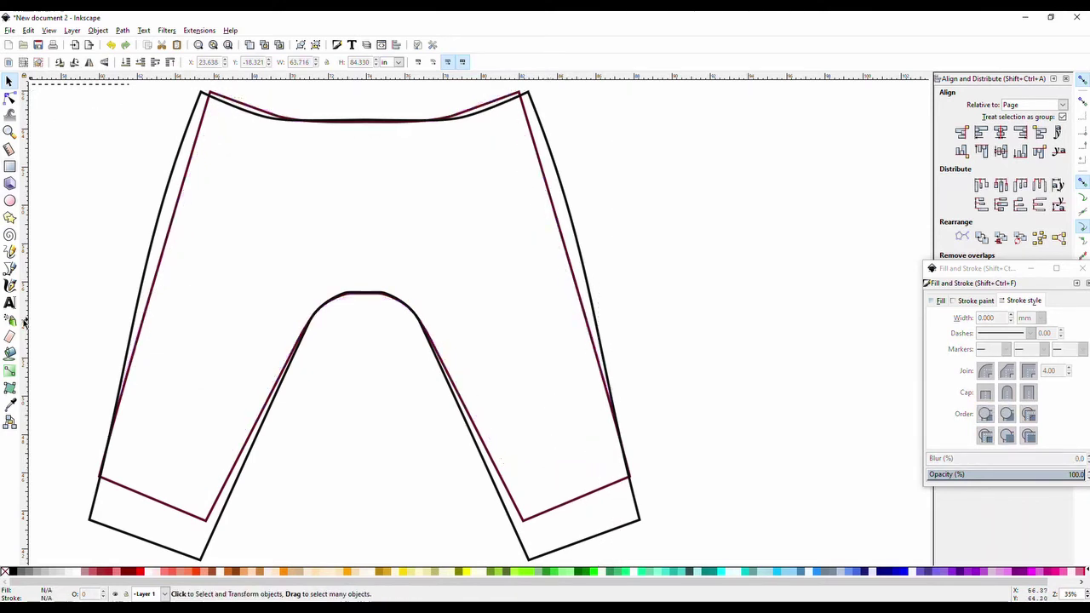
Step: With snapping off, draw an open Bezier curve about 8.5 in long from the waistline's centre to the pants' upper right corner
left_click(10, 268)
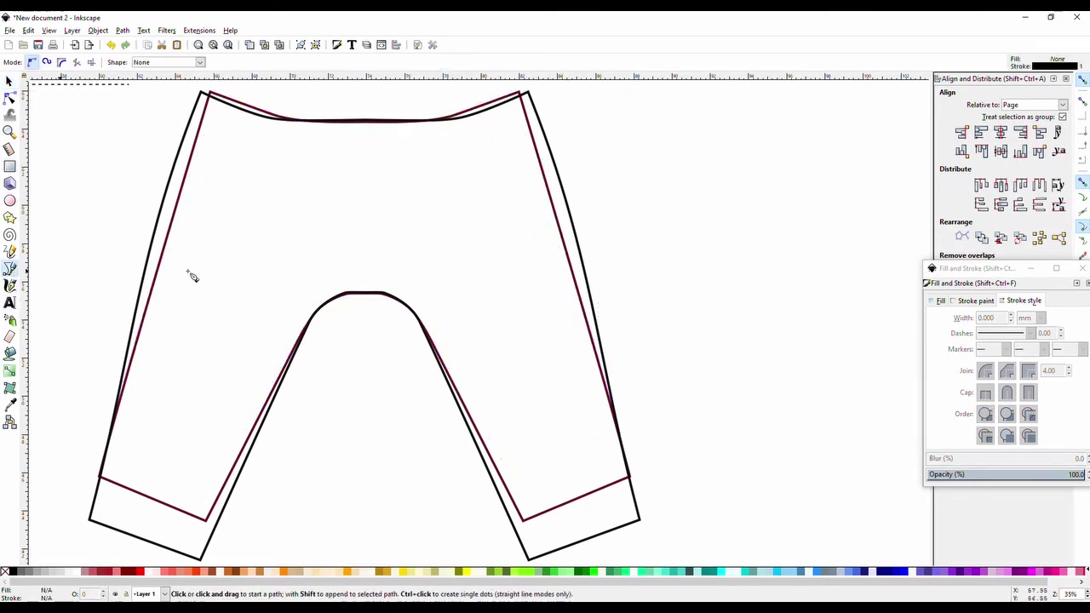
left_click(364, 120)
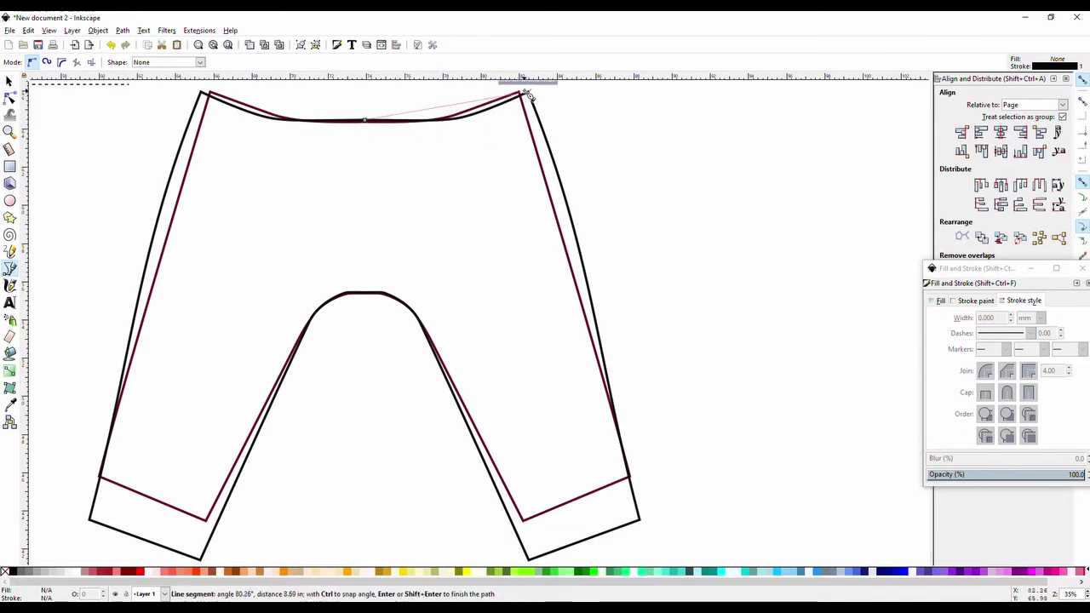
scroll(528, 96, "up", 3)
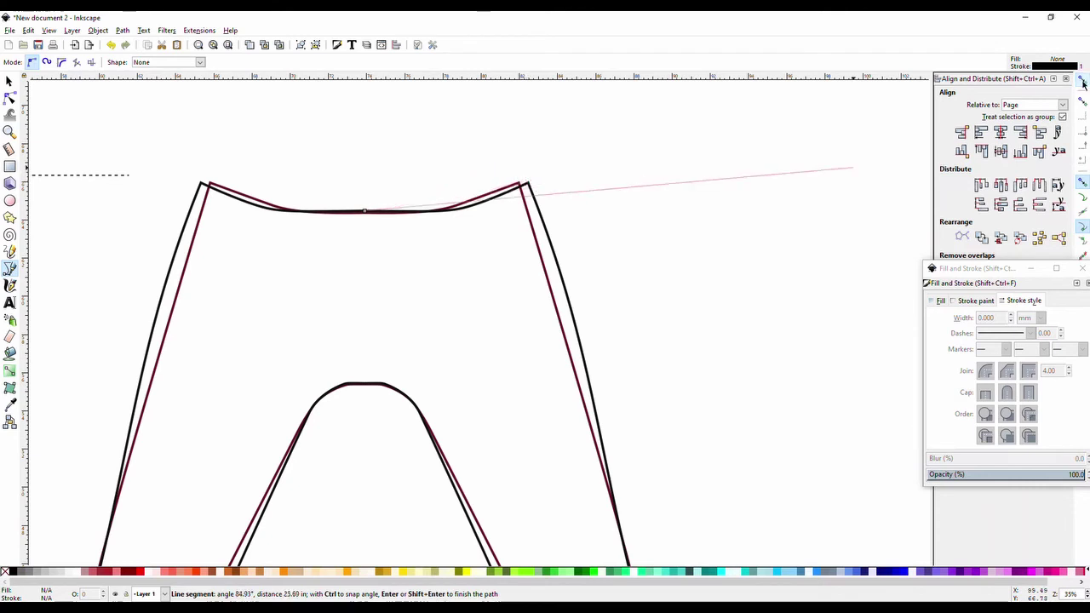
left_click_drag(522, 182, 560, 152)
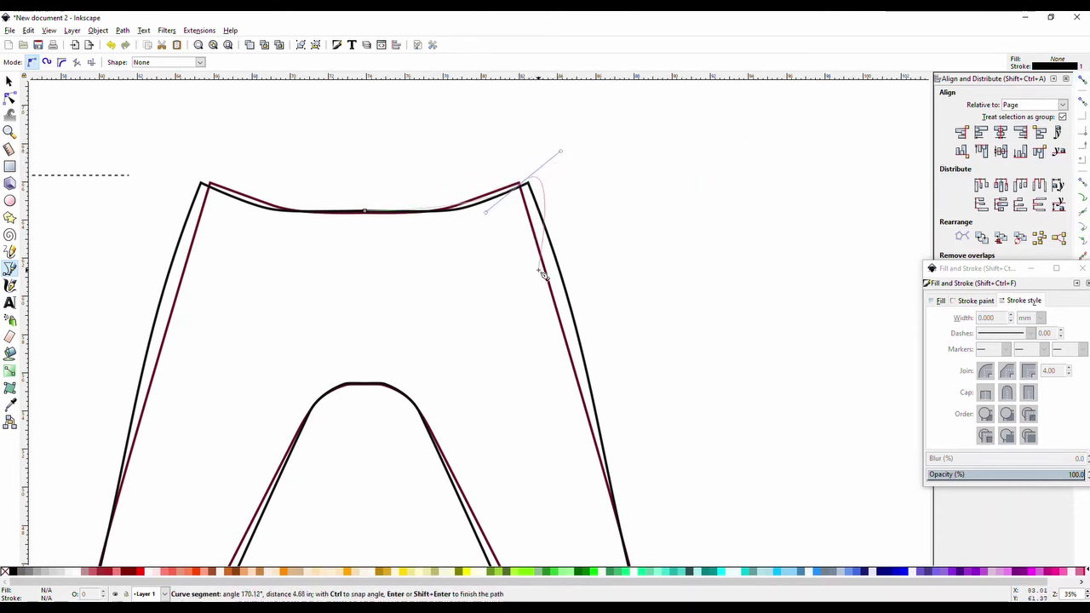
key("Return")
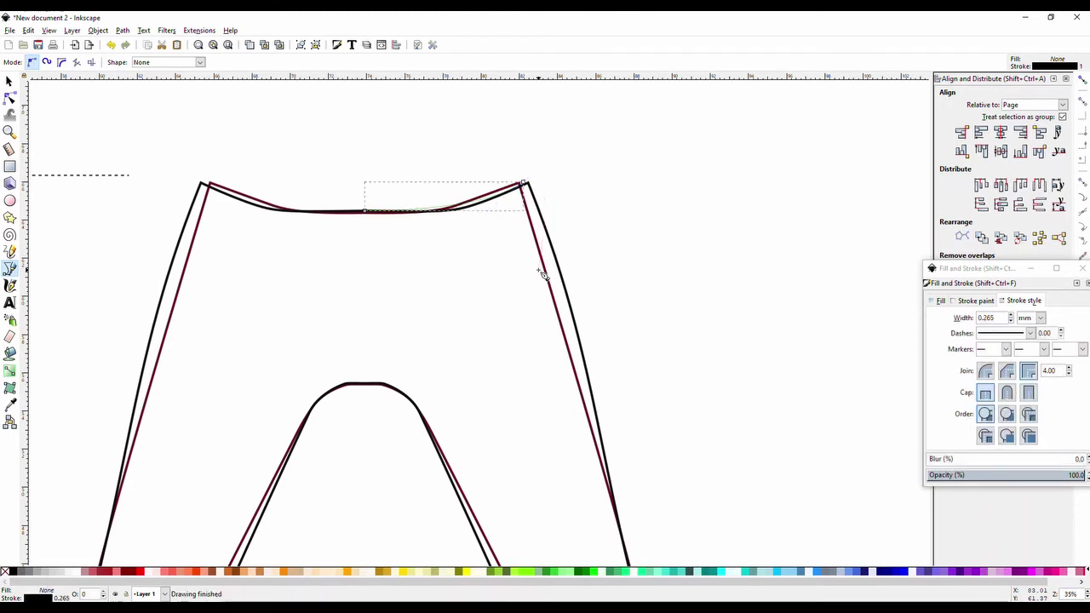
Step: Extend the Bezier path from the upper right corner about 22 in down the outer leg, ending between the maroon and black hems
left_click(526, 185)
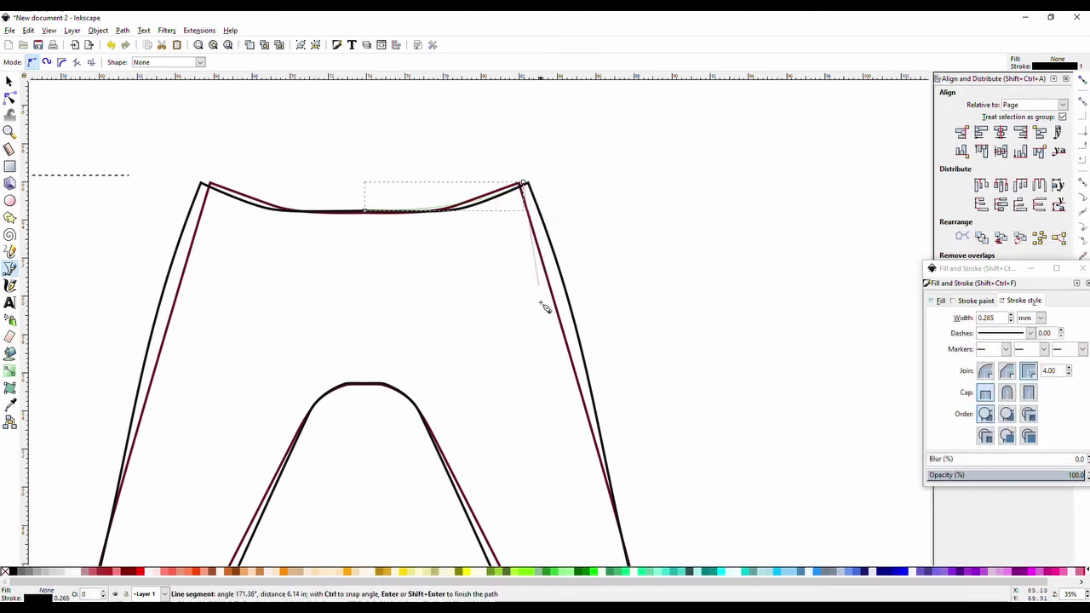
scroll(557, 316, "down", 5)
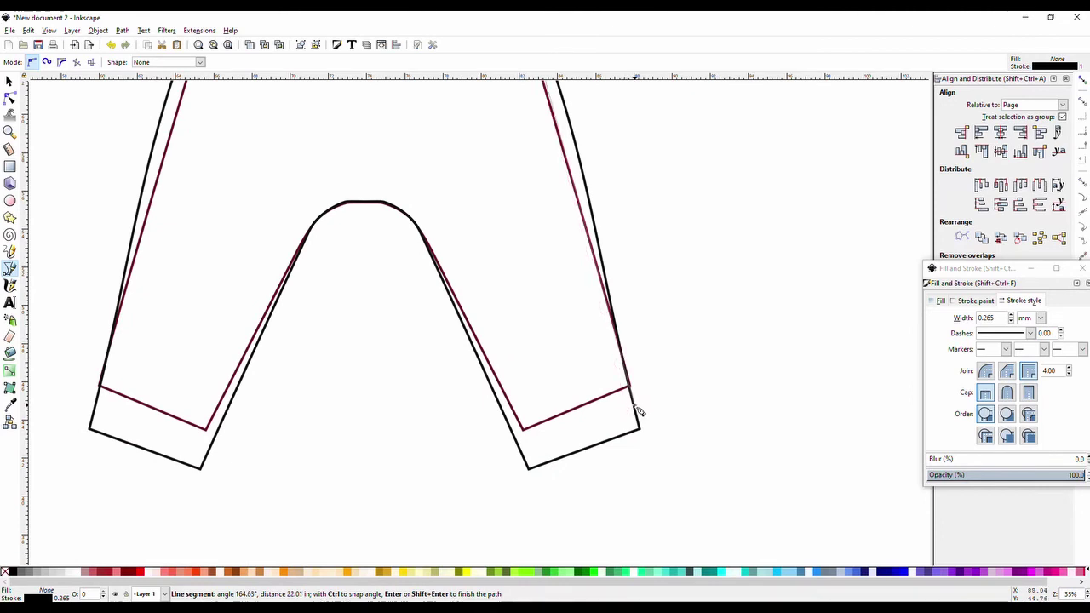
left_click_drag(638, 412, 645, 431)
key("Return")
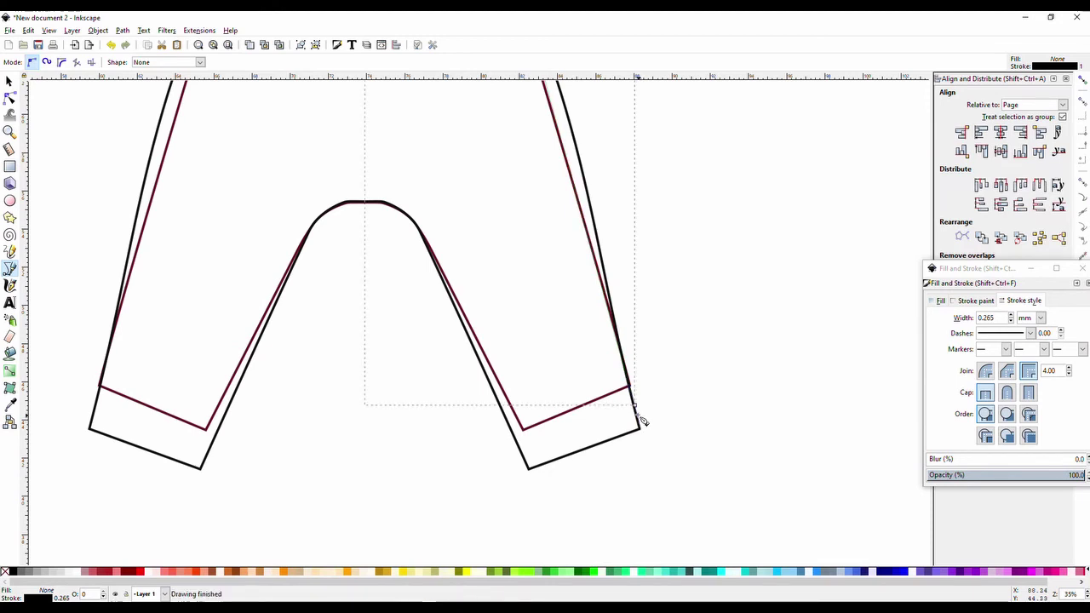
Step: Close the right-half pants outline by tracing the hem, inseam, crotch curve and vertical centre line back to the waistline's starting point
left_click(637, 406)
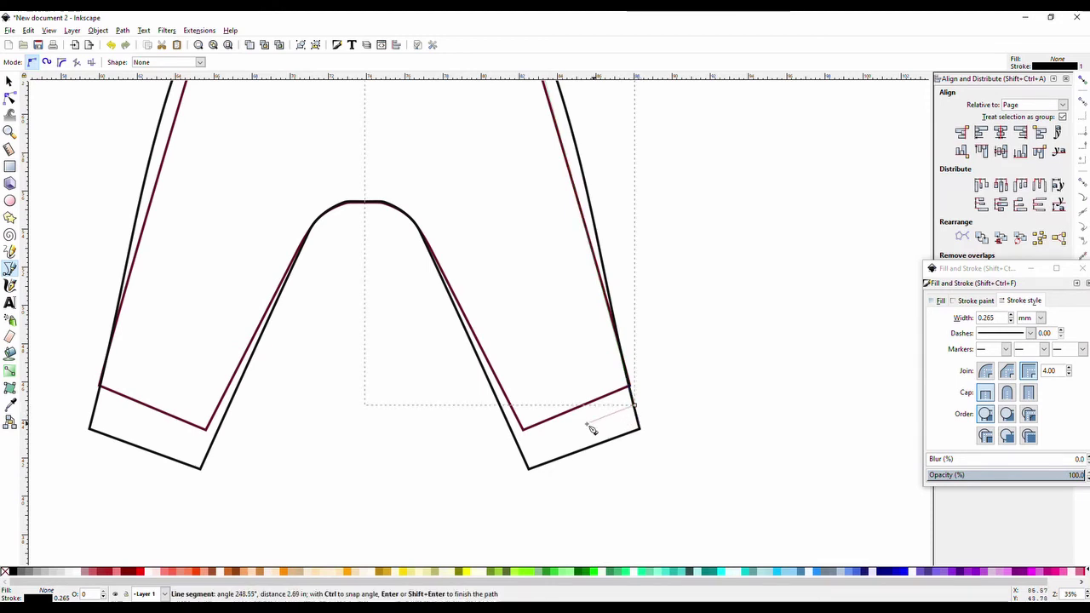
left_click(525, 447)
scroll(421, 290, "up", 3)
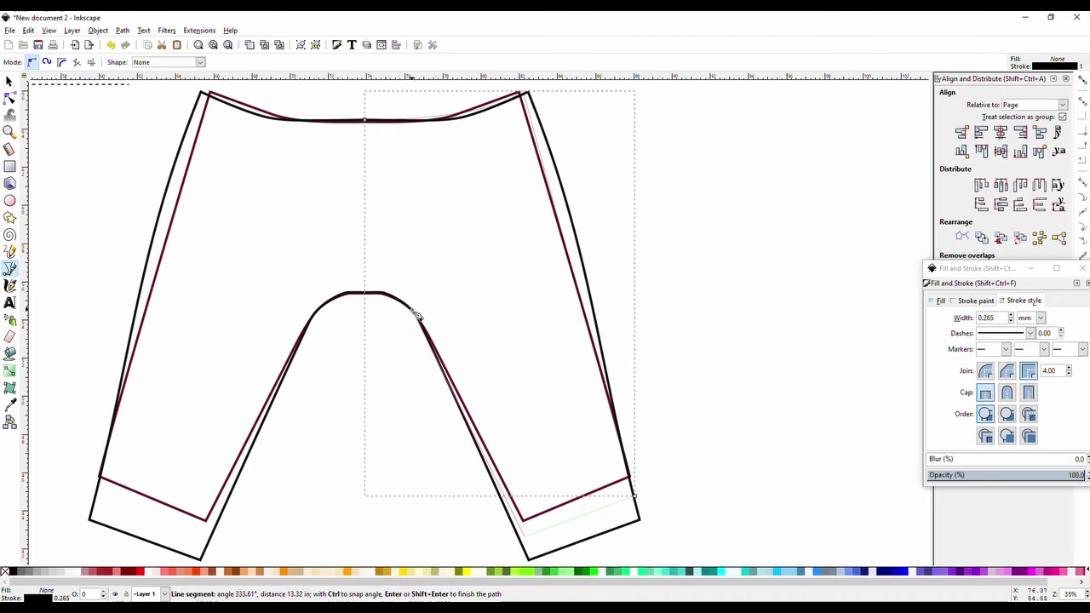
left_click_drag(417, 315, 352, 298)
key("Return")
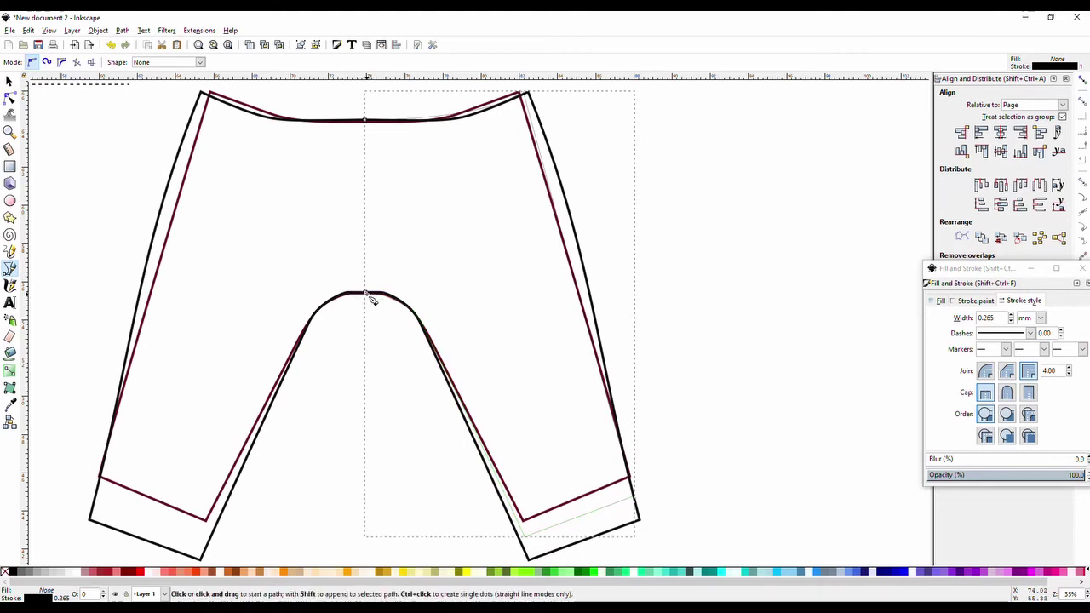
left_click(367, 295)
scroll(371, 290, "up", 2)
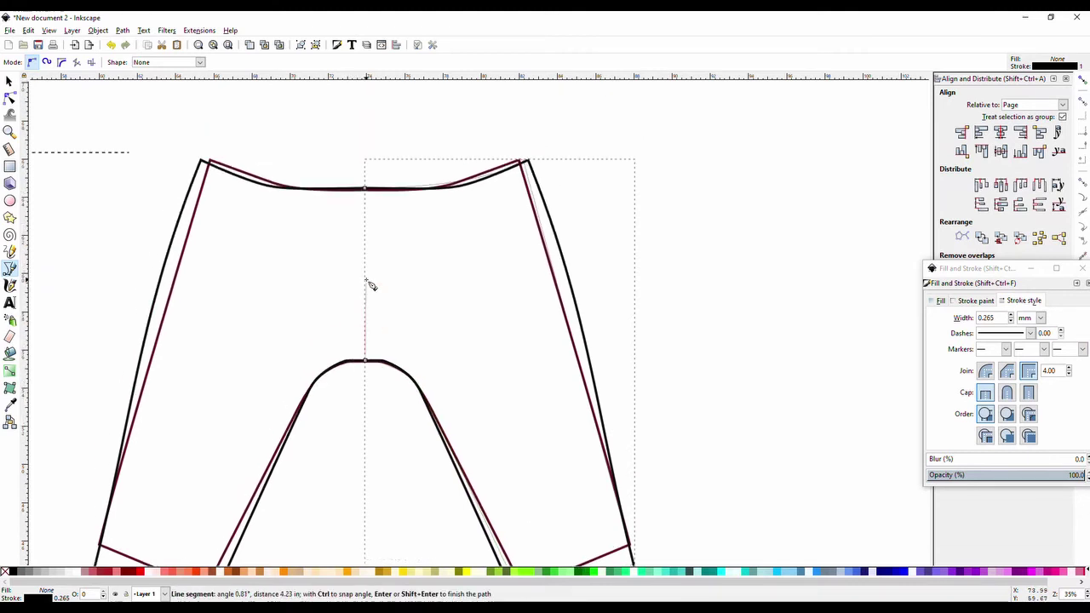
left_click(367, 189)
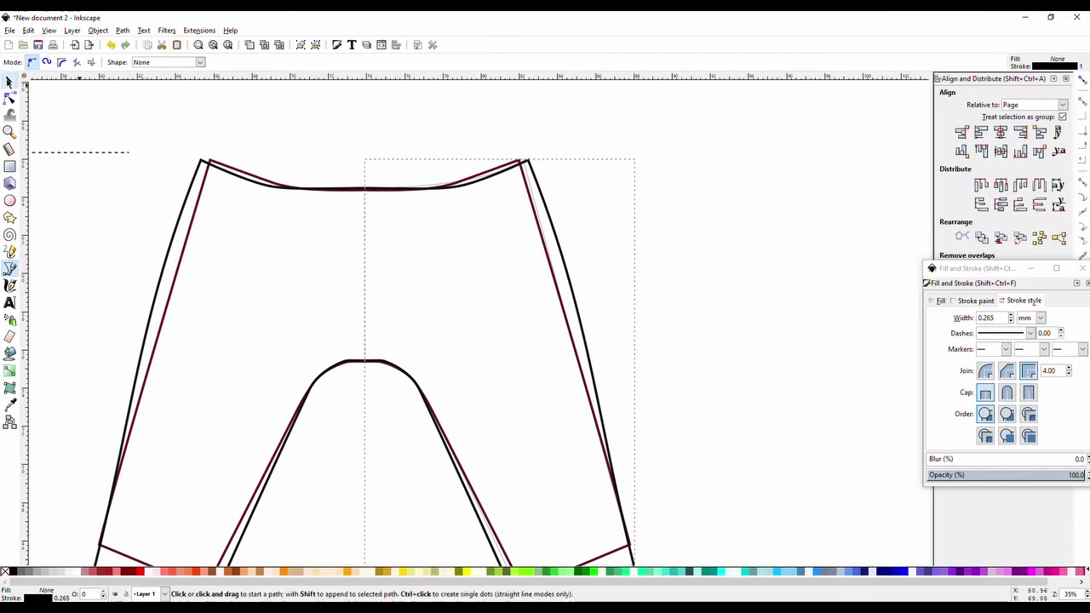
Step: Move the closed half-pants outline about 11 in to the right, mostly clear of the original pants
left_click(8, 80)
scroll(531, 293, "down", 3)
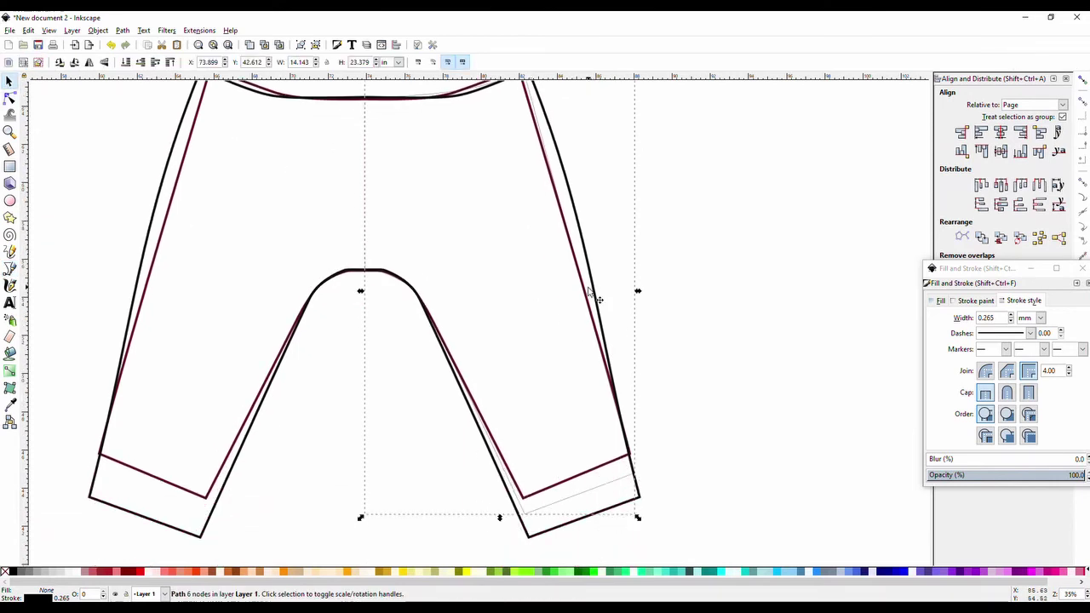
left_click_drag(594, 300, 800, 309)
scroll(796, 337, "up", 2)
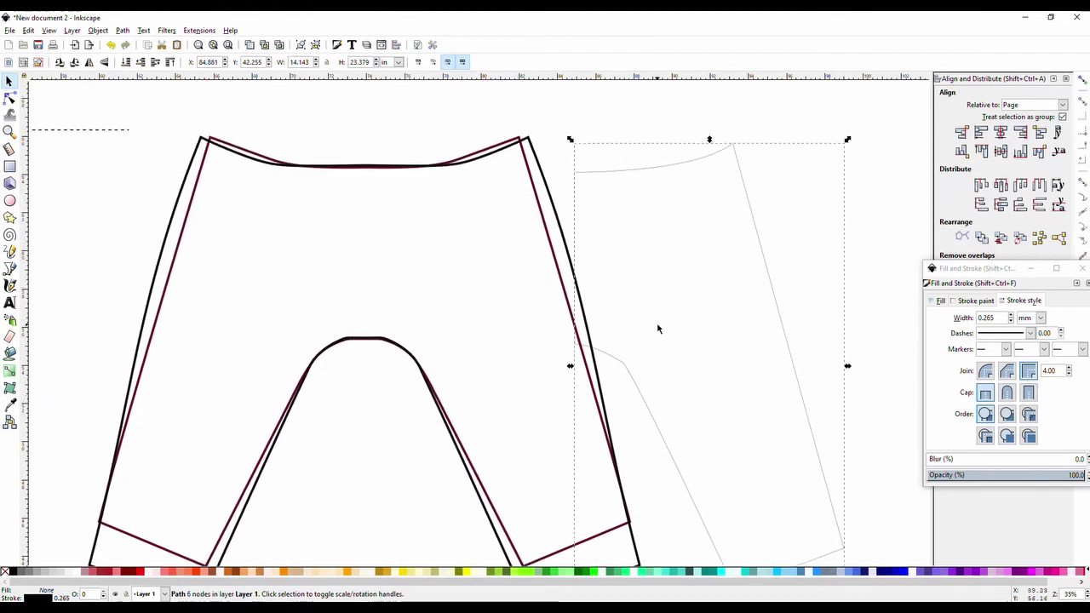
scroll(656, 333, "down", 4)
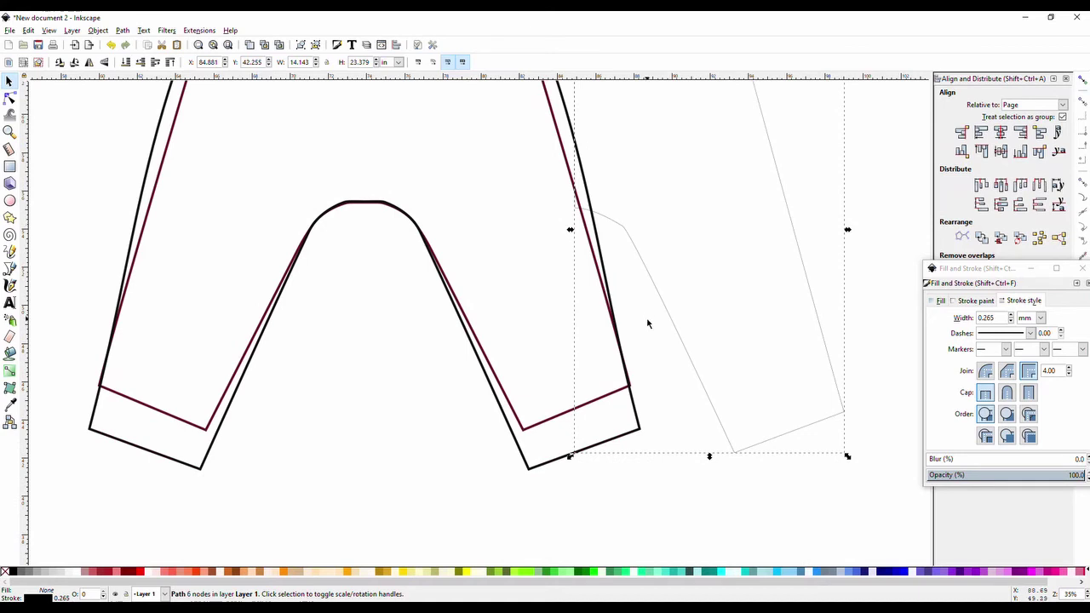
key("Delete")
key("ctrl+z")
Step: Draw a second open Bezier curve about 9 in long from the waistline's centre to just outside the pants' upper right corner
scroll(687, 390, "up", 4)
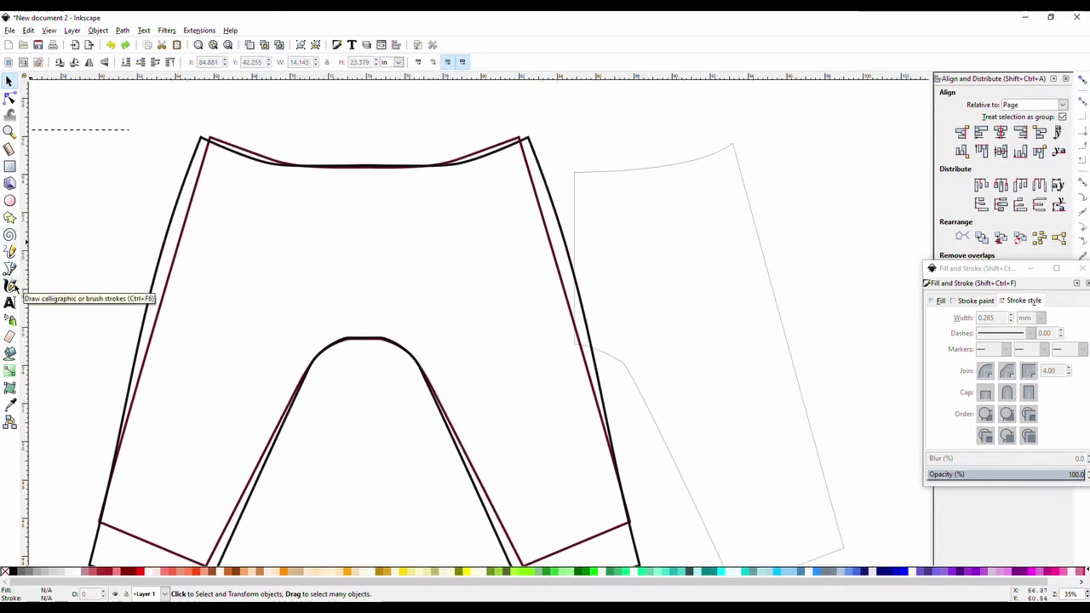
left_click(11, 269)
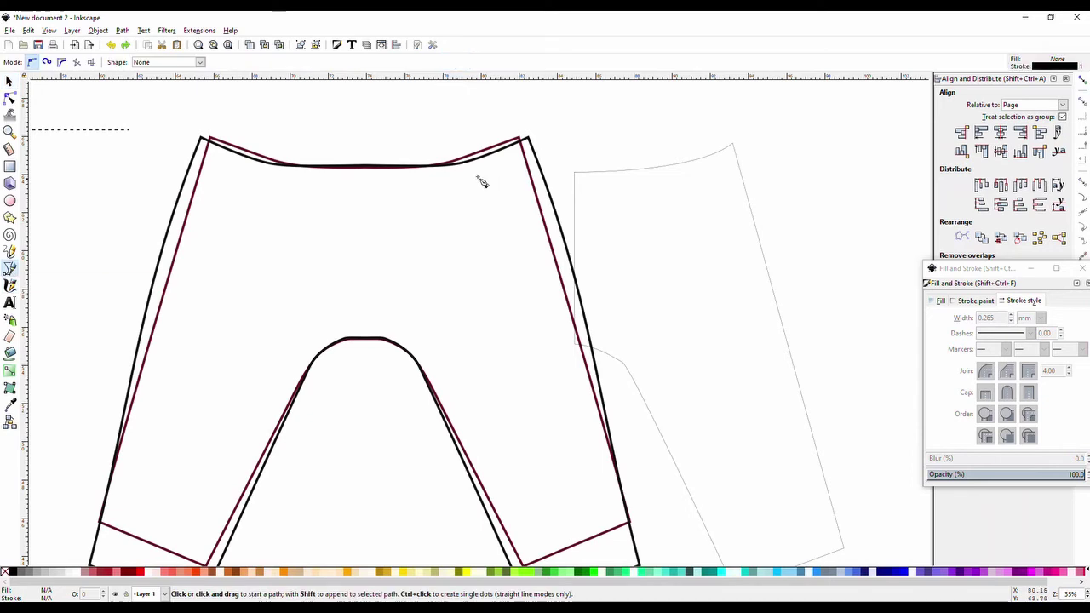
left_click(367, 165)
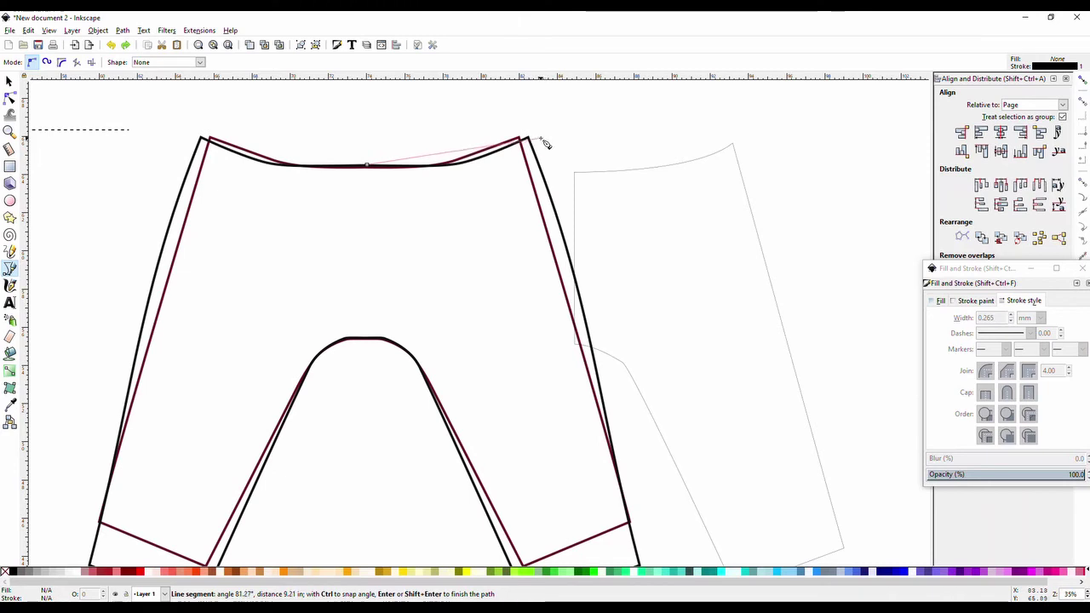
left_click_drag(545, 147, 568, 126)
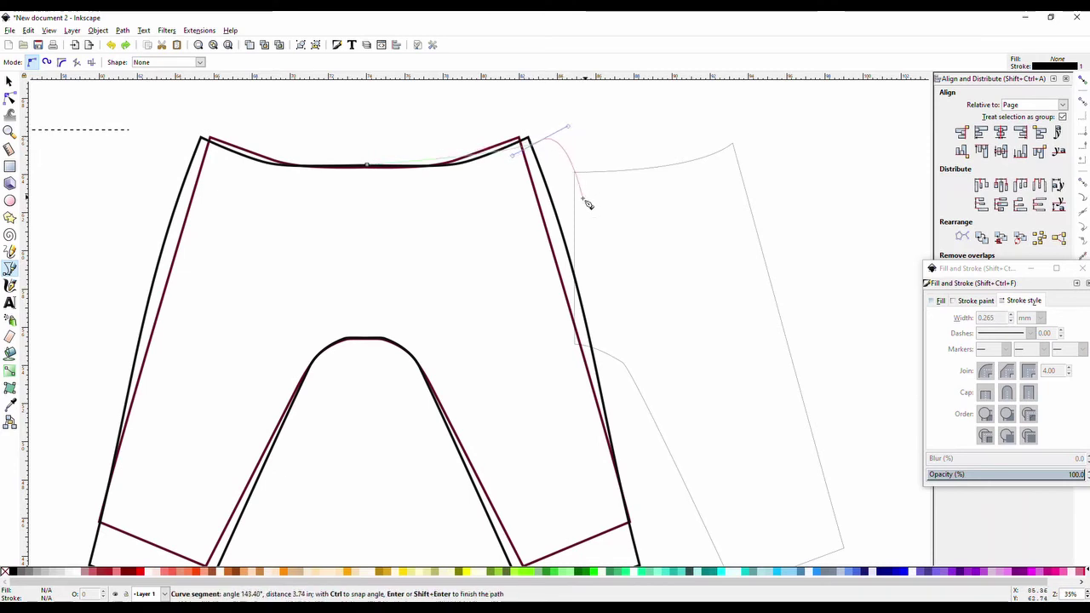
key("Return")
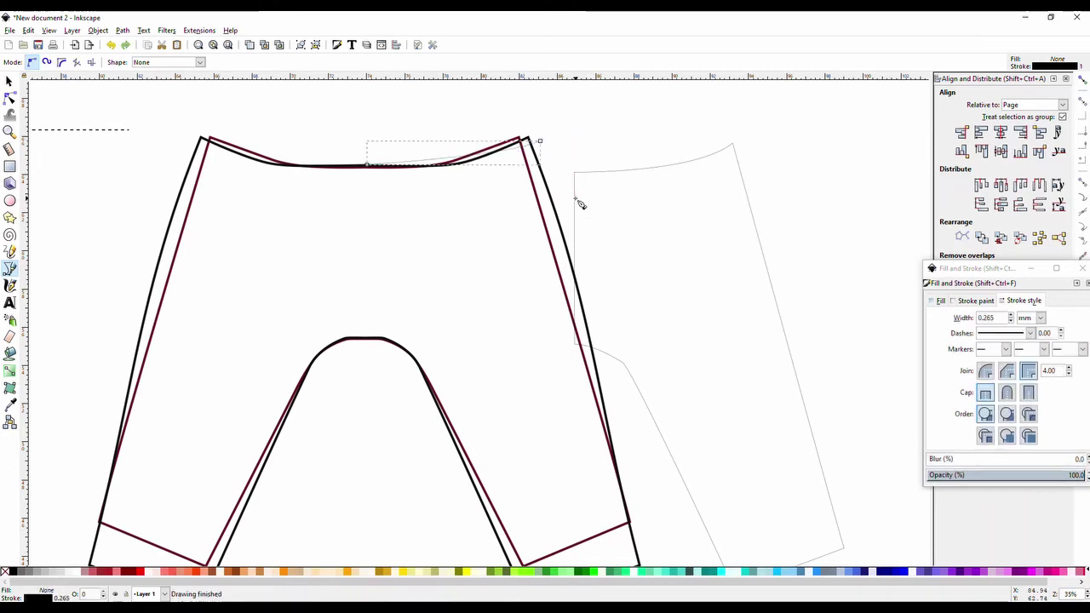
Step: Extend the second curve down the outer leg and across a new hem drawn slightly below the black outline's hem
left_click(540, 141)
scroll(597, 288, "down", 3)
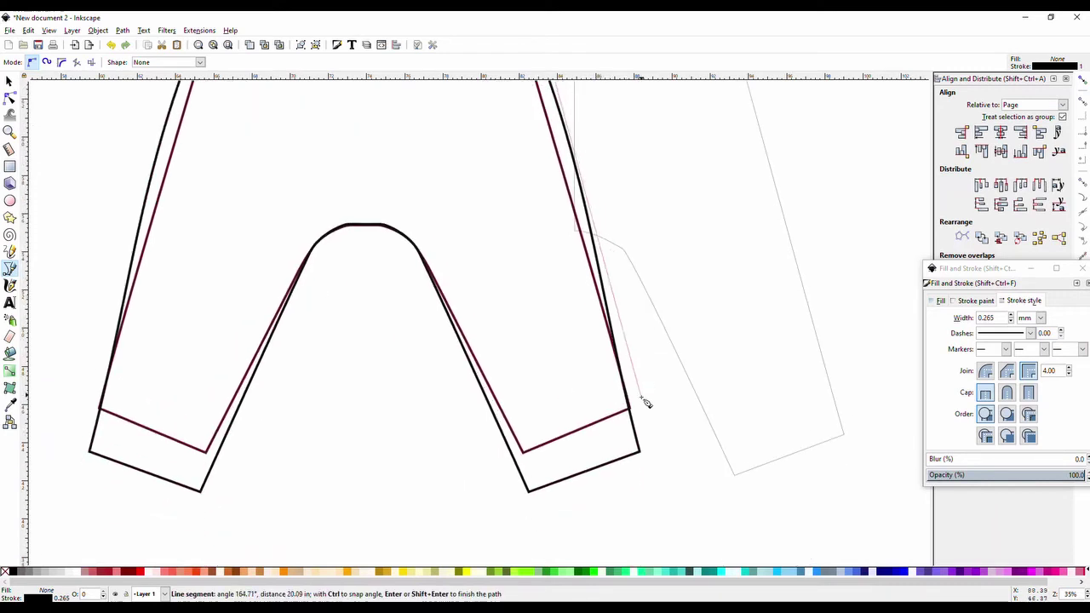
left_click(649, 493)
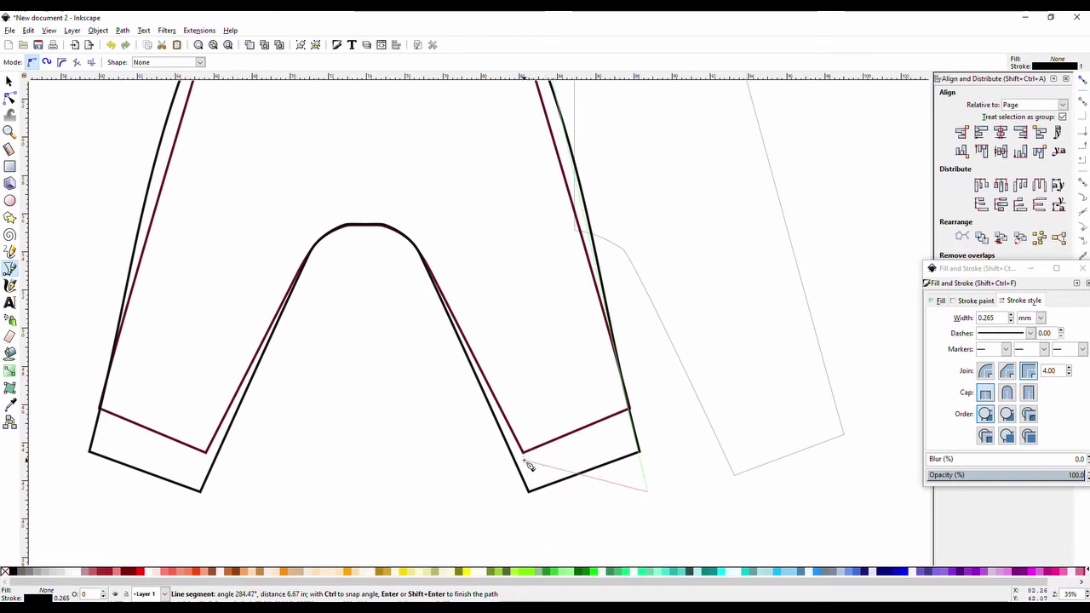
left_click(532, 522)
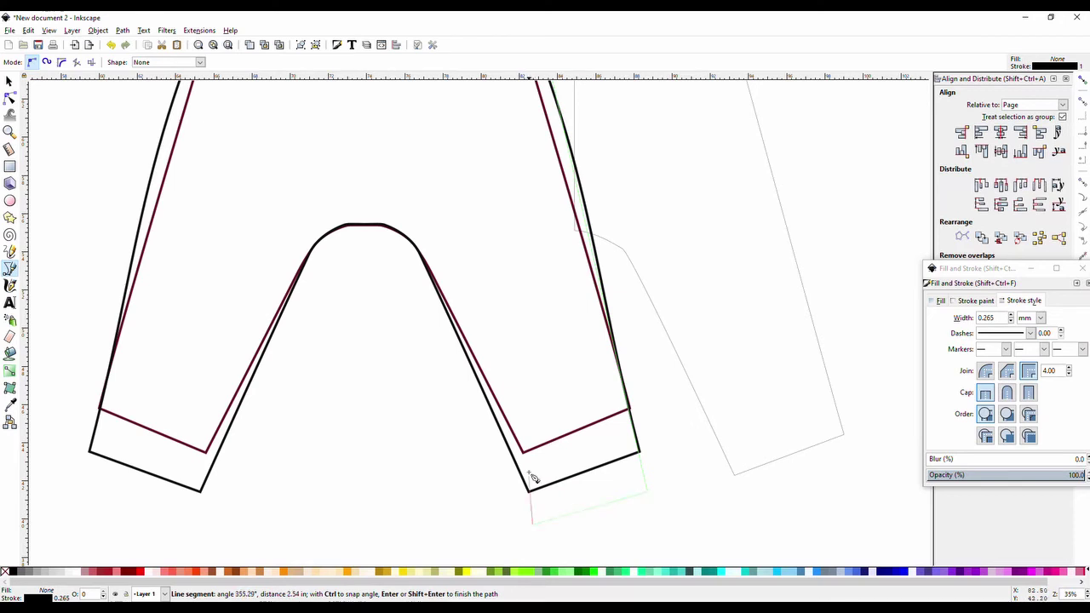
Step: Close the second half-pants outline by tracing the inseam, crotch curve and centre line back up to the waistline
left_click(423, 258)
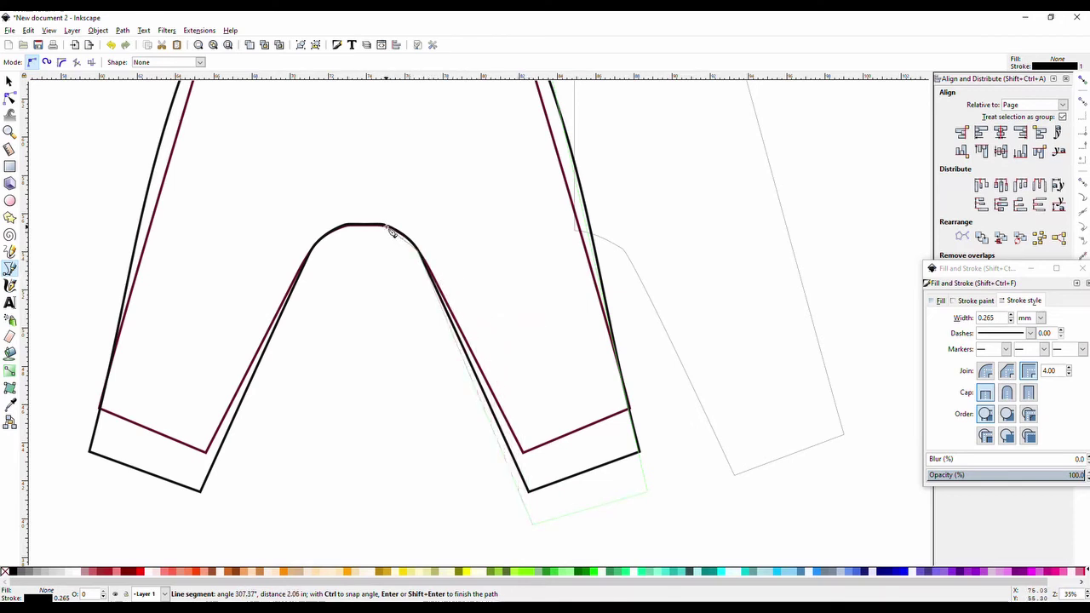
left_click_drag(388, 228, 365, 227)
scroll(362, 213, "up", 3)
scroll(362, 212, "up", 1)
left_click(368, 188)
Step: Move the second half-pants outline onto the first traced one, lining up their waistline centres, and compare the two shapes down to the hems
key("s")
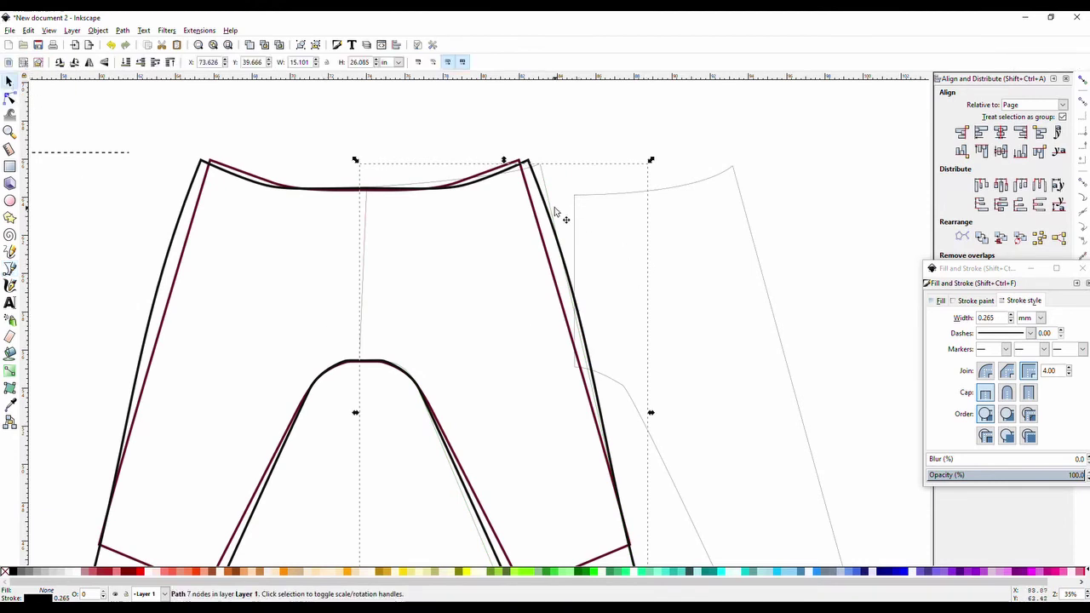
left_click_drag(555, 213, 769, 224)
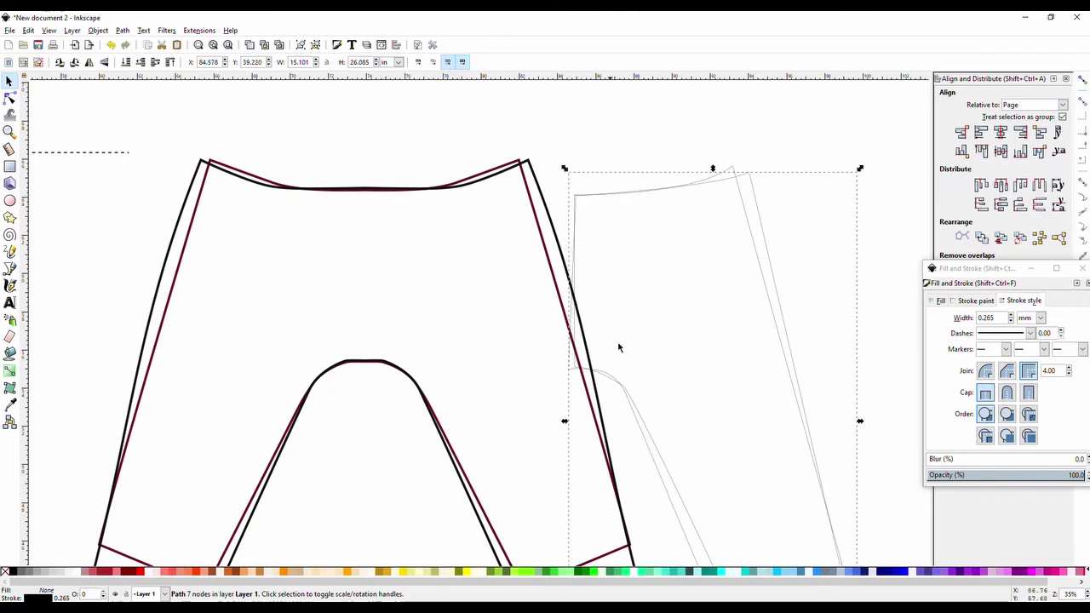
scroll(596, 341, "down", 3)
scroll(656, 448, "down", 2)
scroll(657, 448, "up", 5)
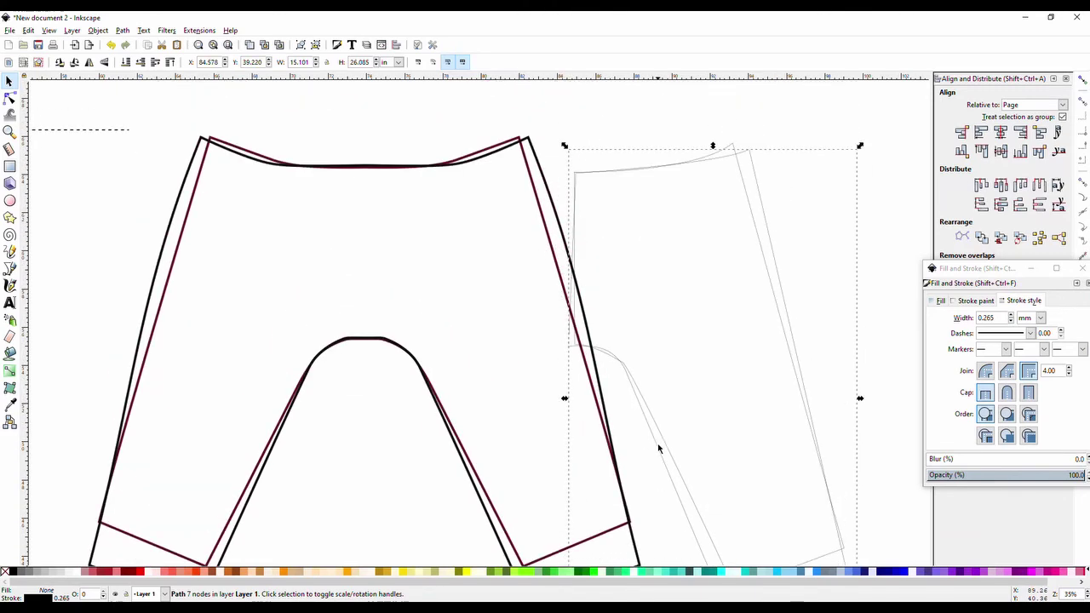
scroll(669, 451, "down", 4)
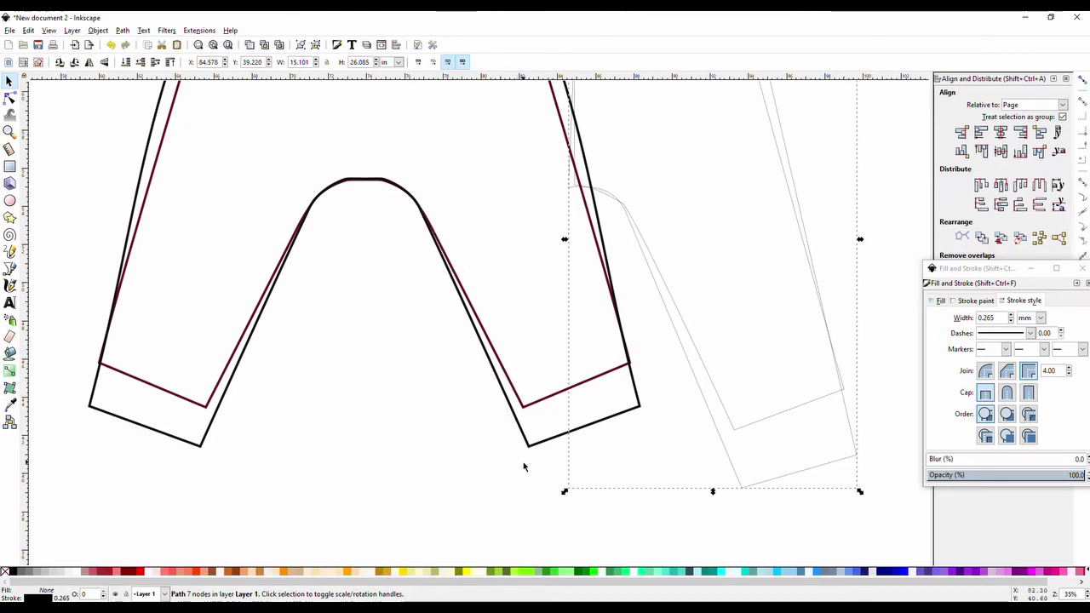
Step: Measure the right leg's inseam from the crotch curve to the black outline's inner hem corner
left_click(10, 150)
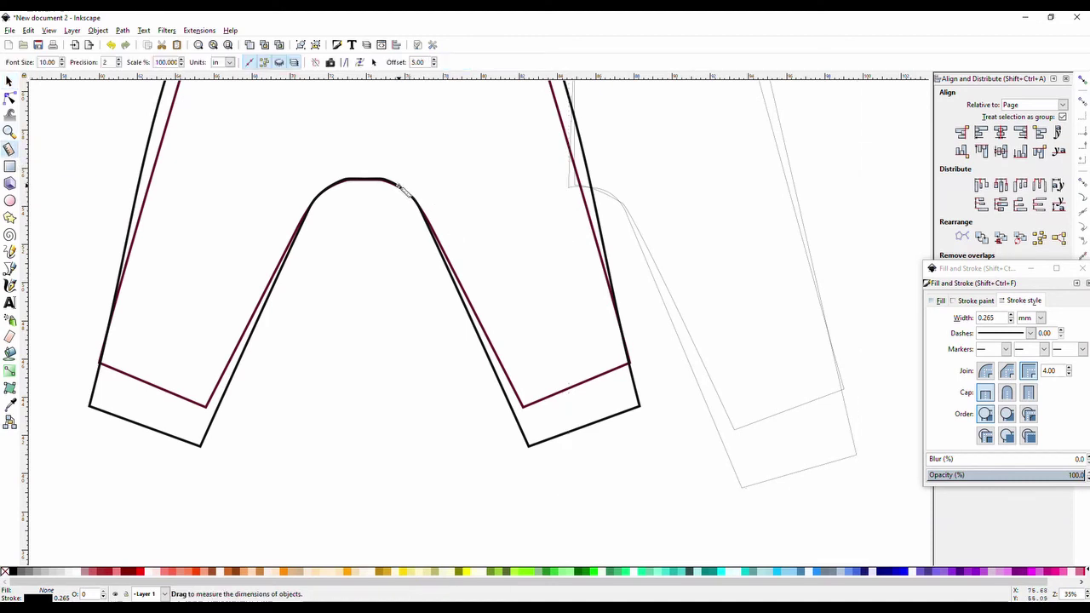
left_click_drag(399, 187, 570, 436)
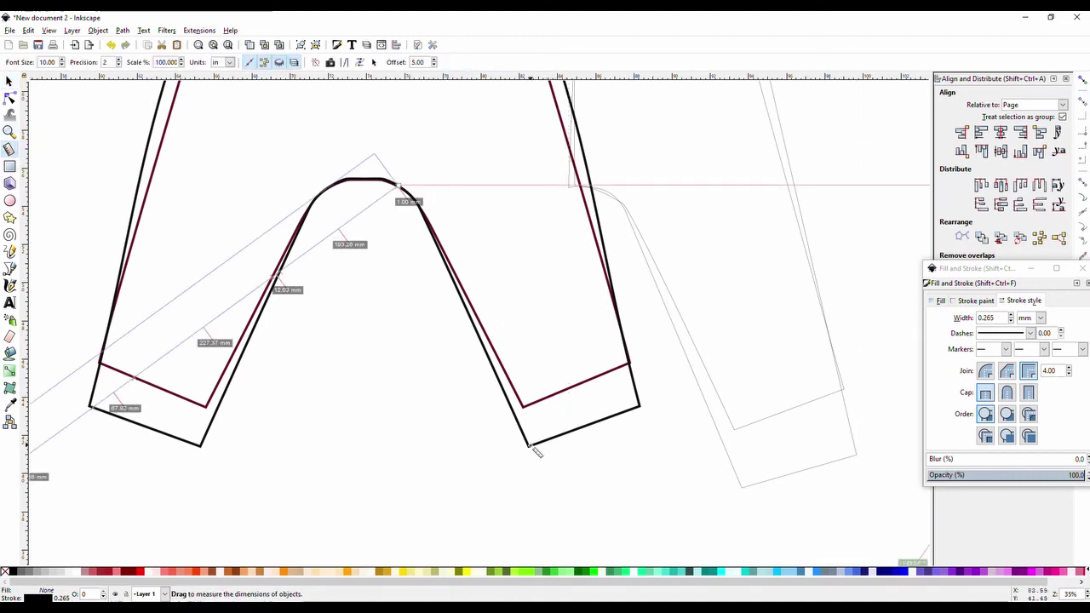
left_click(529, 446)
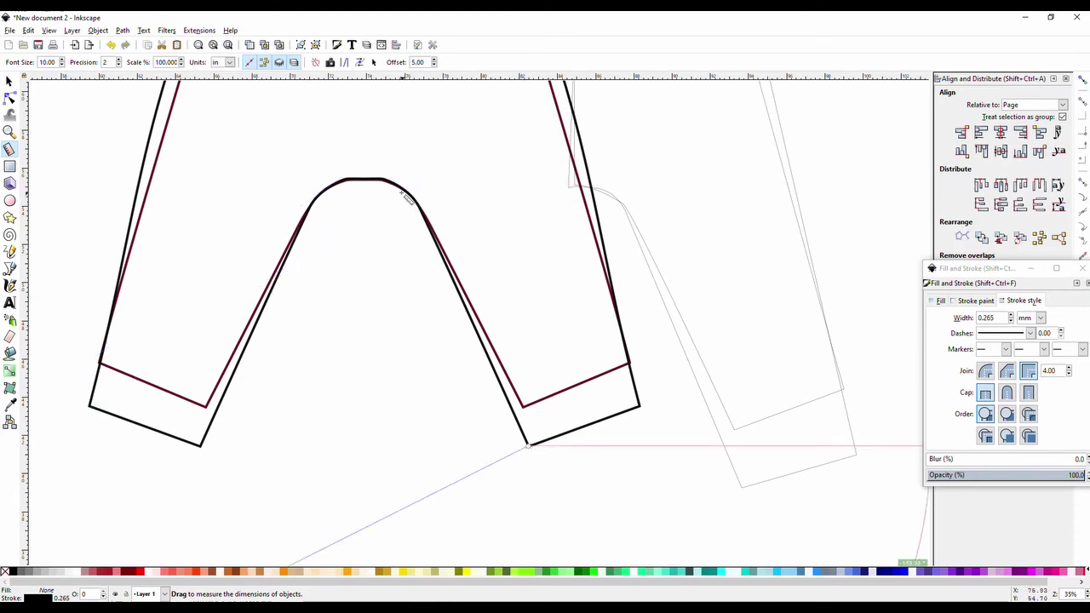
left_click_drag(402, 188, 537, 453)
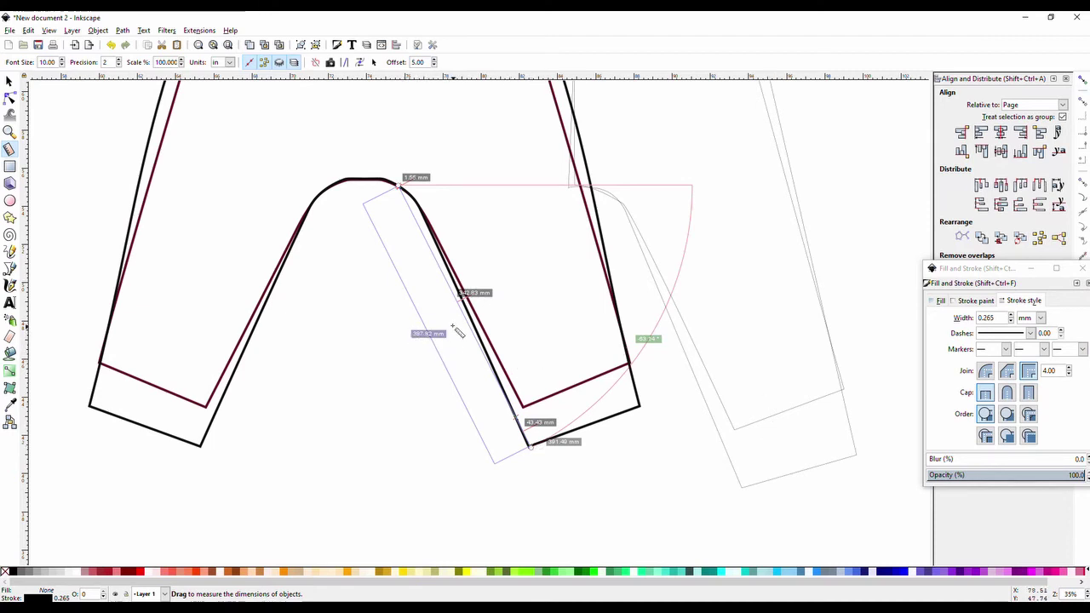
Step: Check the display and page-size units in the document properties, and review the inseam measurement against the pants outlines
left_click(10, 32)
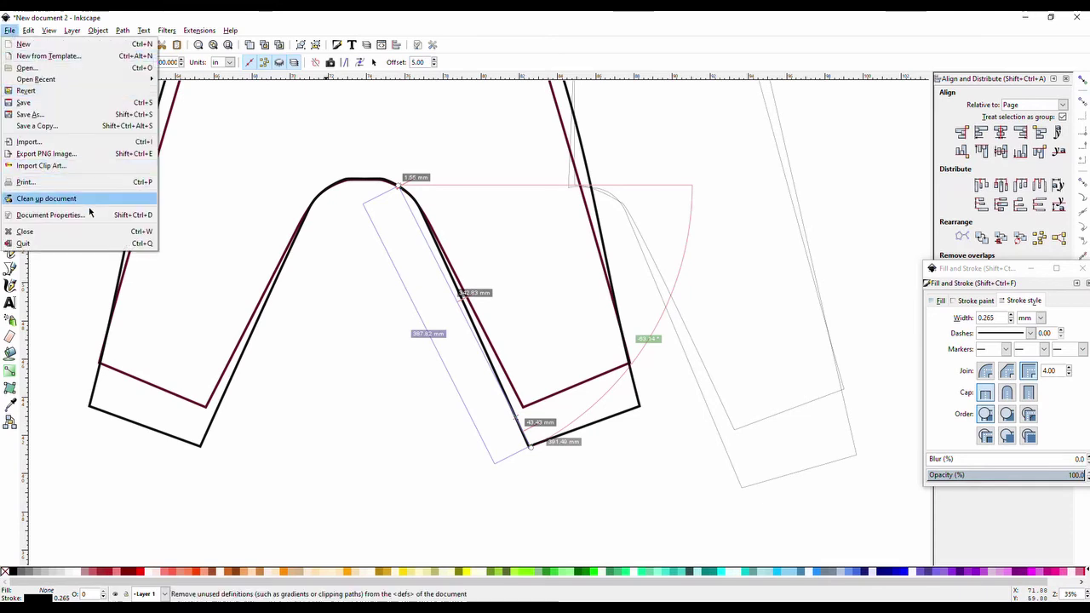
left_click(50, 214)
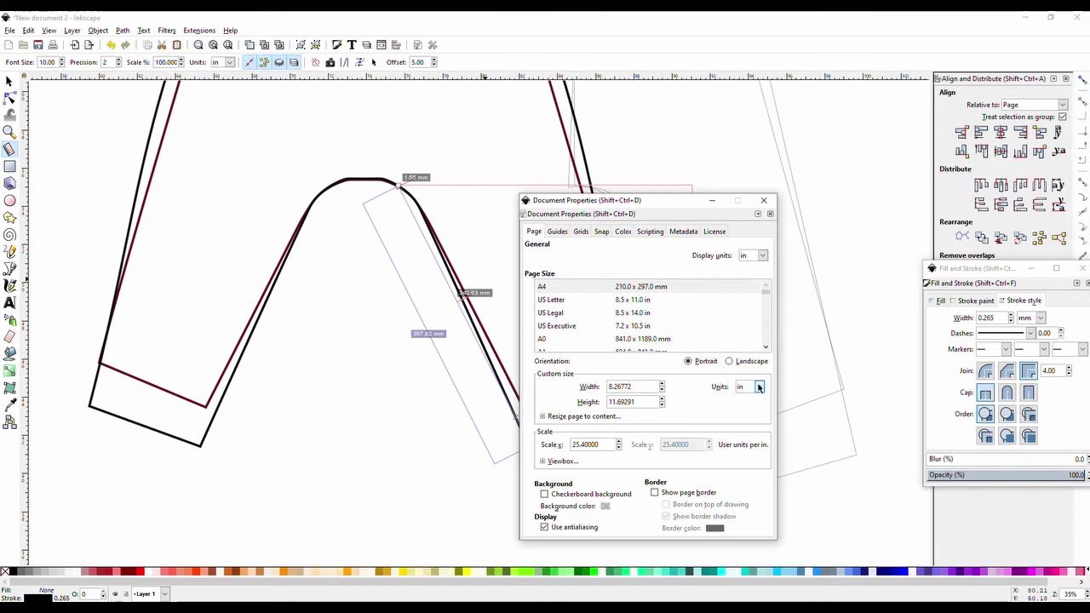
left_click(763, 200)
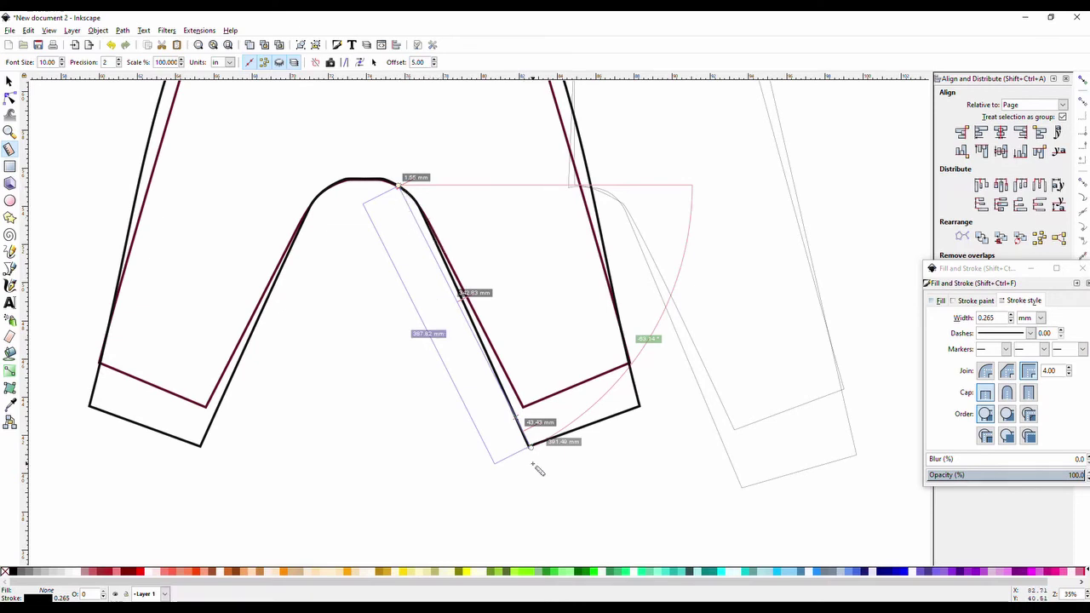
scroll(601, 398, "up", 3)
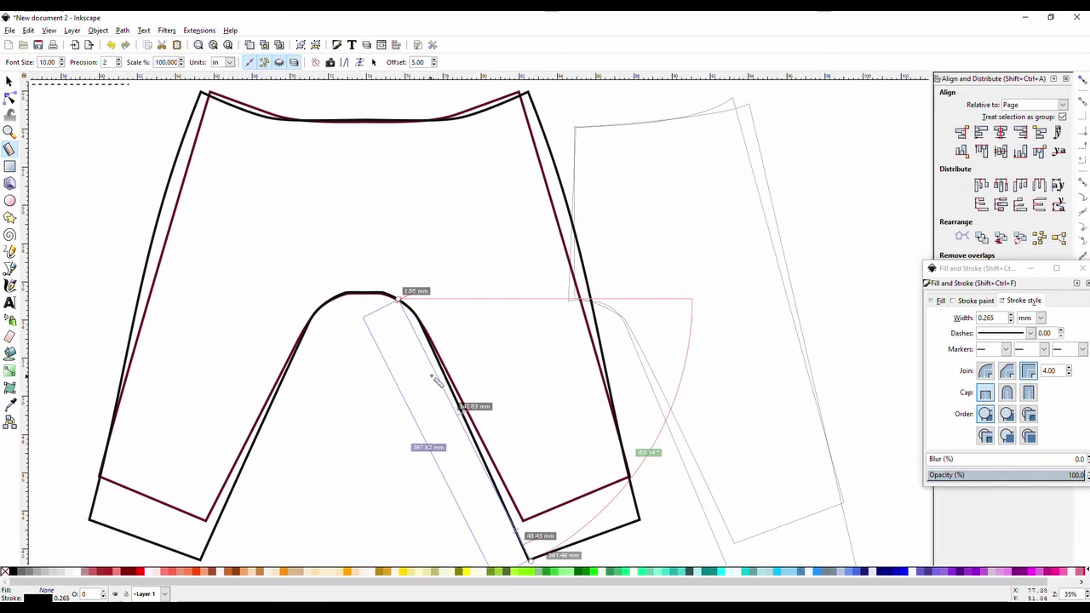
scroll(431, 383, "down", 5)
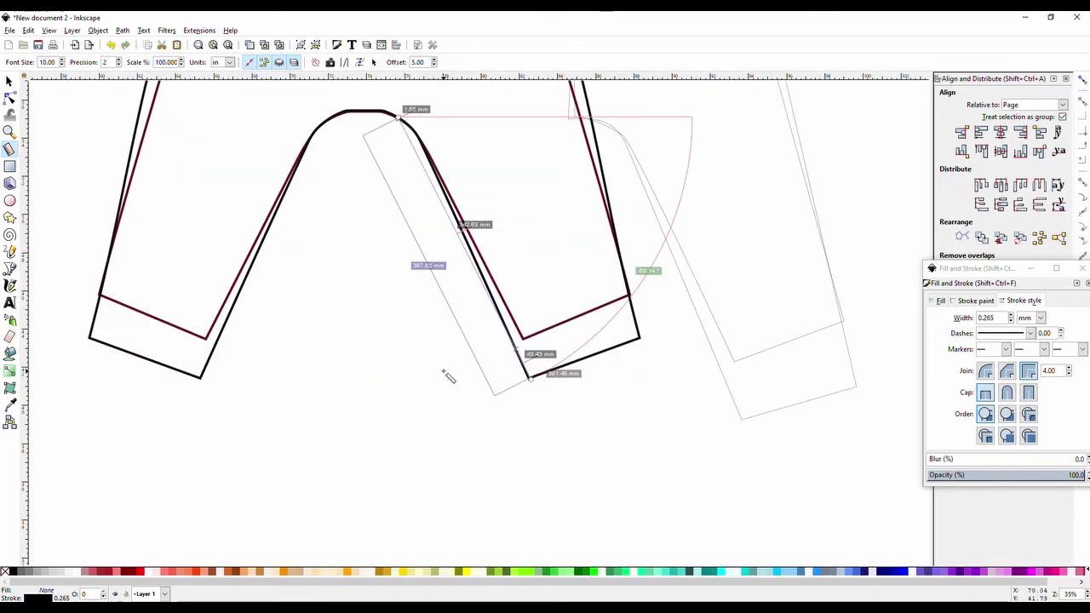
Step: Draw a vertical straight line about 10.9 in long downward from the right end of the crotch's flat section
left_click(9, 82)
left_click(175, 175)
key("b")
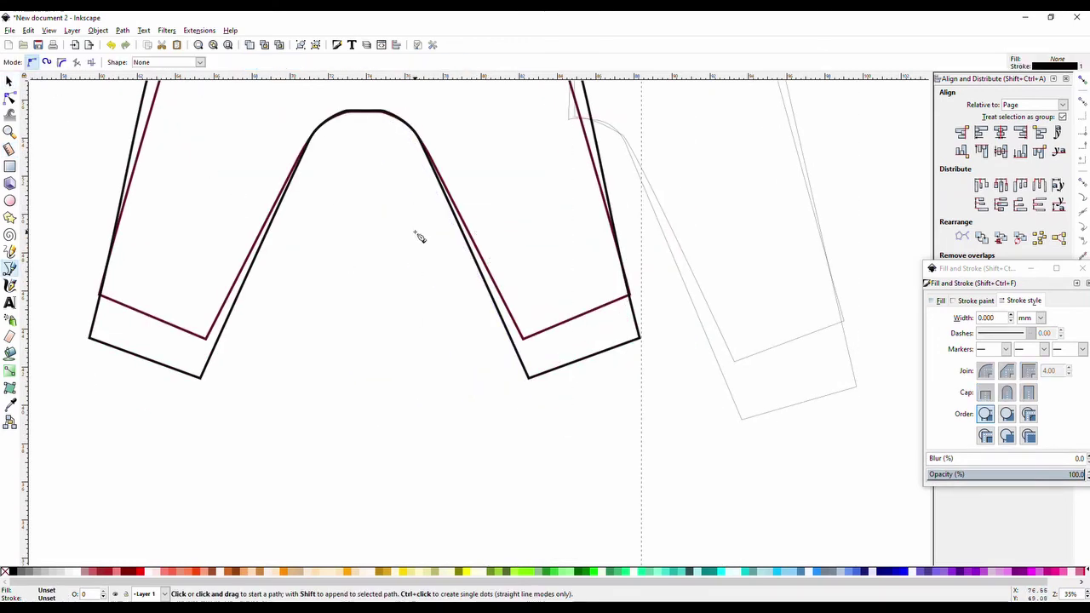
scroll(419, 237, "up", 5)
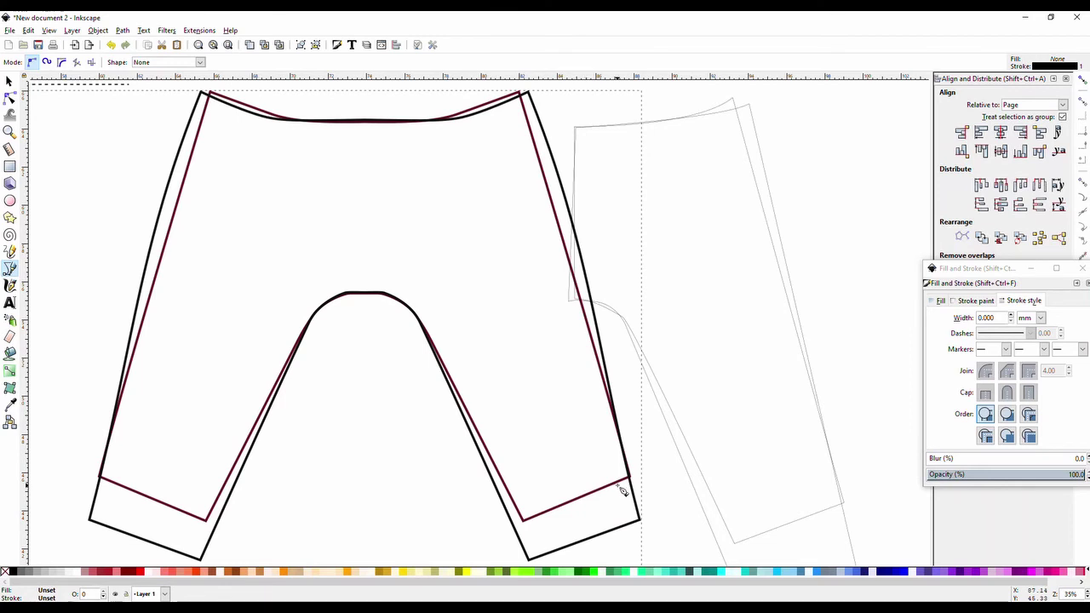
left_click(384, 296)
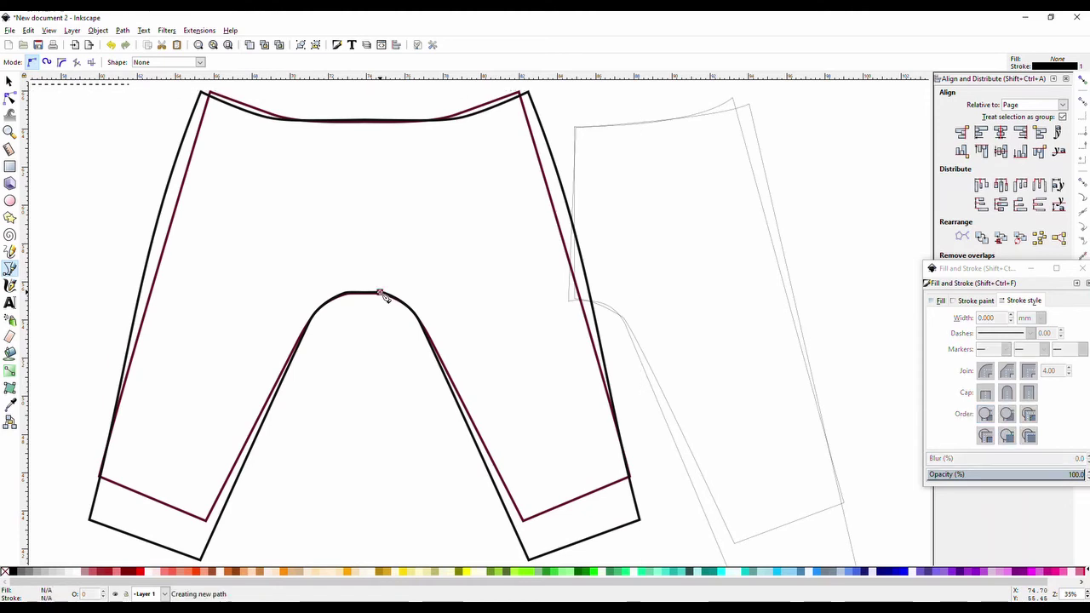
left_click(391, 497, "ctrl")
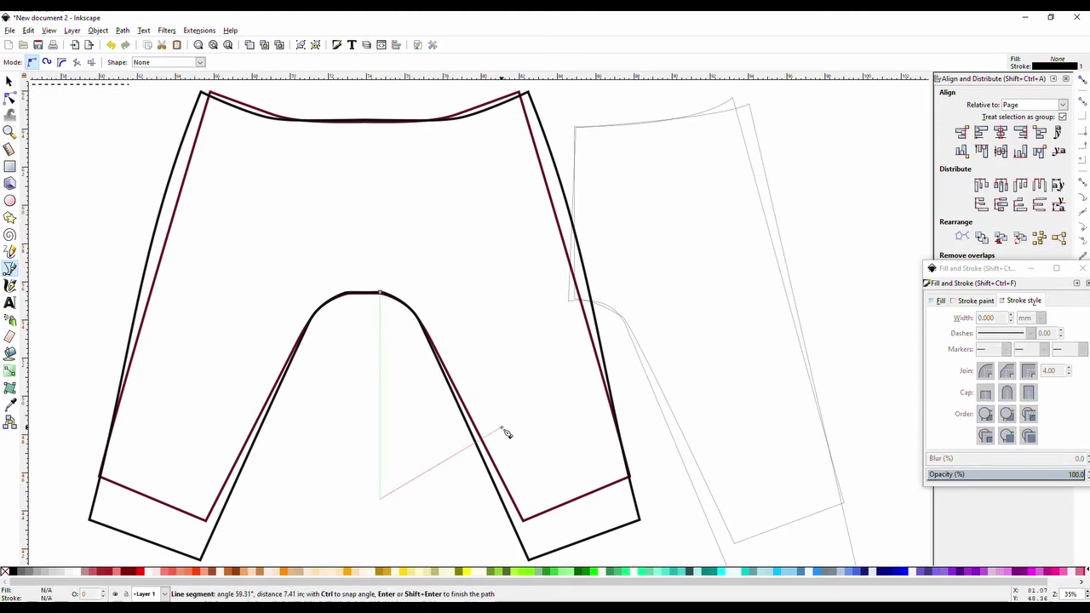
key("Return")
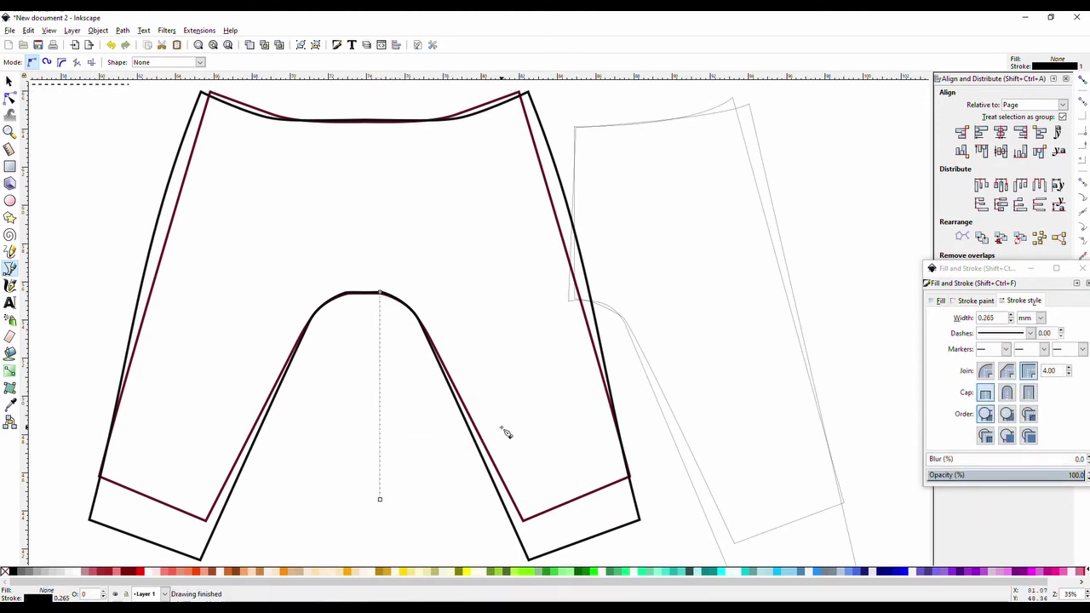
Step: Set the vertical line's height to 10.5 in and bring its upper end back to the crotch curve
left_click(10, 82)
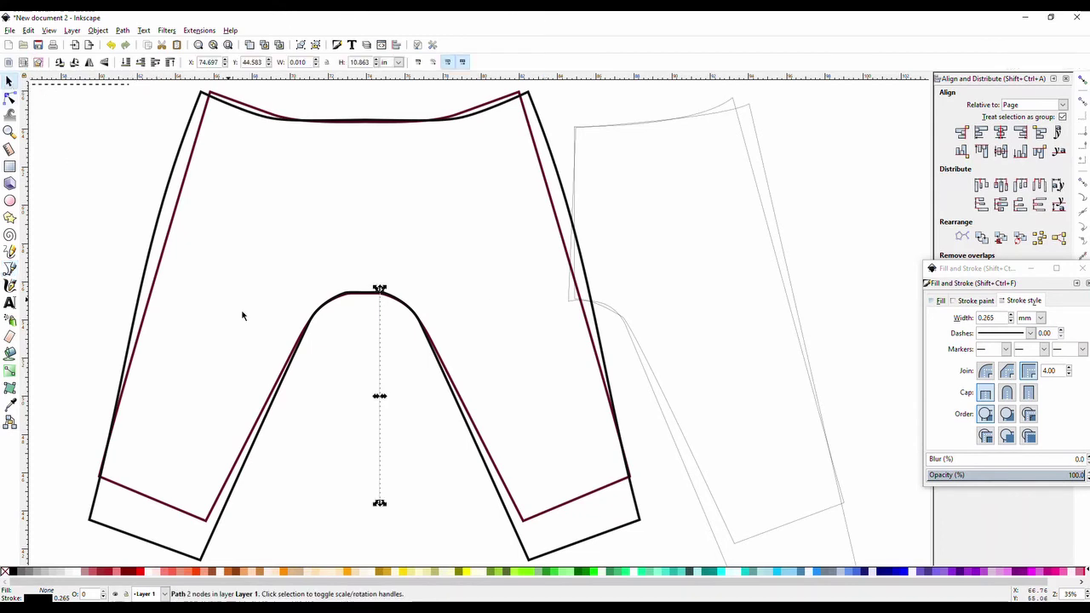
left_click(371, 64)
type("10.5")
key("Return")
left_click_drag(380, 366, 377, 361)
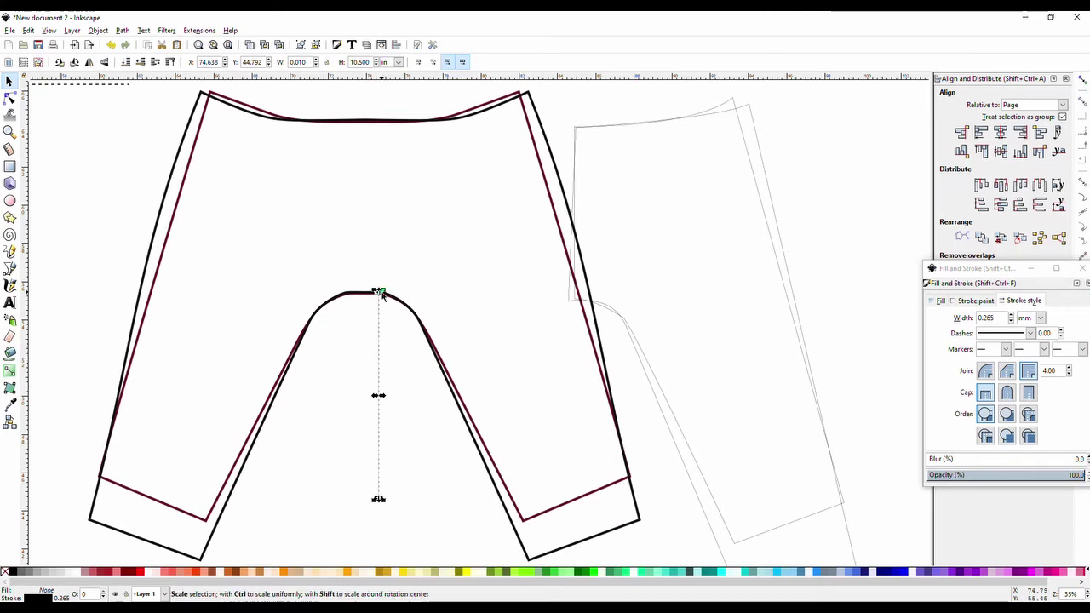
Step: Relocate the 10.5 in line's rotation centre to its upper end at the crotch
left_click(380, 350)
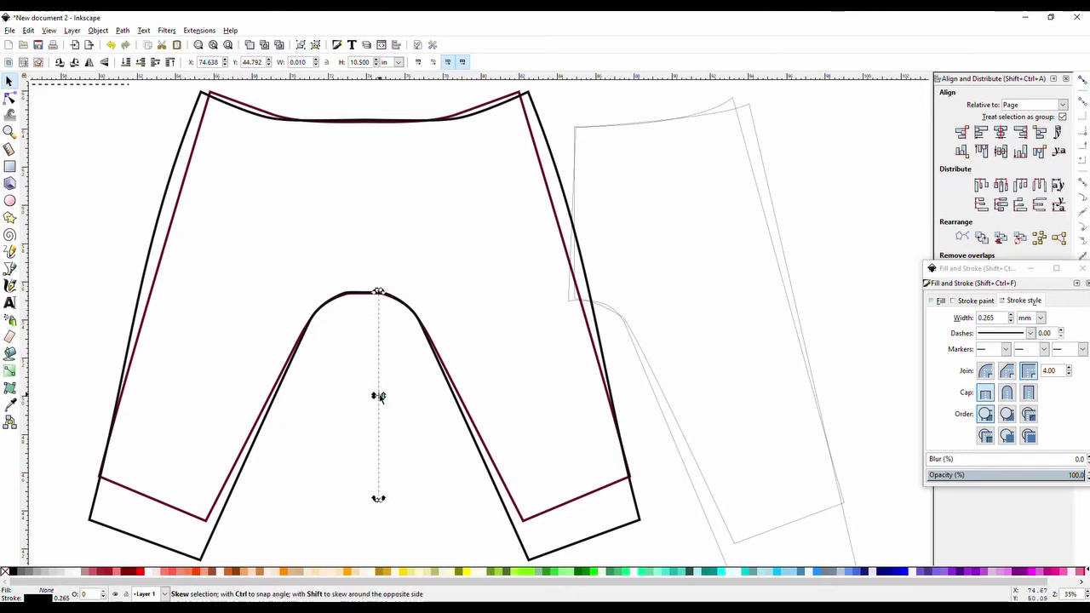
scroll(378, 397, "up", 2)
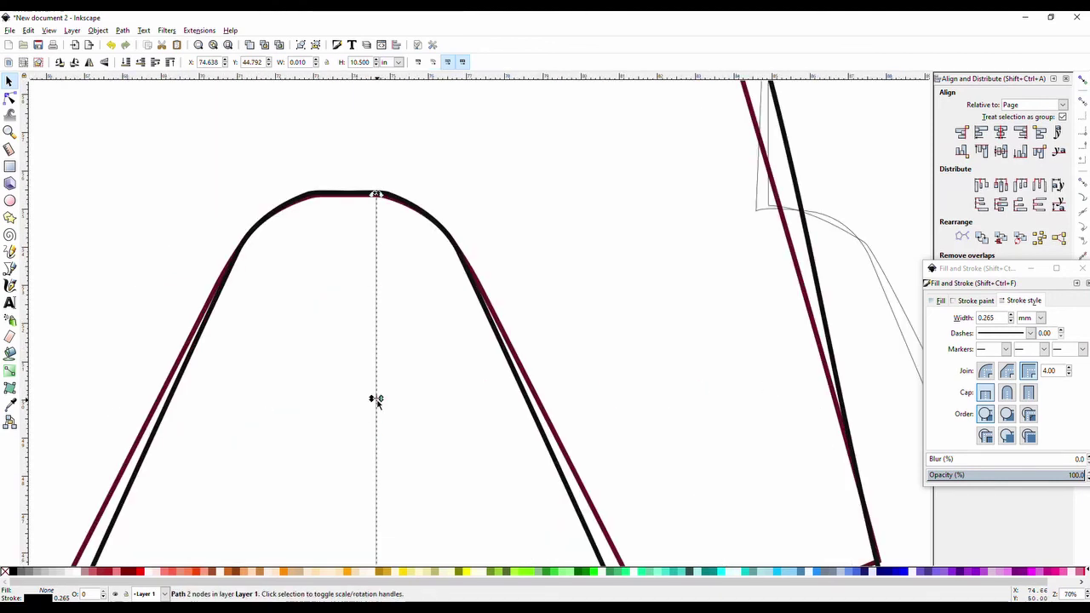
key("ctrl+z")
key("ctrl+z")
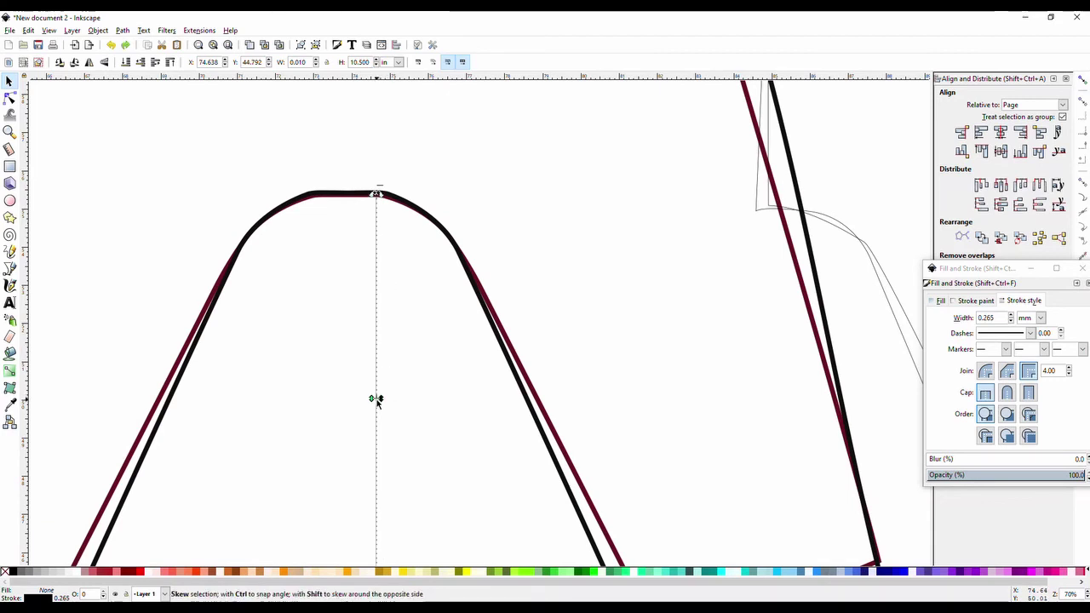
scroll(376, 401, "up", 6)
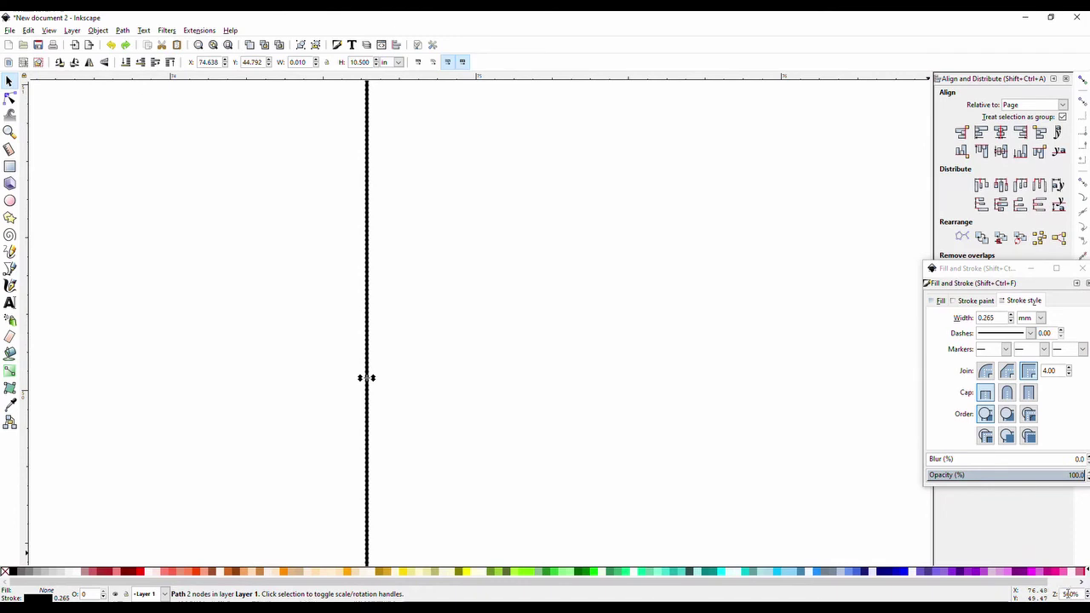
left_click_drag(366, 378, 367, 100)
scroll(380, 182, "up", 2)
scroll(381, 186, "up", 5)
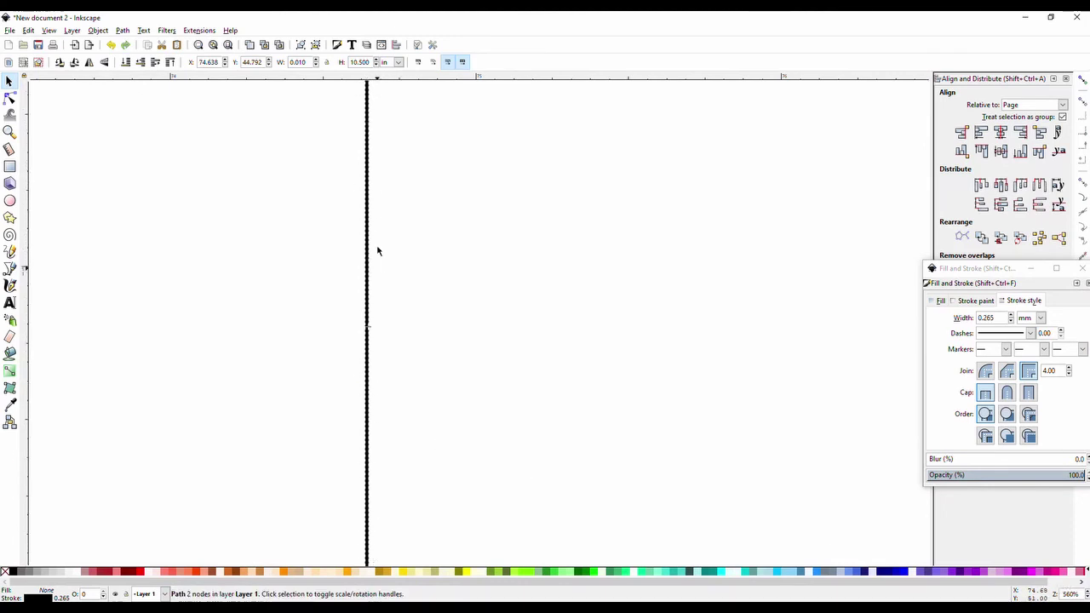
left_click_drag(370, 400, 368, 102)
left_click_drag(368, 489, 368, 109)
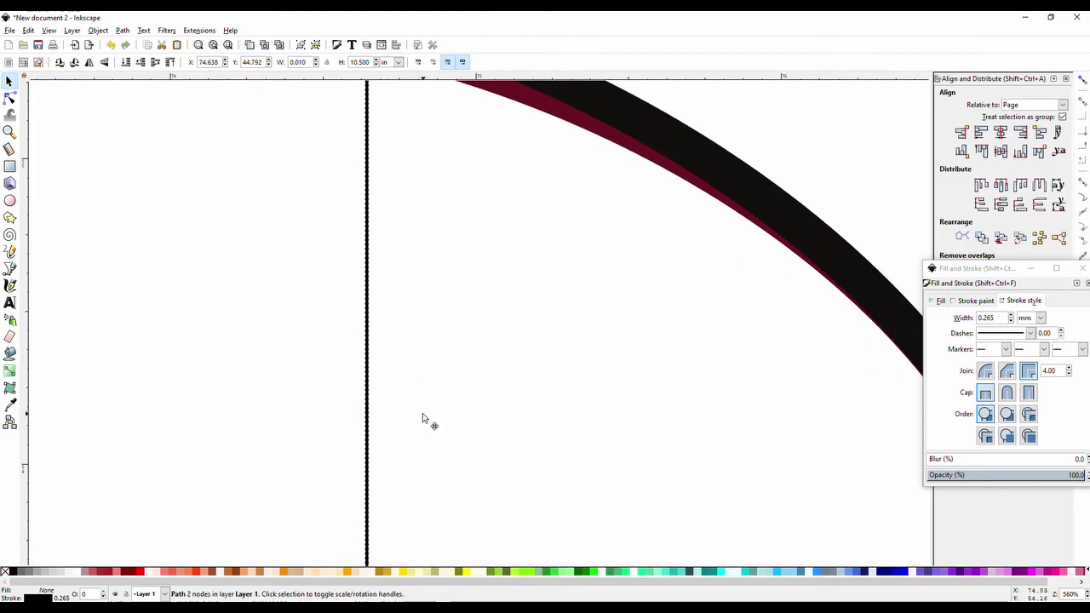
scroll(430, 409, "down", 6)
scroll(431, 417, "down", 5)
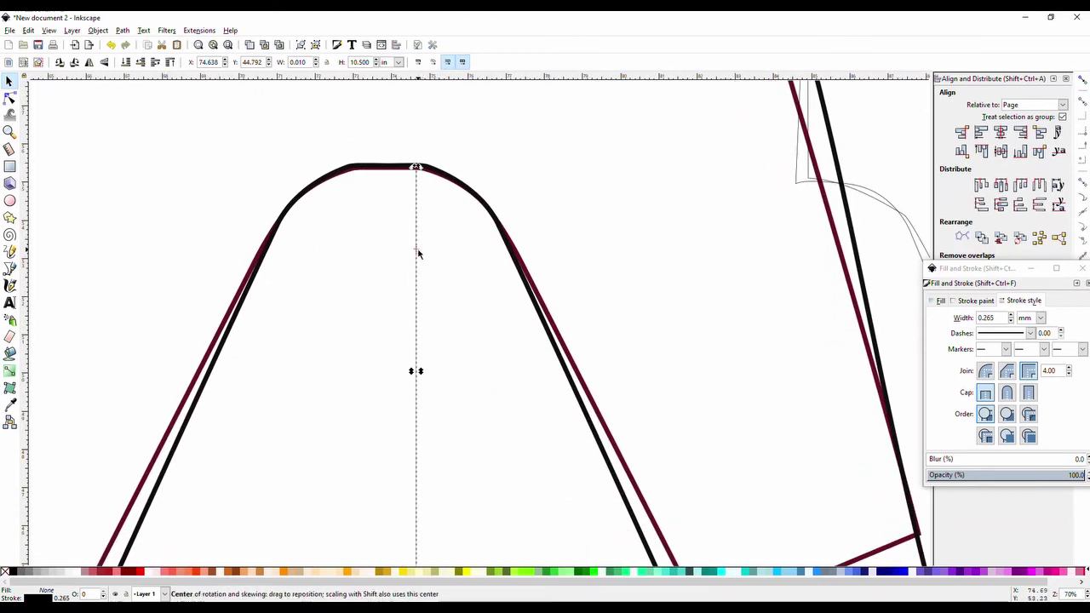
left_click_drag(418, 252, 421, 189)
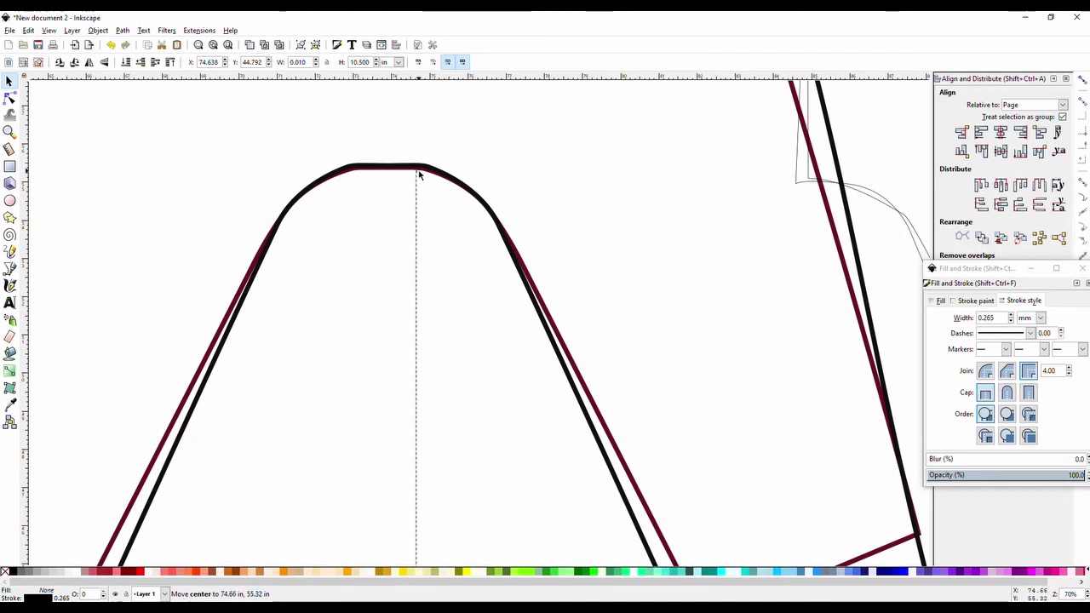
Step: Rotate the line about its upper end toward the right inseam, and shift it so it starts on the crotch curve
scroll(443, 297, "down", 5)
left_click_drag(415, 419, 627, 349)
scroll(562, 378, "up", 2)
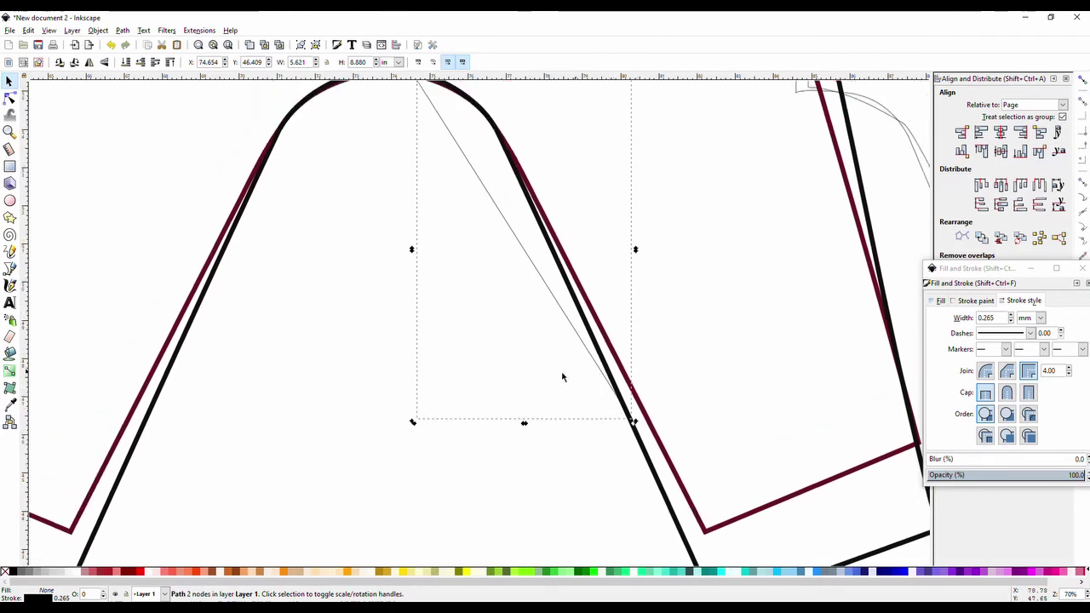
scroll(562, 377, "up", 3)
left_click(9, 80)
mouse_move(451, 230)
left_mouse_down()
mouse_move(498, 244)
mouse_move(470, 230)
left_mouse_up()
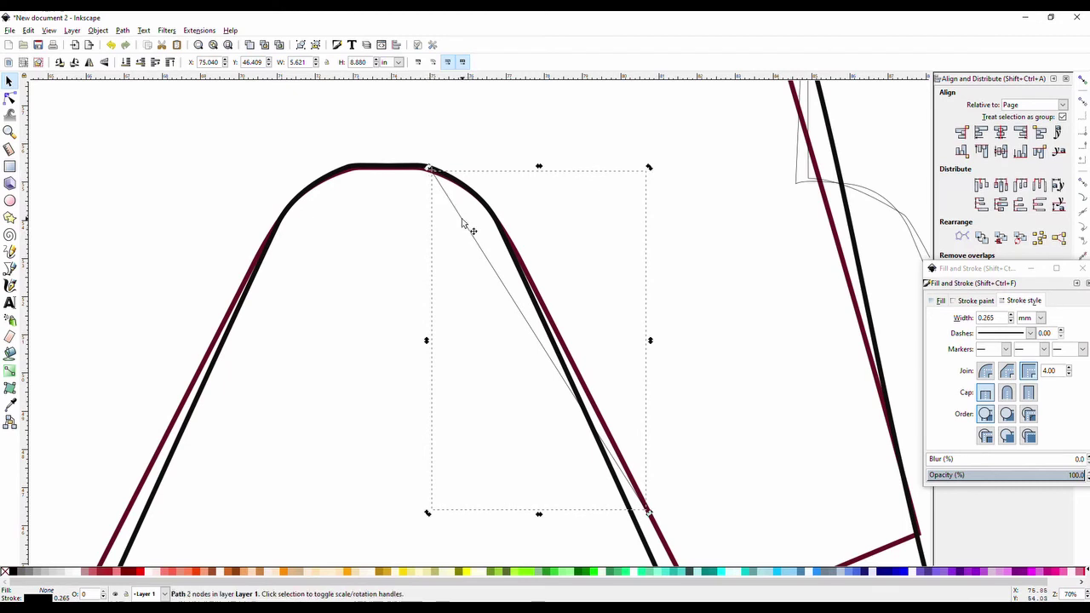
Step: Bend the line's segment so it follows the crotch curve and the maroon outline's right inseam
left_click(10, 99)
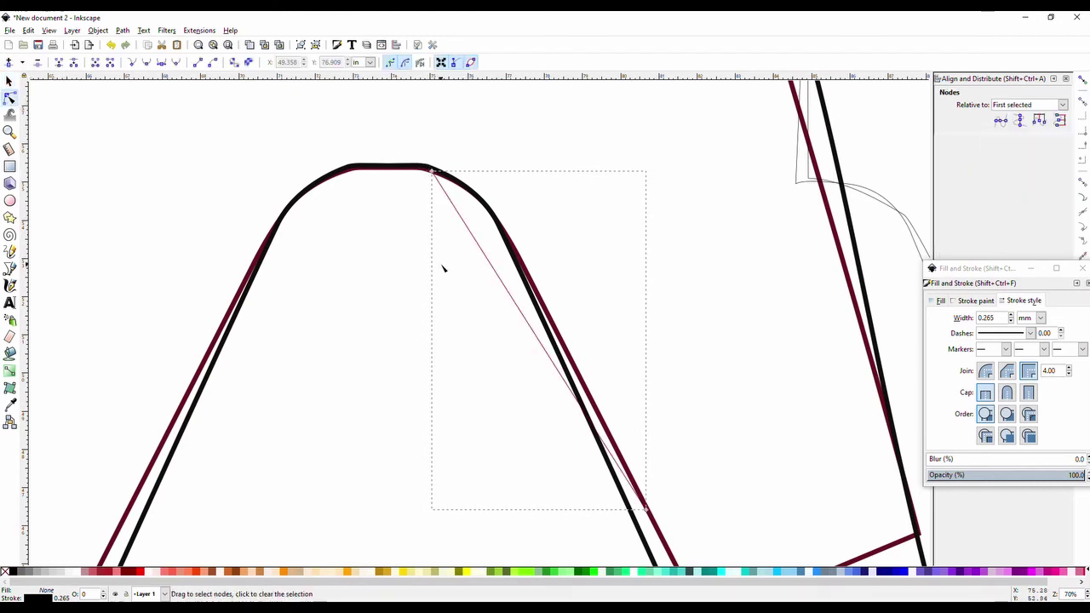
left_click_drag(477, 233, 489, 214)
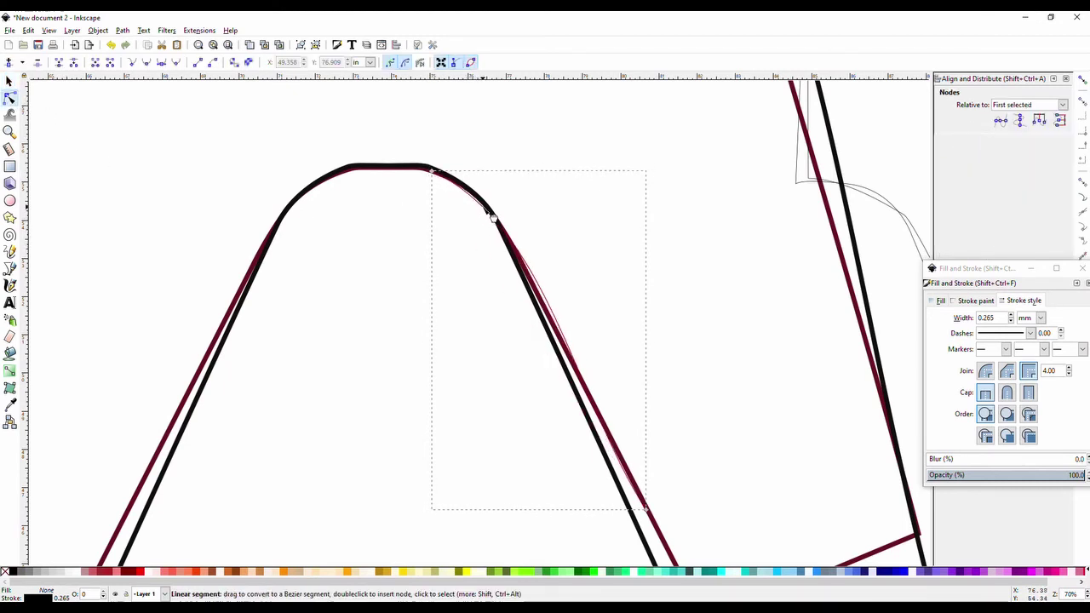
scroll(611, 319, "down", 2)
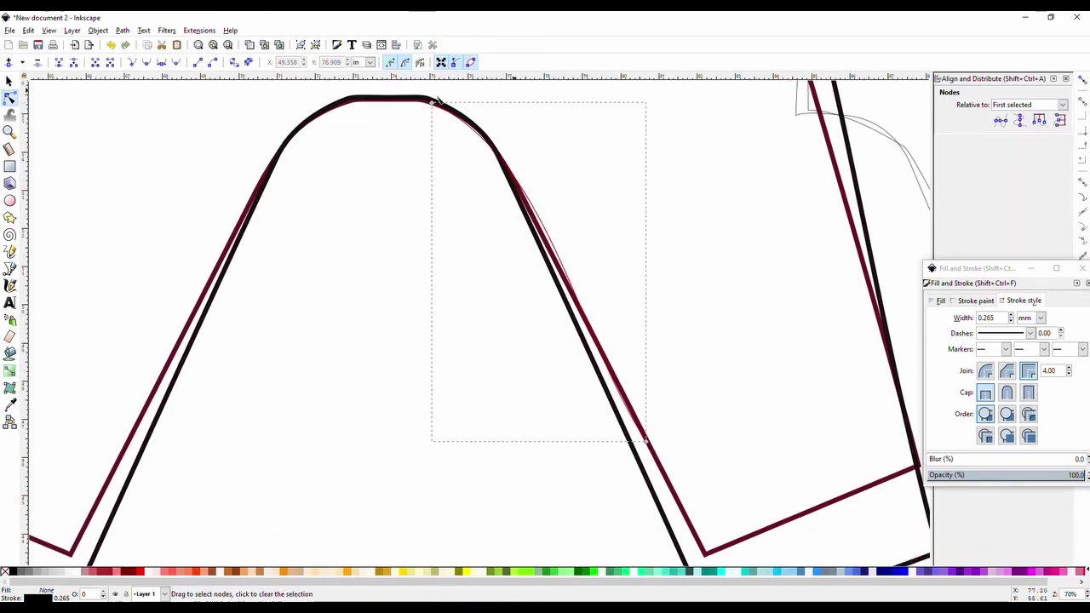
left_click(8, 80)
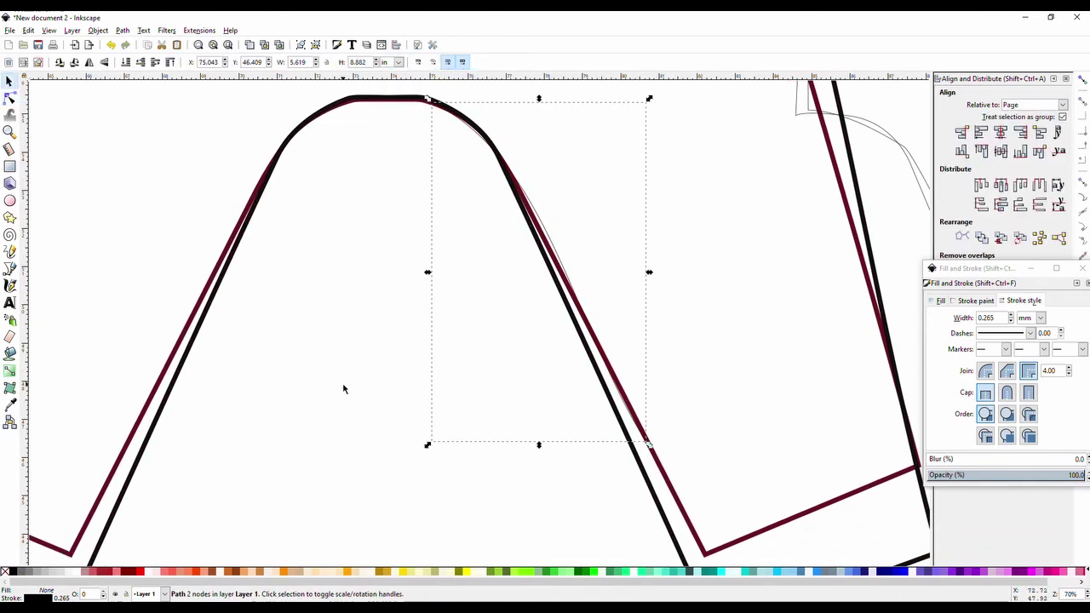
scroll(729, 488, "down", 1)
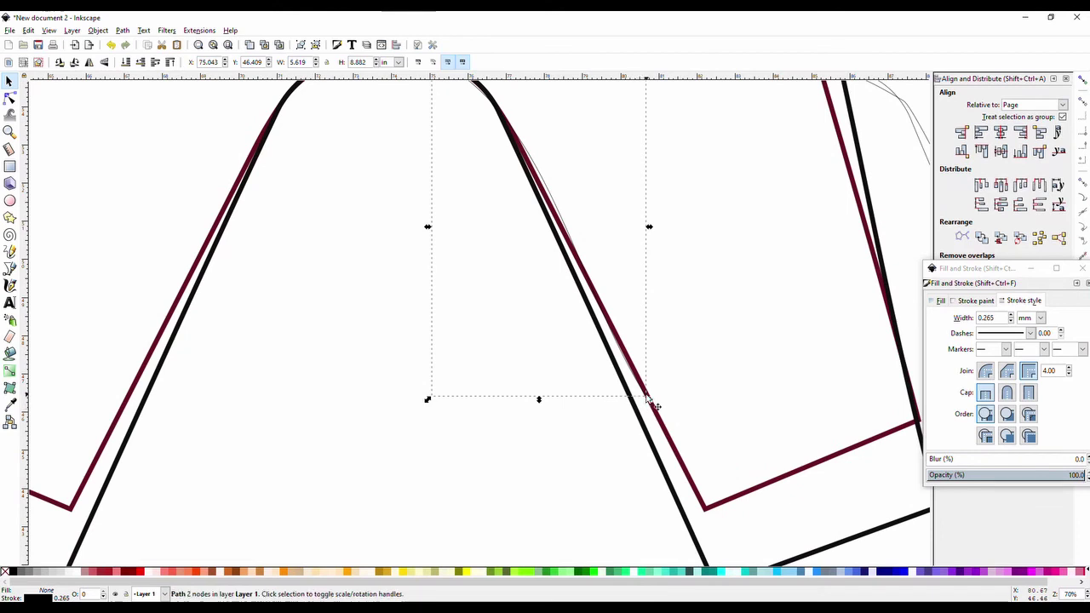
scroll(728, 422, "down", 1)
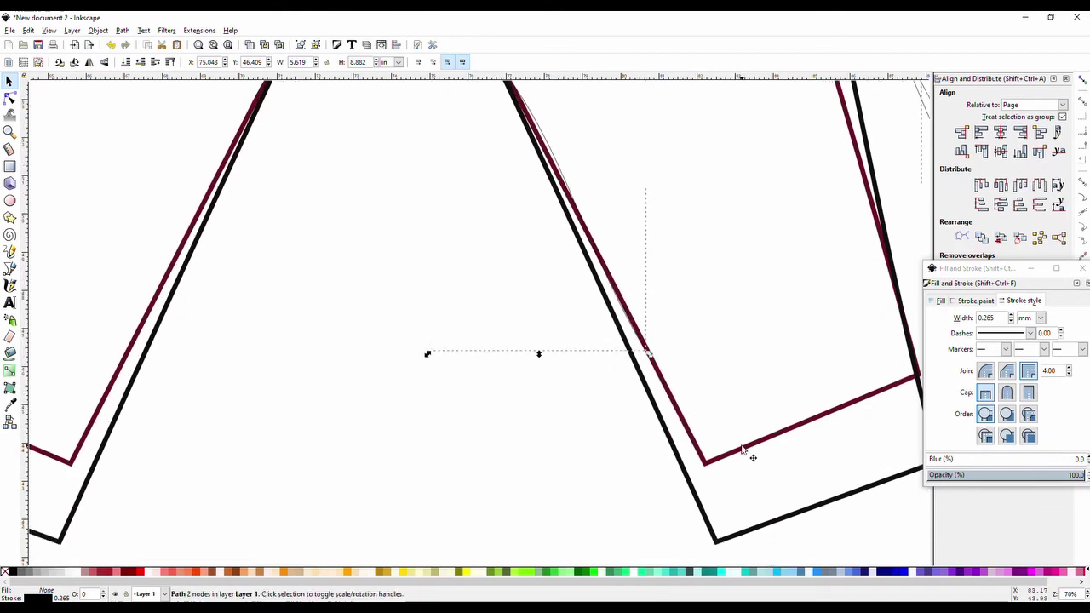
Step: Enter the maroon outline's group and open its path for node editing at the right leg hem
left_click(742, 446)
scroll(784, 446, "down", 2)
scroll(788, 441, "up", 4)
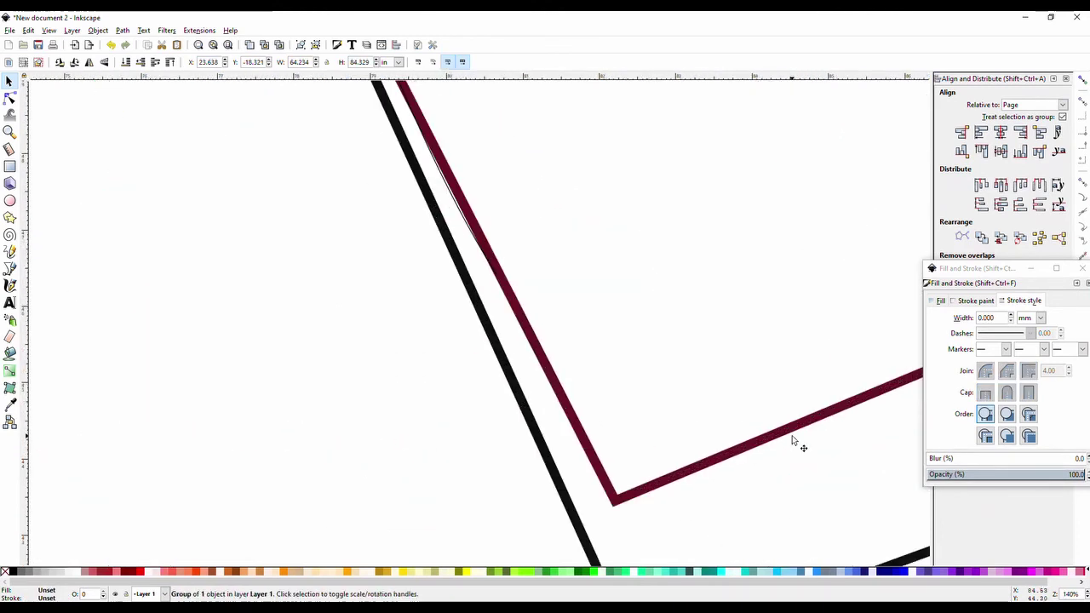
scroll(792, 440, "right", 3)
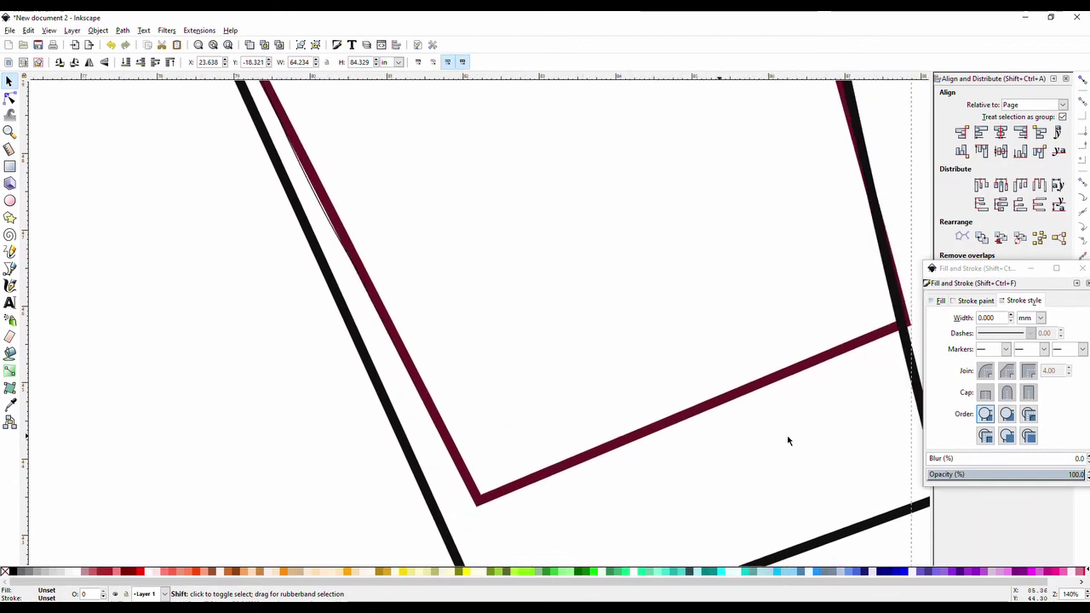
scroll(787, 441, "right", 1)
left_click(639, 424)
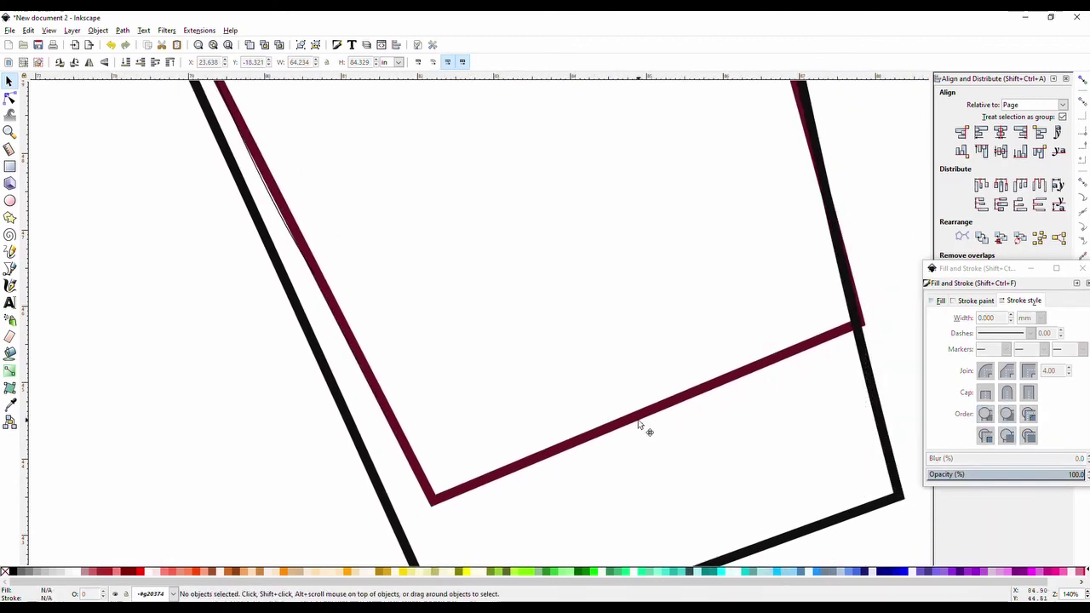
double_click(595, 438)
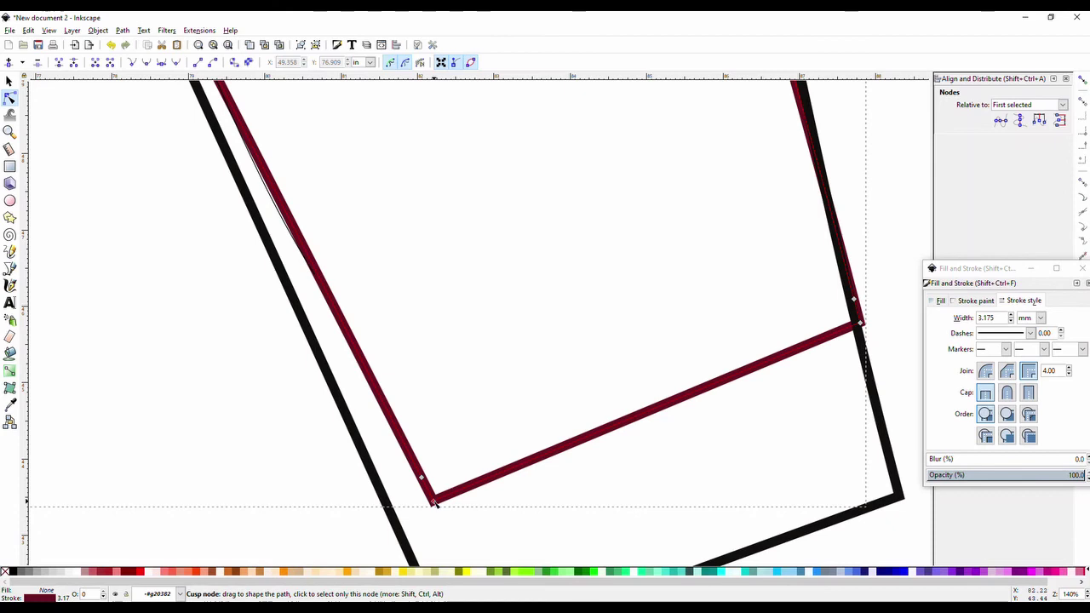
Step: Try to move the maroon outline's two right hem corner nodes together to lengthen the leg
left_click(433, 502)
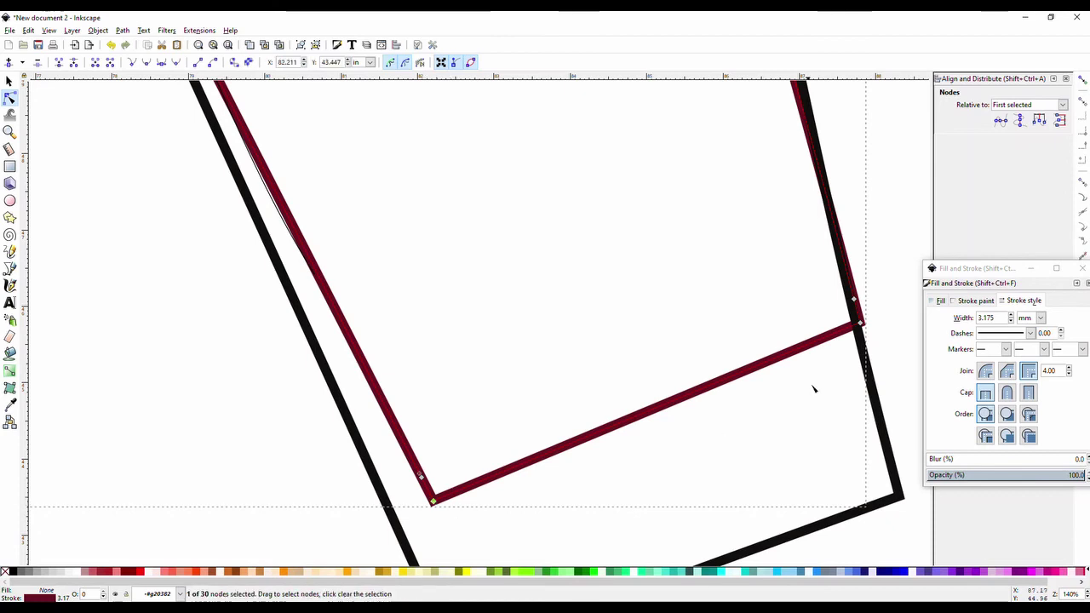
left_click(861, 325, "shift")
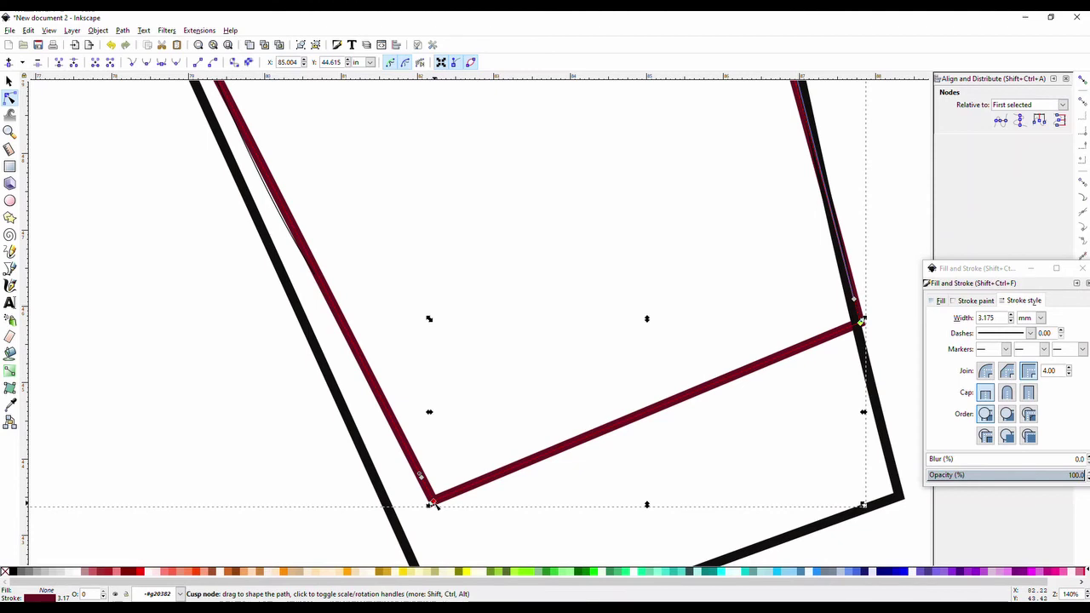
left_click_drag(433, 502, 452, 530)
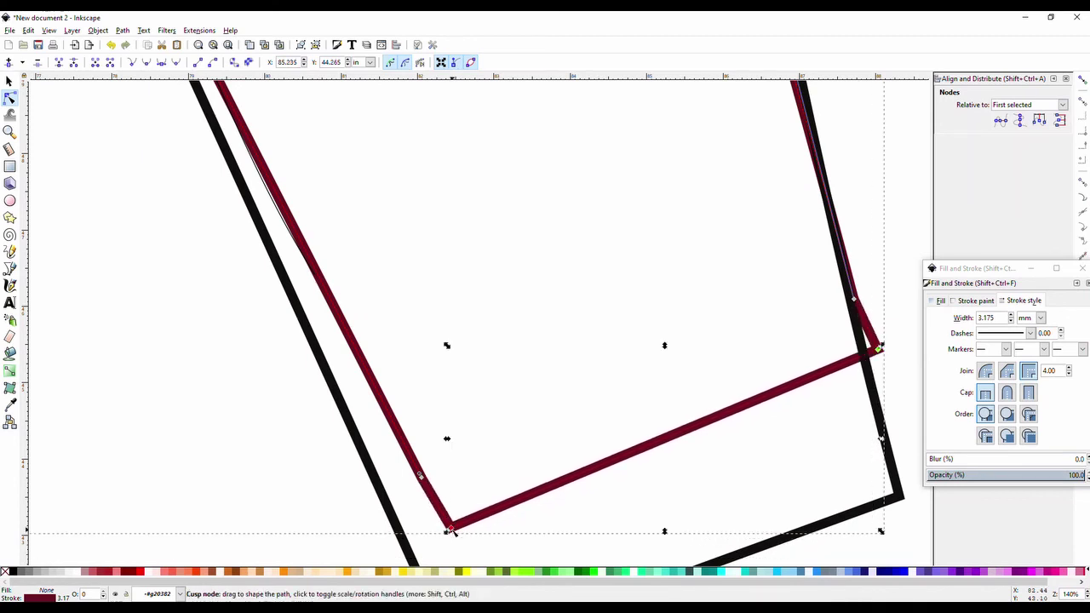
key("ctrl+z")
Step: Delete the extra nodes beside the right hem's corners, and move both hem corner nodes up along the inseam to the guide line's lower end
left_click(433, 500)
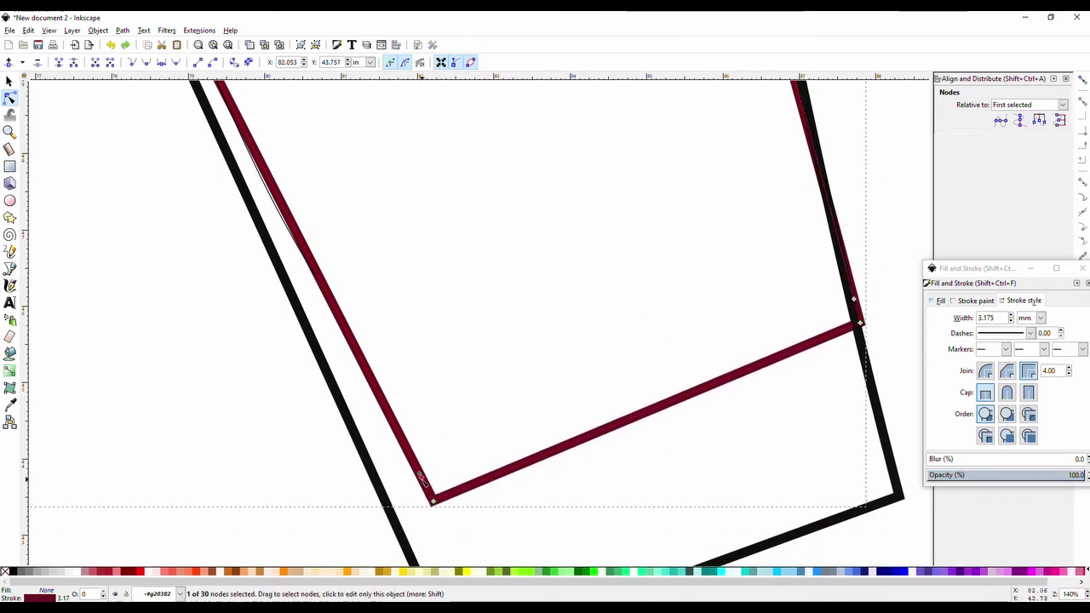
left_click(858, 320)
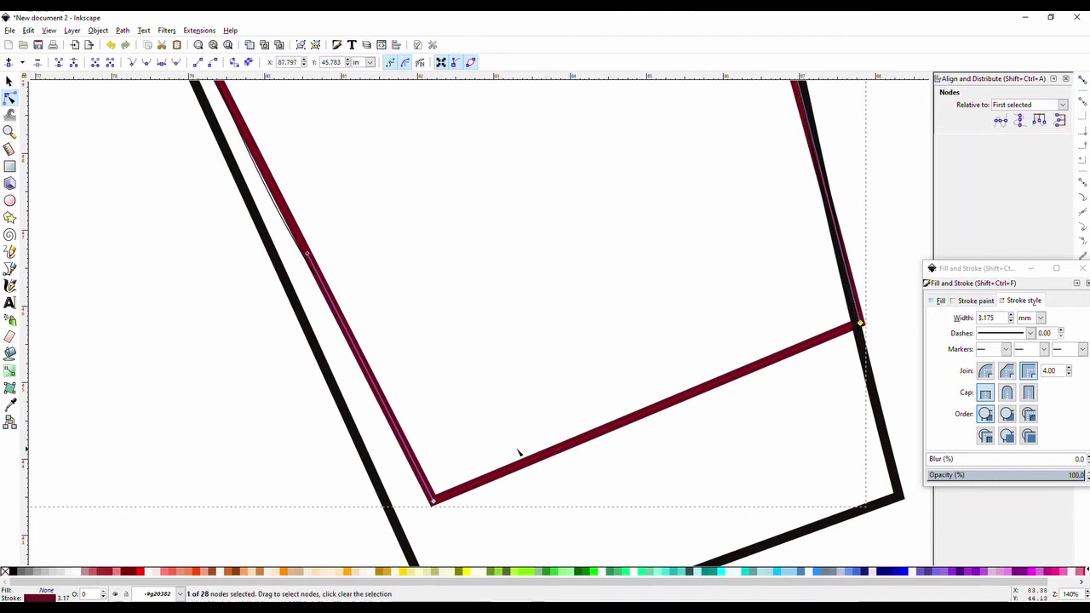
left_click(433, 502, "shift")
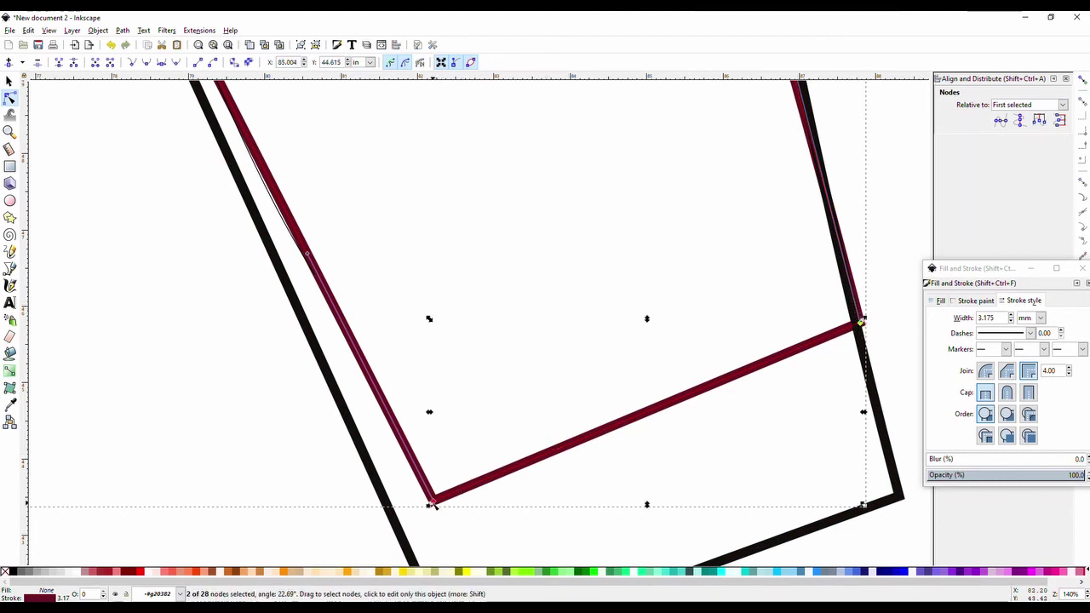
left_click_drag(433, 502, 316, 278)
scroll(448, 270, "down", 5)
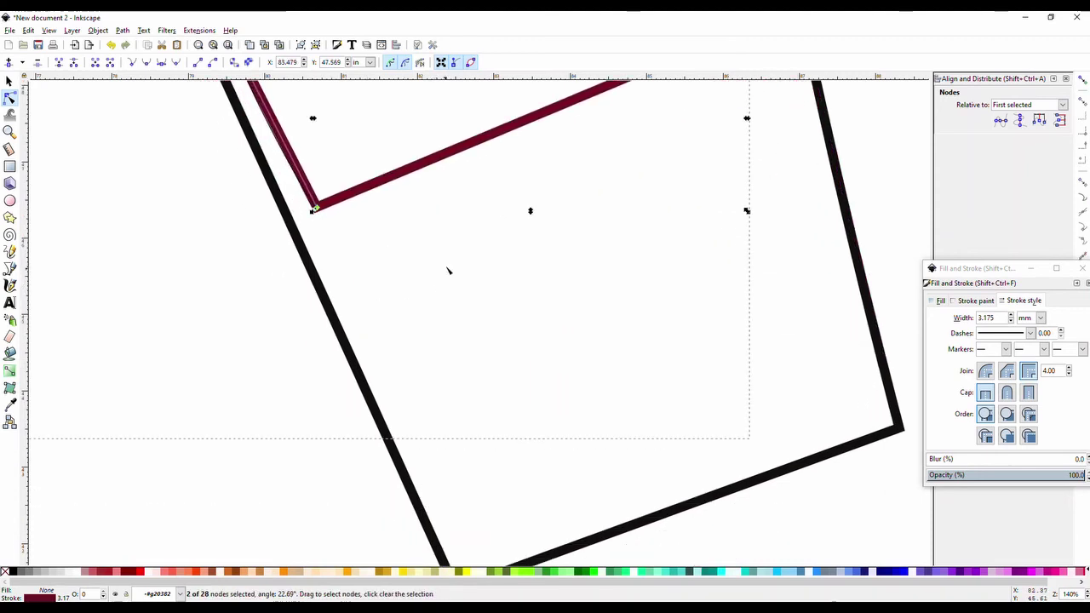
scroll(567, 328, "up", 4)
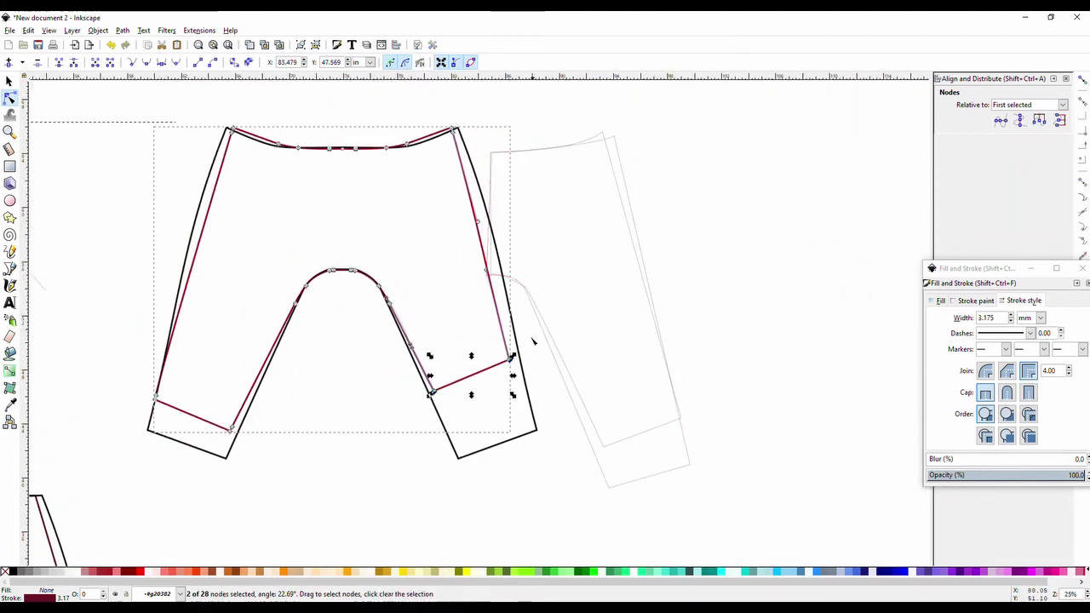
Step: Undo the upward move of the maroon outline's two right hem corner nodes
key("ctrl+z")
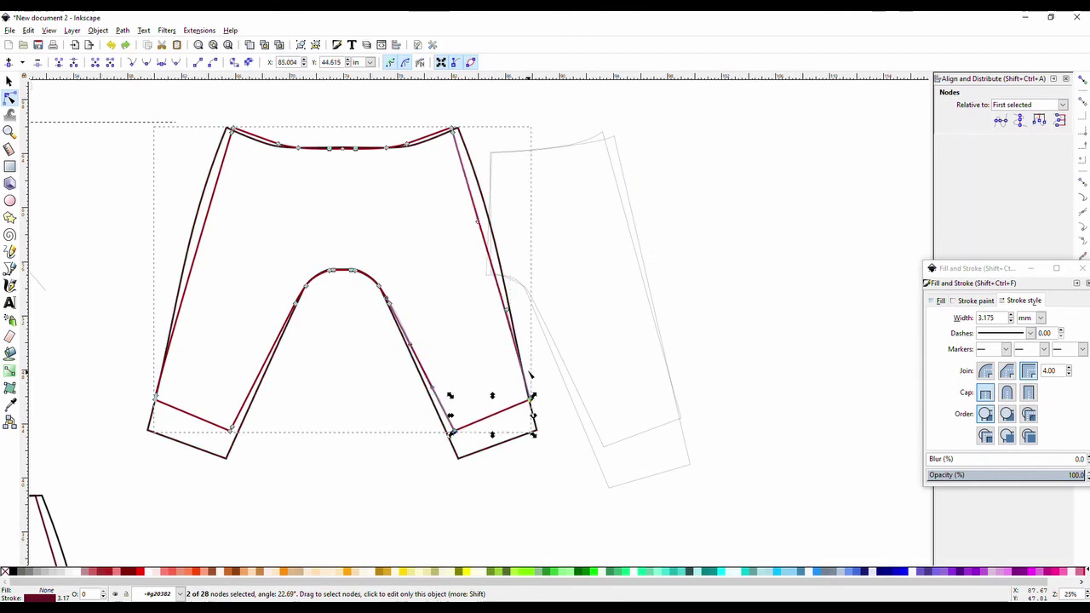
left_click(28, 30)
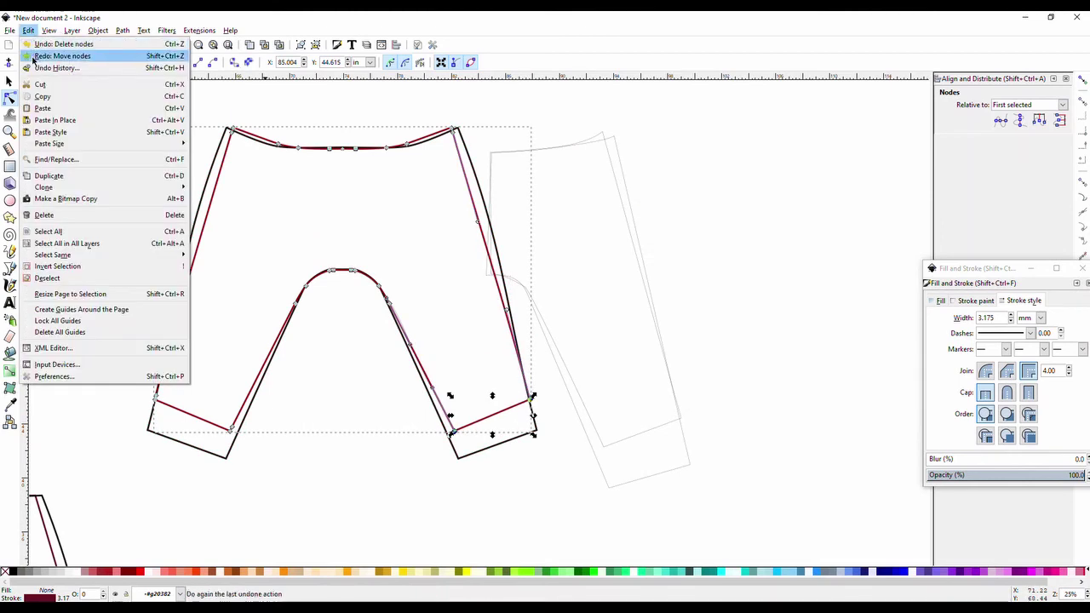
left_click(34, 56)
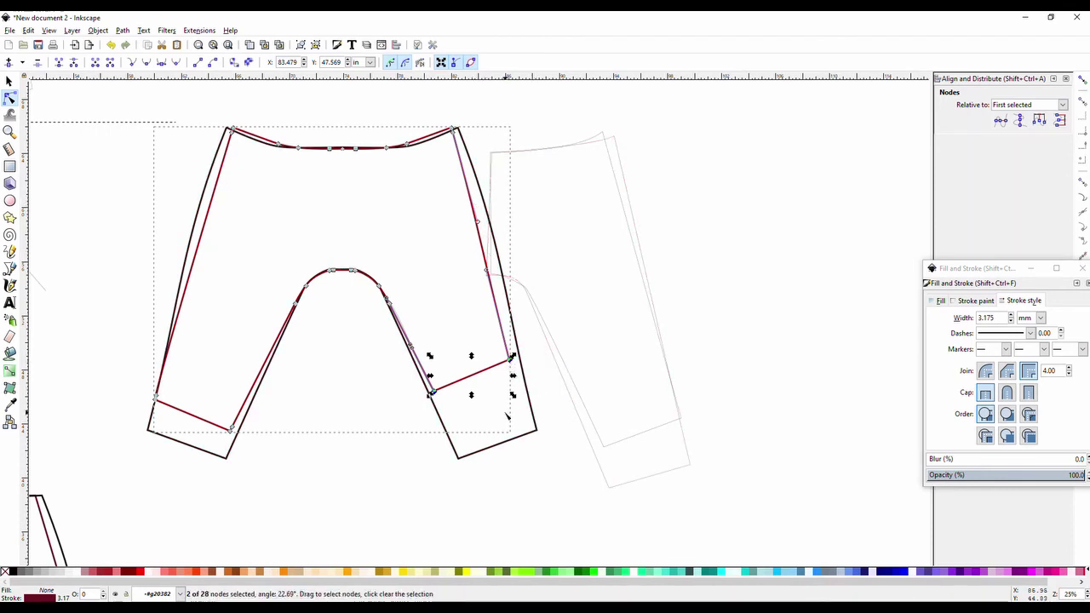
key("ctrl+z")
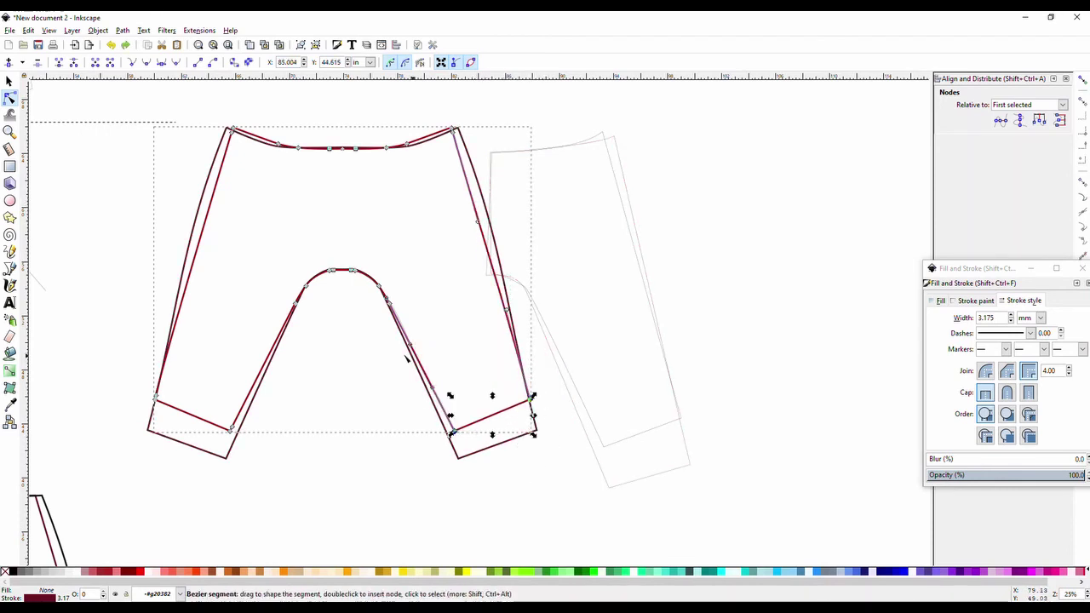
Step: Draw a closed four-sided path about 8.5 by 6.6 in around the right leg's hem, starting at the guide line's lower end
scroll(528, 436, "up", 1)
scroll(532, 434, "up", 2)
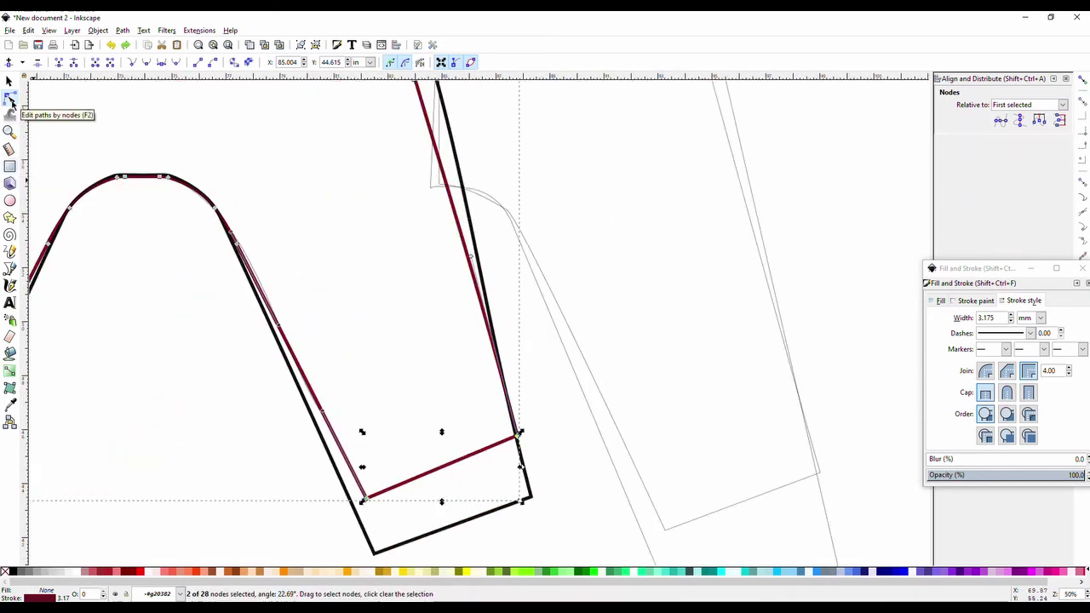
left_click(11, 269)
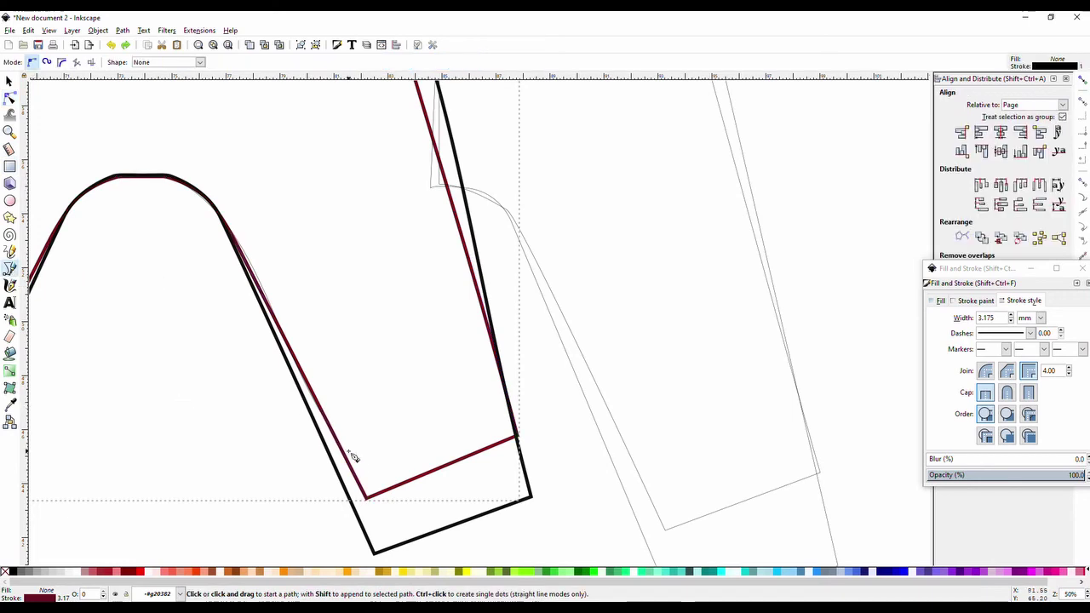
scroll(352, 460, "up", 3)
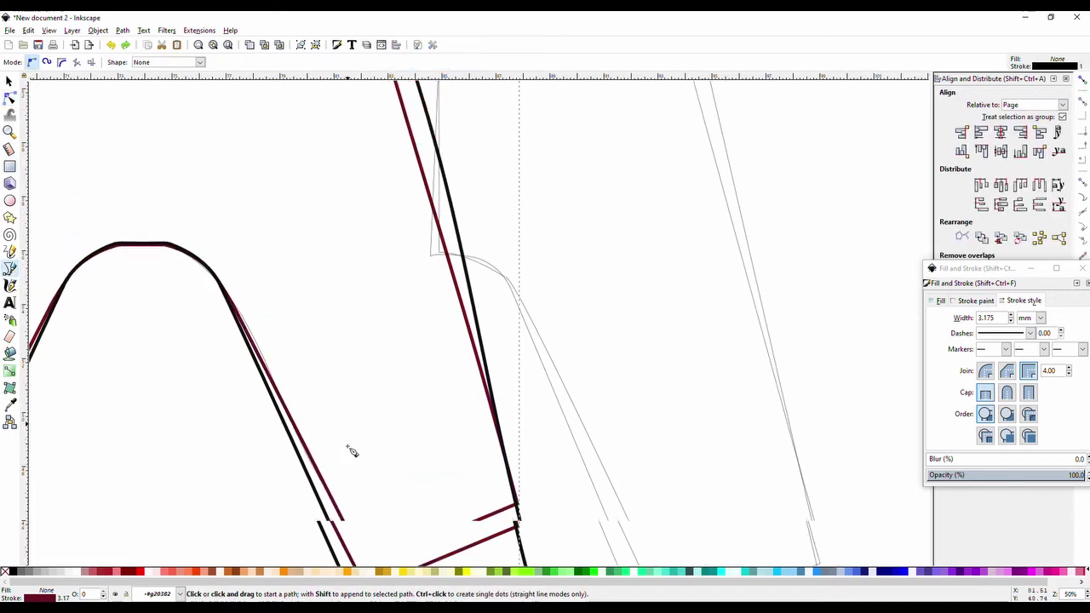
scroll(351, 443, "down", 2)
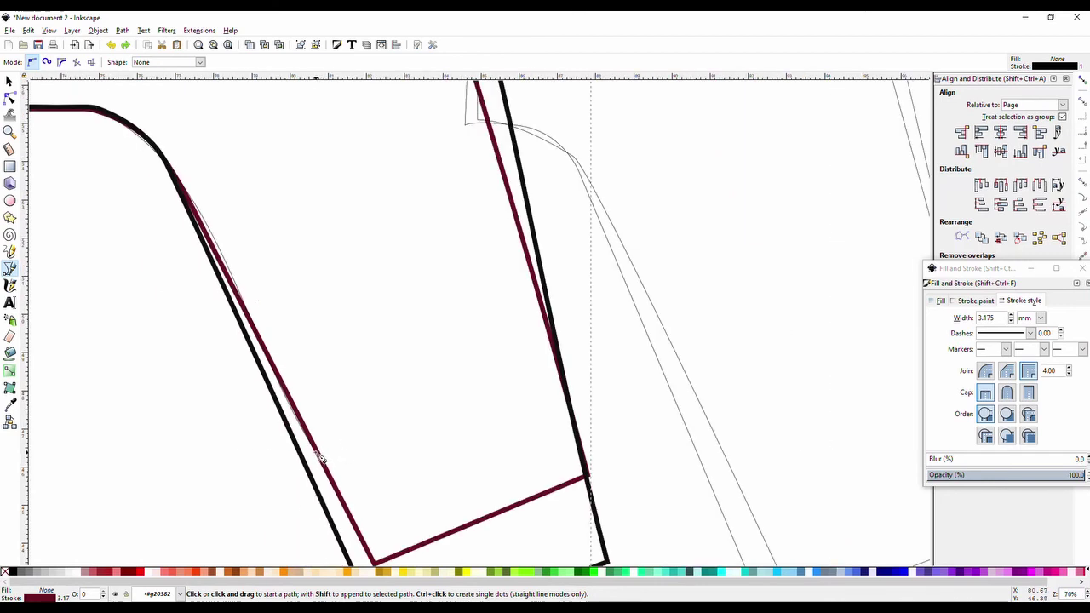
left_click(314, 450)
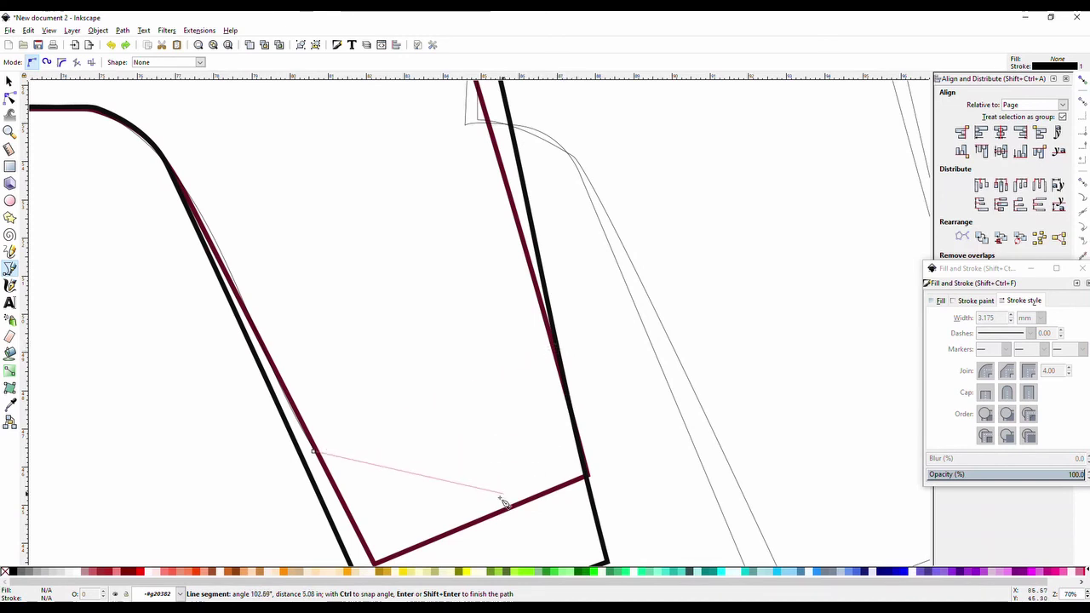
left_click(584, 353)
scroll(621, 487, "down", 2)
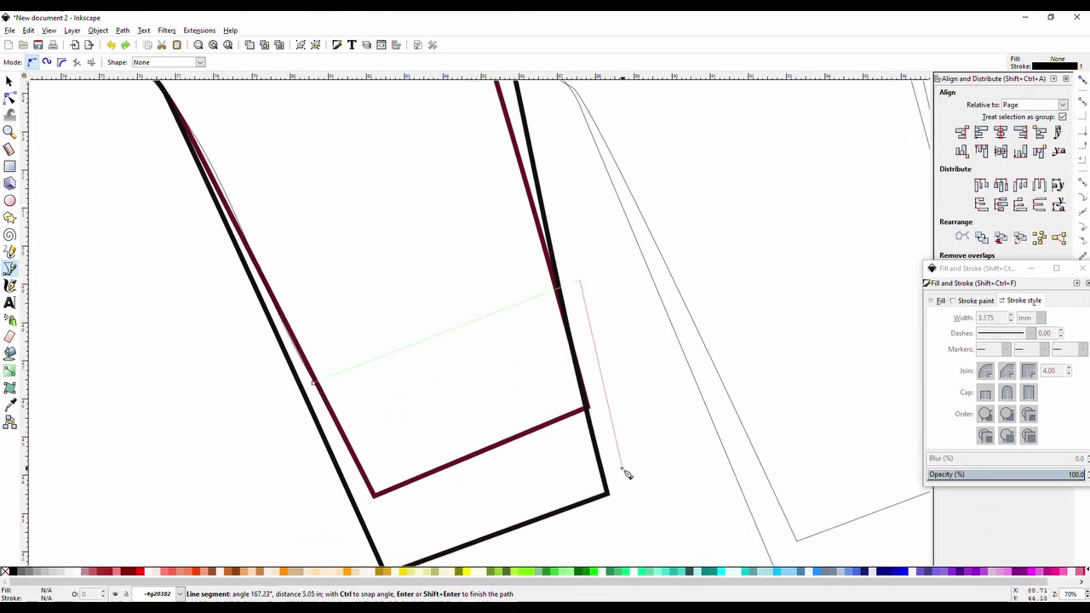
left_click(638, 465)
scroll(638, 466, "down", 1)
left_click(388, 509)
left_click(313, 360)
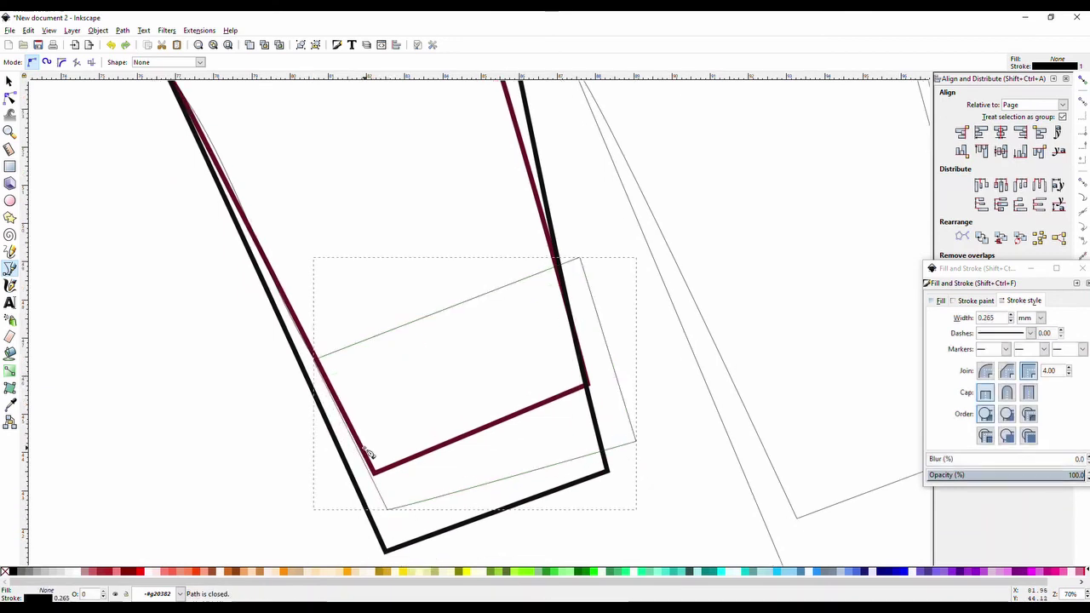
key("v")
key("v")
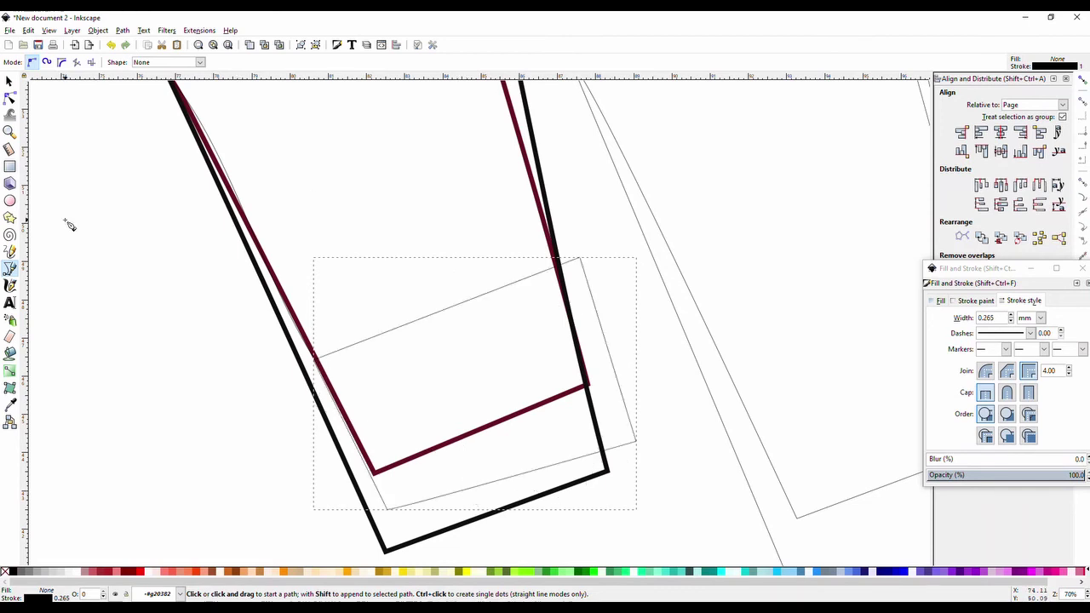
Step: Try Break Apart on the four-sided path and maroon outline together, and shift the maroon outline slightly toward the hem
key("s")
left_click(479, 432, "shift")
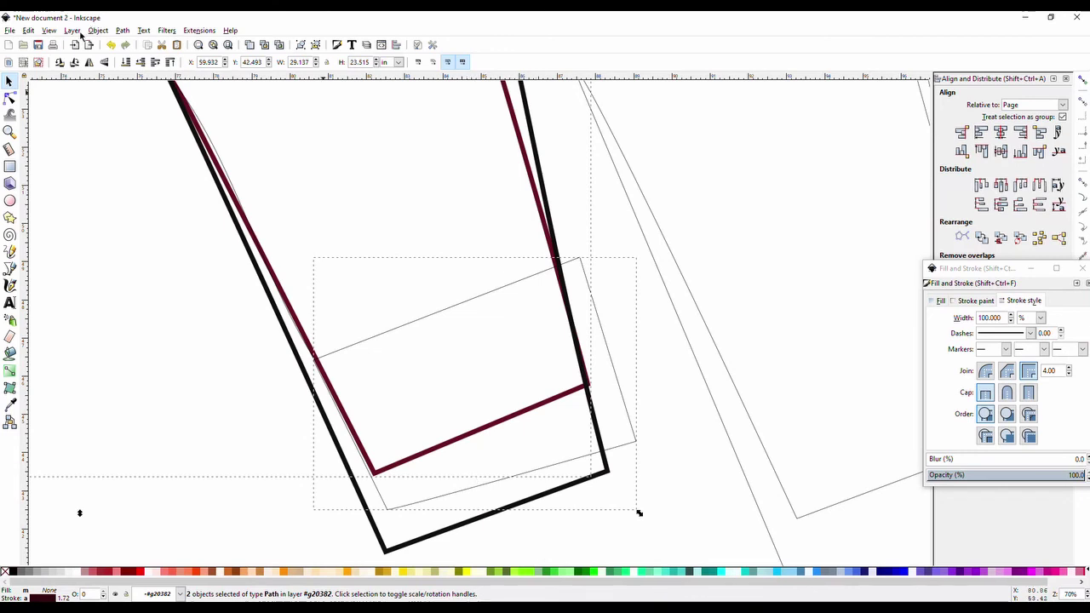
left_click(121, 31)
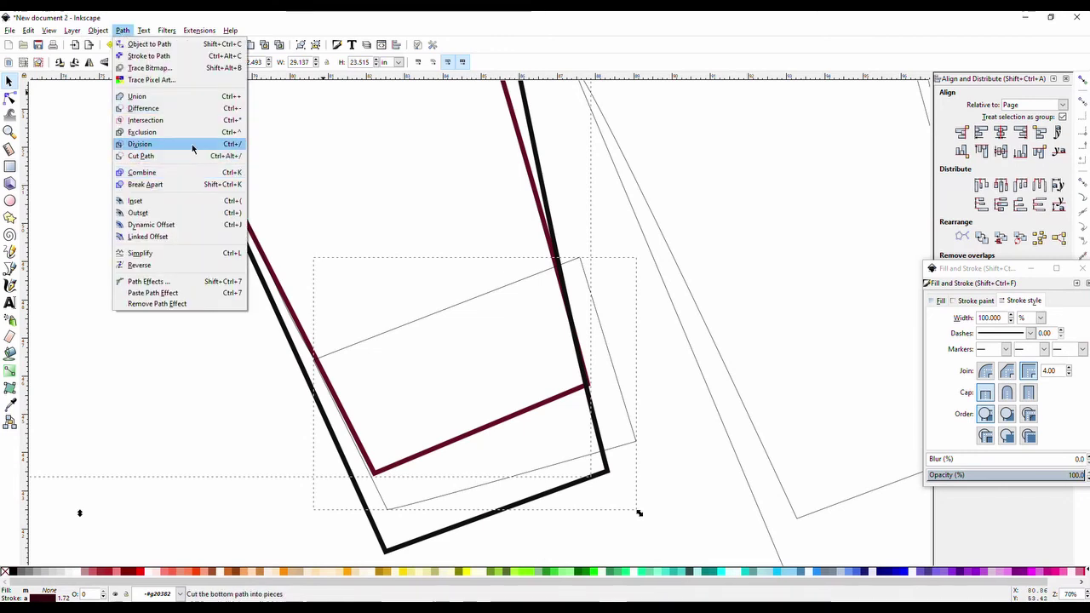
left_click(162, 184)
left_click(401, 411)
mouse_move(480, 430)
left_mouse_down()
mouse_move(471, 377)
mouse_move(499, 452)
mouse_move(487, 435)
left_mouse_up()
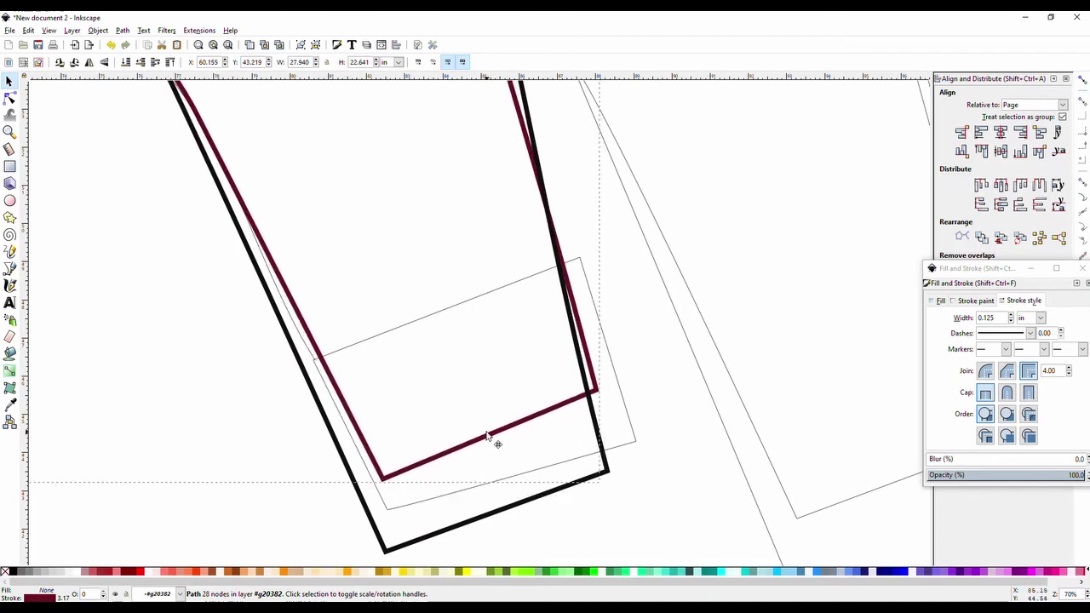
Step: Try an Exclusion between the maroon outline and the four-sided path, test it by moving the result, and undo both
left_click(626, 408, "shift")
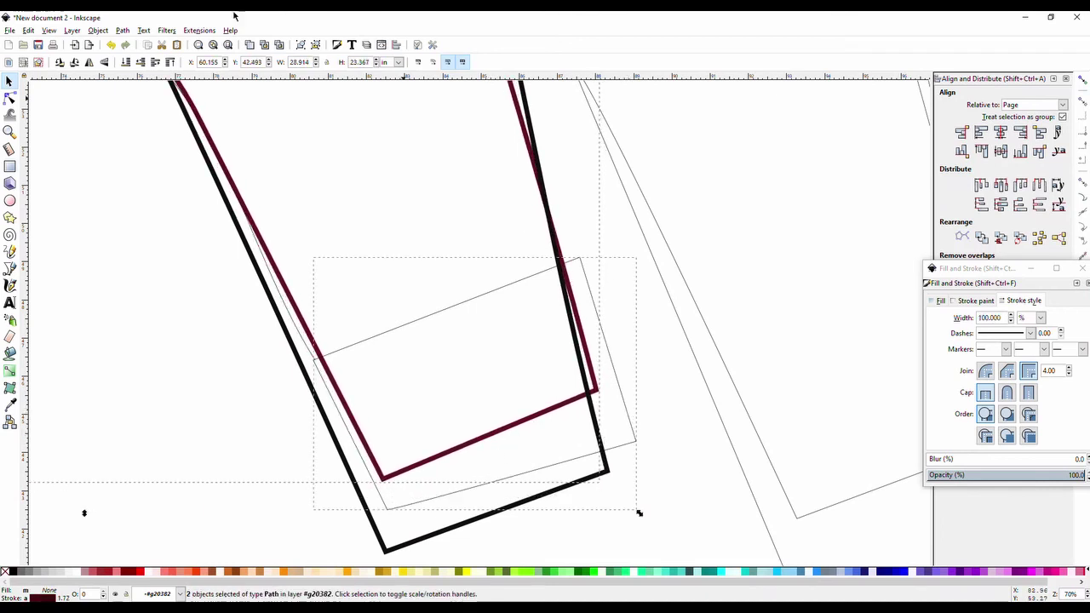
left_click(123, 30)
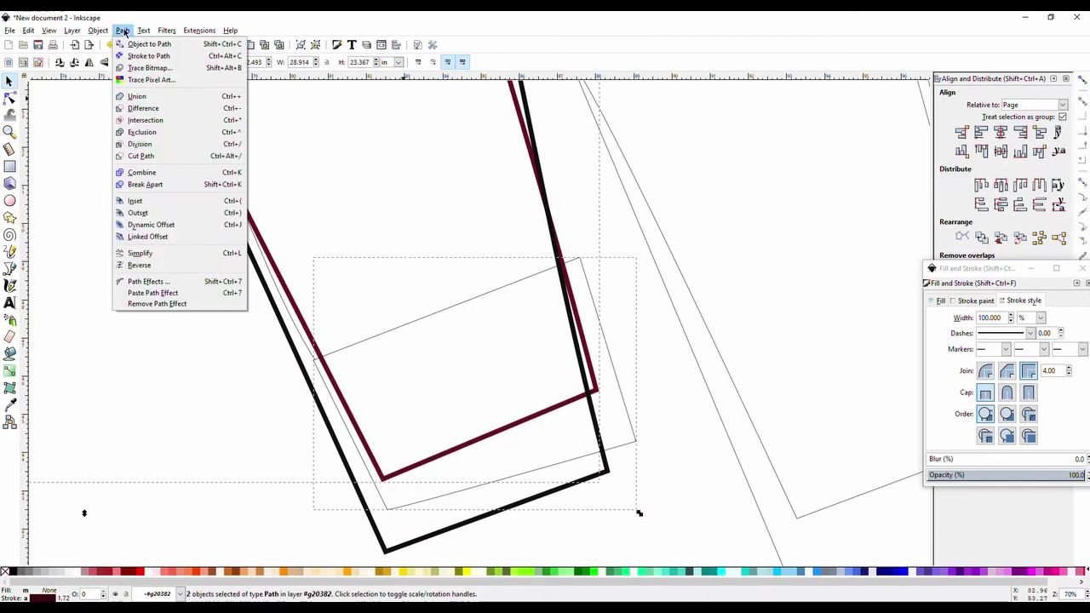
left_click(162, 134)
left_click(387, 421)
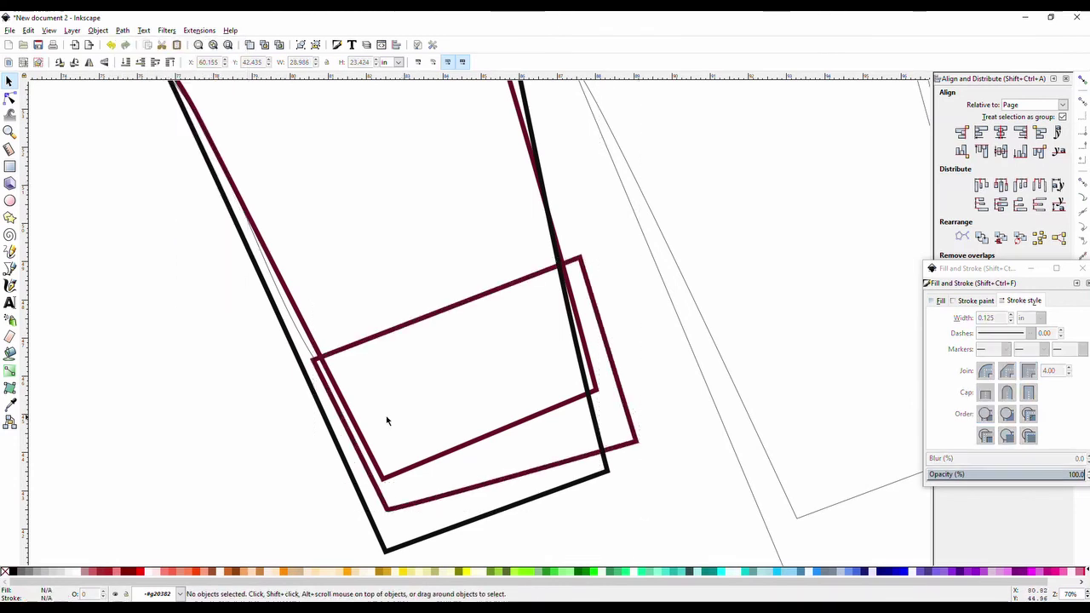
mouse_move(474, 443)
left_mouse_down()
mouse_move(548, 468)
mouse_move(438, 443)
mouse_move(455, 432)
left_mouse_up()
key("ctrl+z")
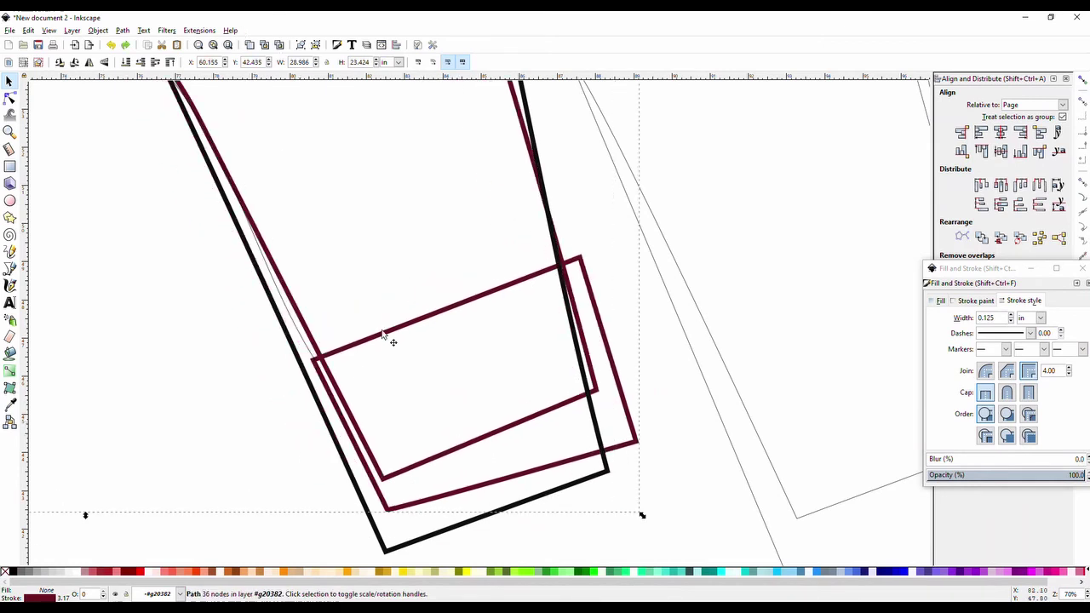
left_click(98, 31)
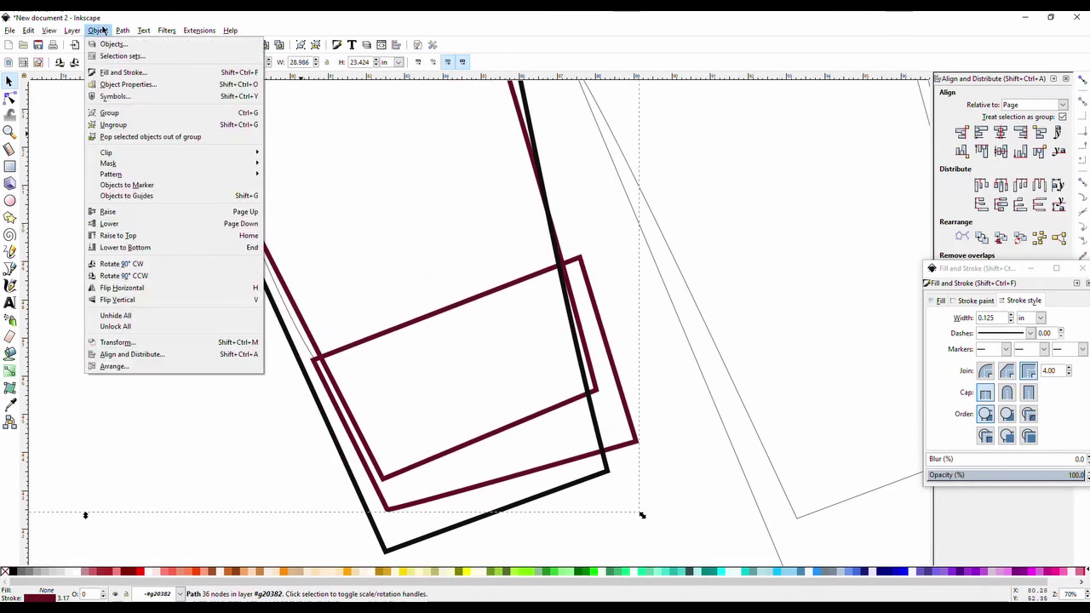
key("Escape")
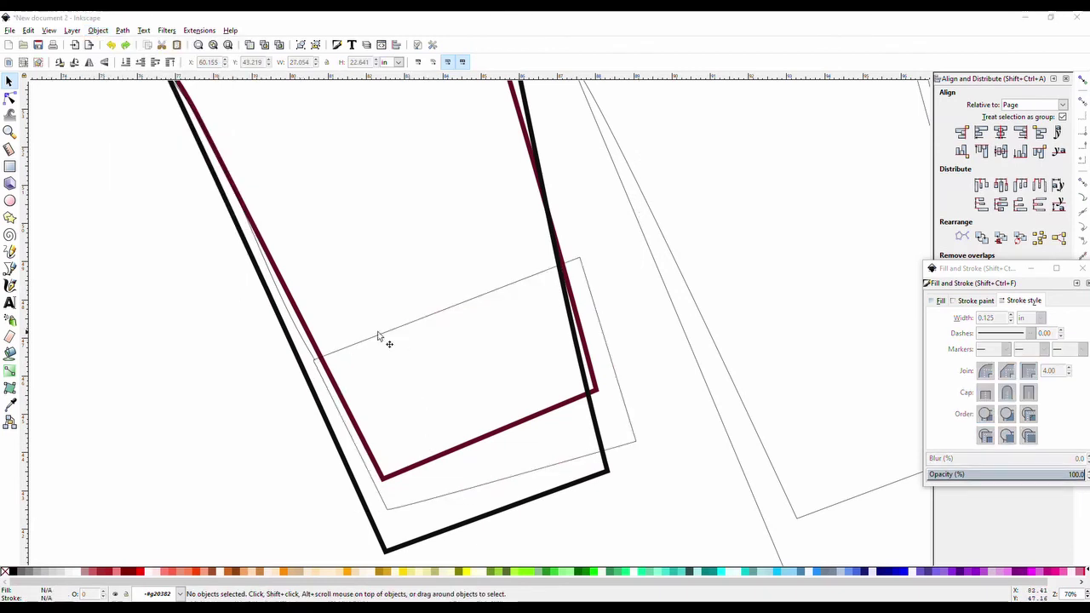
Step: Divide the maroon outline with the four-sided path, and move the cut-off hem piece up inside the leg just above the cut edge
left_click(457, 451)
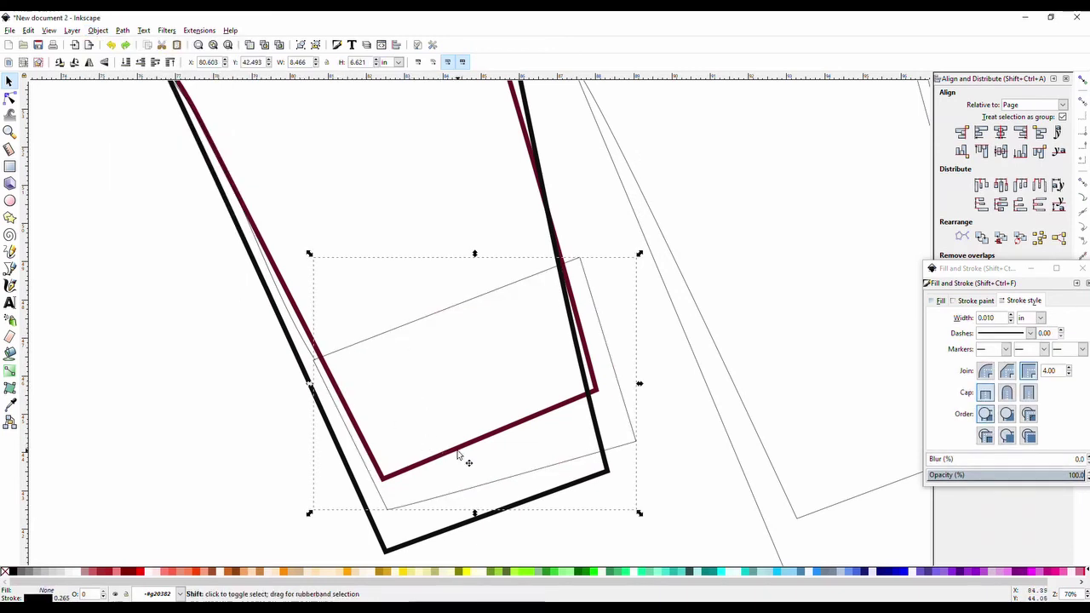
left_click(121, 30)
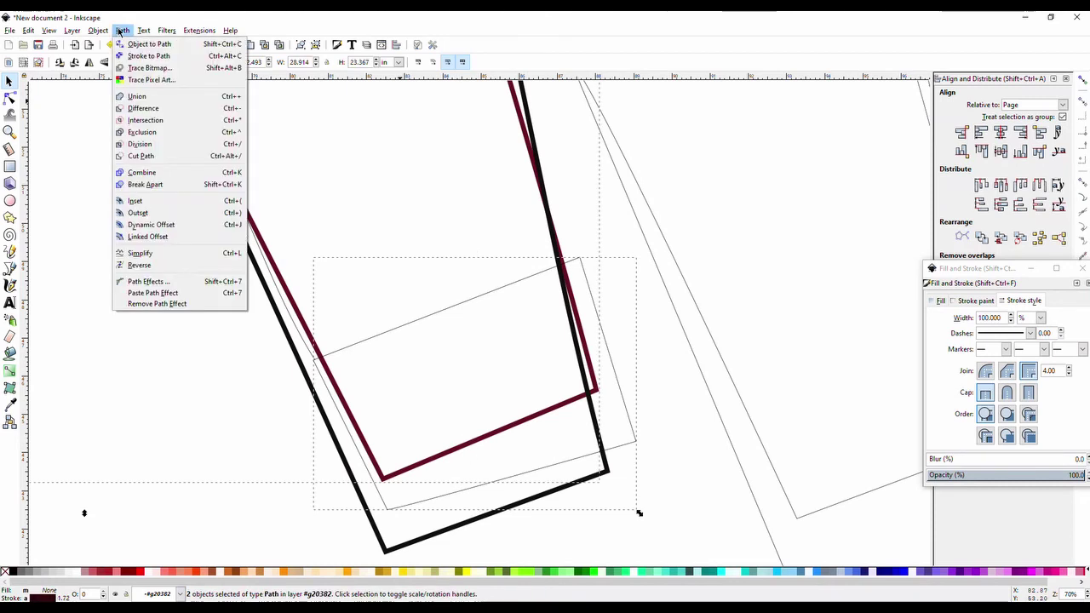
left_click(141, 144)
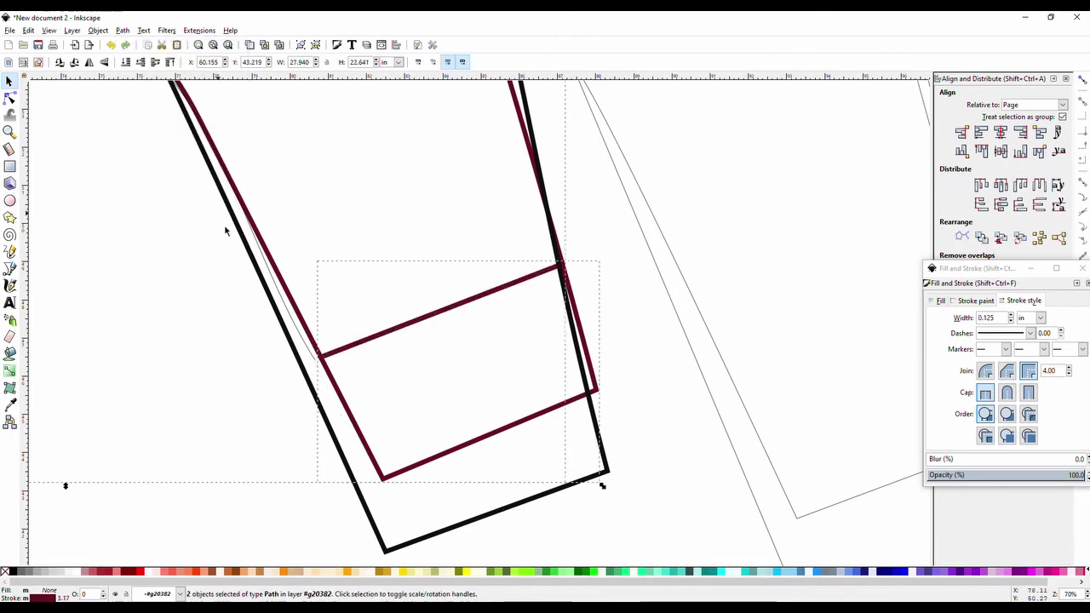
left_click(221, 345)
left_click_drag(381, 469, 330, 336)
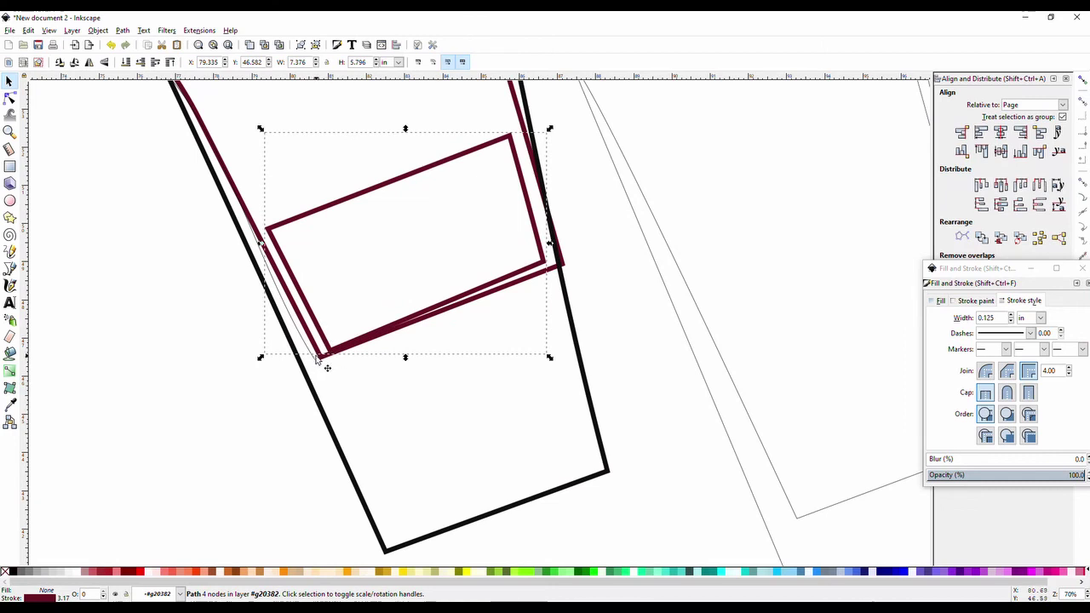
left_click(317, 358)
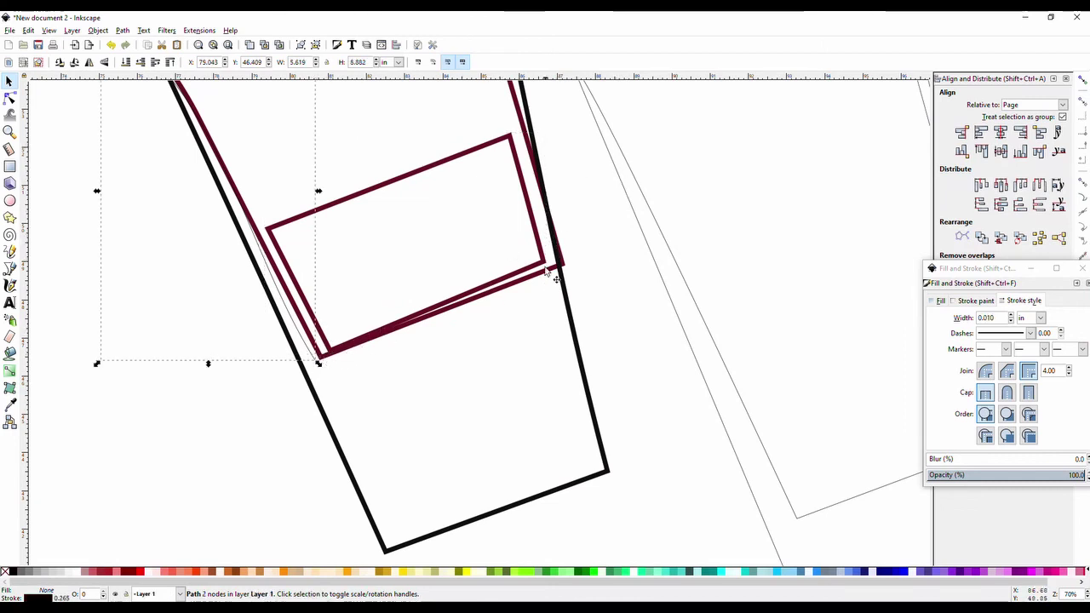
Step: Move the shortened right leg's two hem corner nodes inward to match the lower corners of the cut-off piece
scroll(546, 281, "up", 3)
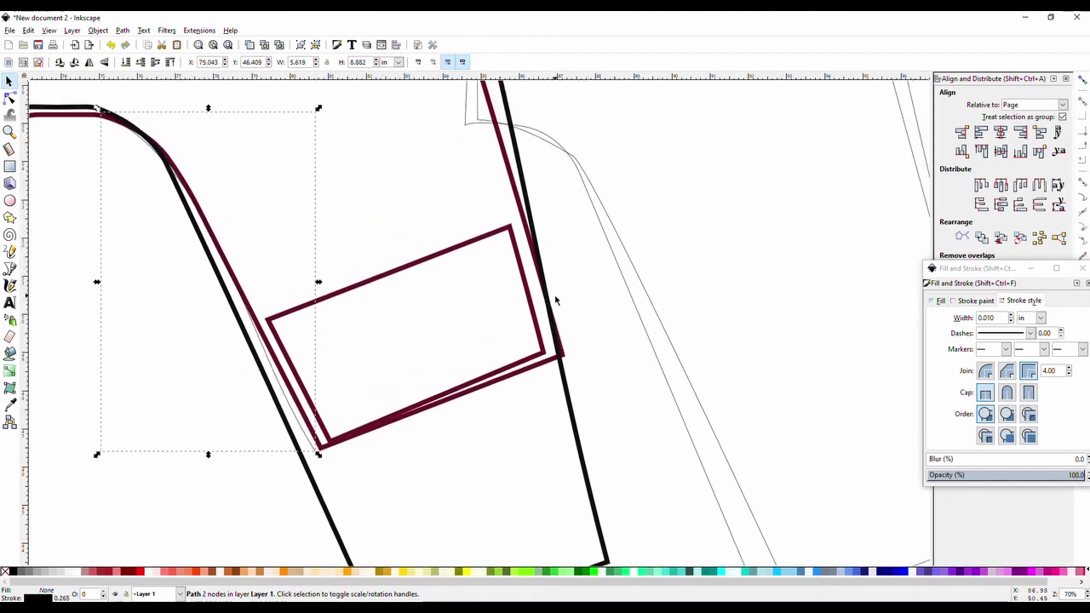
scroll(555, 300, "up", 3)
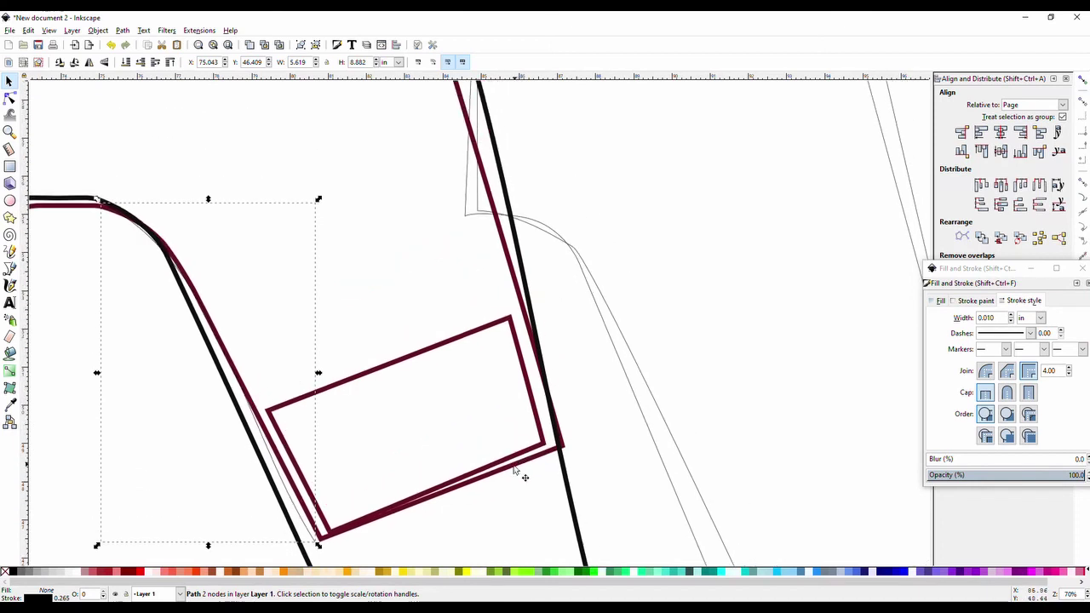
key("a")
key("n")
left_click(556, 452)
left_click_drag(562, 447, 545, 444)
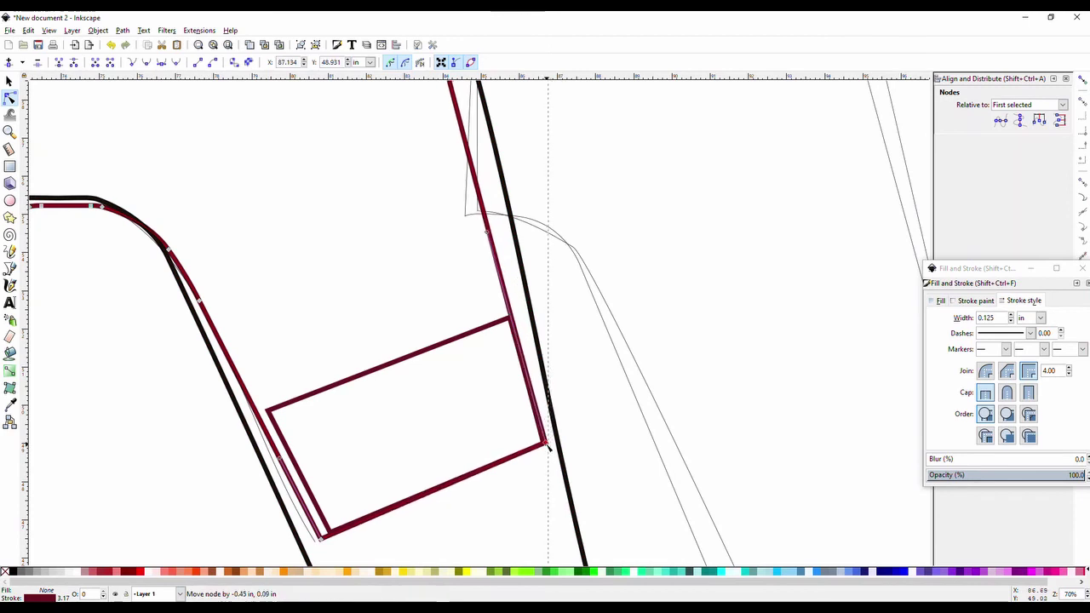
left_click_drag(322, 539, 329, 531)
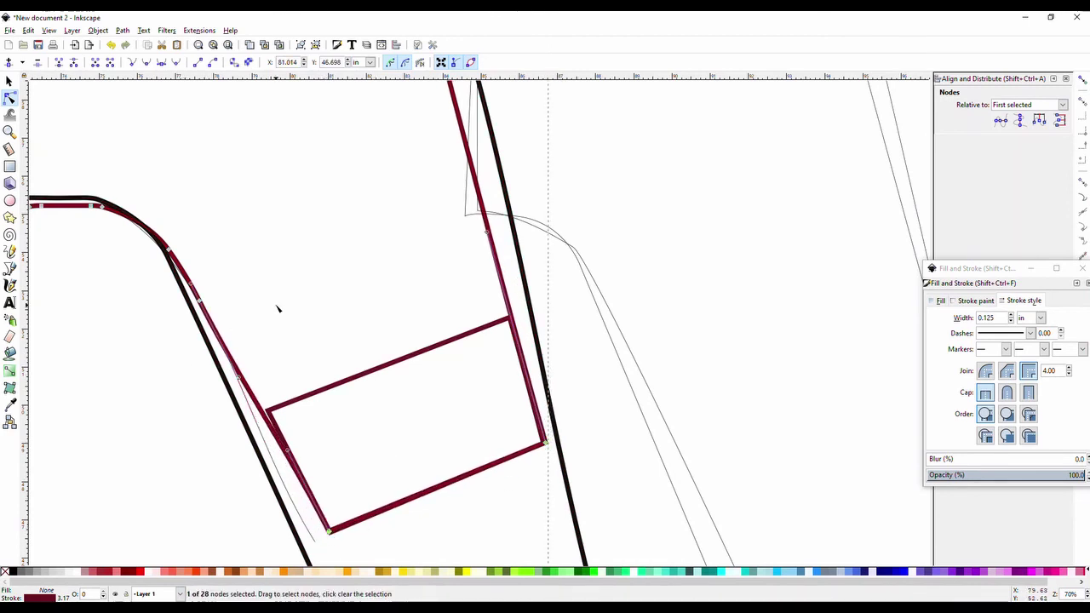
Step: Undo the vertical flips of the maroon outline and the moves of its two right hem corner nodes
key("ctrl+z")
key("ctrl+shift+z")
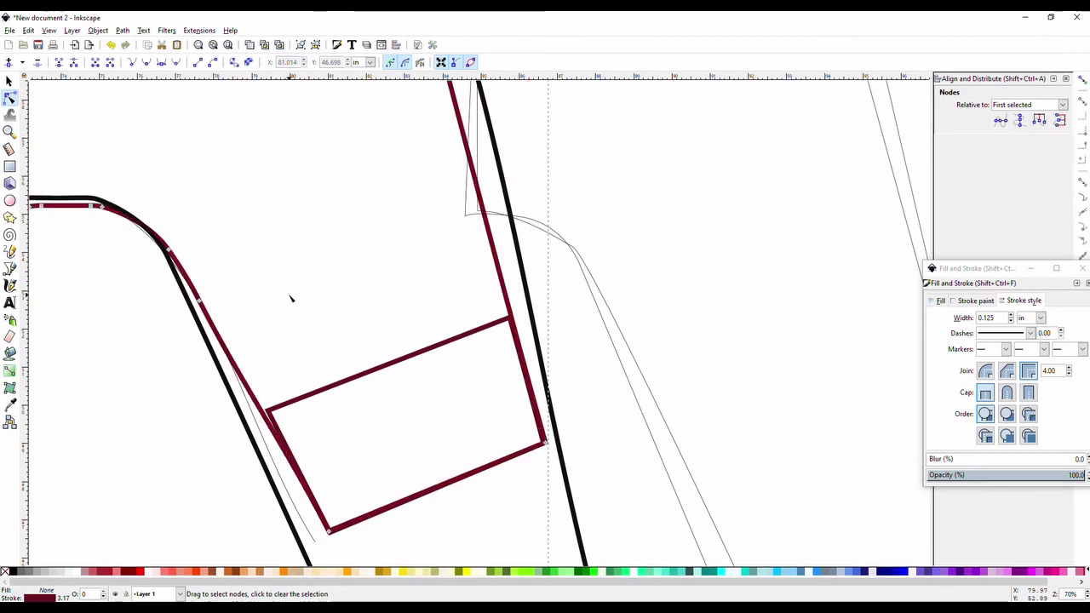
key("s")
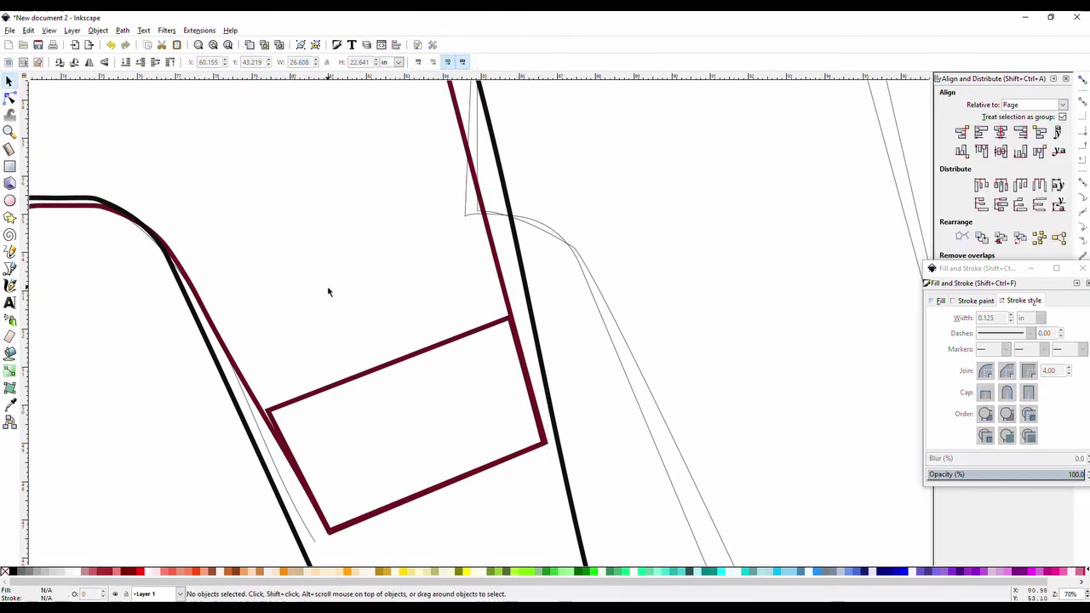
scroll(328, 292, "down", 3)
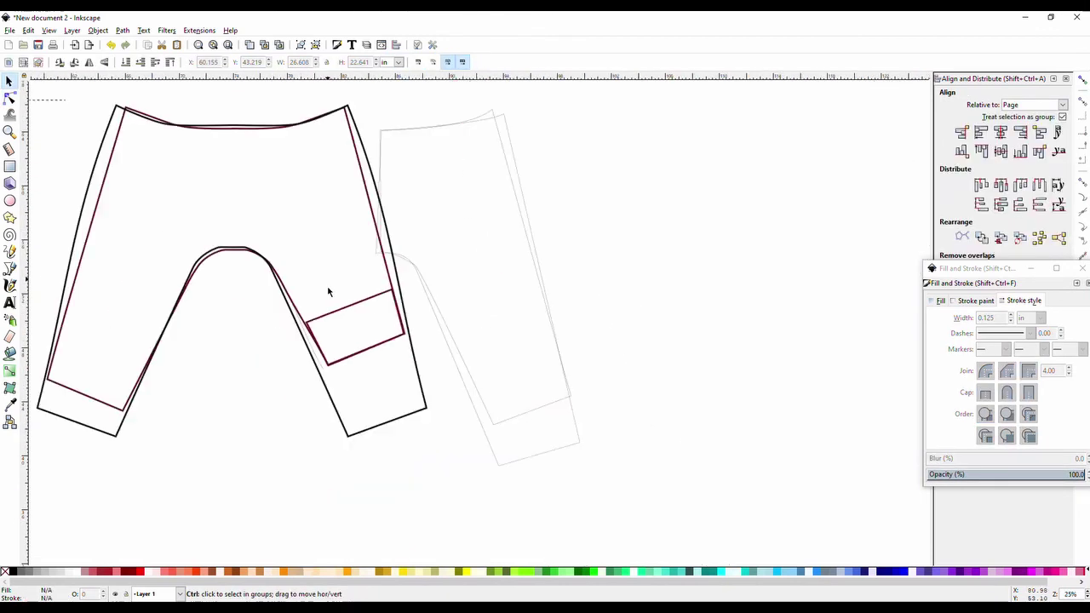
left_click(29, 30)
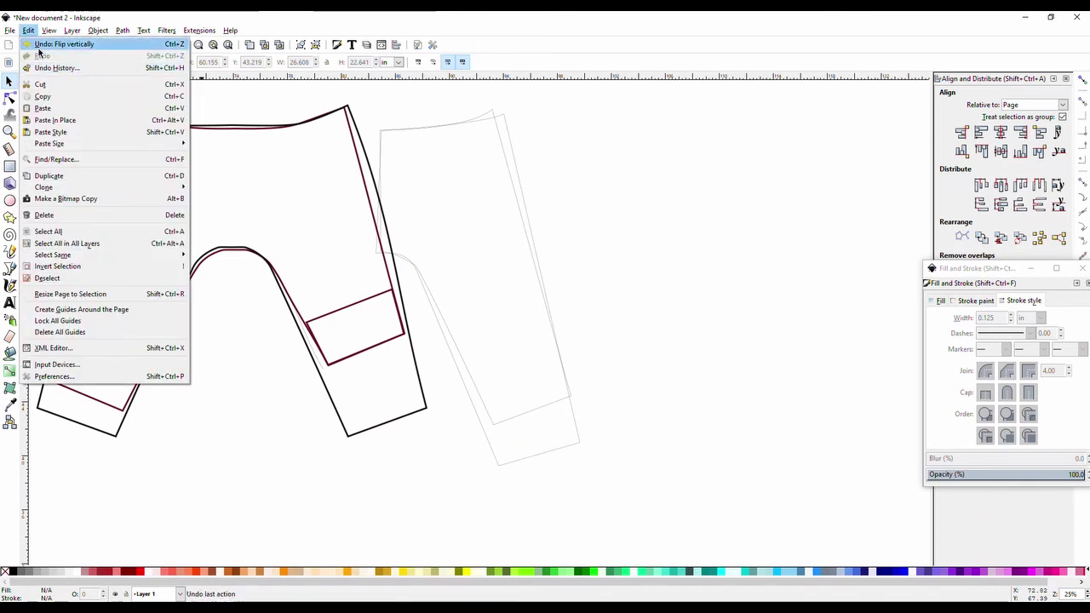
left_click(38, 48)
left_click(30, 31)
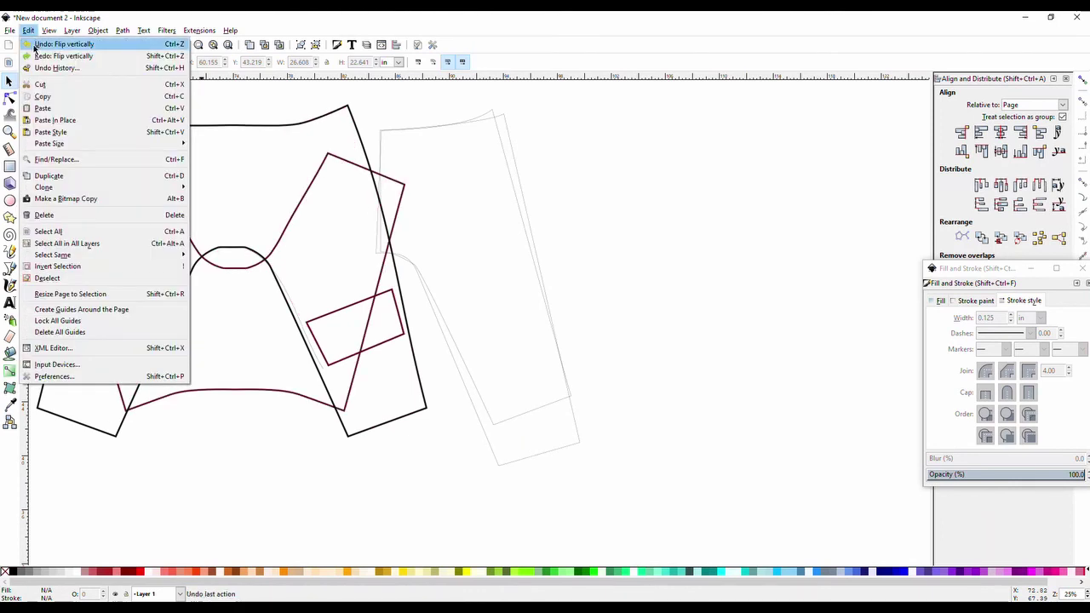
left_click(38, 44)
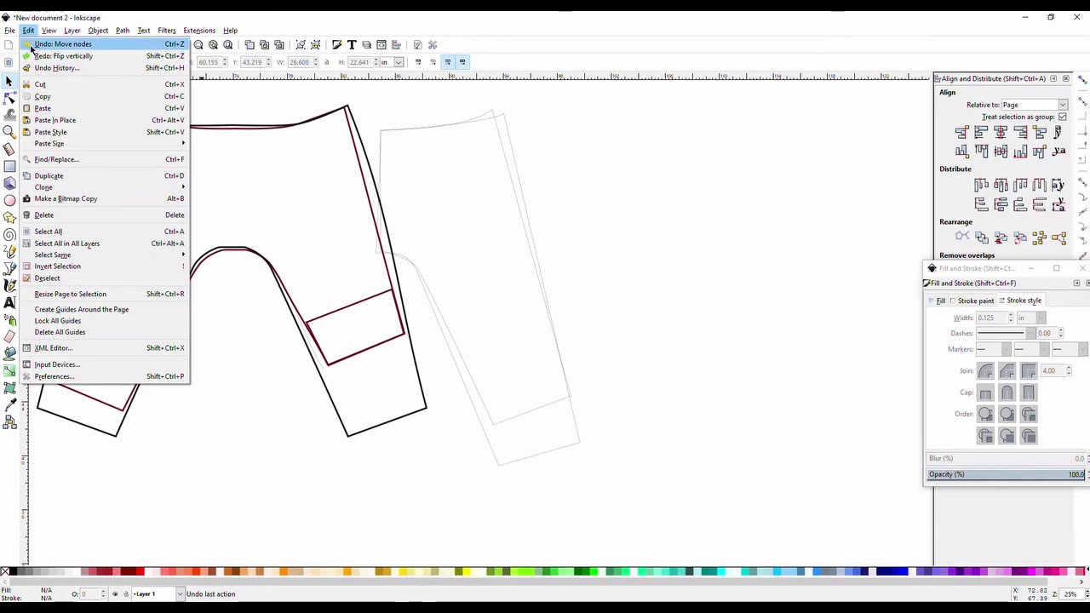
left_click(51, 45)
left_click(29, 30)
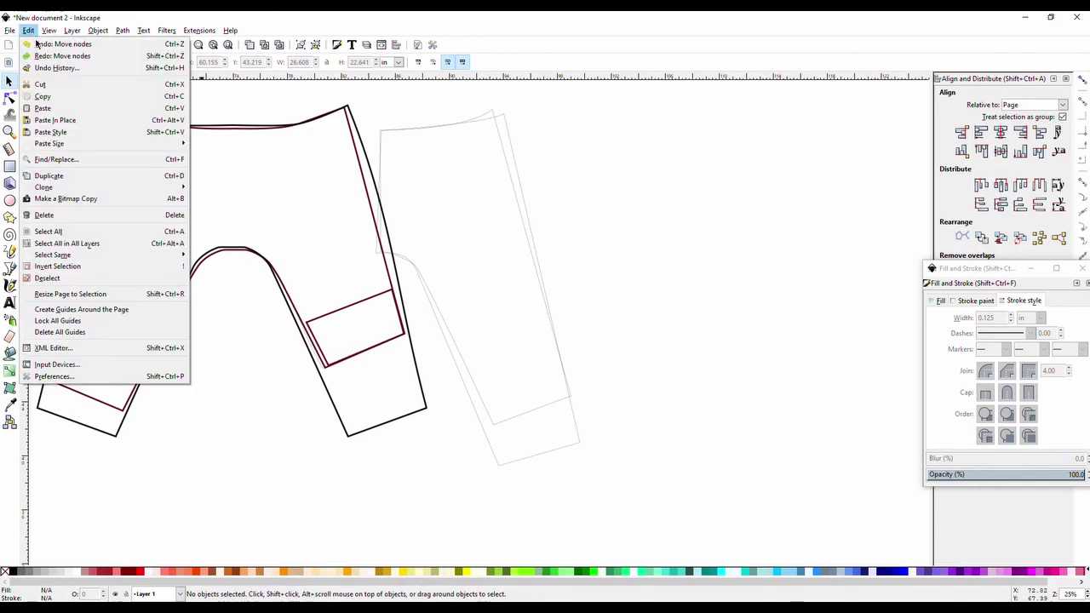
left_click(34, 44)
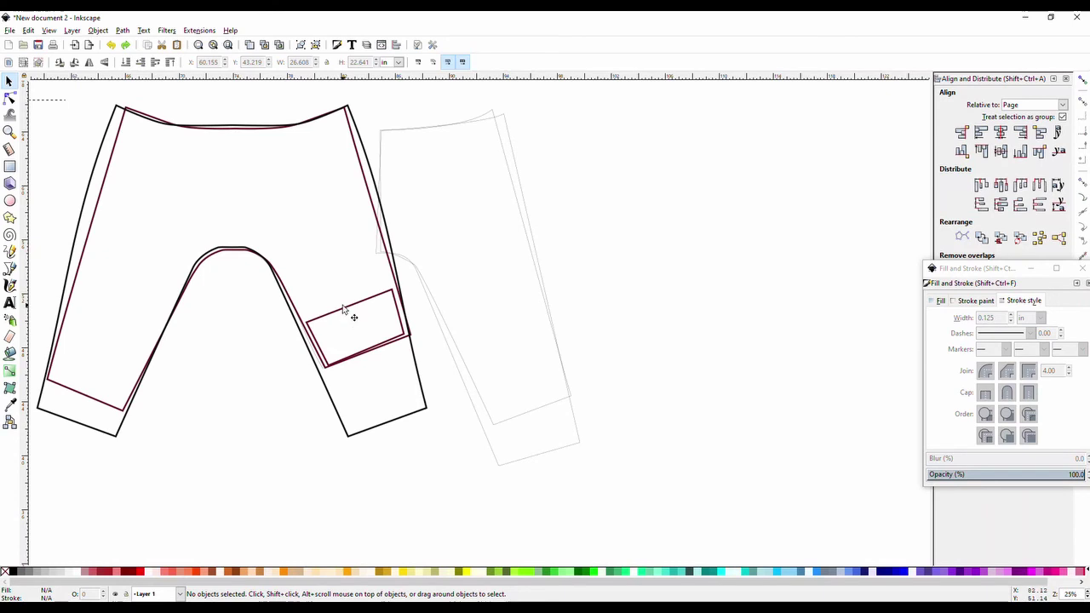
scroll(248, 335, "down", 6)
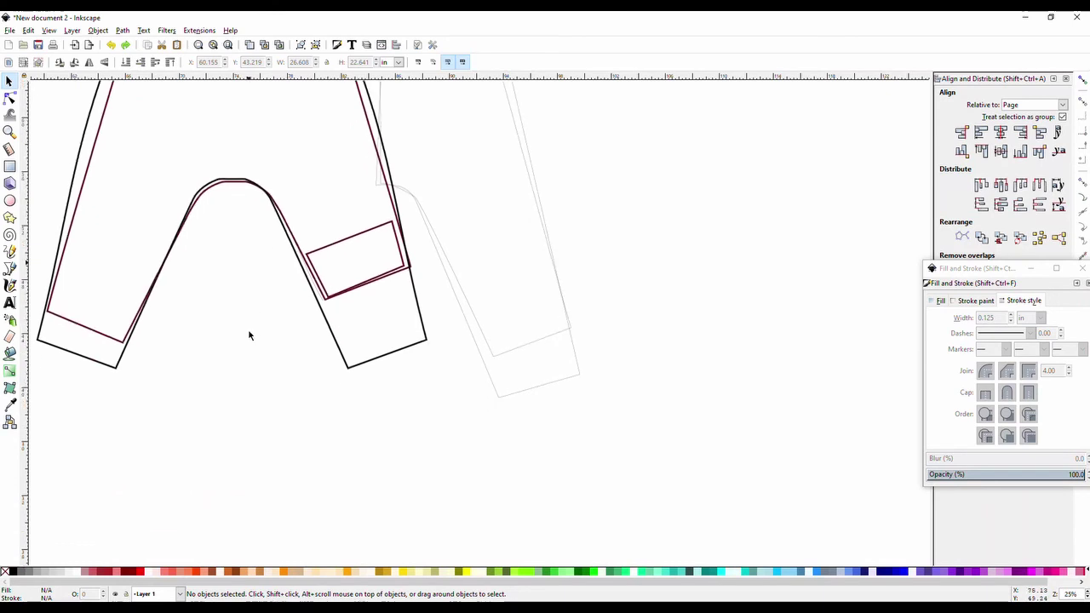
scroll(249, 335, "up", 6)
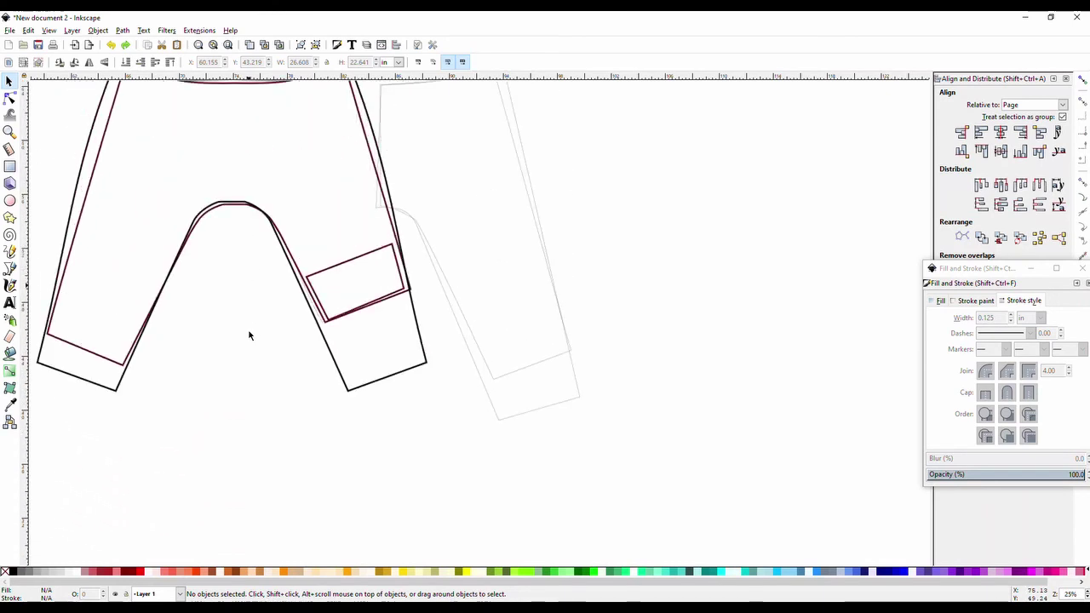